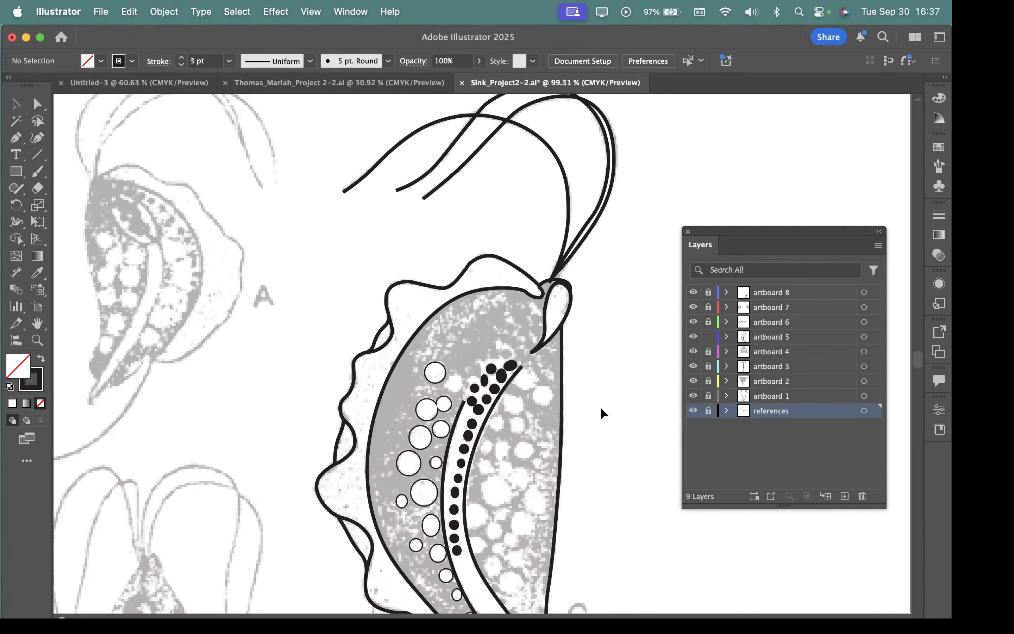
Step: Toggle the references layer's visibility off and on to compare the figure C tracing with the scan beneath it
scroll(599, 409, "down", 2)
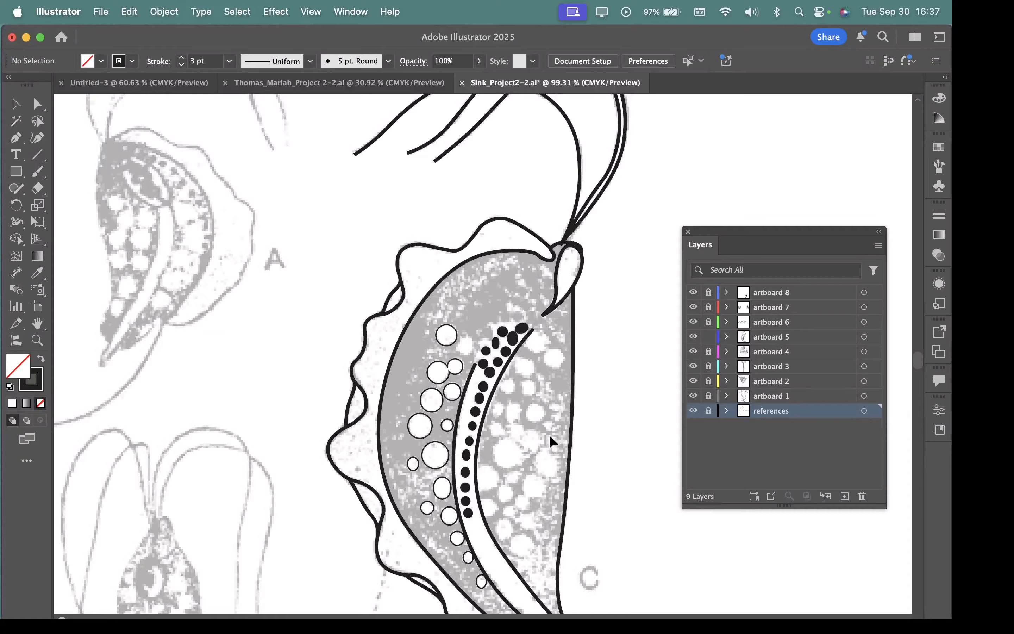
left_click_drag(783, 232, 756, 176)
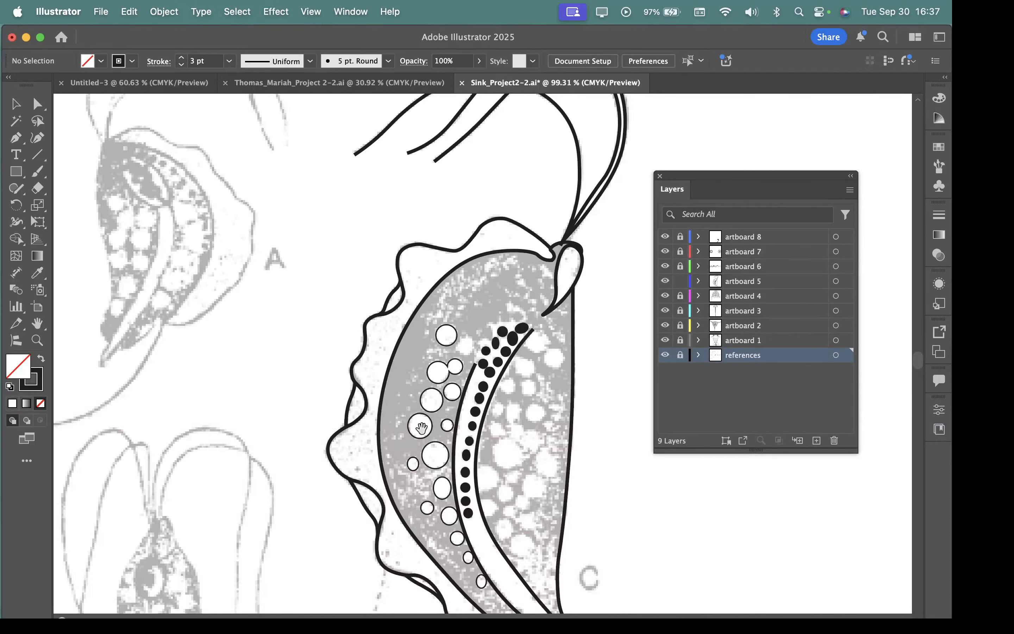
left_click_drag(527, 407, 359, 420)
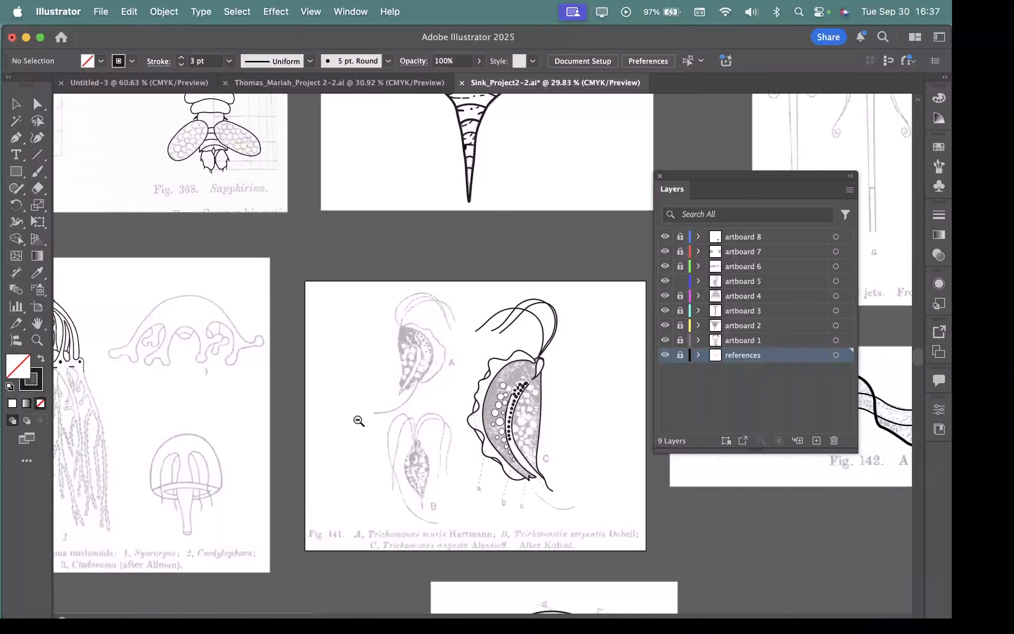
left_click_drag(467, 423, 720, 526)
scroll(586, 482, "right", 3)
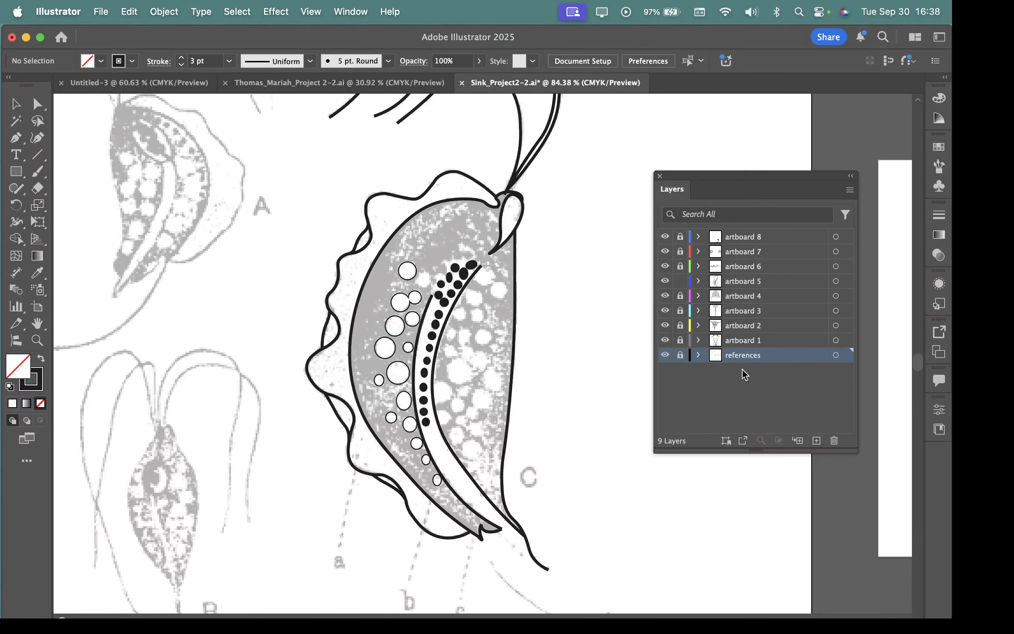
left_click(666, 356)
left_click(666, 357)
Step: Set the Dim Images value of the references layer to 100%
double_click(798, 360)
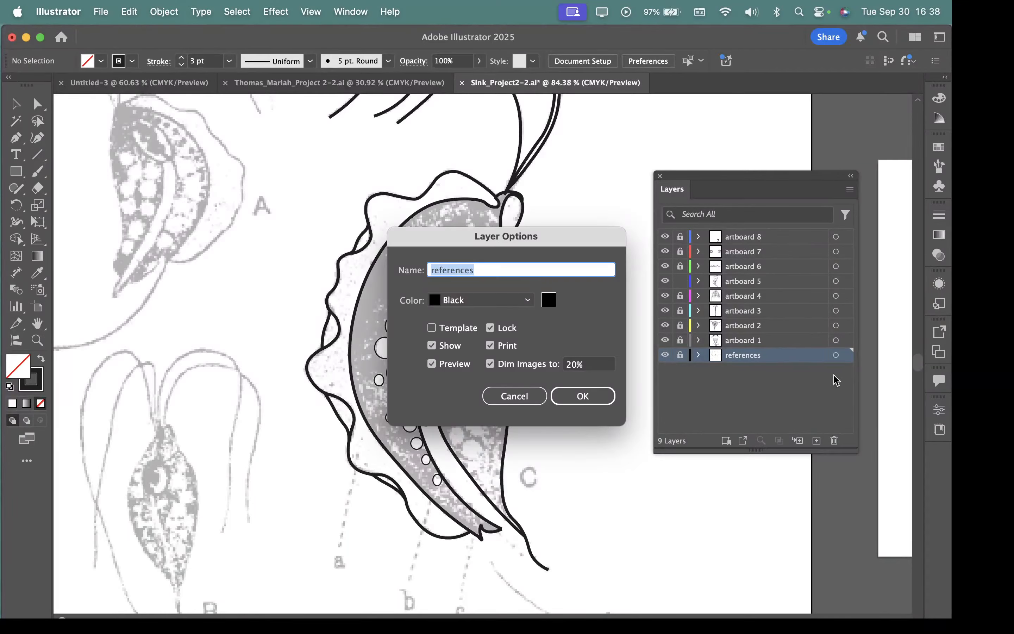
left_click(509, 397)
double_click(811, 358)
left_click(572, 365)
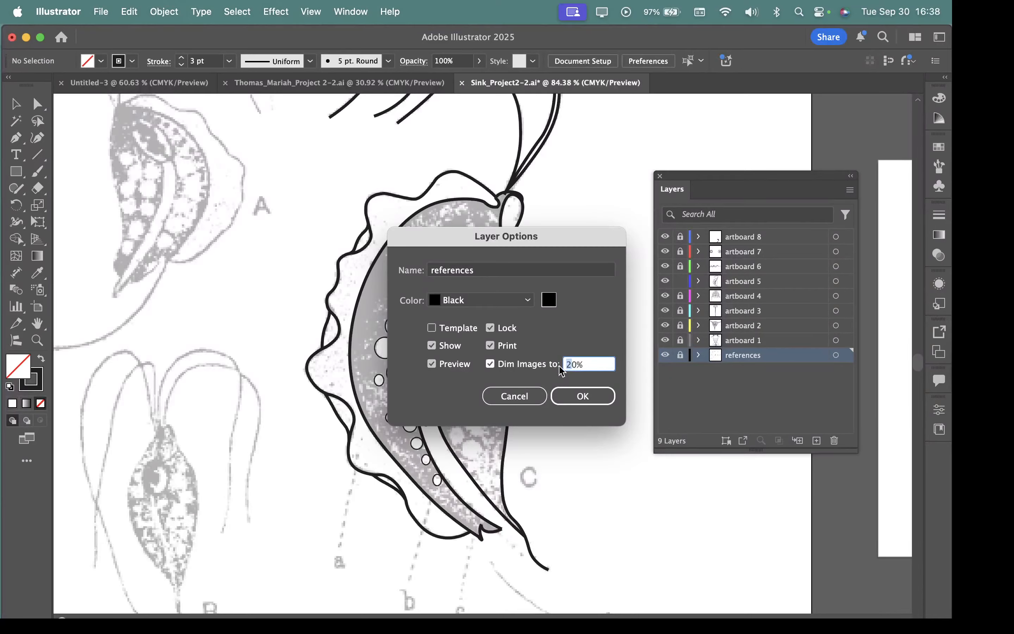
type("10")
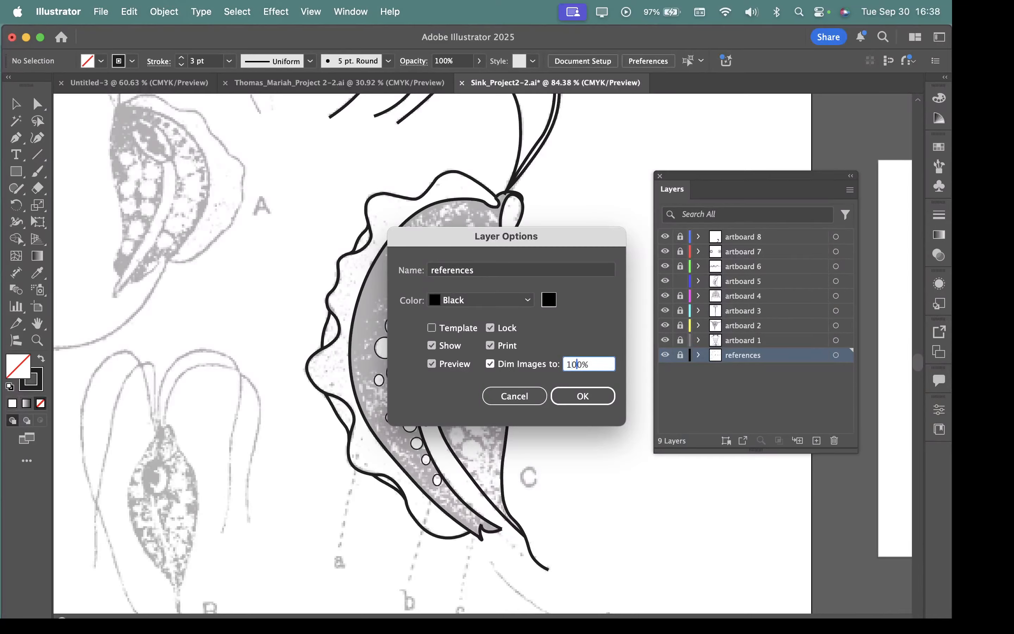
left_click(586, 400)
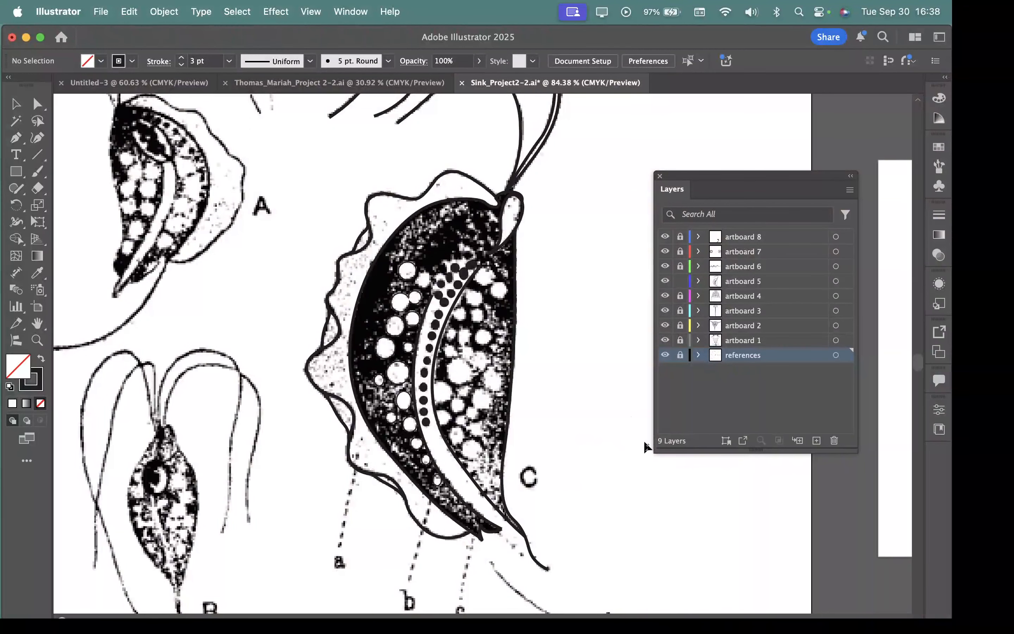
Step: Set the Dim Images value of the references layer to 20%
double_click(809, 359)
left_click_drag(586, 236, 350, 190)
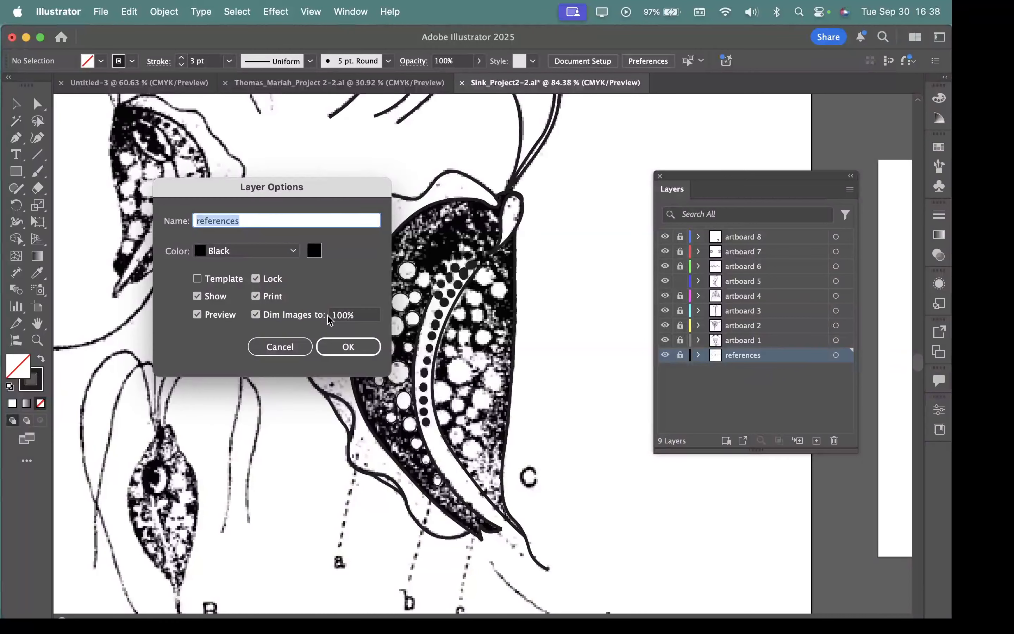
left_click_drag(341, 315, 330, 316)
type("3")
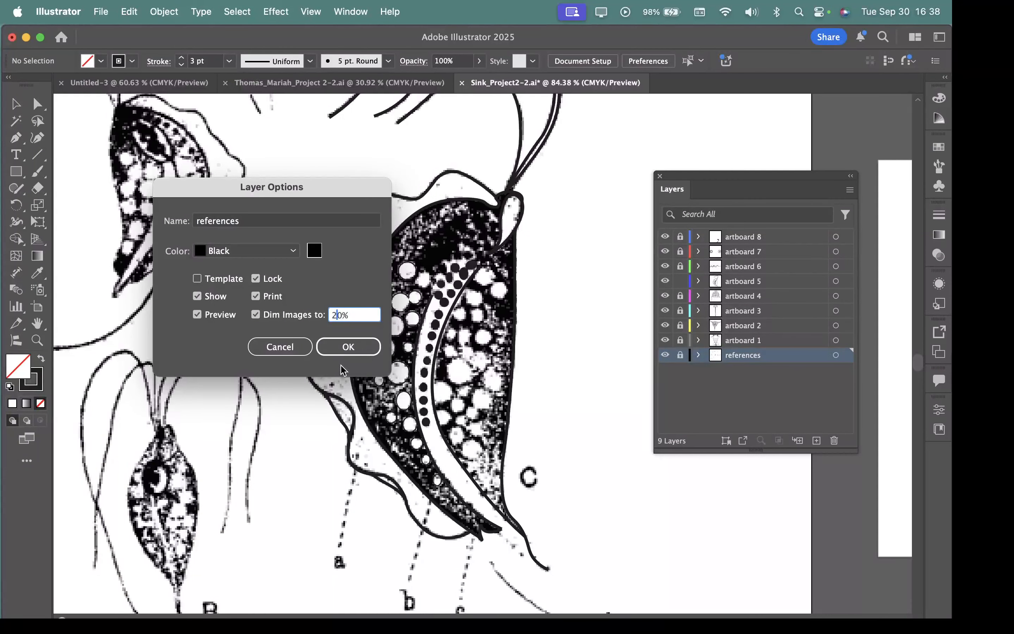
left_click(348, 347)
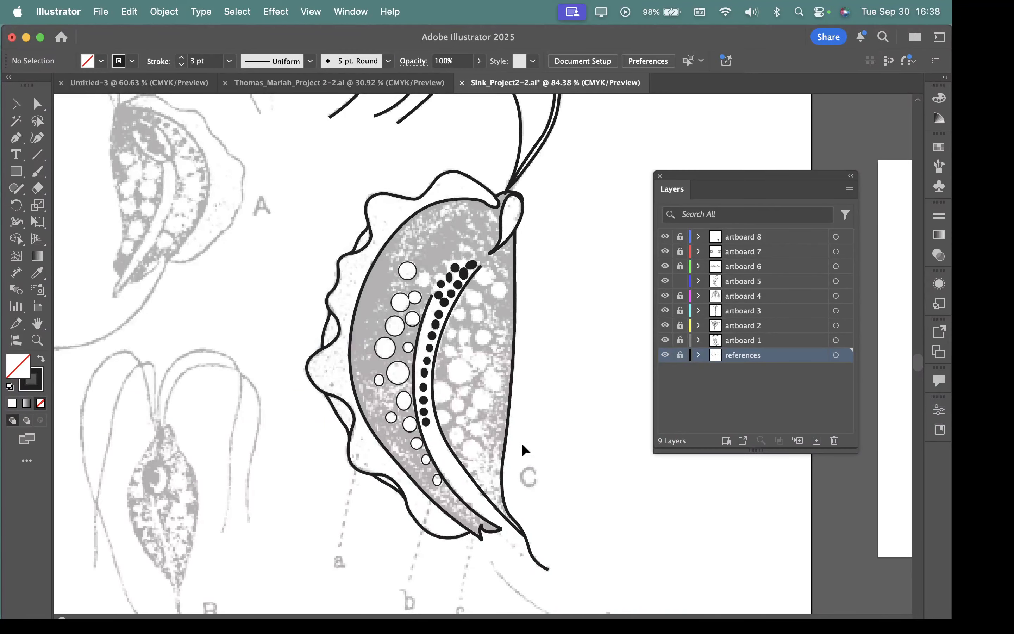
Step: Move the wavy outer outline of figure C away from the body, over figures A and B
left_click_drag(515, 252, 554, 294)
left_click_drag(466, 282, 517, 326)
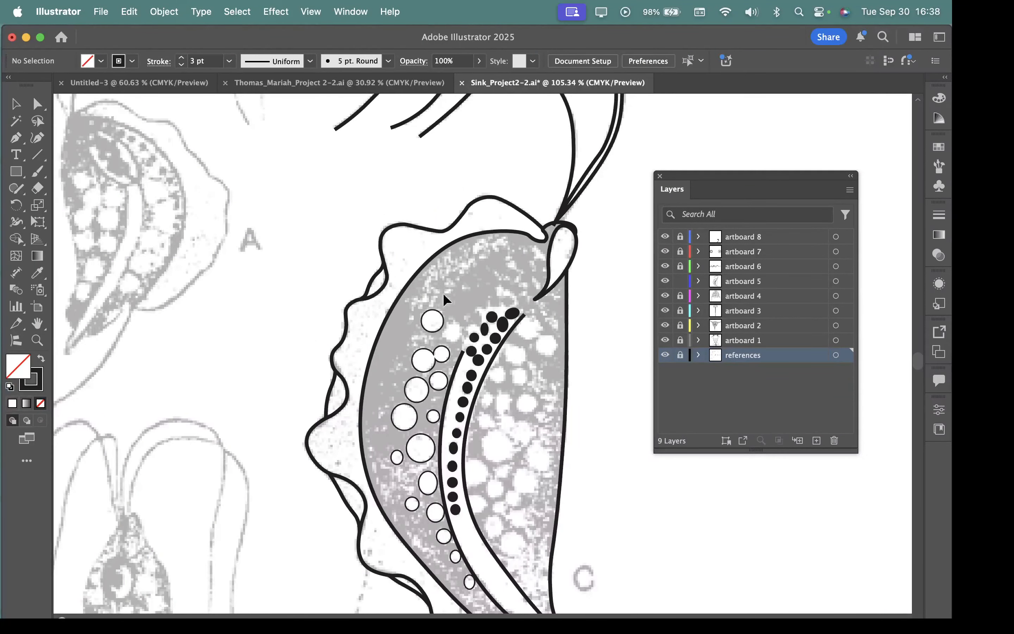
left_click(464, 213)
mouse_move(464, 213)
left_mouse_down()
mouse_move(309, 174)
mouse_move(254, 182)
left_mouse_up()
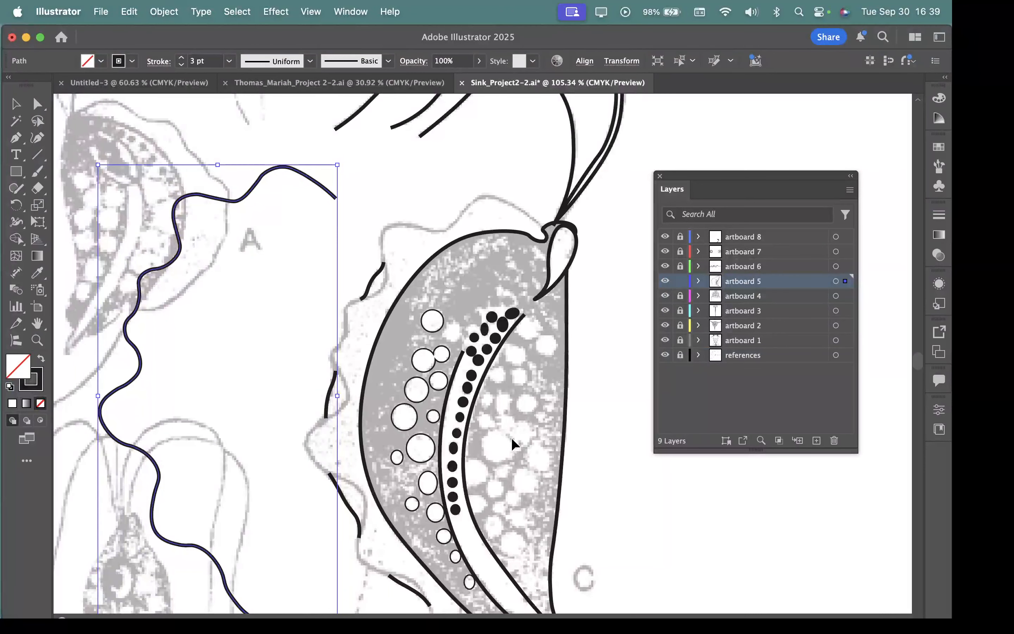
key("a")
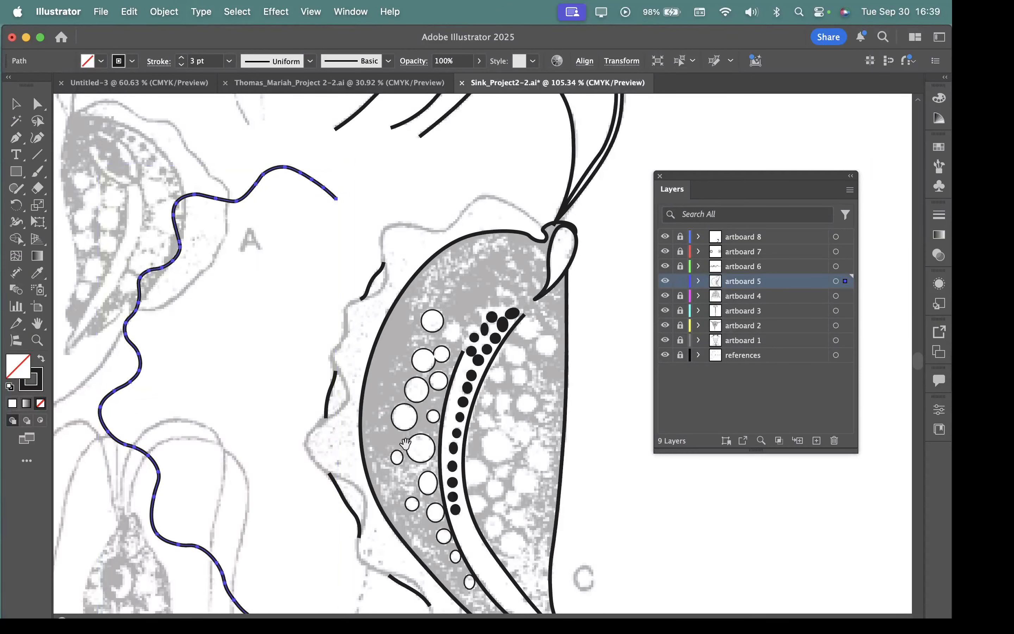
Step: Fill the displaced open wavy outline with a light red to see which area the fill covers
scroll(425, 453, "down", 4)
left_click_drag(426, 453, 496, 370)
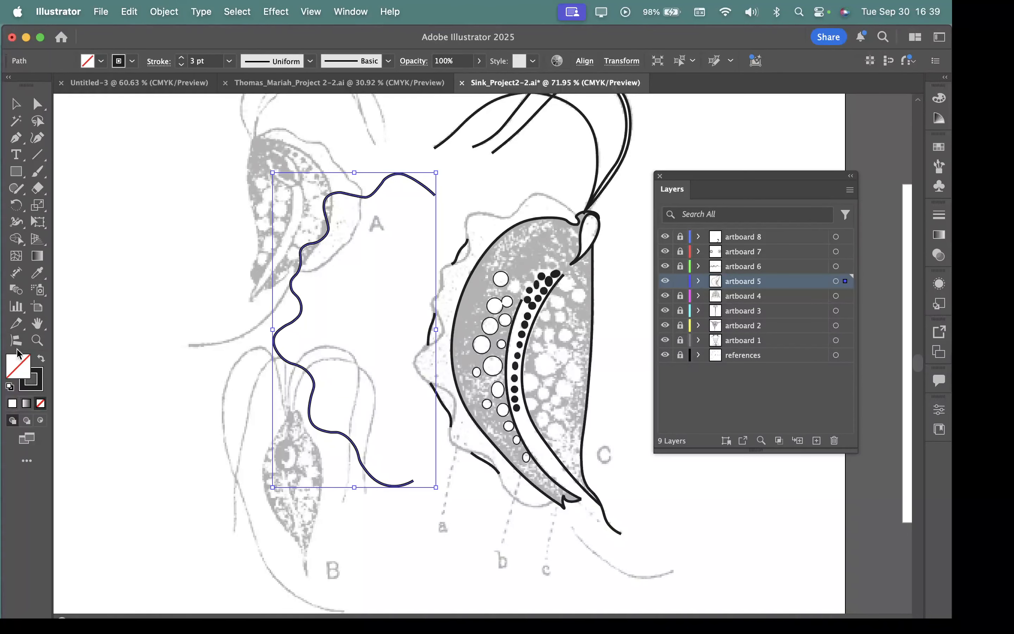
double_click(18, 364)
left_click_drag(565, 195, 567, 205)
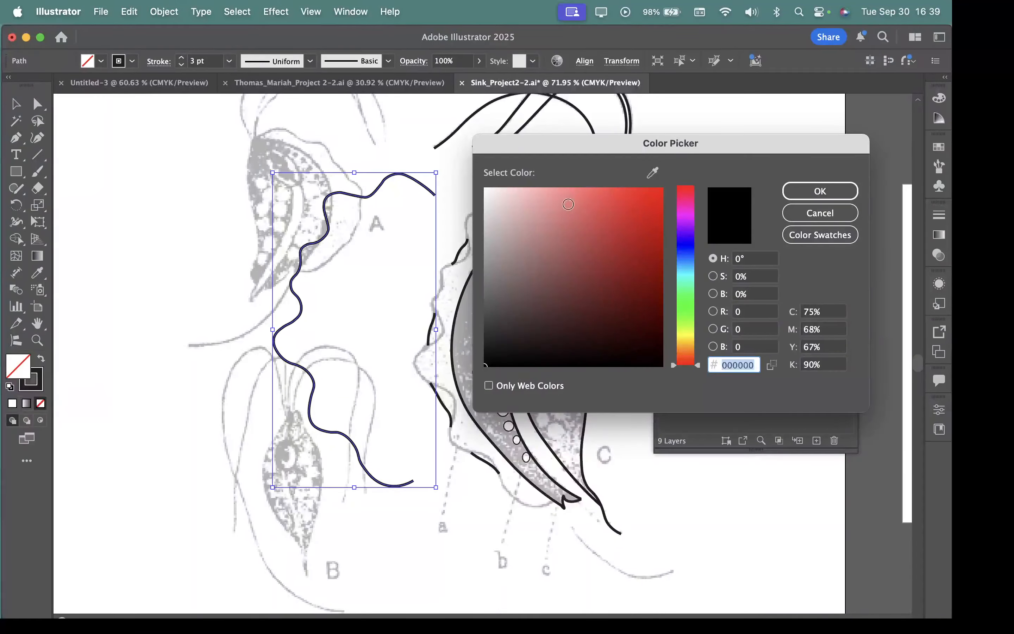
left_click(844, 192)
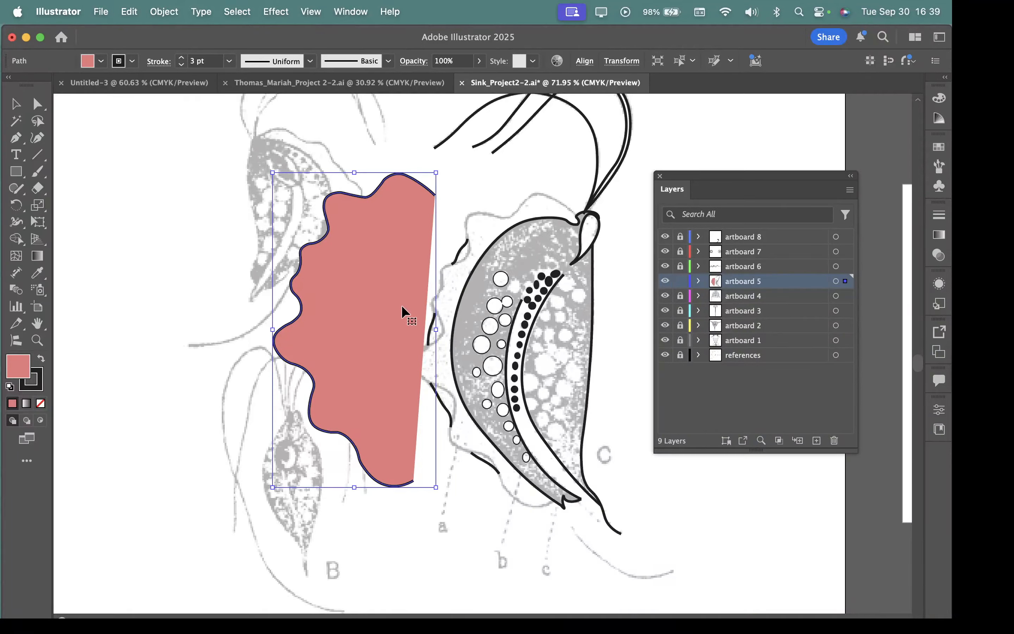
Step: Remove the light red fill and return the wavy outline to its original place on figure C
key("slash")
left_click_drag(294, 256, 435, 277)
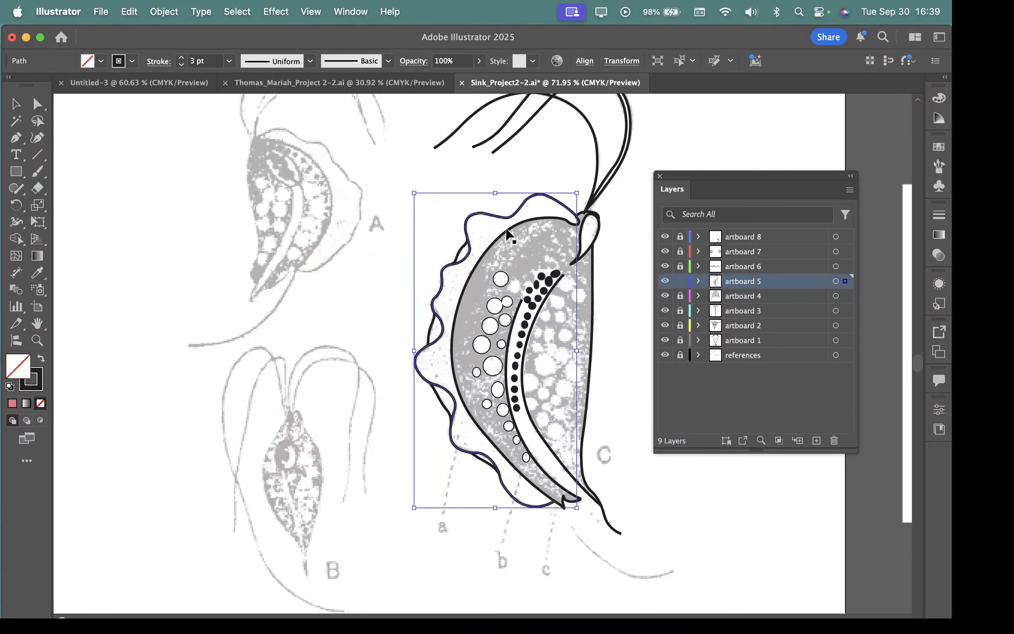
Step: Fill the wavy outer outline with a darker red in its place on figure C
double_click(20, 372)
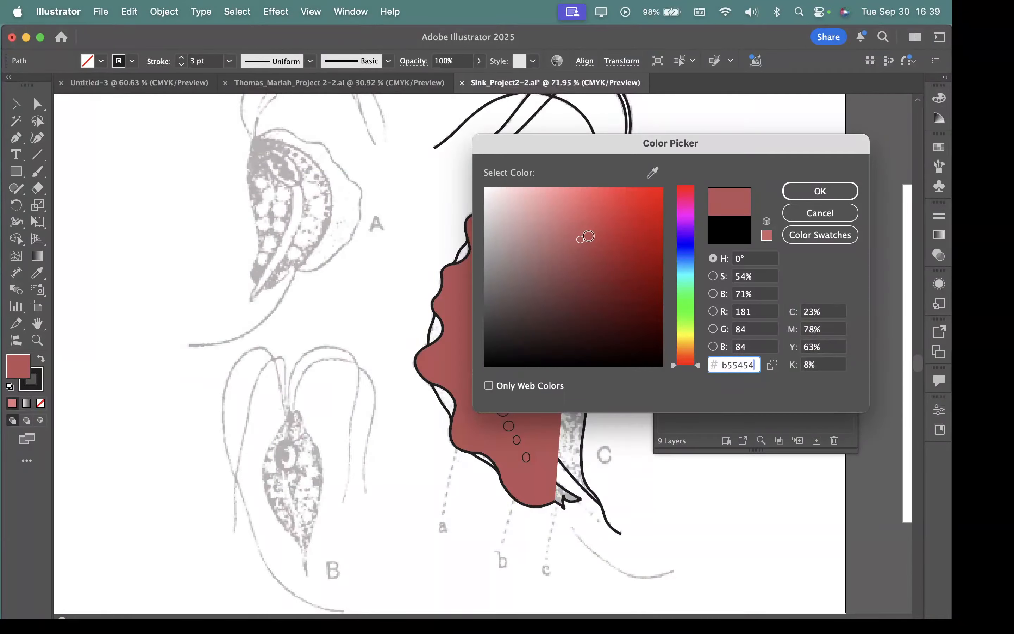
key("Return")
scroll(613, 364, "up", 5)
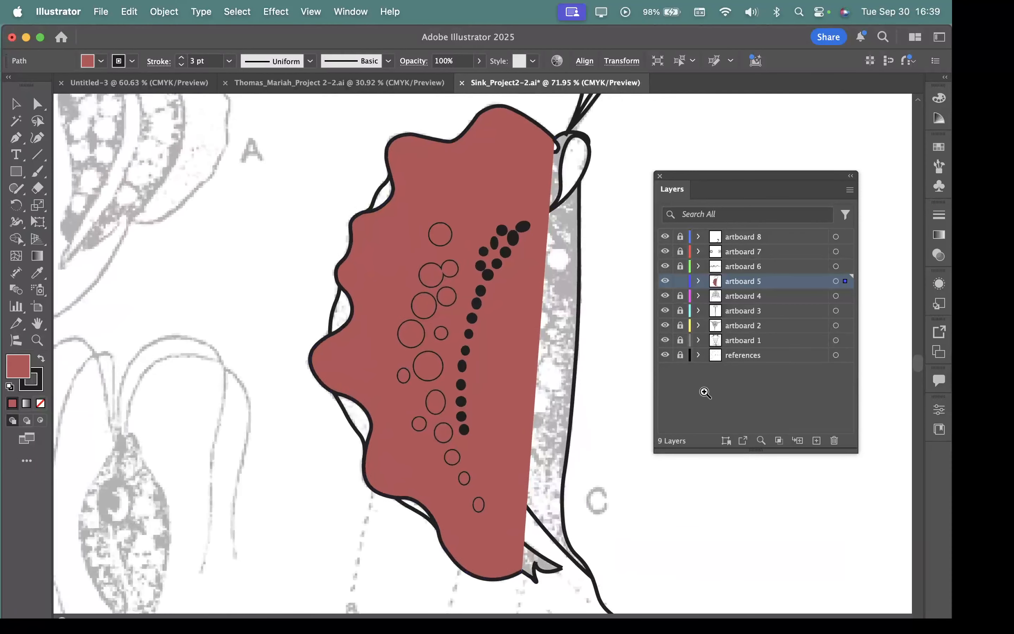
scroll(603, 396, "down", 3)
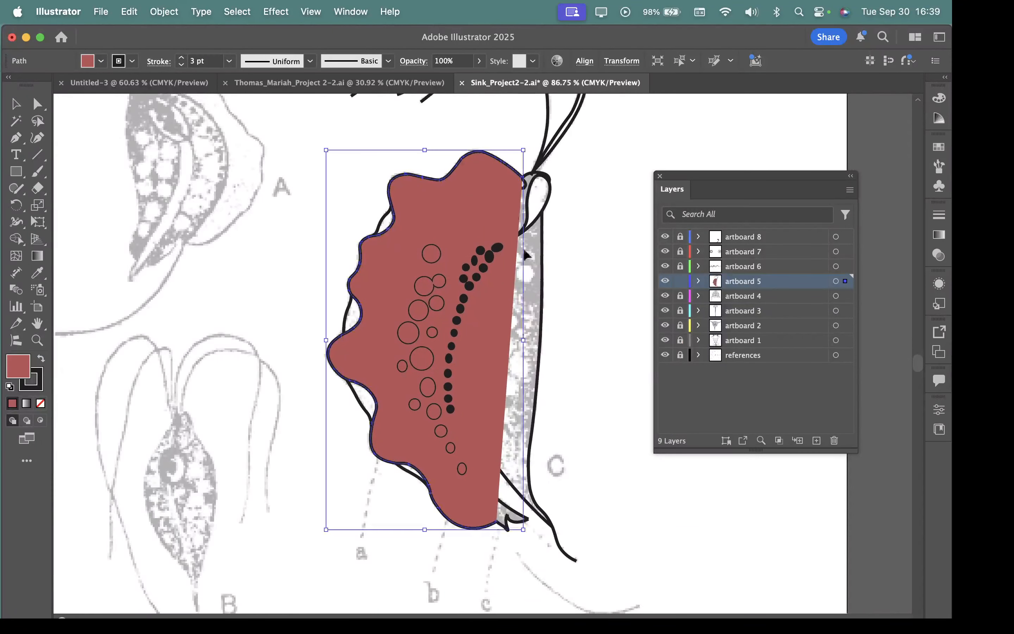
Step: Undo the darker red fill of the wavy outline and deselect the path
left_click(543, 290)
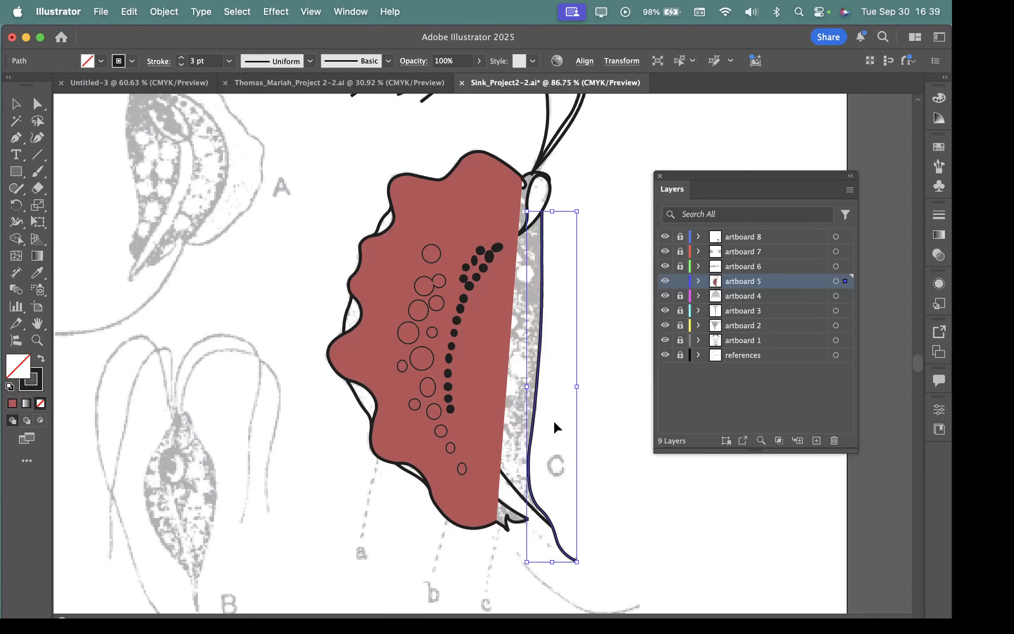
key("super+z")
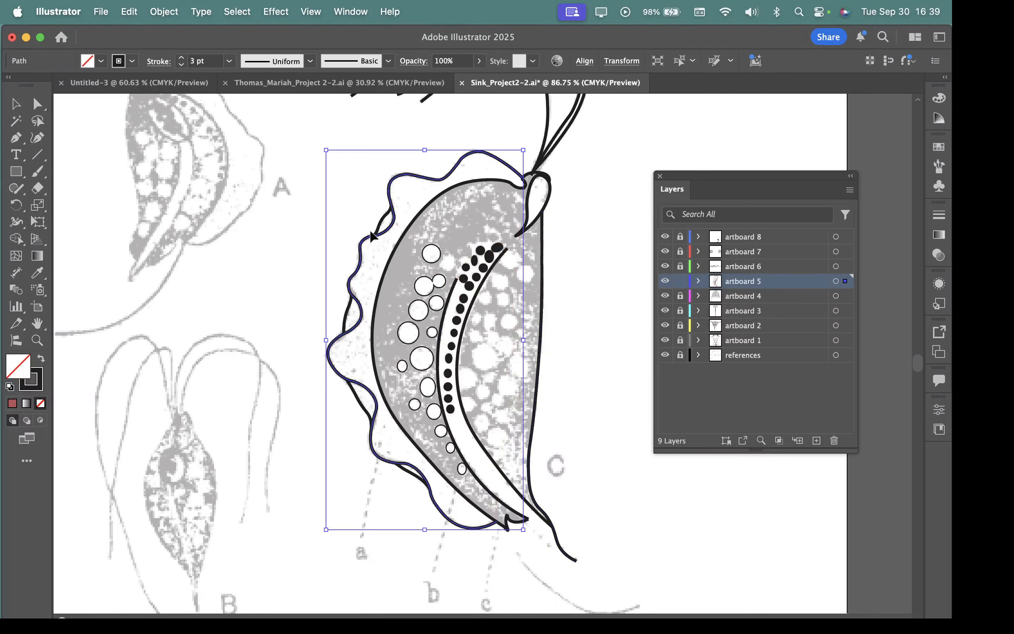
left_click(605, 257)
scroll(531, 259, "up", 1)
scroll(531, 259, "left", 3)
scroll(532, 259, "up", 2)
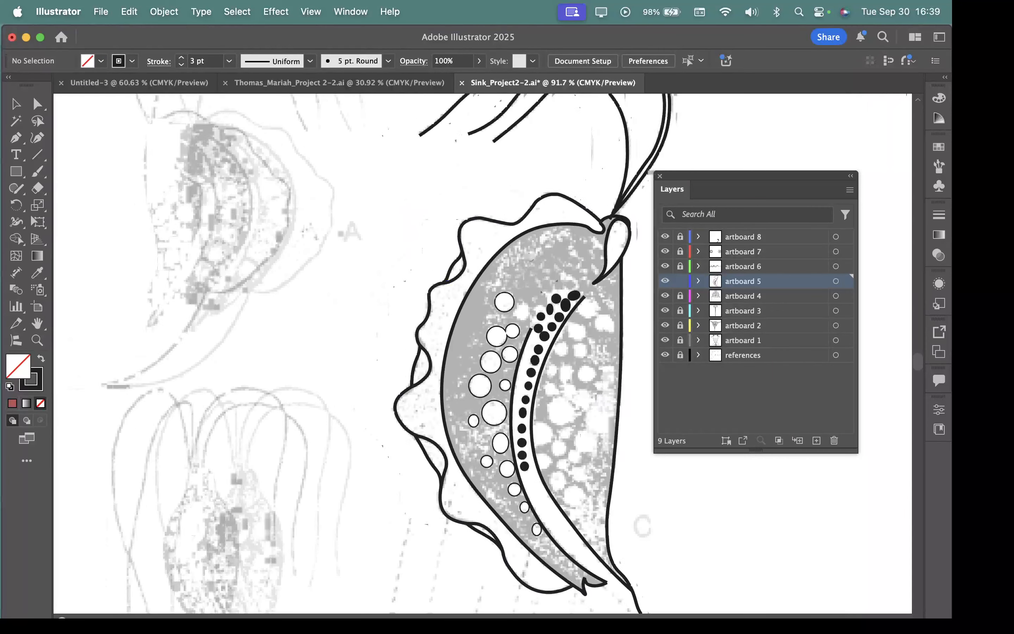
scroll(531, 257, "right", 3)
scroll(463, 243, "up", 5)
scroll(496, 284, "down", 3)
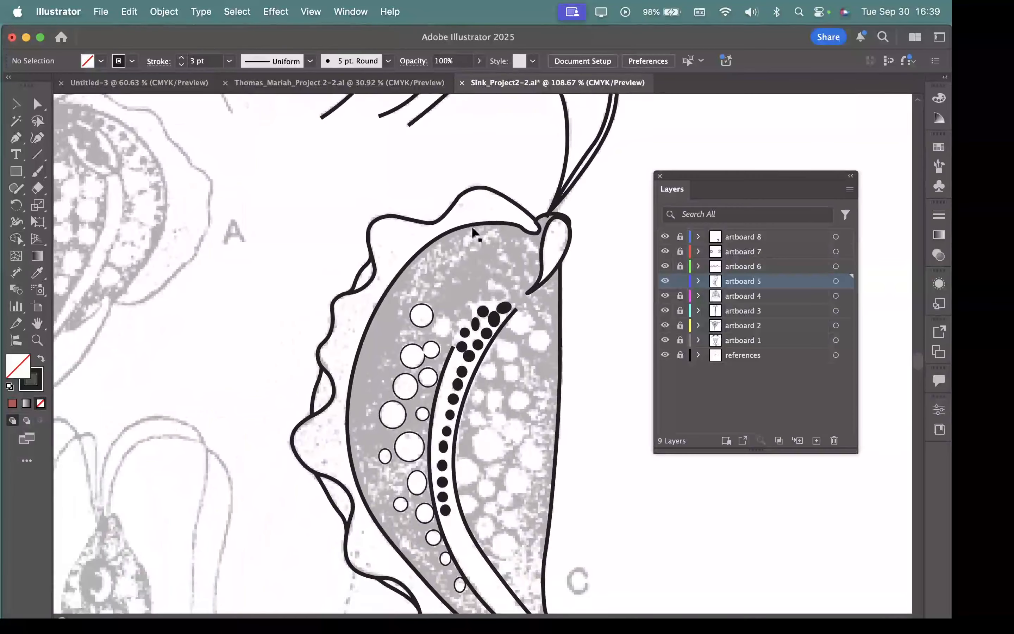
Step: Try moving the wavy outline and the inner body curve separately off figure C, undoing each move
mouse_move(452, 214)
left_mouse_down()
mouse_move(357, 168)
mouse_move(383, 166)
left_mouse_up()
key("super+z")
key("v")
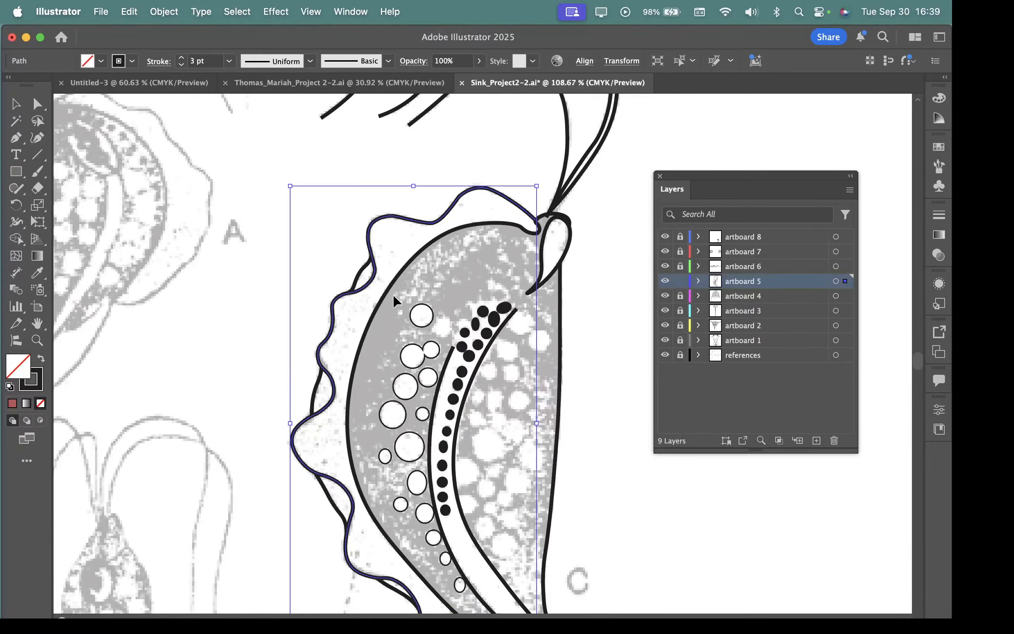
left_click_drag(390, 285, 311, 324)
key("super+z")
scroll(509, 376, "down", 4)
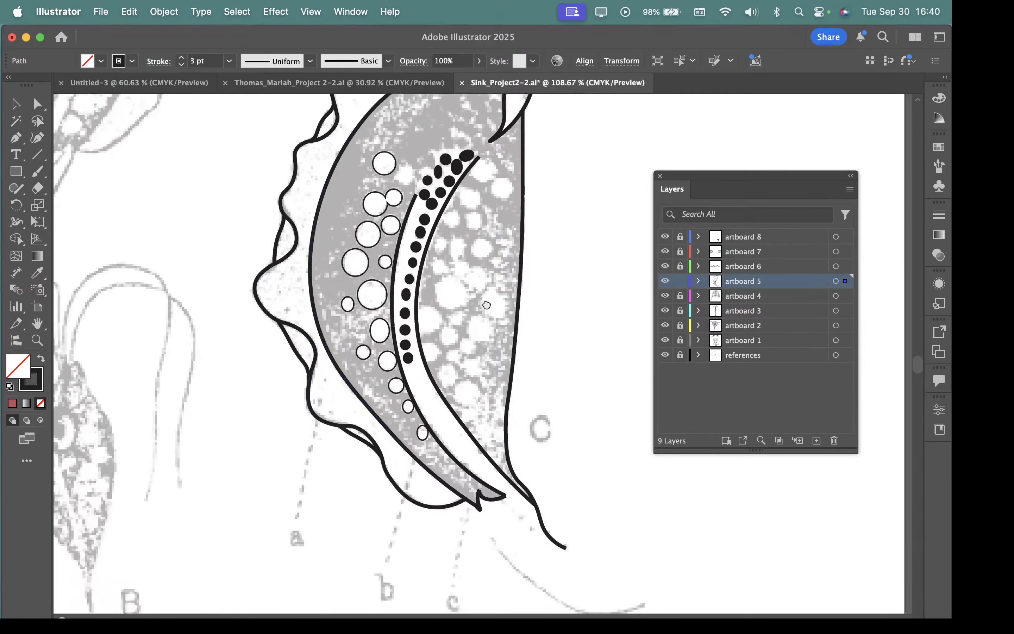
Step: Move the wavy outer outline and the inner body curve together into the empty space beside figure C
left_click_drag(509, 376, 483, 369)
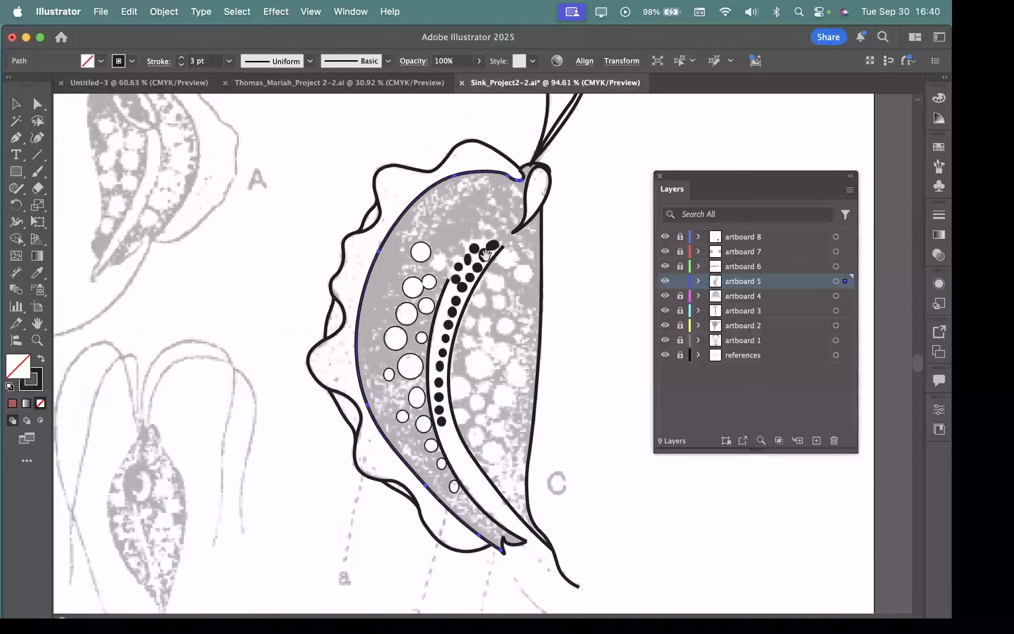
left_click_drag(556, 358, 553, 419)
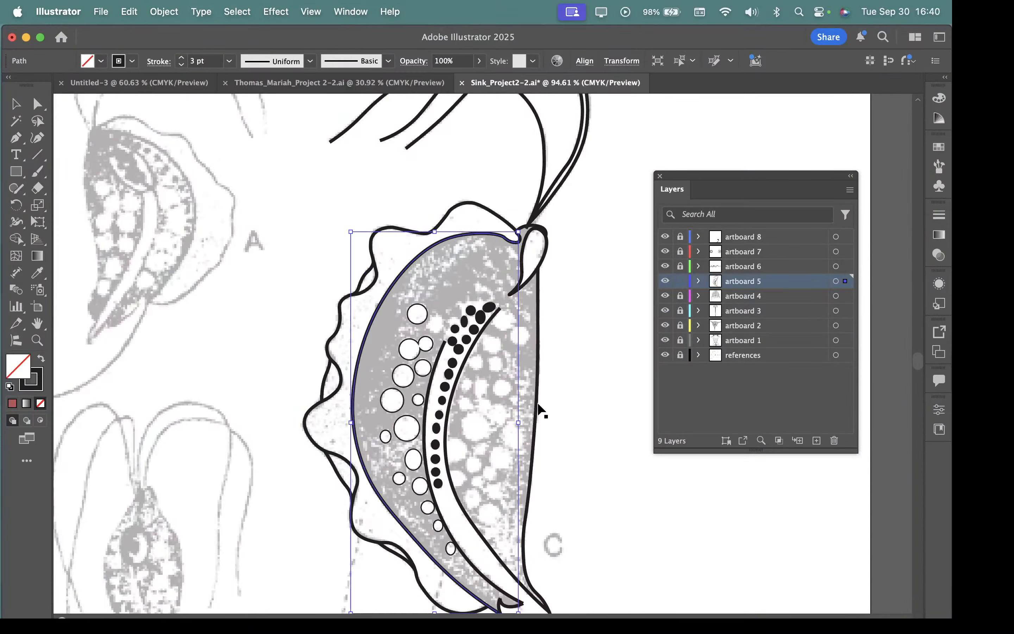
left_click_drag(494, 263, 632, 368)
left_click_drag(480, 240, 486, 306)
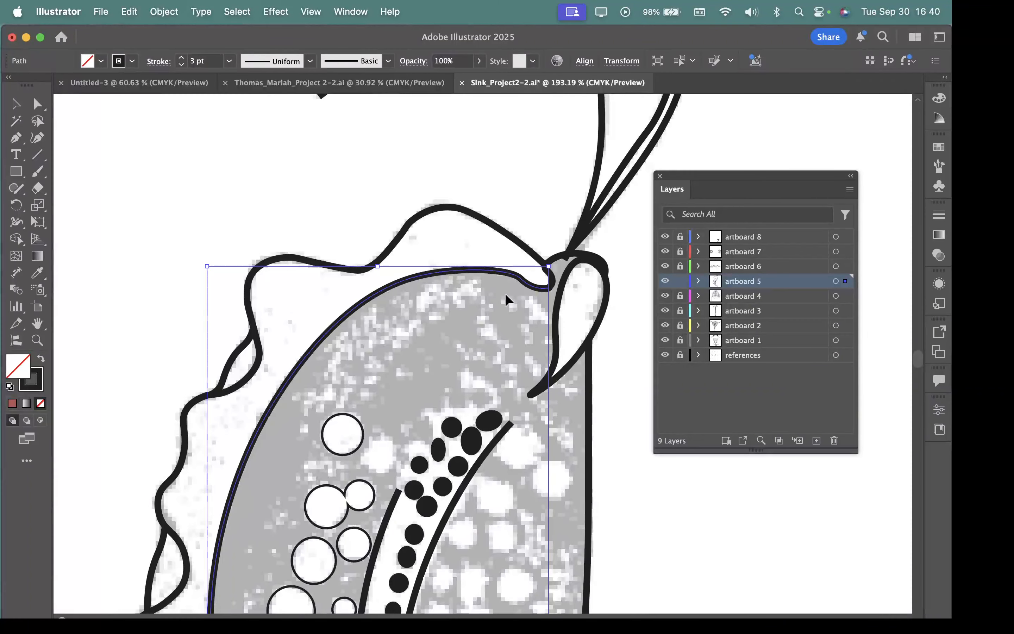
left_click_drag(487, 330, 280, 291)
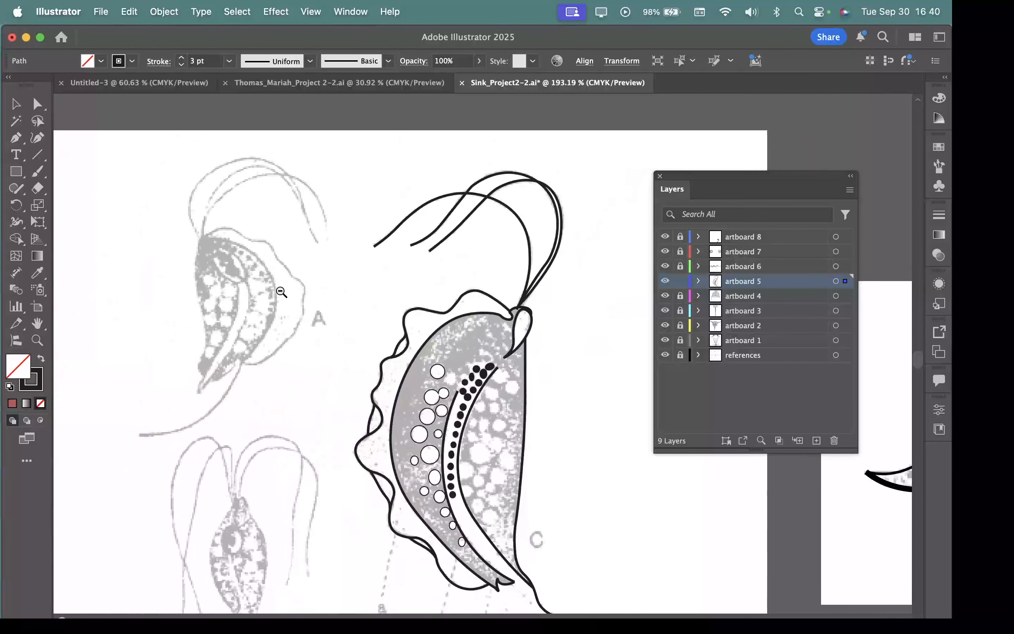
left_click(468, 295, "shift")
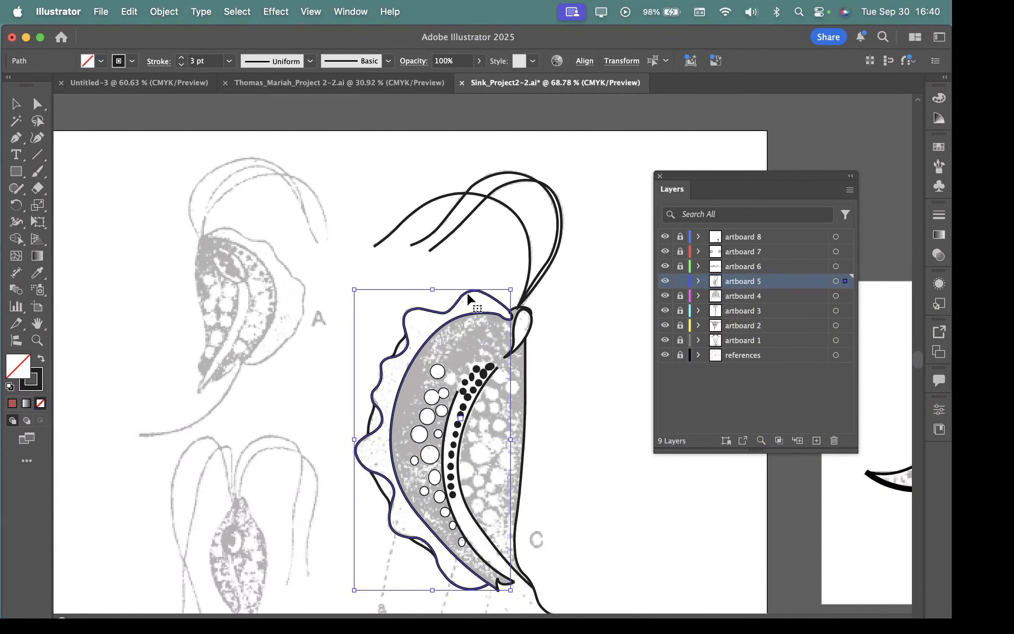
mouse_move(467, 293)
left_mouse_down()
mouse_move(326, 190)
mouse_move(511, 206)
left_mouse_up()
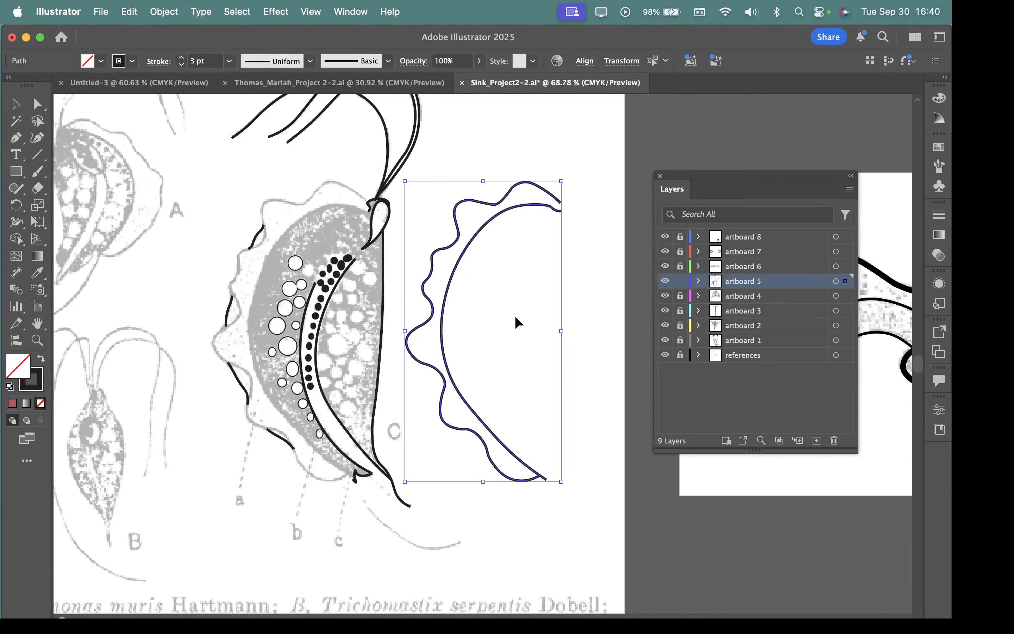
key("z")
left_click(511, 290)
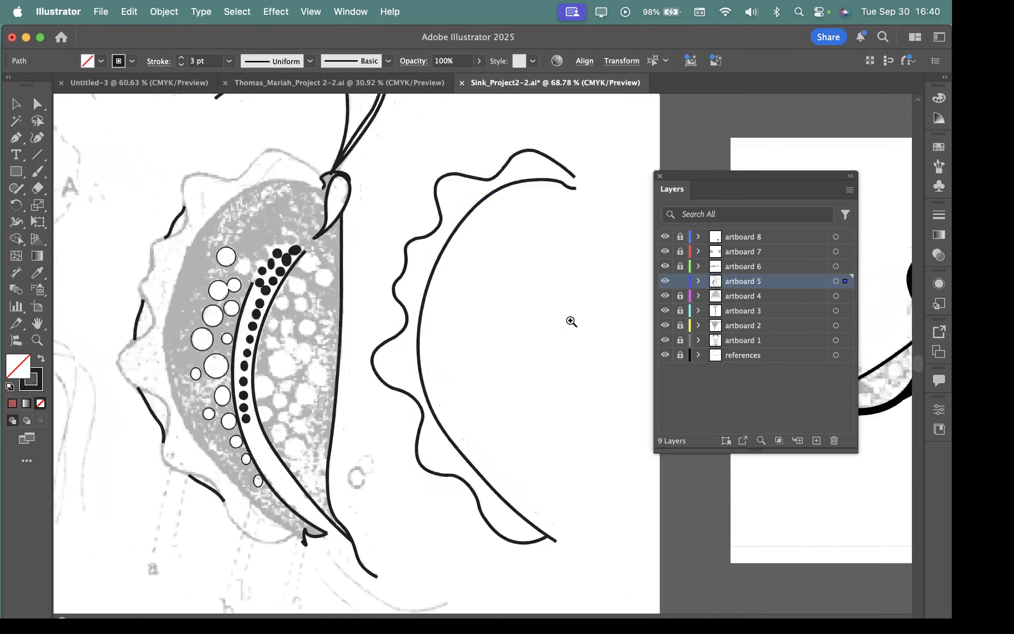
left_click(571, 321)
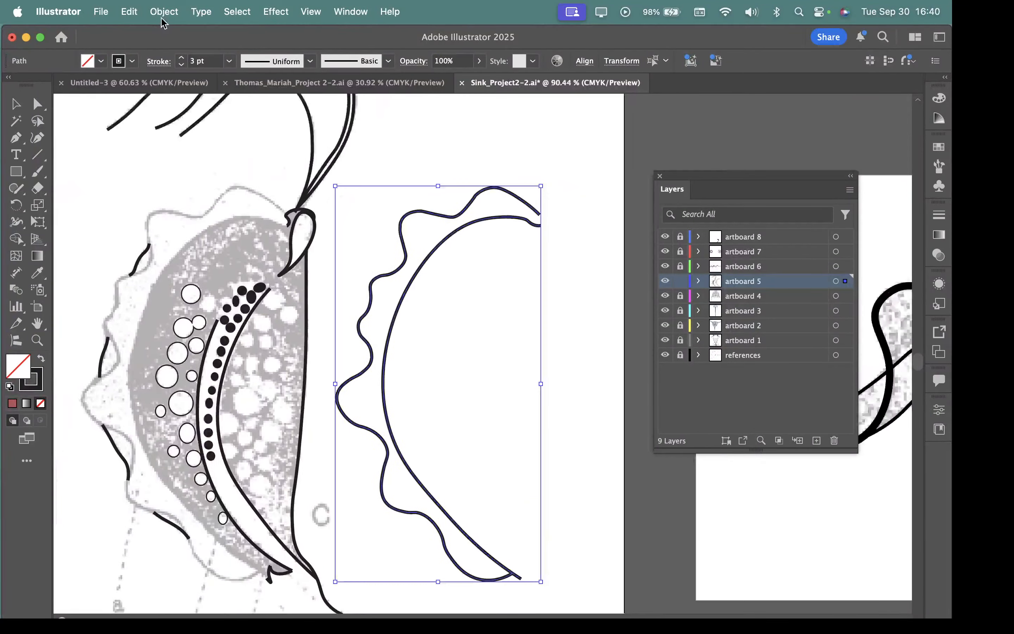
Step: Join the wavy outline and inner body curve beside figure C into one path and shift it slightly up and right
left_click(163, 12)
mouse_move(161, 415)
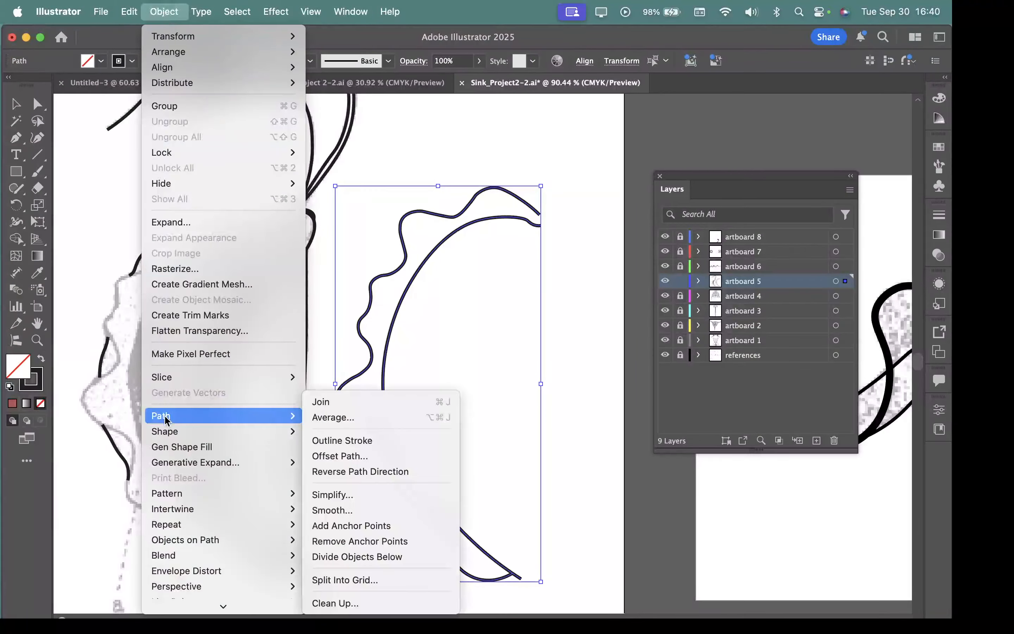
left_click(323, 398)
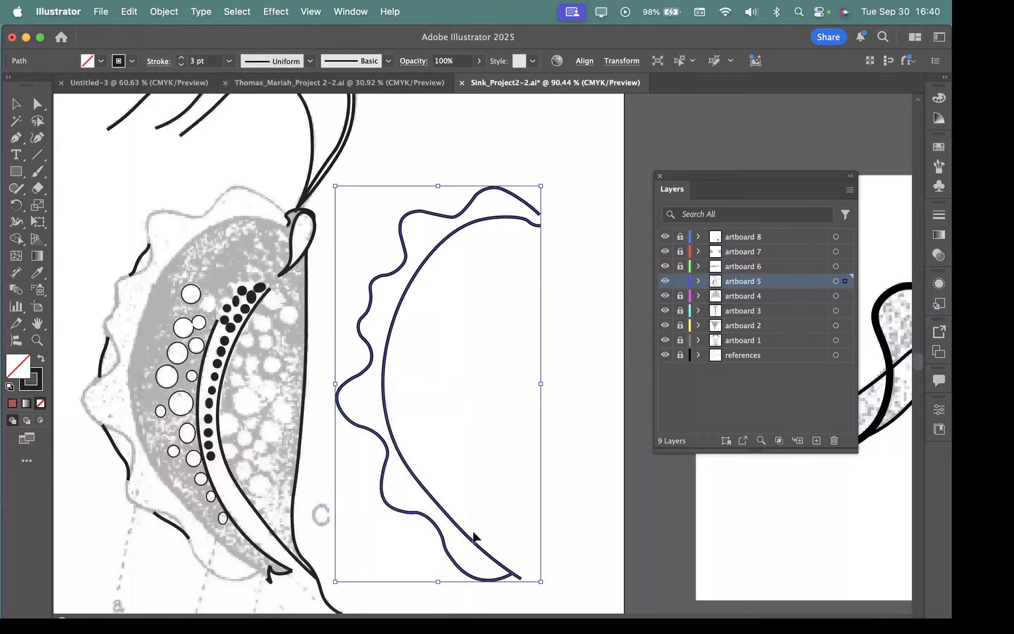
left_click(575, 312)
left_click(490, 579)
mouse_move(487, 583)
left_mouse_down()
mouse_move(436, 576)
mouse_move(514, 562)
left_mouse_up()
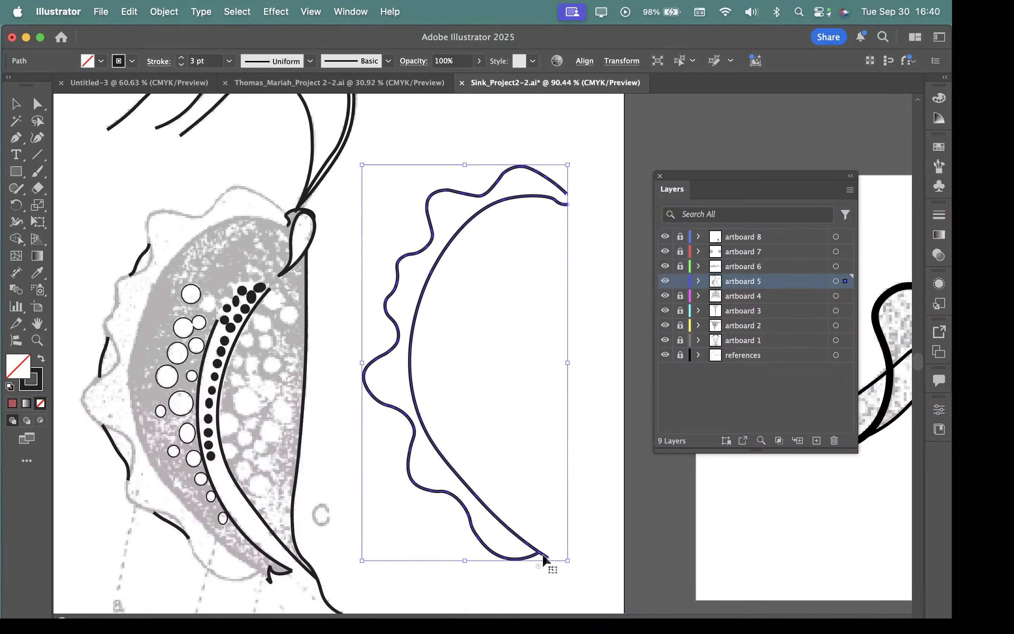
left_click(569, 523)
left_click(509, 531)
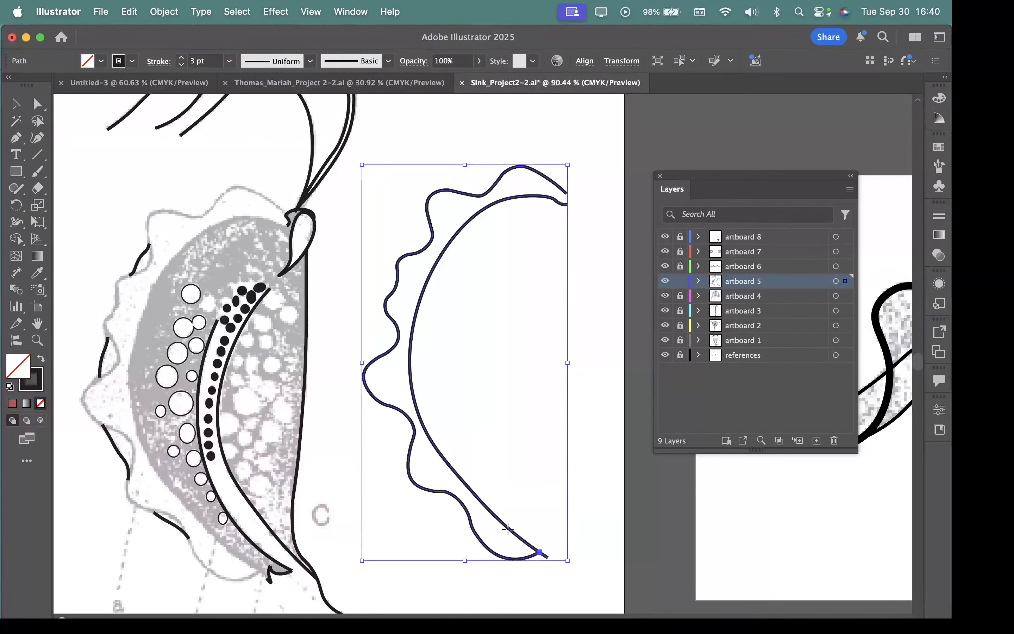
left_click_drag(510, 532, 520, 512)
key("super+z")
Step: Bridge the gap between the two open upper ends of the joined path with a curved Pen tool segment
key("z")
left_click_drag(554, 167, 641, 272)
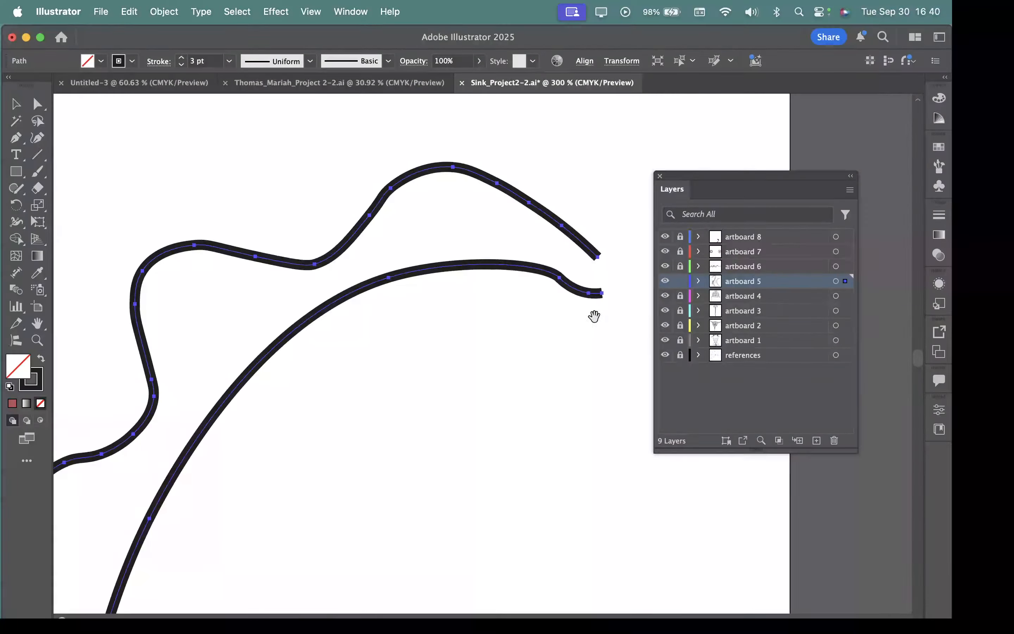
left_click_drag(593, 317, 498, 340)
left_click_drag(500, 264, 595, 336)
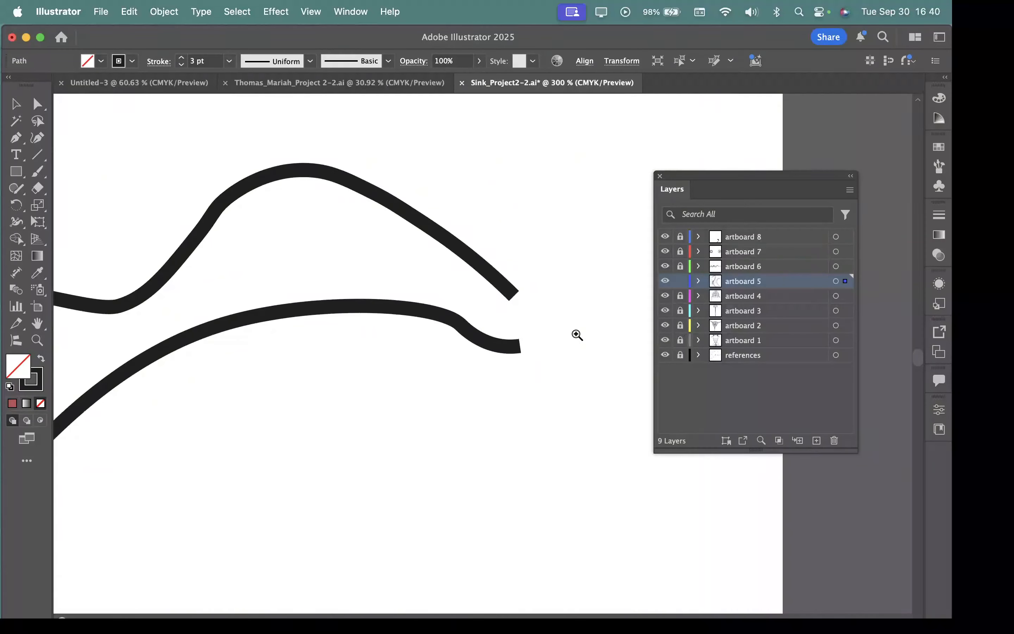
key("super+a")
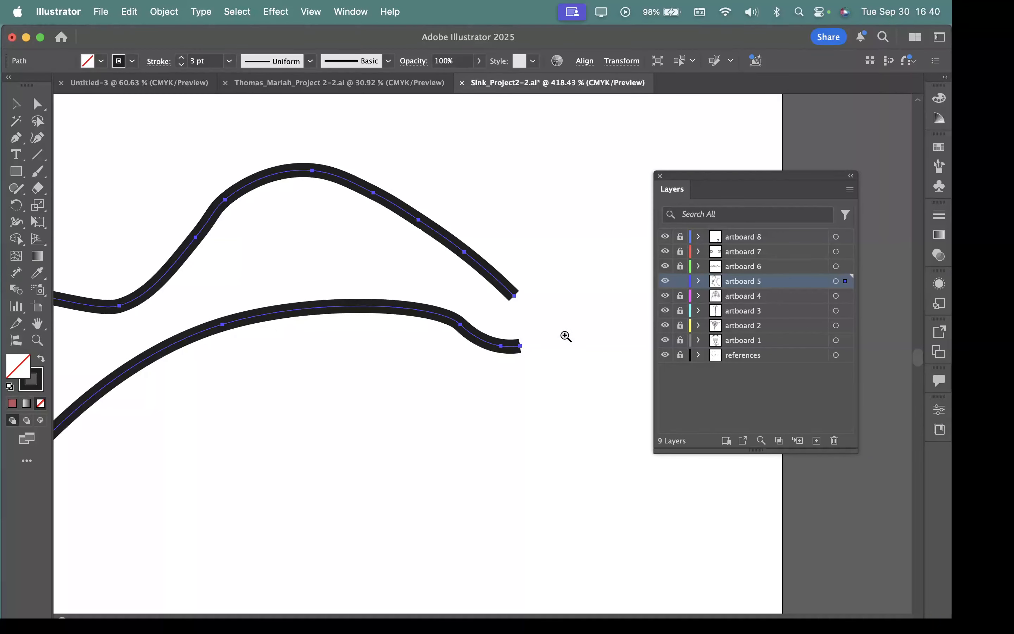
left_click_drag(552, 323, 683, 403)
left_click_drag(535, 316, 571, 331)
key("v")
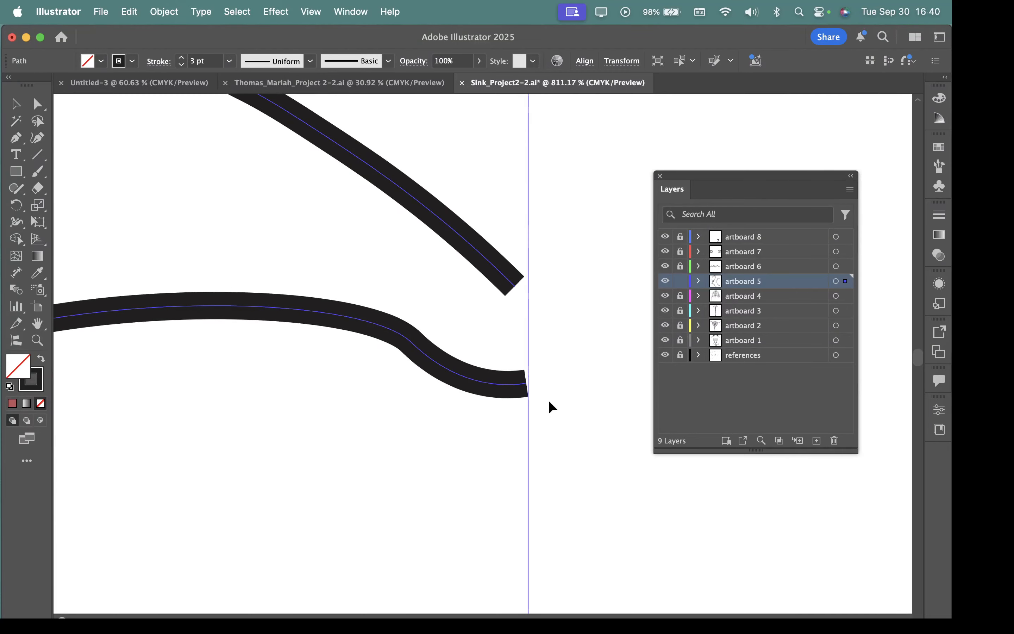
left_click(16, 137)
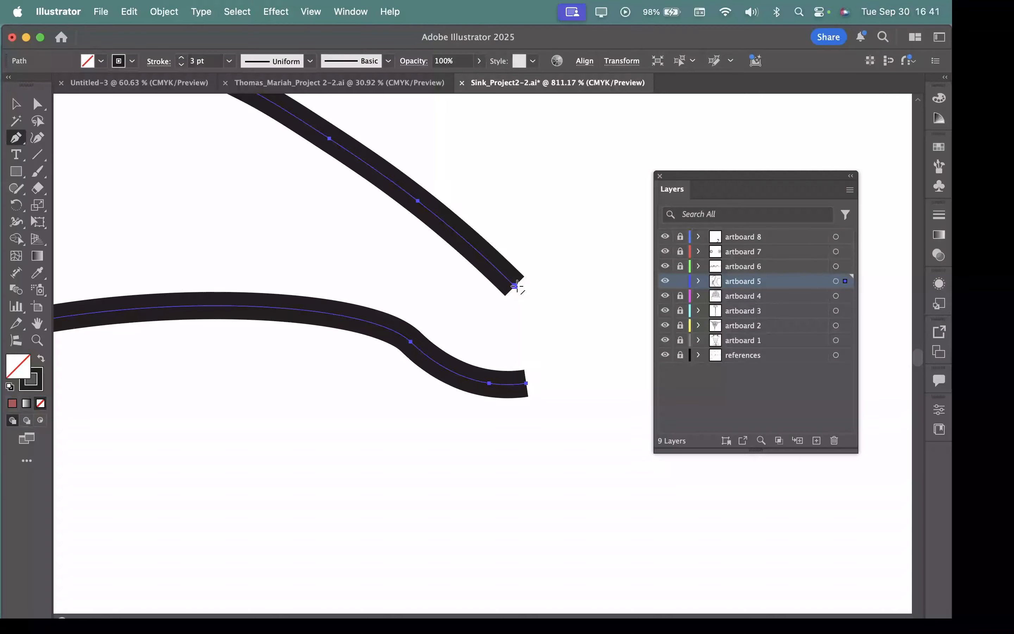
left_click_drag(516, 286, 542, 321)
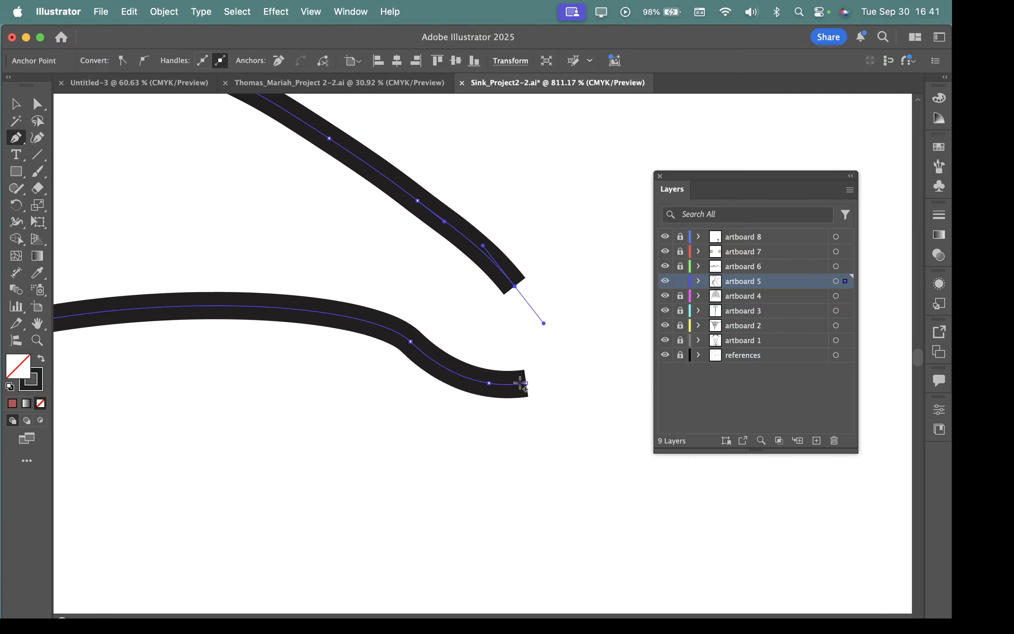
left_click_drag(526, 383, 472, 391)
Step: Examine the whole closed outline and the overlap at its lower end, selecting it to check that it is one path
left_click(499, 412, "alt")
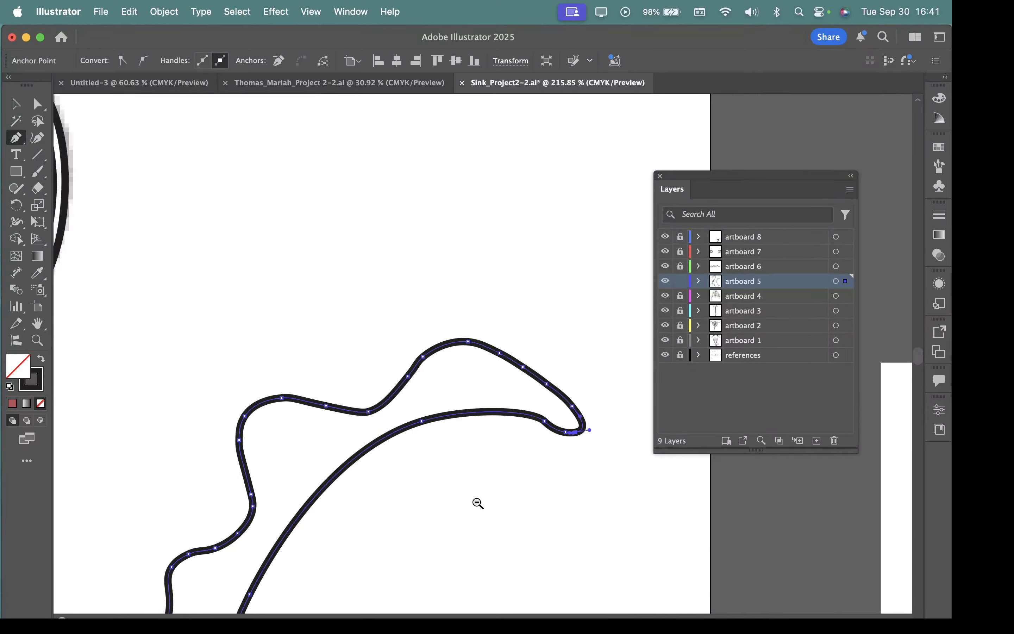
left_click(511, 528, "alt")
left_click(515, 509, "alt")
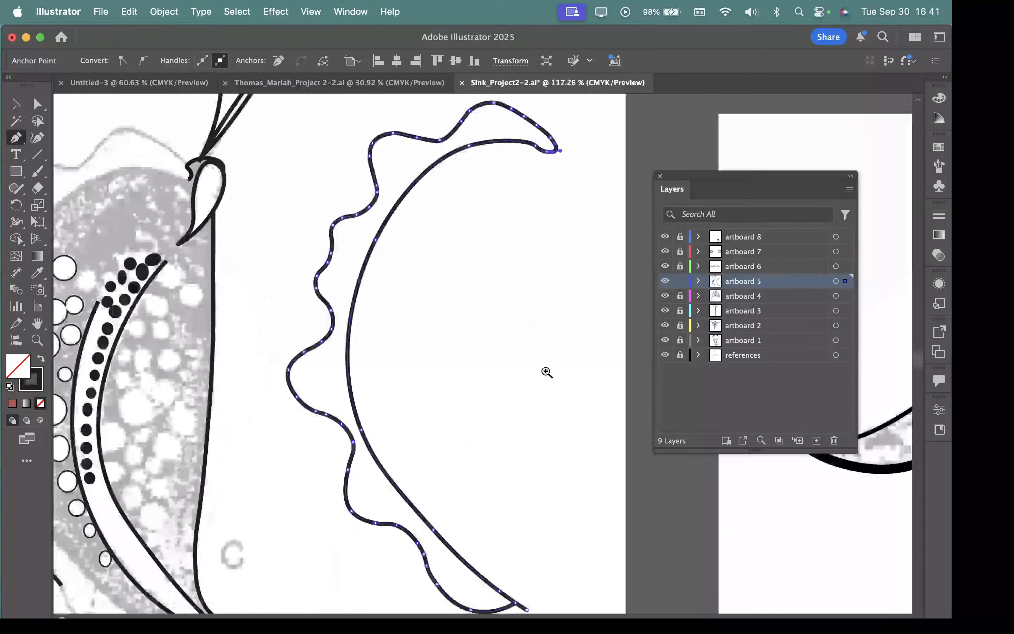
left_click(543, 369, "alt")
left_click(441, 380, "super")
left_click(16, 105)
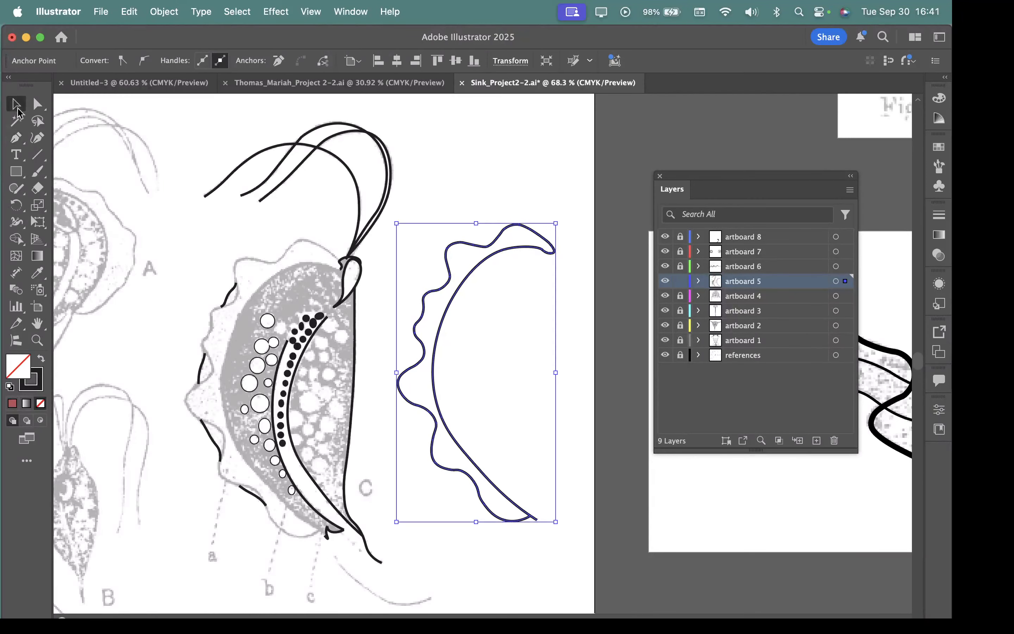
left_click(564, 517)
left_click_drag(536, 521, 669, 564)
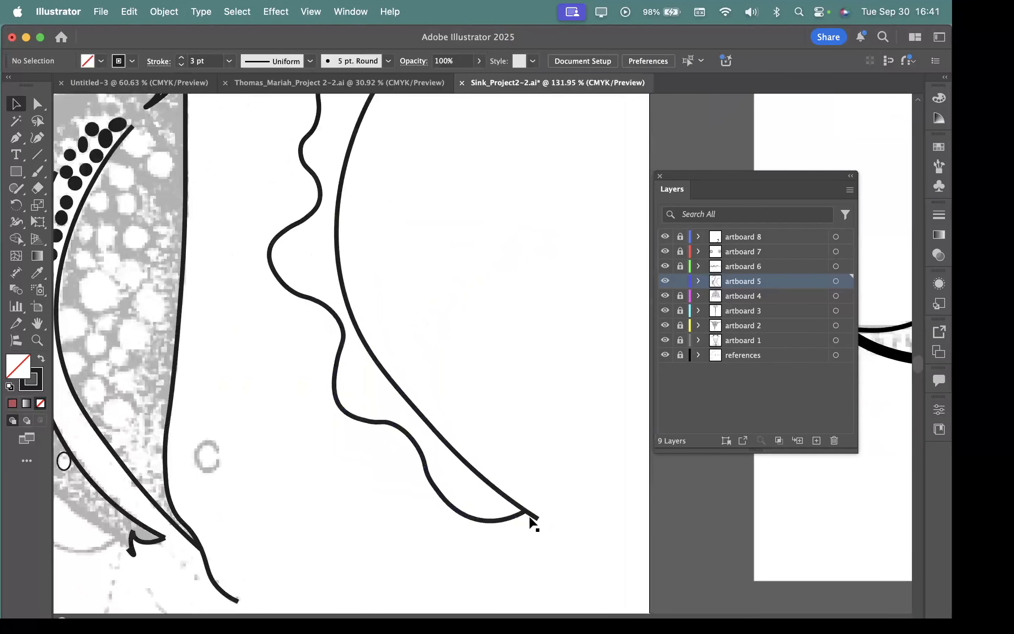
left_click(536, 517)
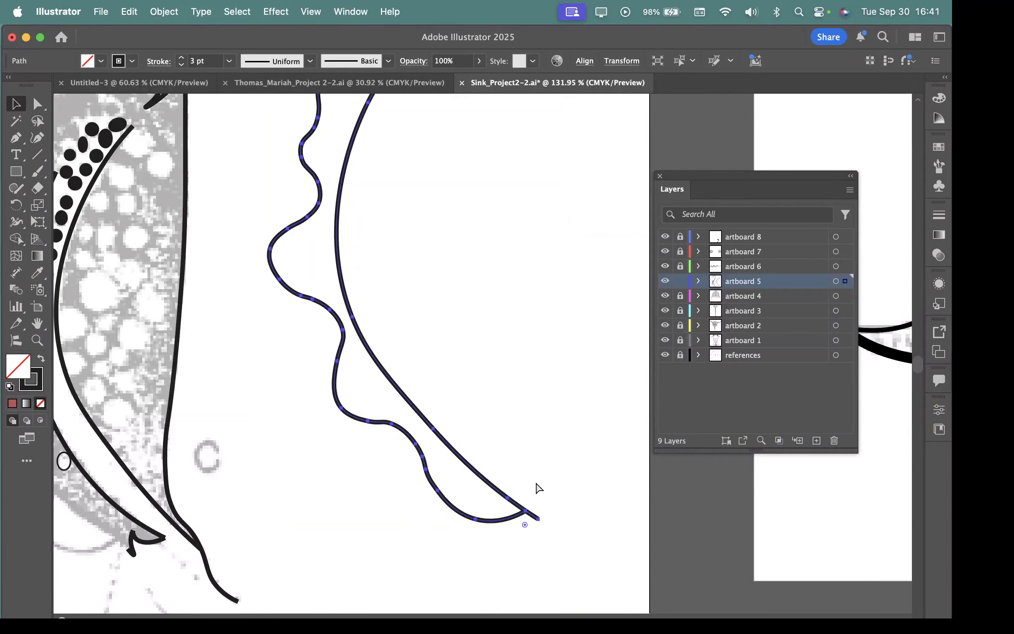
left_click(500, 321)
Step: Undo the closing and joining of the outlines back onto figure C, and undo another trial move of both
key("super+z")
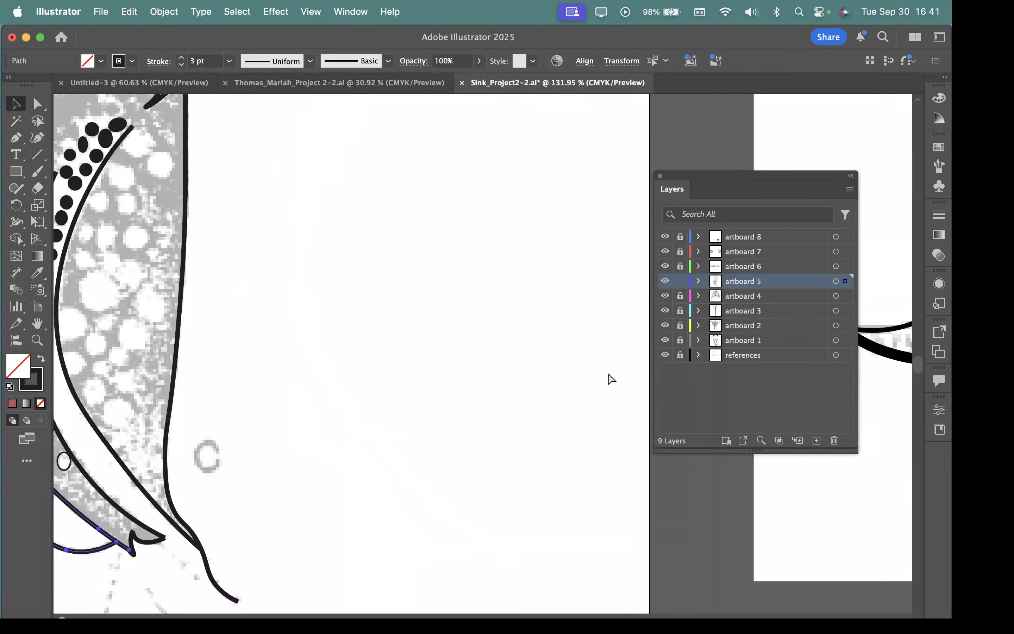
left_click_drag(460, 349, 310, 332)
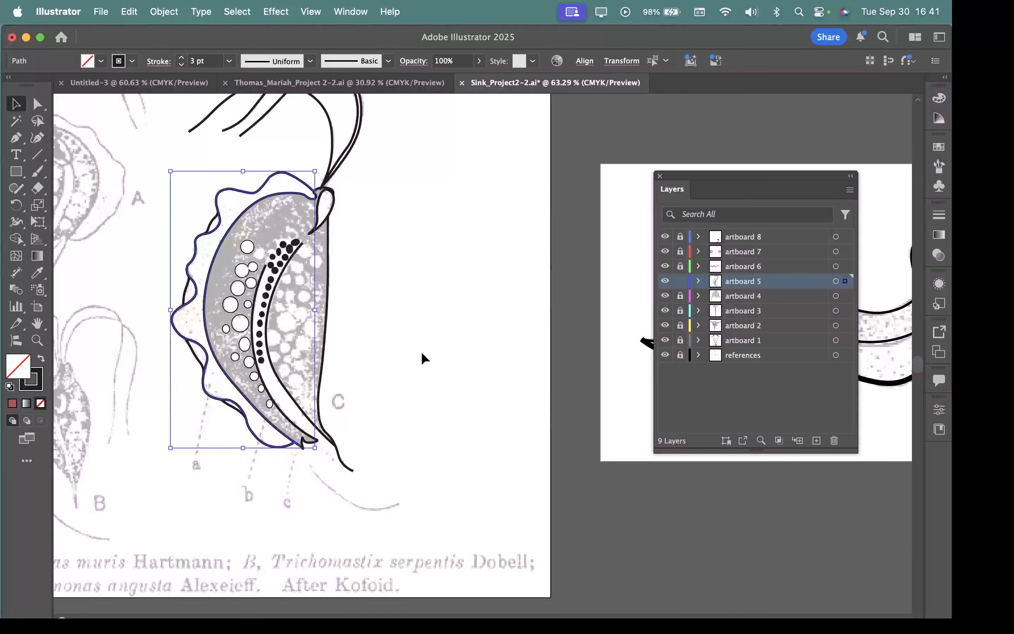
left_click_drag(191, 271, 328, 312)
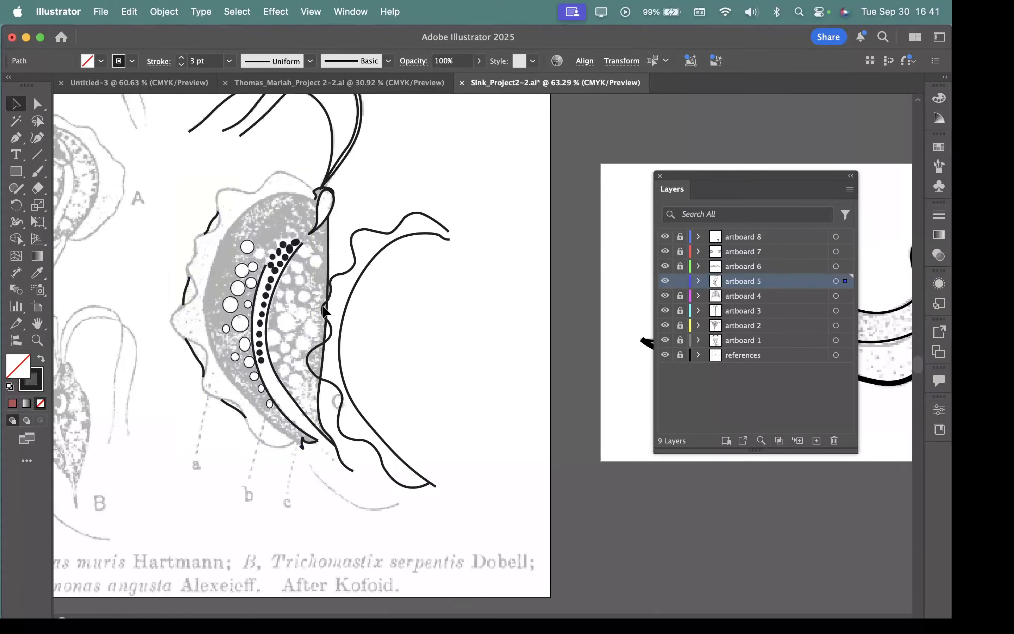
key("super+z")
key("super+z")
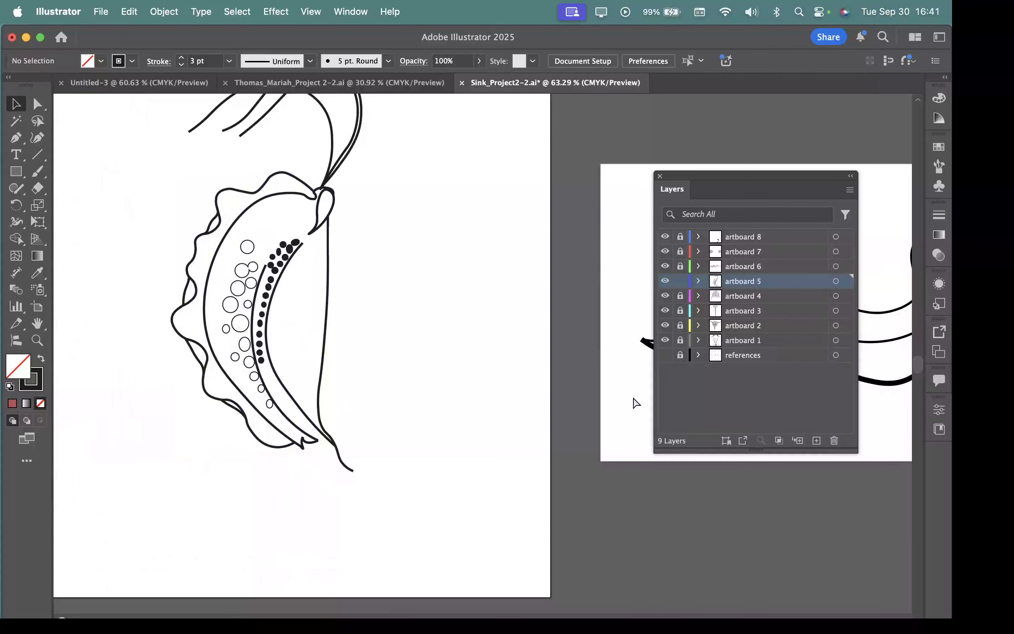
Step: Show the references layer and move the wavy outer outline off figure C towards figure A
left_click(212, 223)
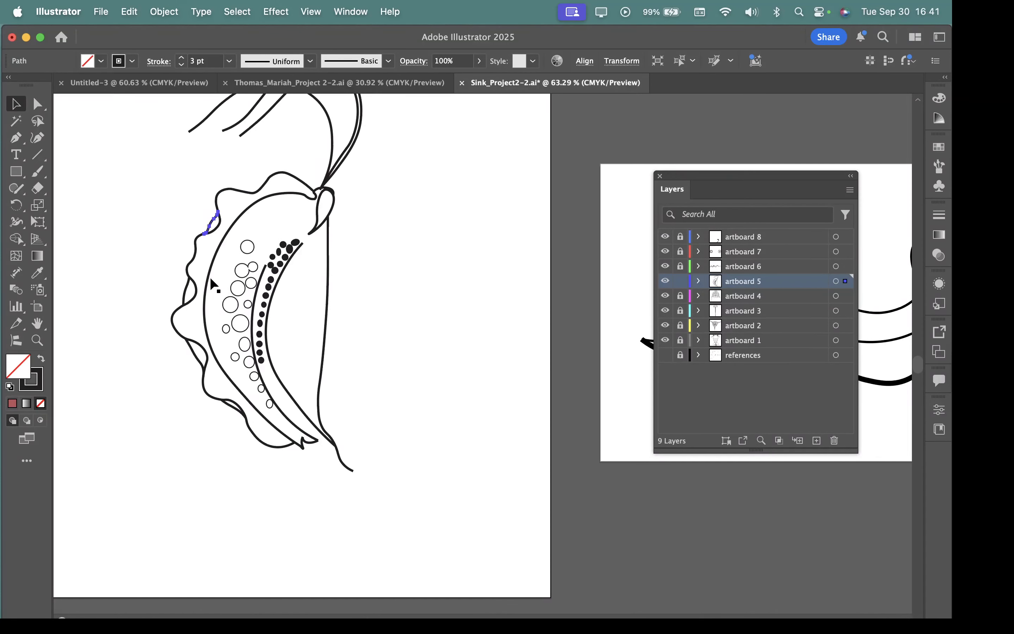
left_click(215, 194)
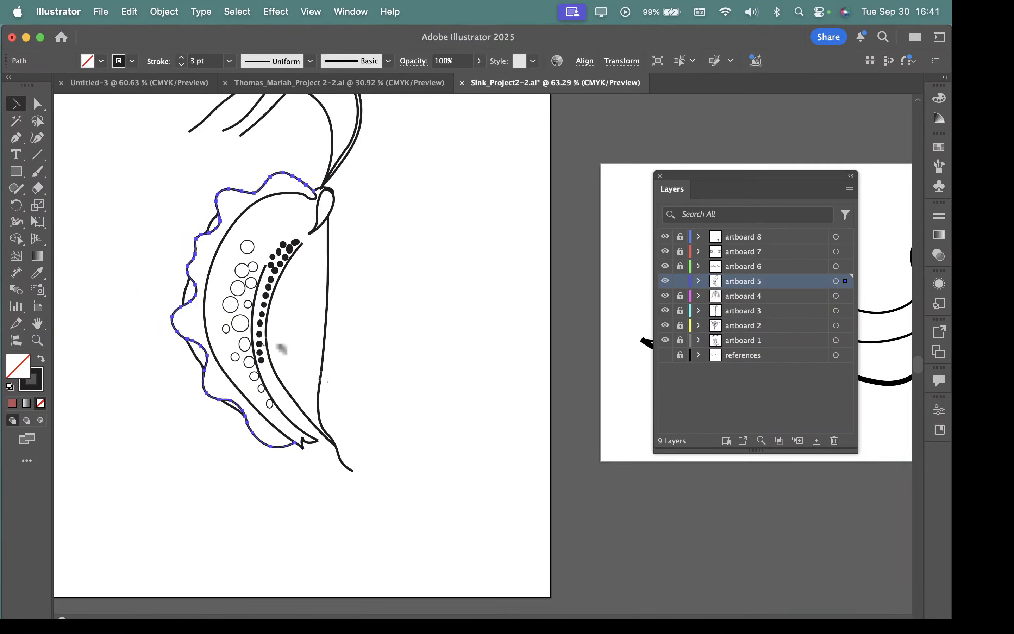
left_click_drag(183, 286, 232, 317)
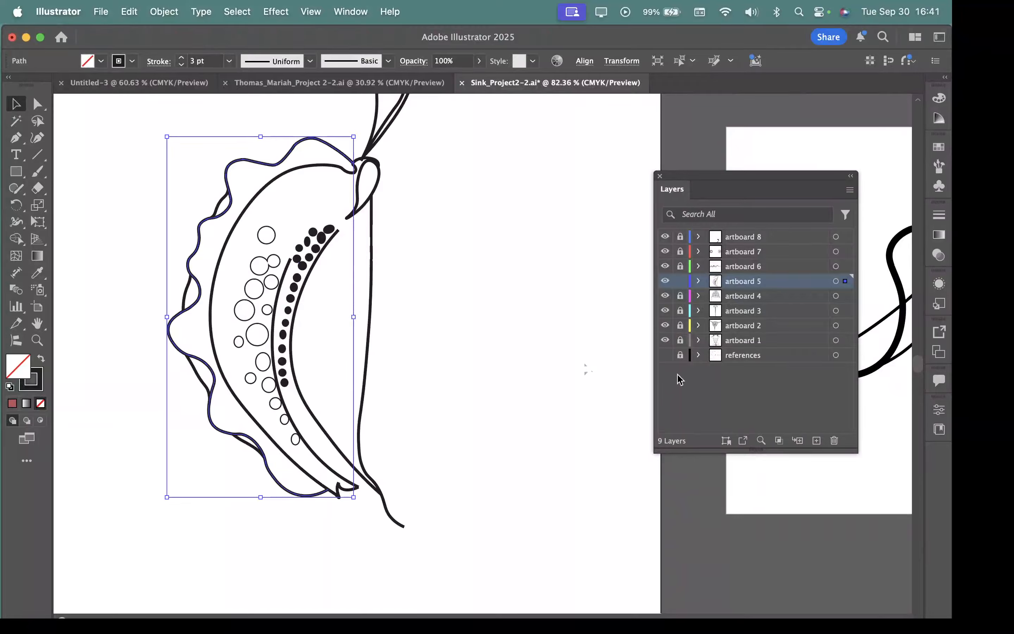
left_click(665, 354)
mouse_move(423, 297)
left_mouse_down()
mouse_move(460, 328)
mouse_move(559, 361)
left_mouse_up()
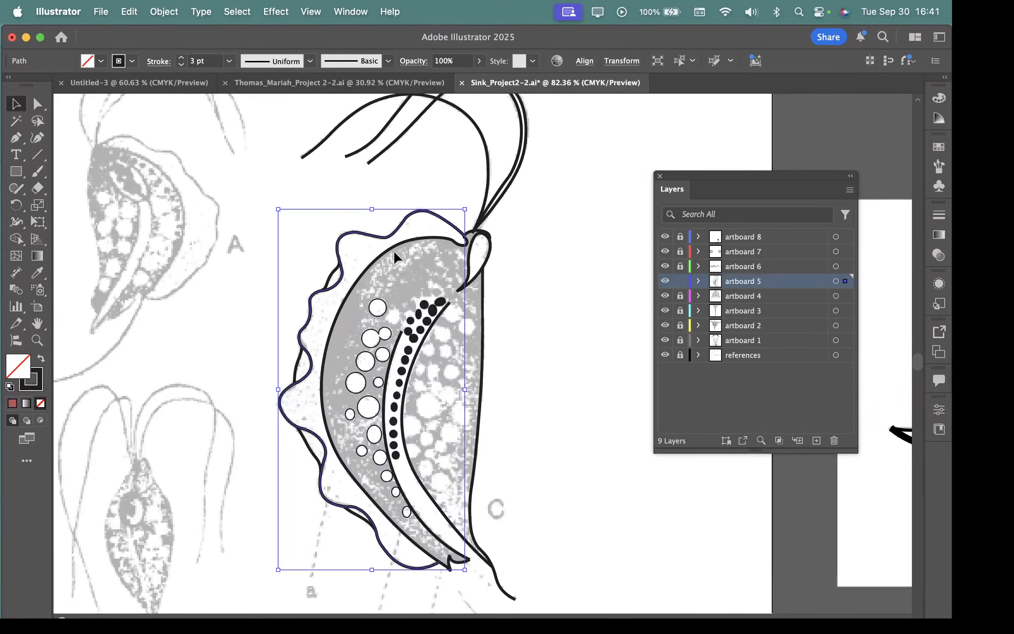
left_click_drag(393, 239, 307, 203)
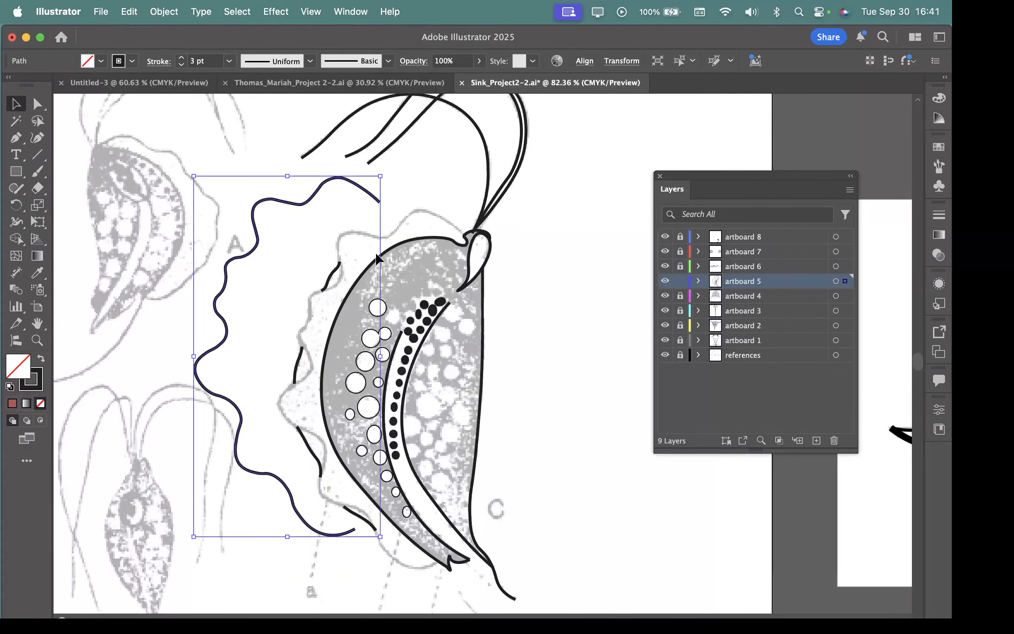
Step: Fill the inner body curve of figure C with a light red
mouse_move(420, 238)
left_mouse_down()
mouse_move(451, 285)
mouse_move(498, 264)
mouse_move(424, 237)
mouse_move(418, 244)
mouse_move(421, 233)
mouse_move(404, 238)
mouse_move(418, 237)
left_mouse_up()
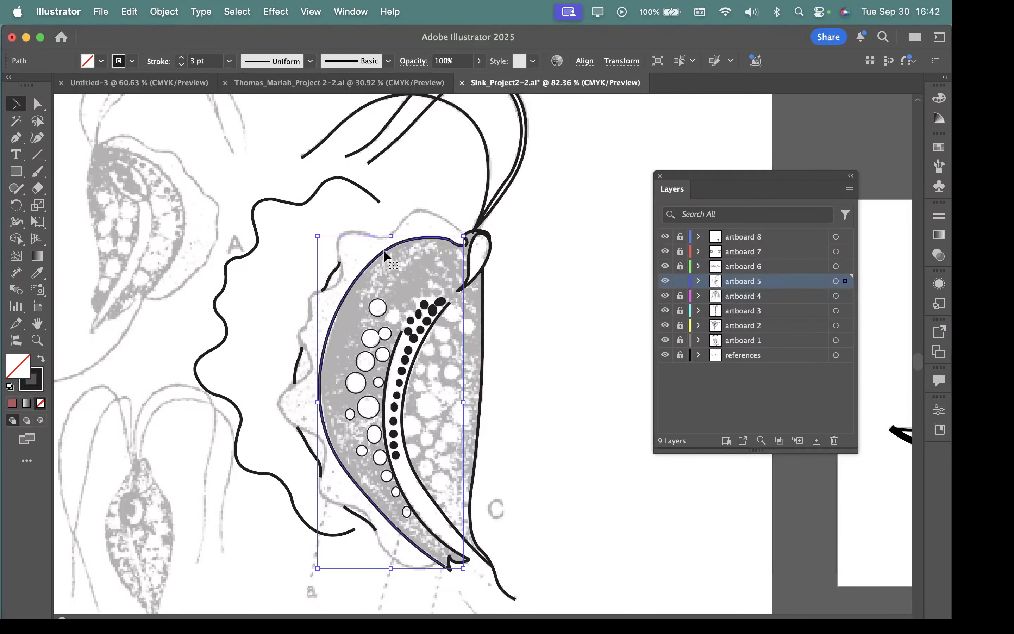
double_click(37, 382)
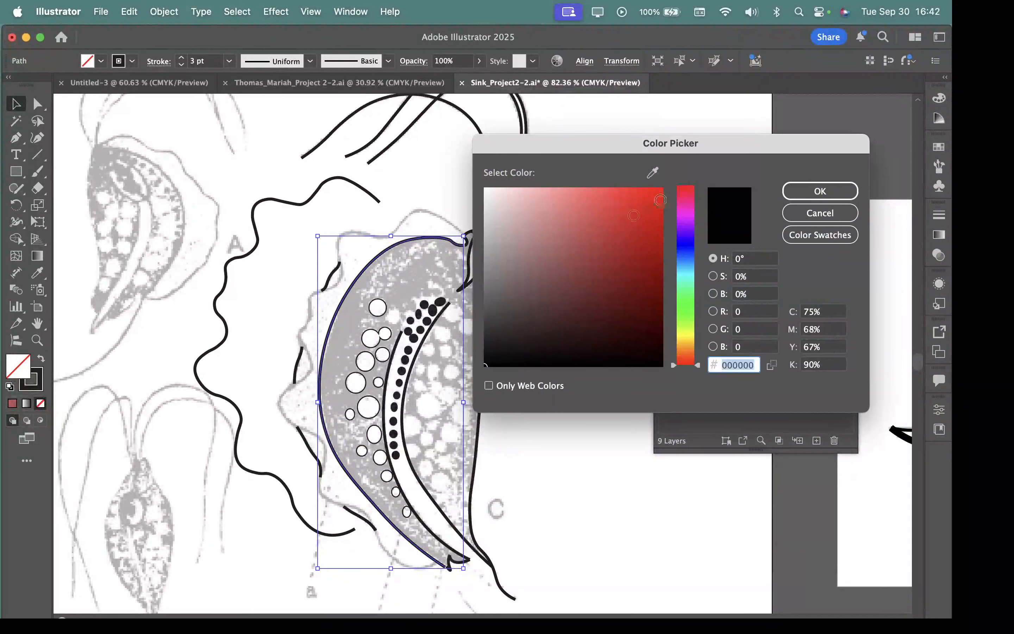
left_click(563, 209)
left_click(822, 193)
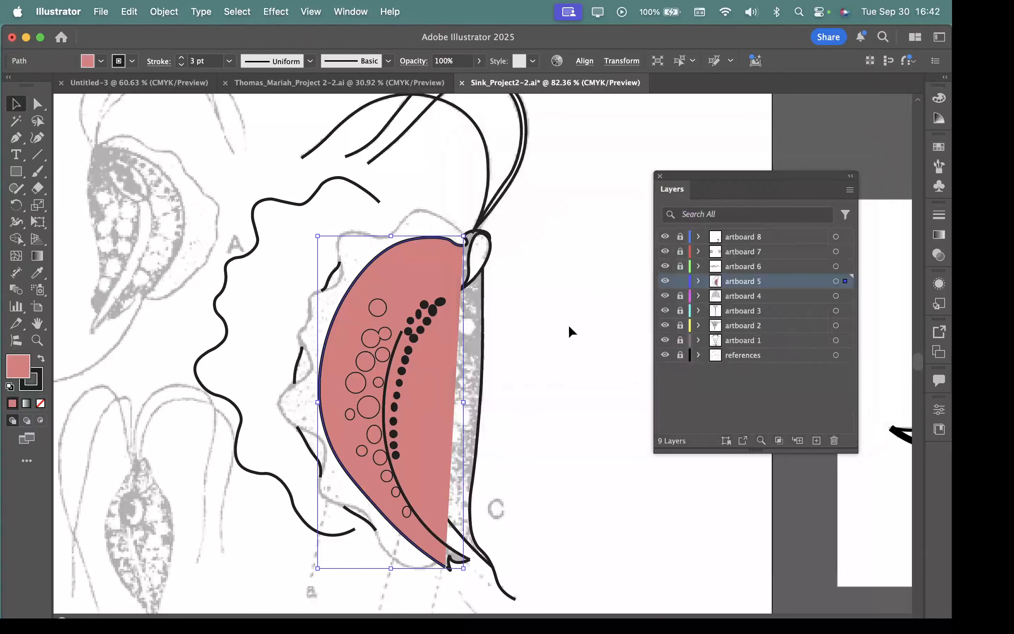
Step: Remove the light red fill and undo the moves of the inner body curve and the wavy outline
key("slash")
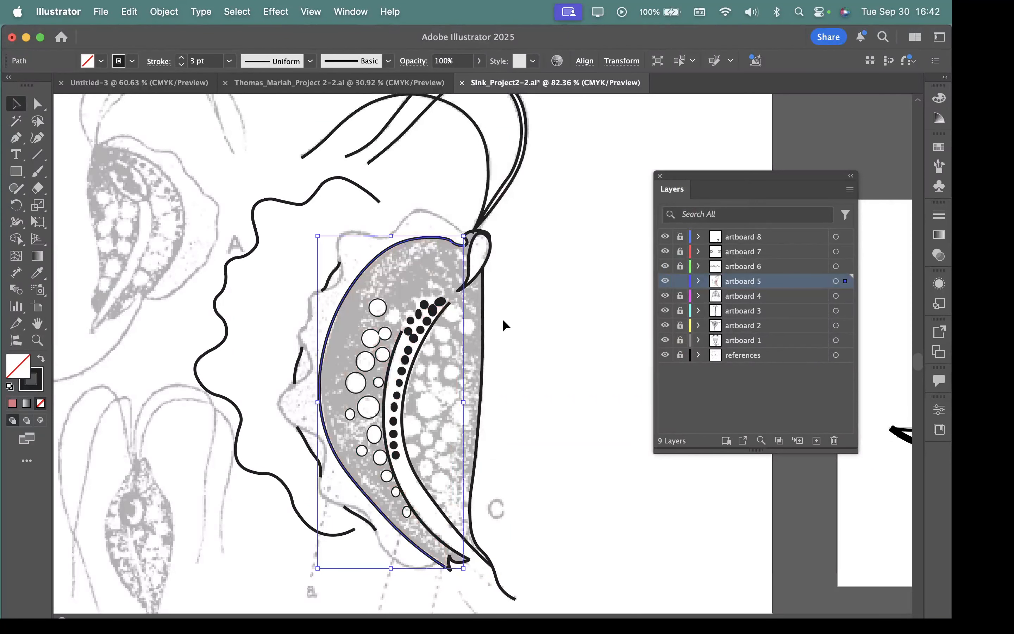
key("super+z")
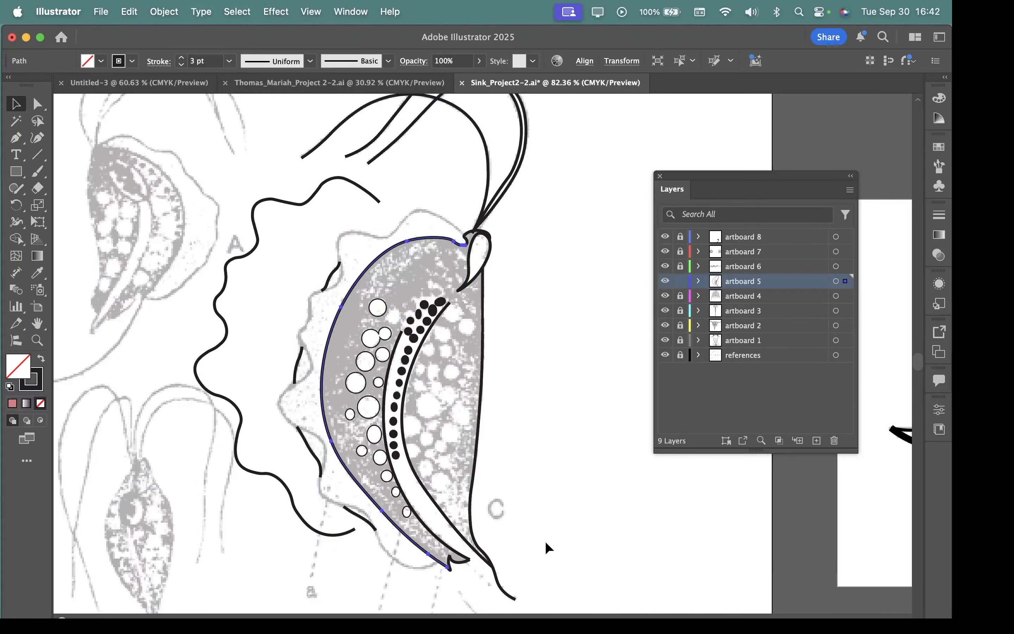
key("super+z")
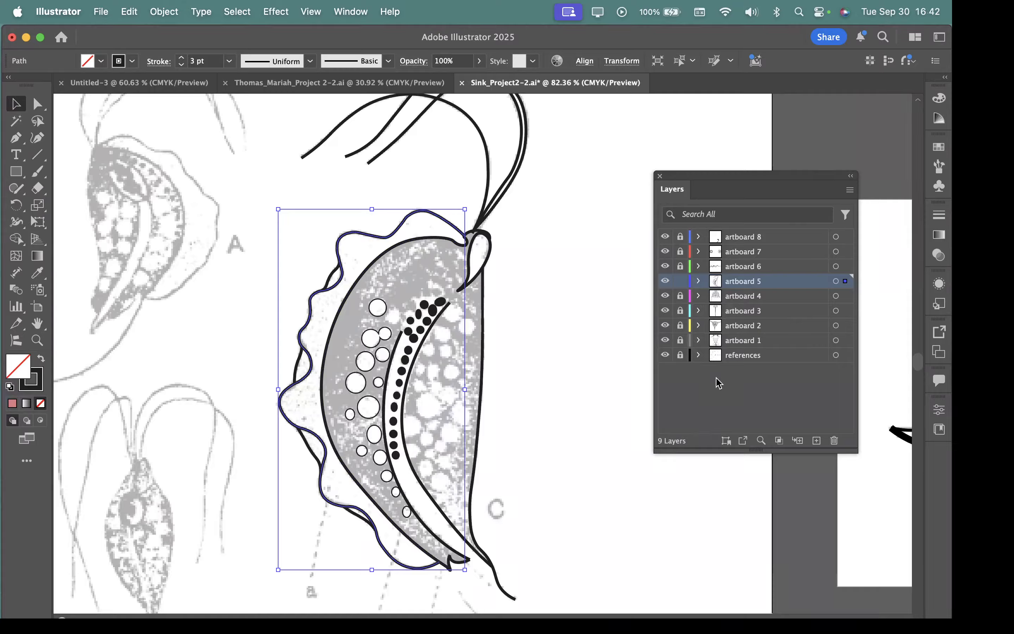
Step: Hide the references layer and deselect the wavy outline of figure C
left_click(666, 354)
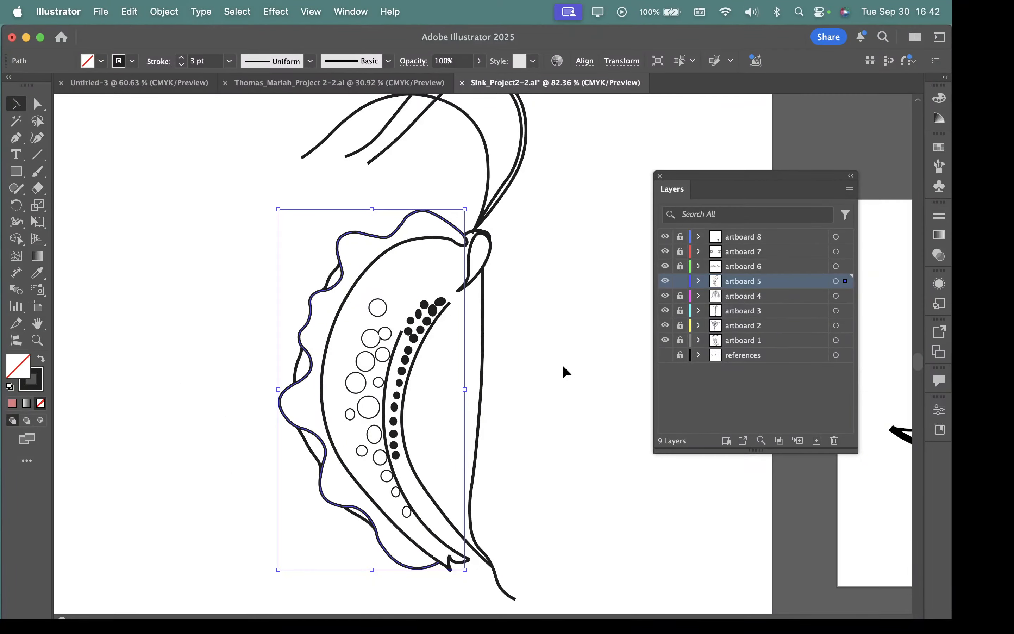
key("space")
left_click_drag(562, 383, 600, 391)
key("super+space")
key("space")
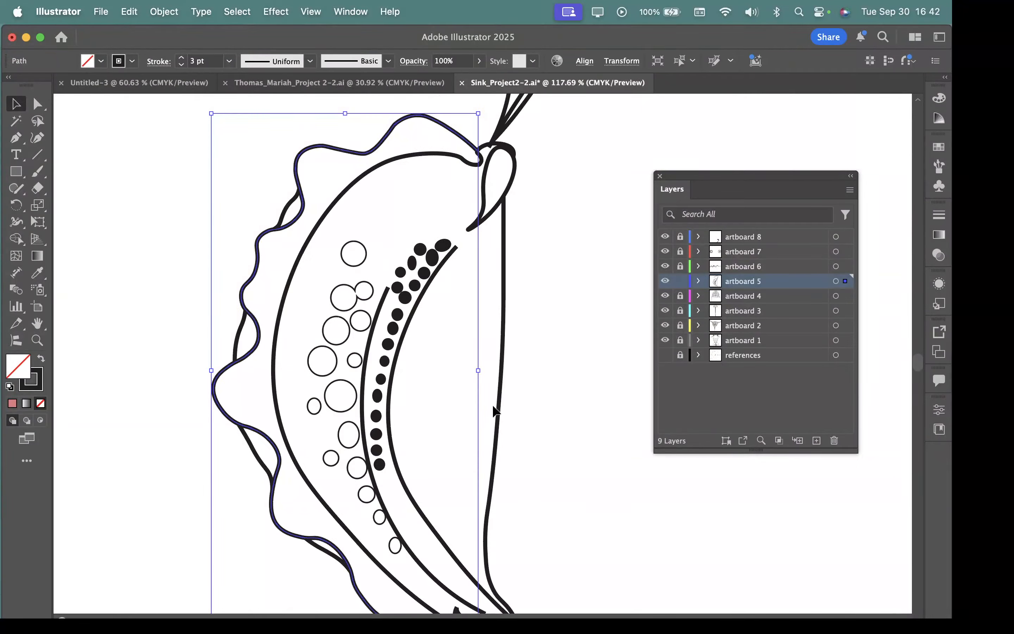
left_click(544, 395)
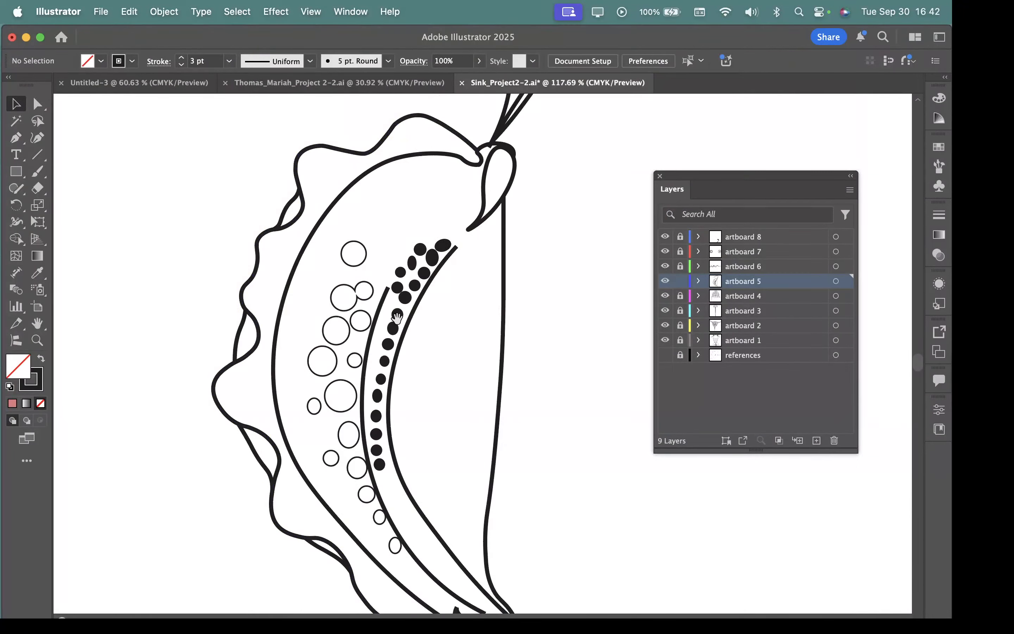
Step: Try moving the inner body curve into the empty space beside figure C, and undo the move
scroll(399, 321, "down", 3)
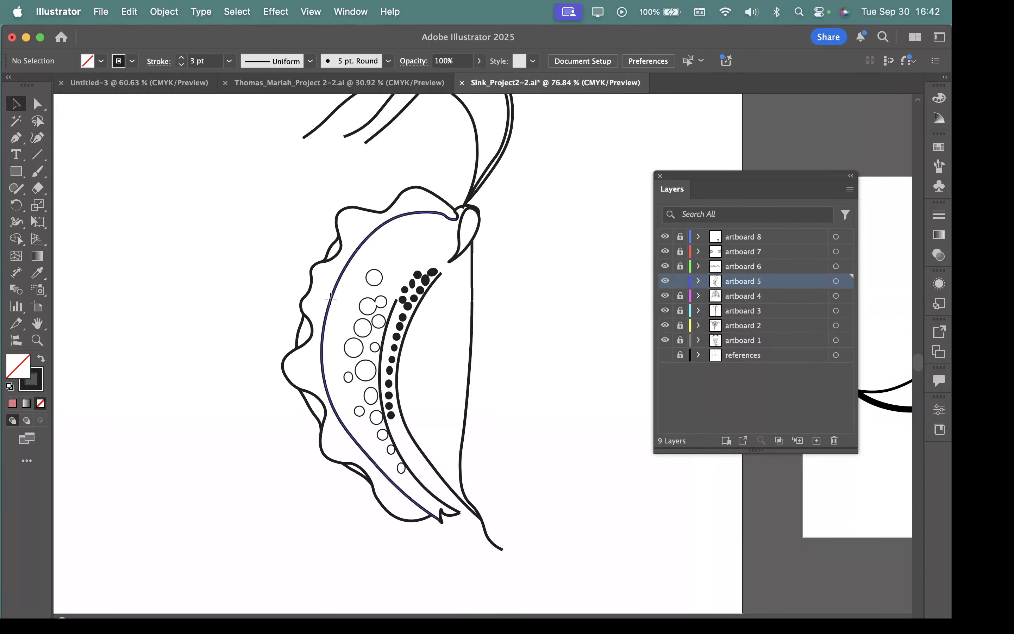
left_click_drag(330, 299, 499, 318)
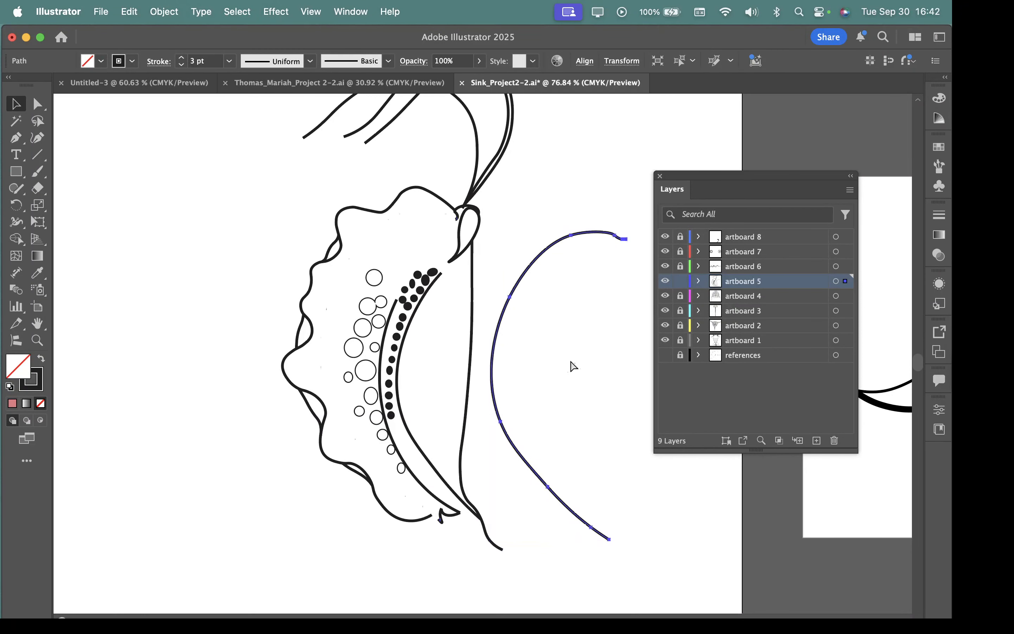
key("super+z")
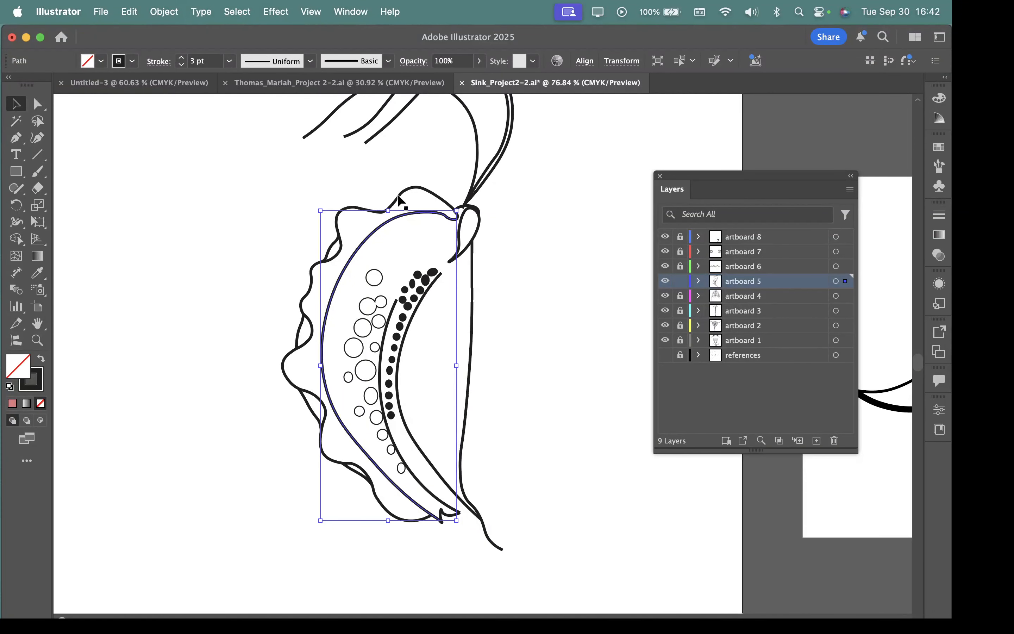
Step: Try moving the wavy outline away from figure C, and undo the move
left_click_drag(399, 197, 287, 165)
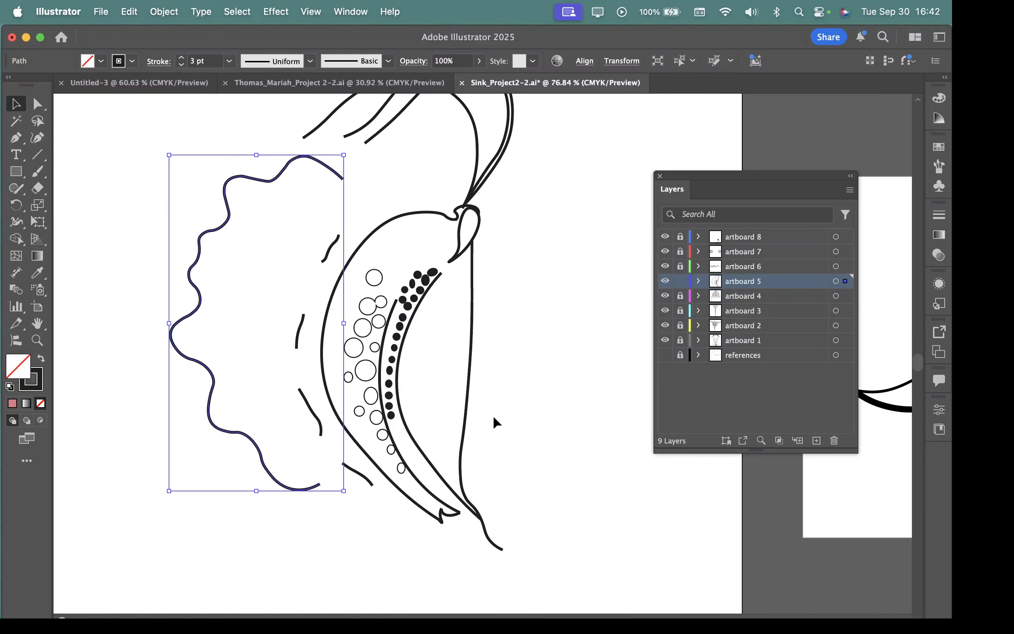
key("super+z")
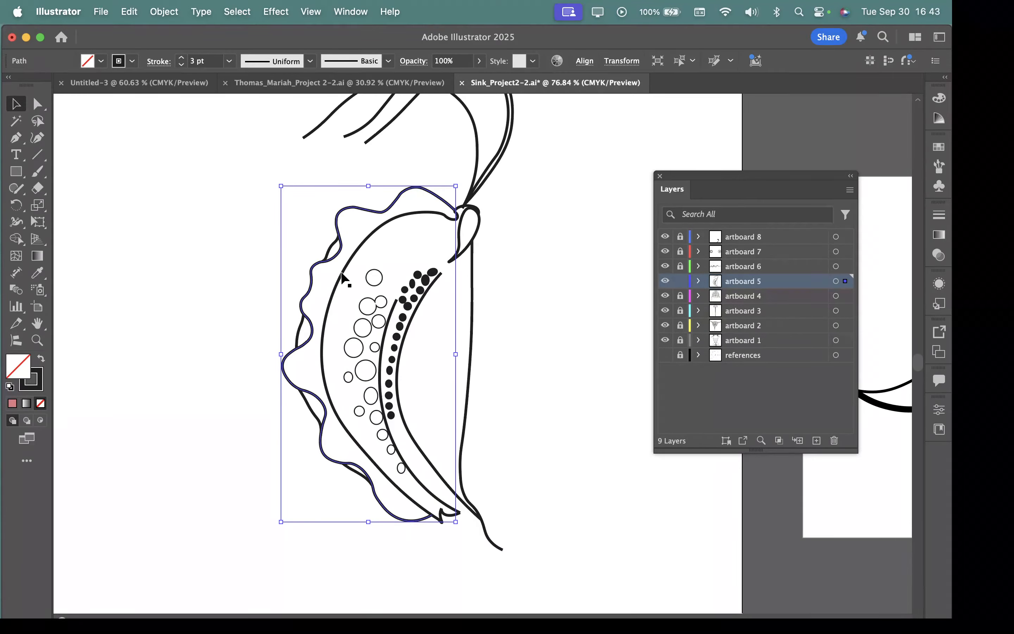
Step: Duplicate the wavy outline together with the inner body curve and place the copies in the empty space beside figure C
left_click(341, 273, "shift")
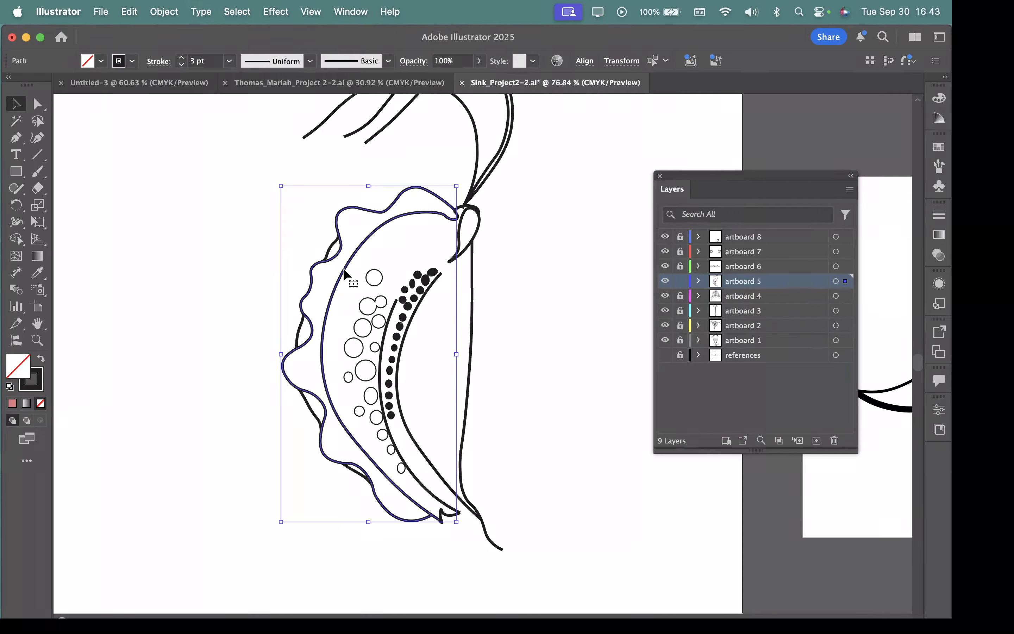
key("a")
key("super+shift+b")
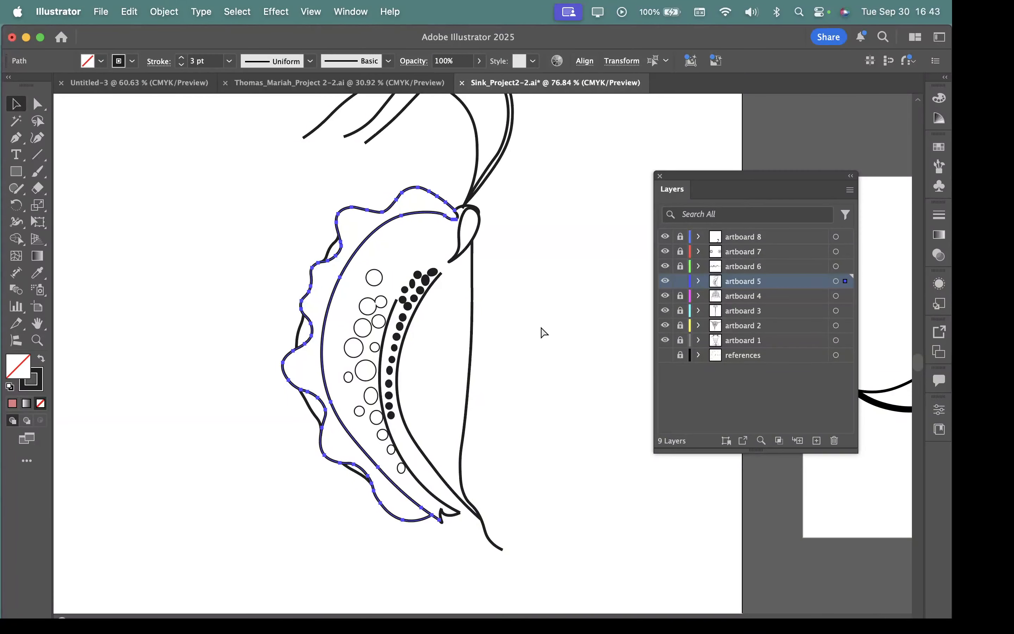
key("super+v")
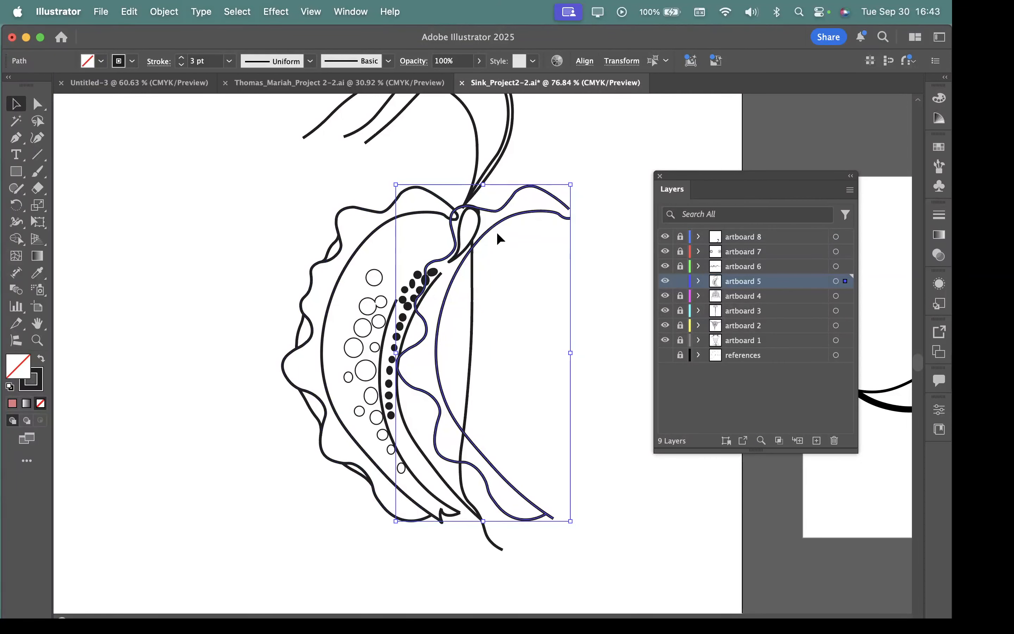
left_click_drag(497, 231, 571, 270)
left_click_drag(596, 379, 462, 334)
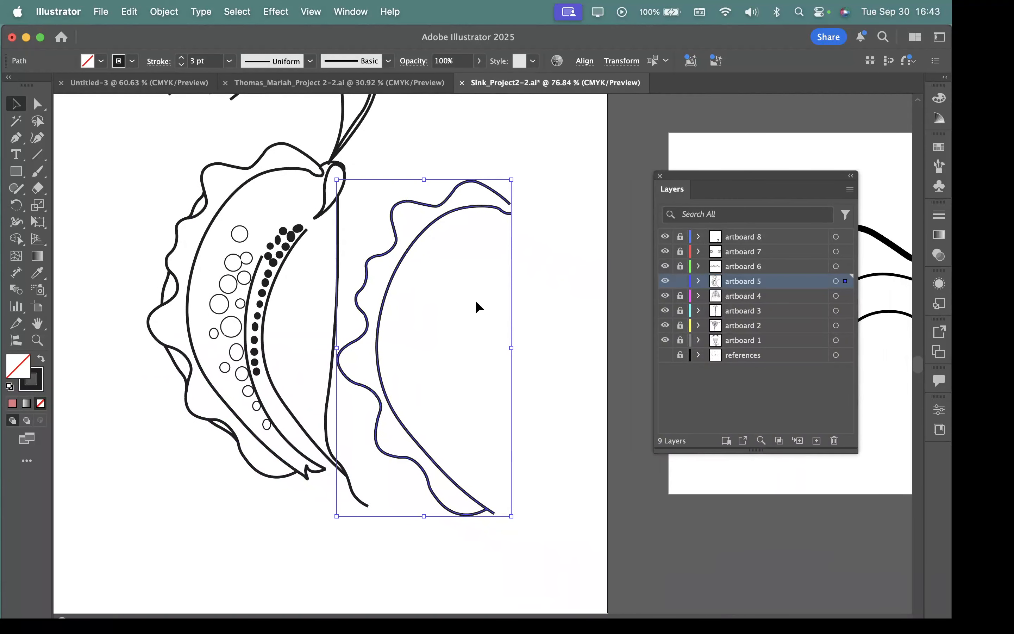
Step: Join the open upper ends of the copied wavy outline and inner curve with a rounded Pen tool segment
left_click_drag(427, 227, 712, 375)
left_click_drag(541, 247, 425, 342)
left_click_drag(431, 293, 593, 350)
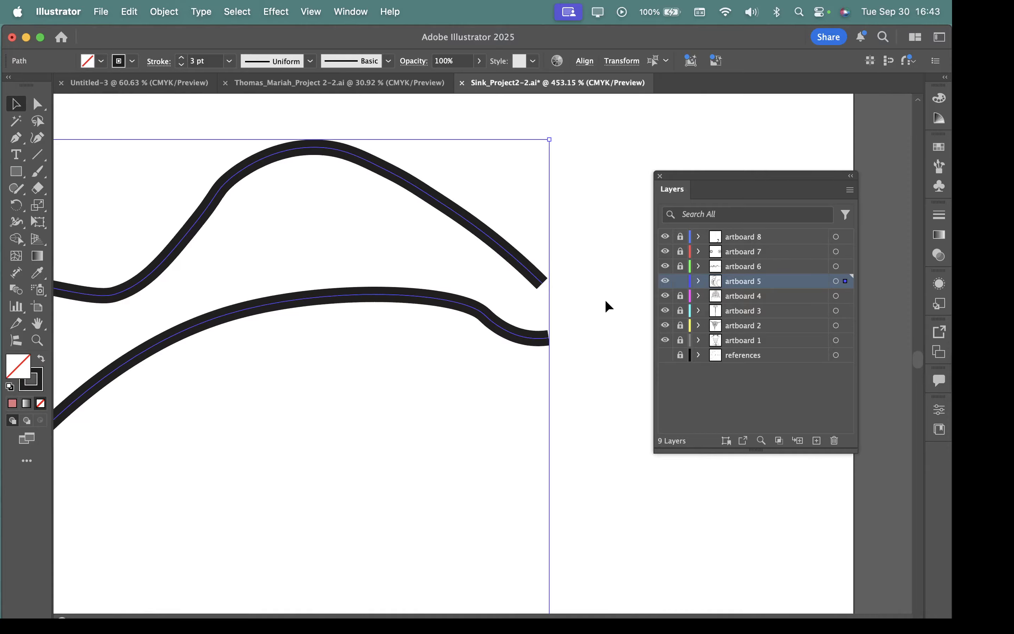
left_click(16, 139)
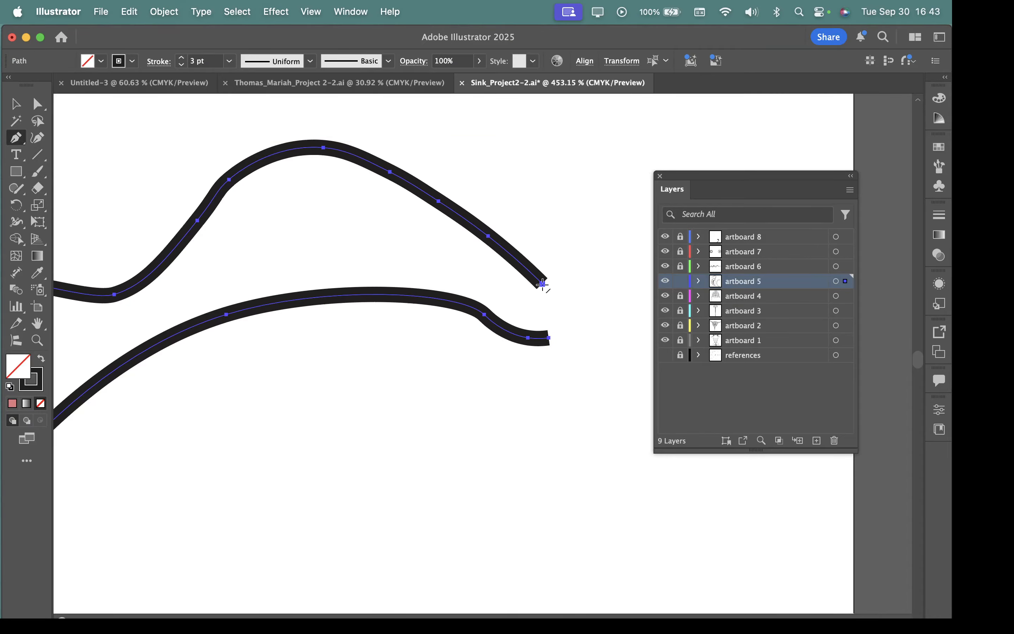
left_click_drag(543, 284, 564, 317)
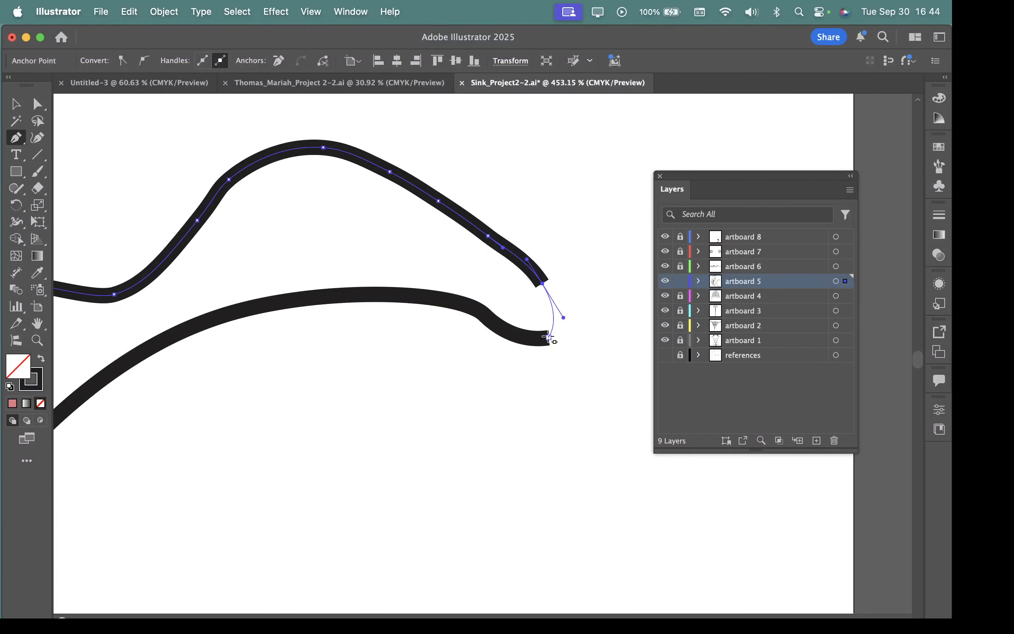
mouse_move(548, 337)
left_mouse_down()
mouse_move(523, 343)
mouse_move(538, 344)
left_mouse_up()
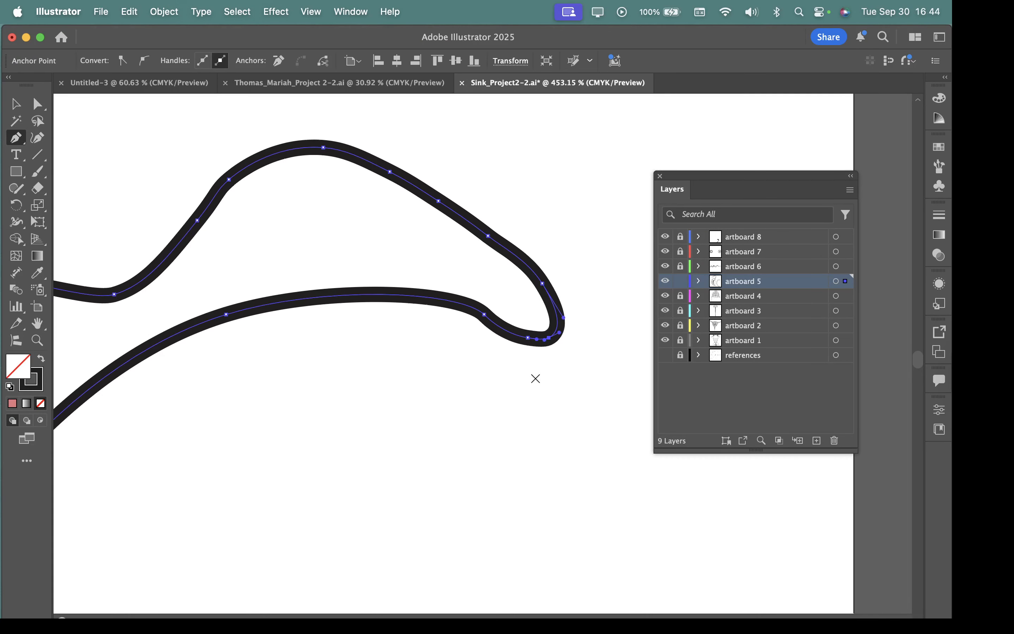
left_click(16, 104)
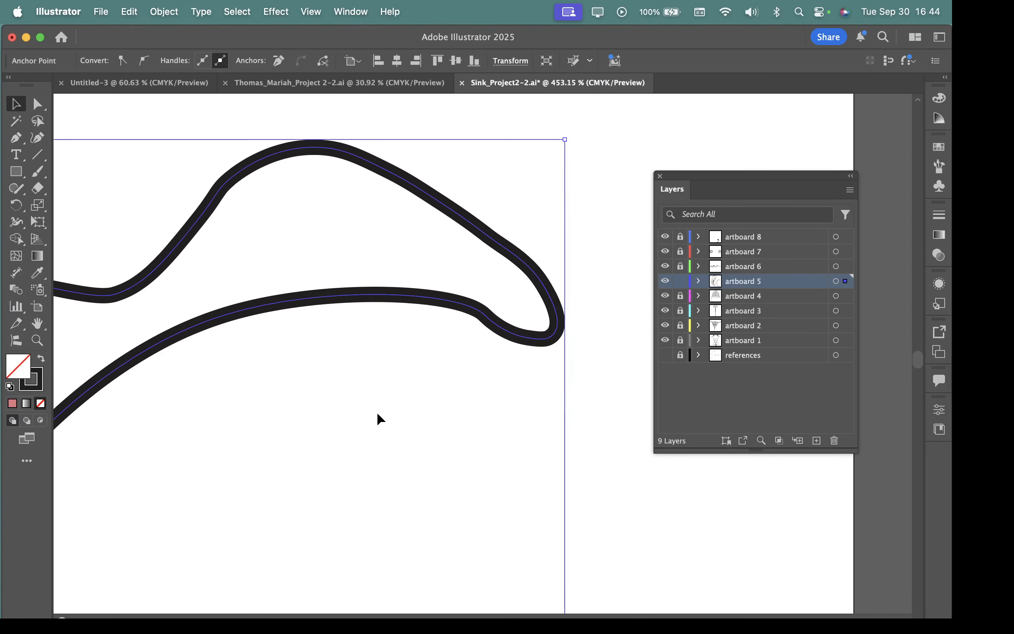
Step: Try pulling the wavy outline's lower end anchor off the inner curve in the copied shape, and undo each move
left_click_drag(489, 400, 418, 310)
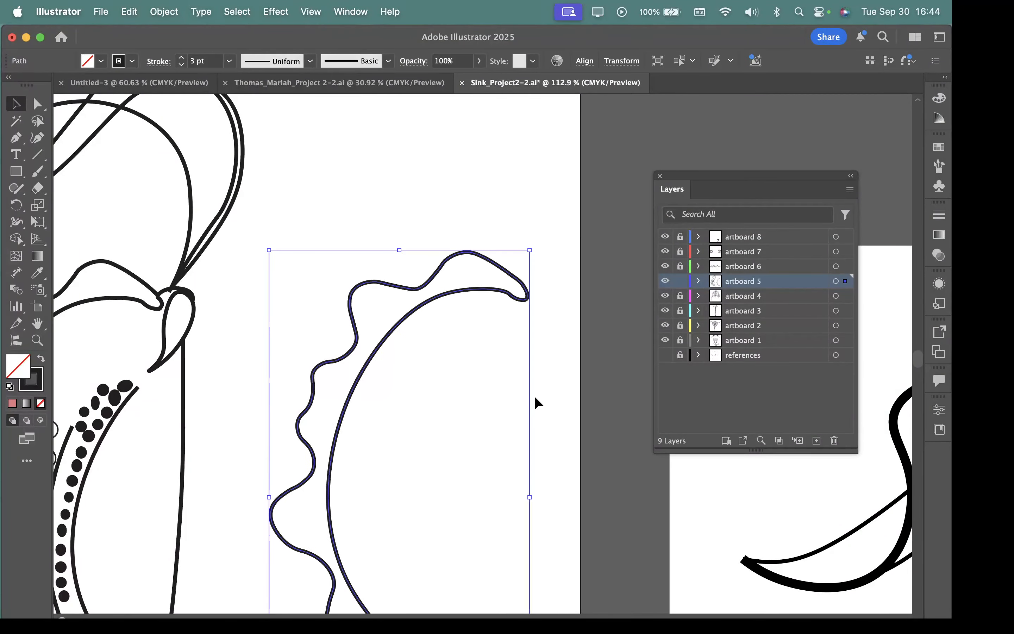
left_click_drag(519, 396, 445, 147)
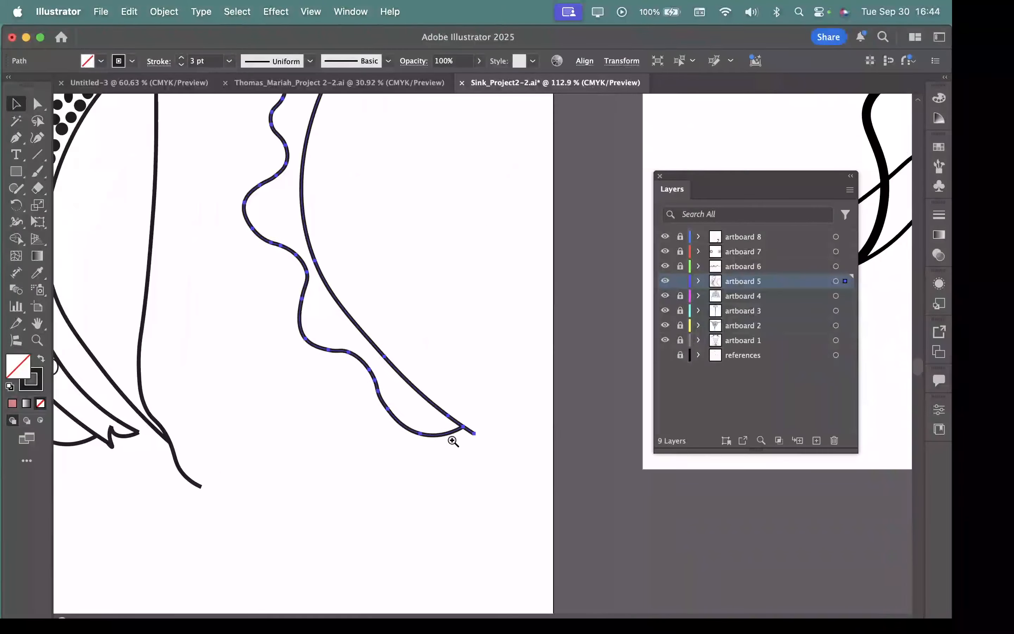
left_click_drag(453, 436, 816, 600)
scroll(498, 386, "up", 6)
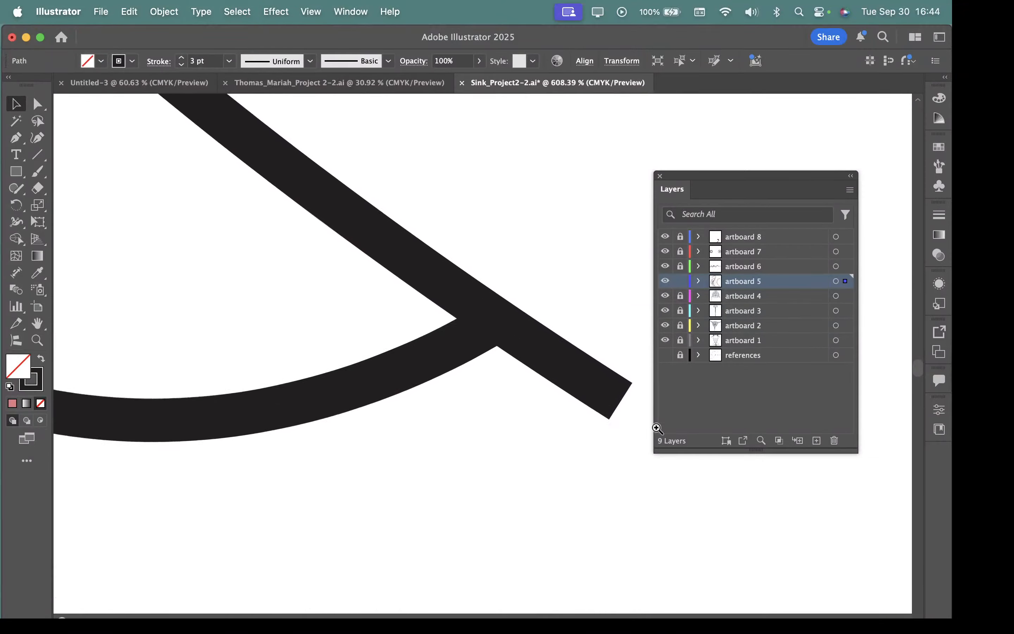
left_click_drag(498, 387, 411, 369)
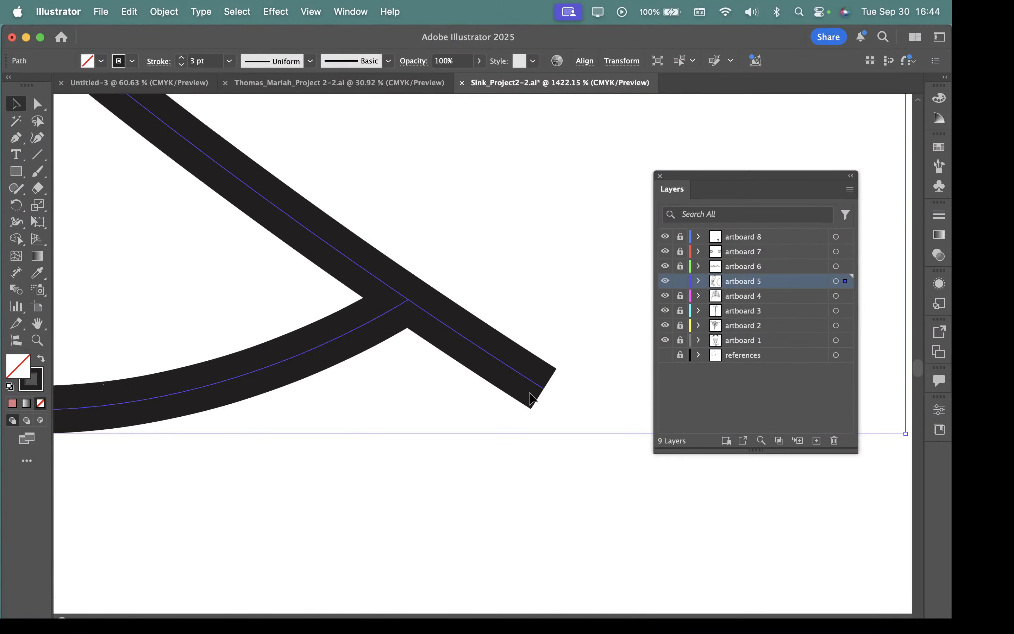
left_click(366, 362)
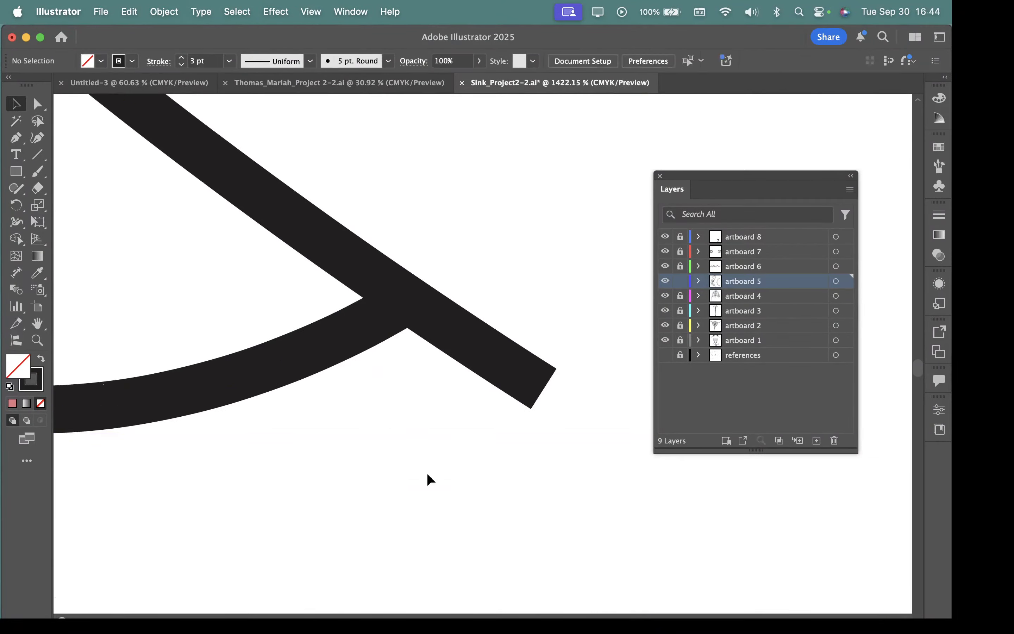
left_click(344, 336)
key("a")
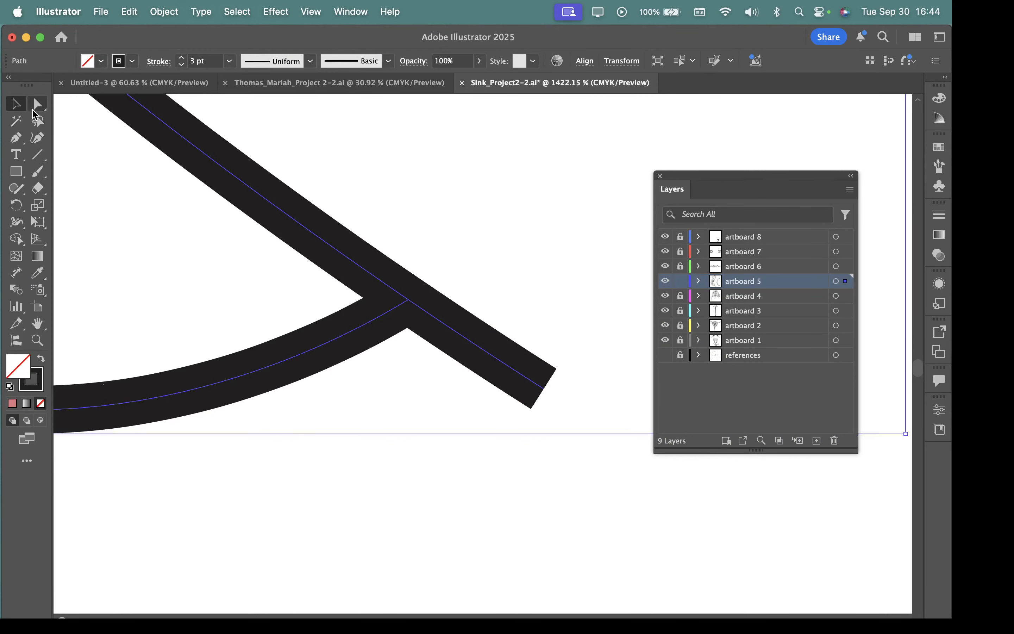
left_click_drag(408, 300, 382, 350)
key("super+z")
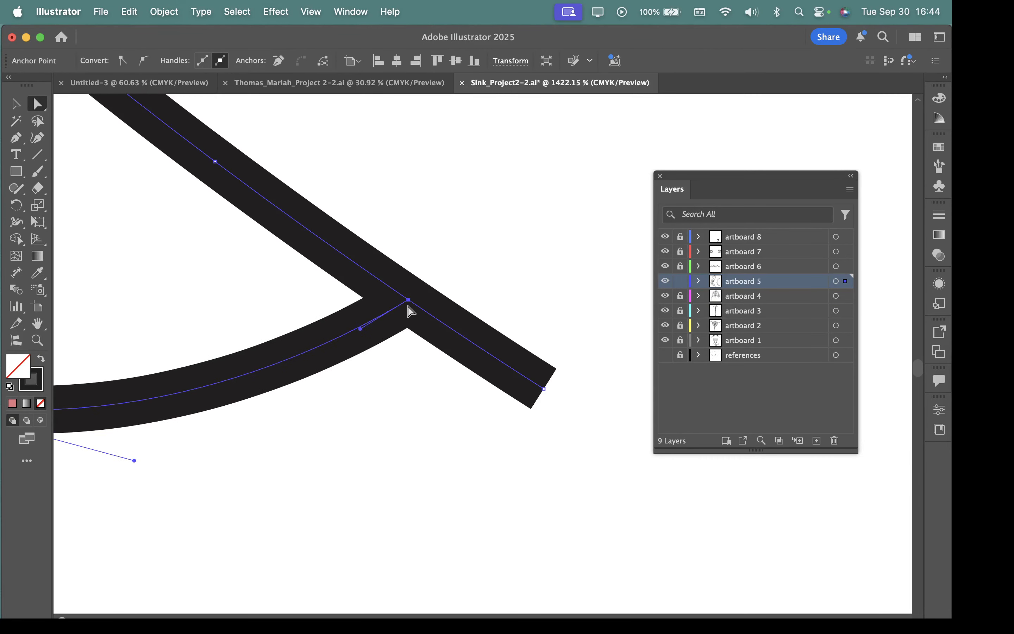
left_click_drag(409, 301, 402, 360)
key("super+z")
Step: Select the end anchor of the inner curve's short tail that overshoots the wavy outline in the copied shape
left_click(544, 389)
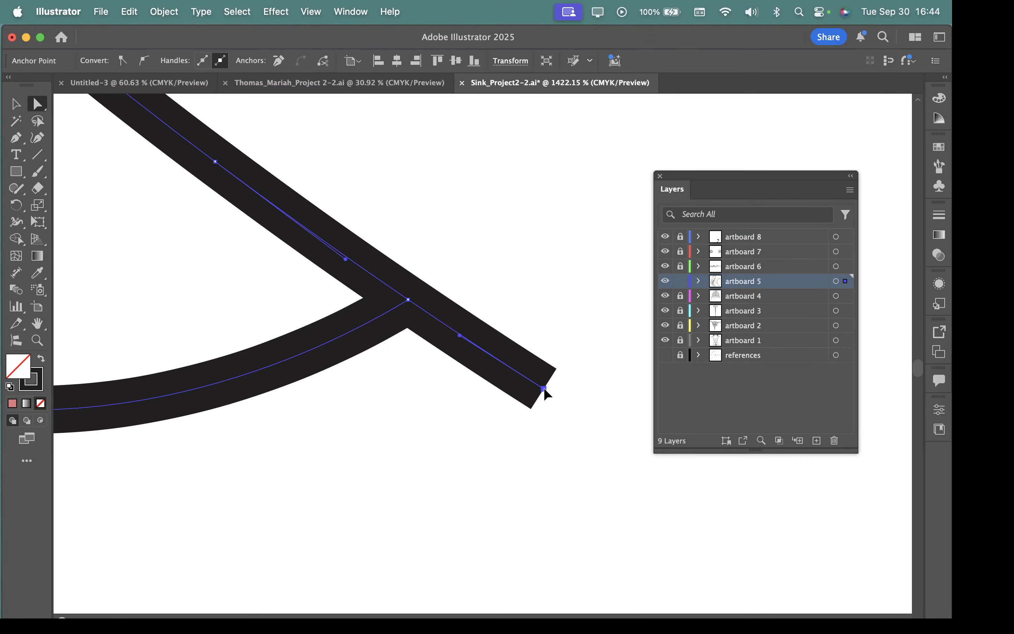
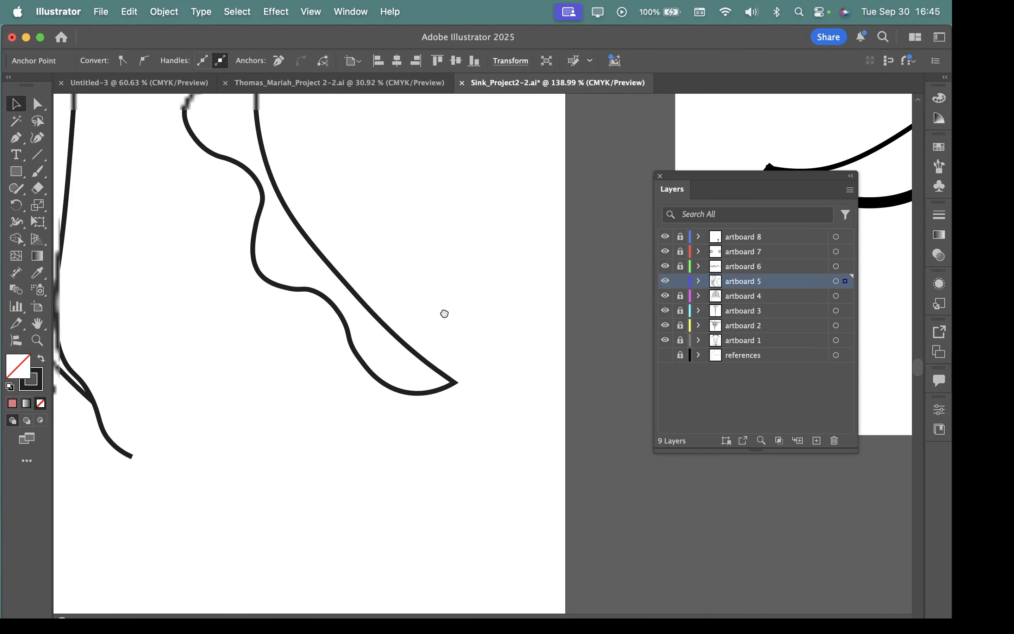
Step: Fill the closed copy of the wavy outline and inner curve with red and move it closer to figure C
left_click_drag(444, 313, 456, 466)
scroll(456, 466, "down", 4)
left_click(364, 222)
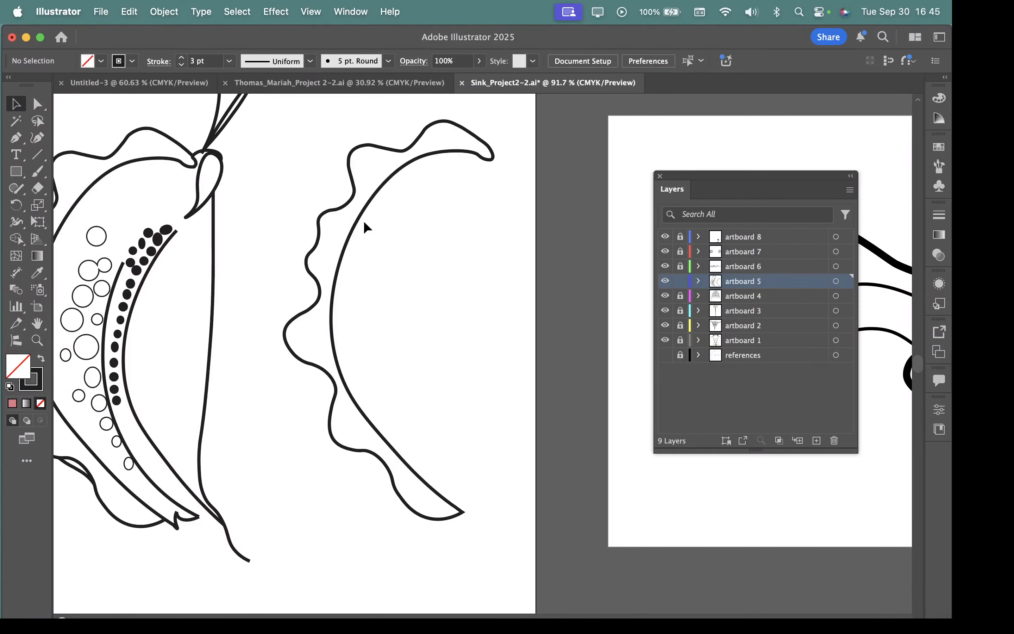
mouse_move(348, 239)
left_mouse_down()
mouse_move(411, 276)
mouse_move(390, 228)
mouse_move(369, 238)
left_mouse_up()
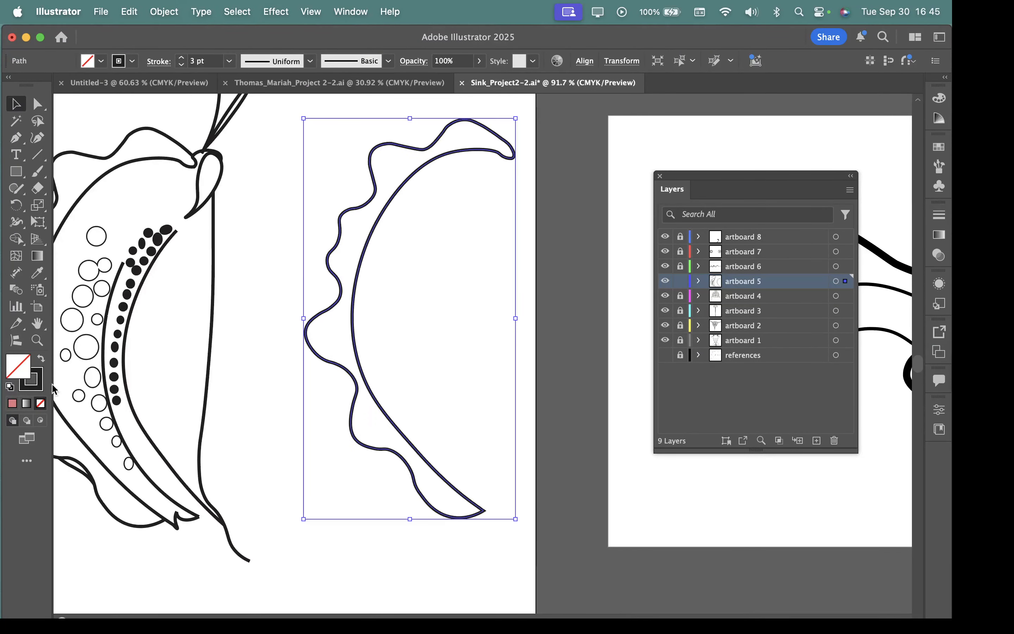
double_click(16, 363)
left_click_drag(617, 220, 608, 207)
left_click(820, 191)
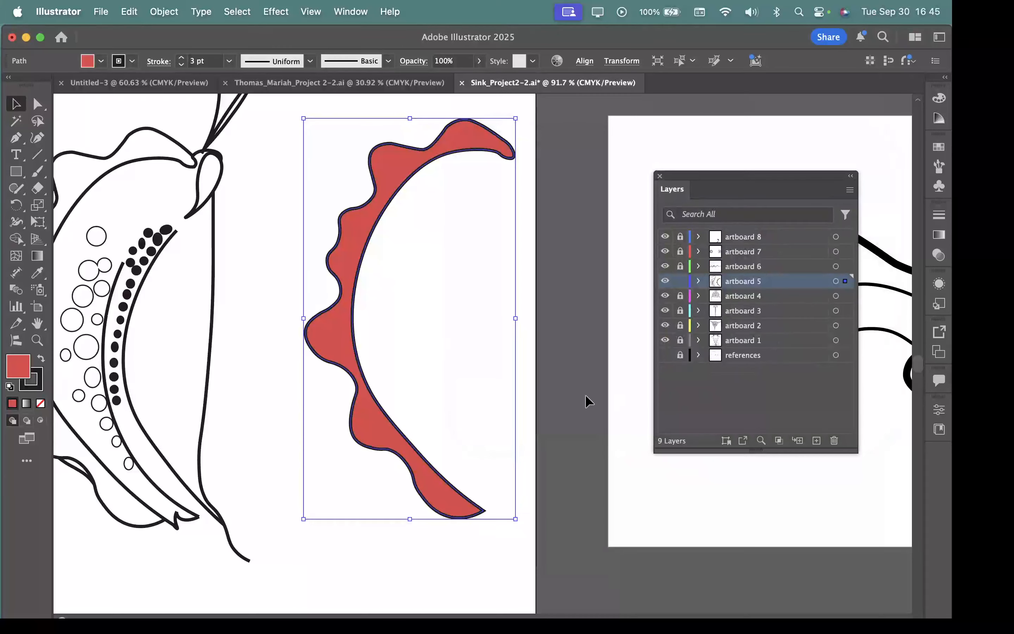
left_click_drag(468, 375, 567, 420)
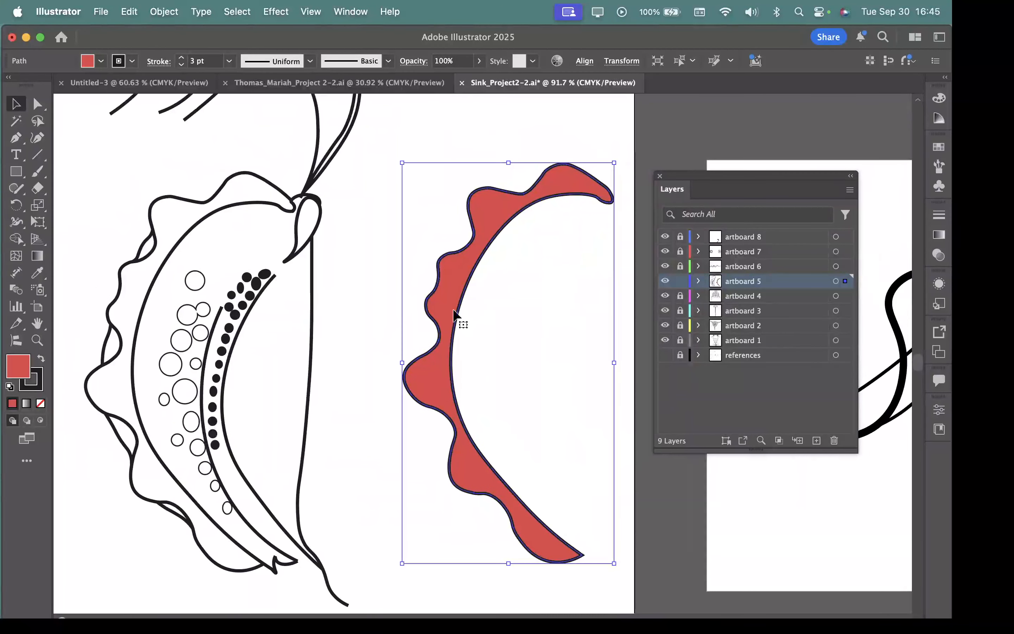
mouse_move(453, 310)
left_mouse_down()
mouse_move(419, 352)
mouse_move(406, 345)
mouse_move(445, 322)
left_mouse_up()
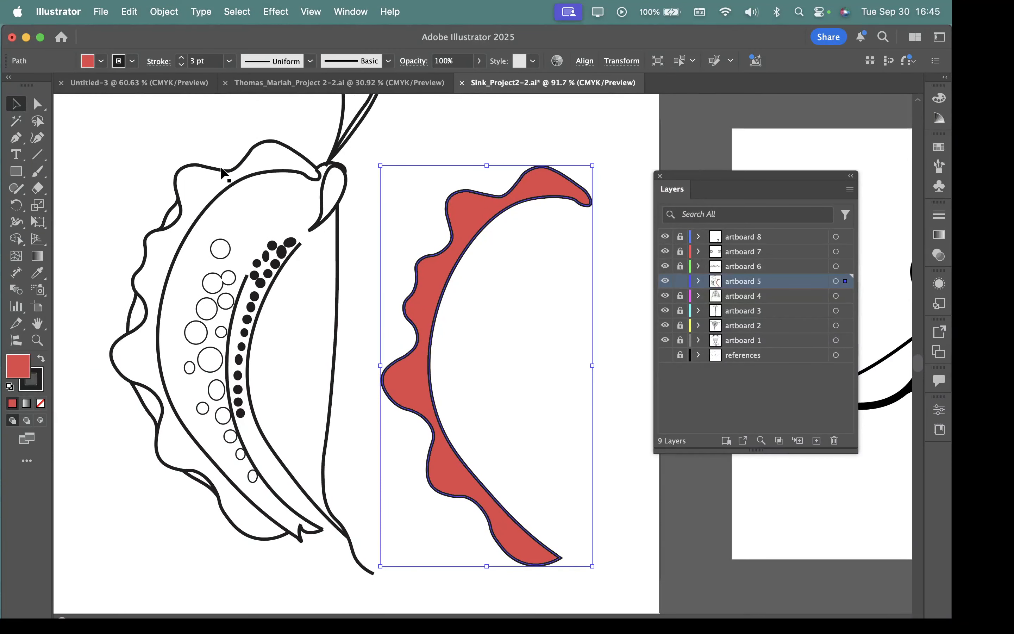
Step: Try filling the original open wavy outline with red #d63c3c, and undo the fill
left_click(222, 170)
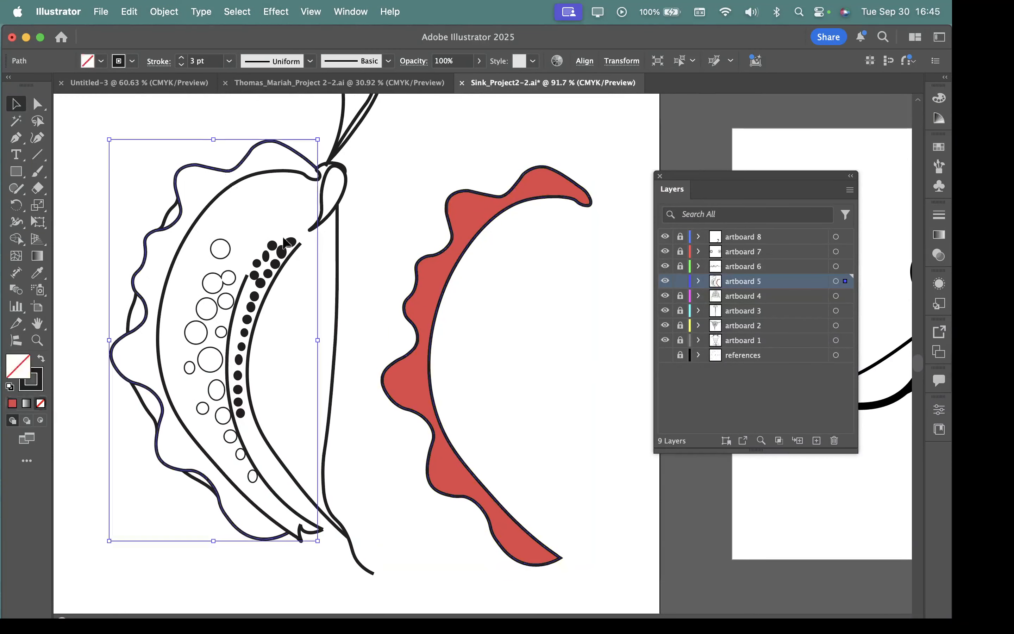
double_click(22, 364)
left_click(613, 217)
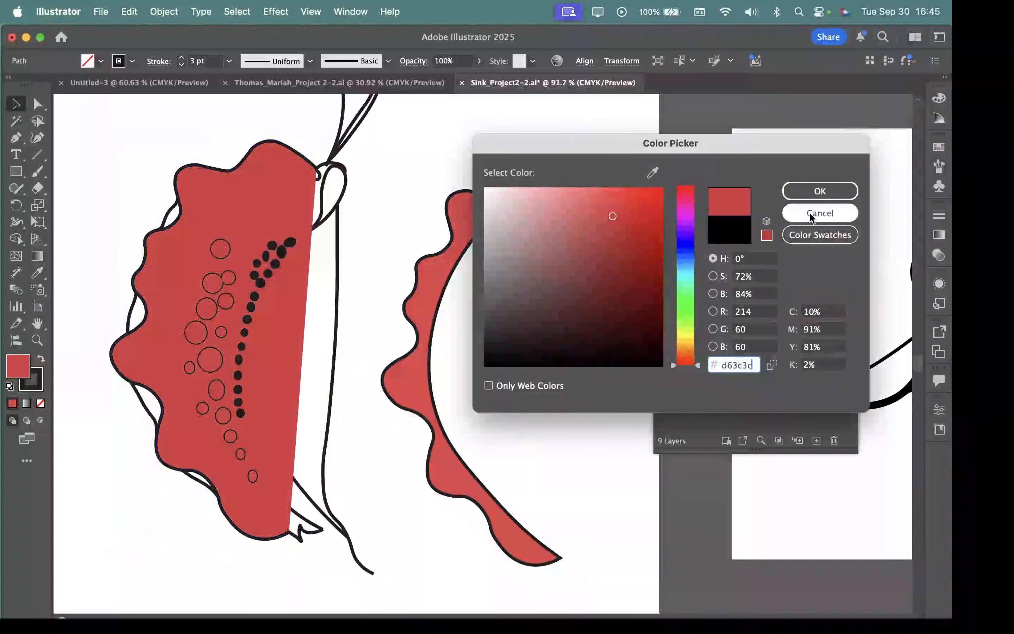
left_click(811, 188)
key("super+z")
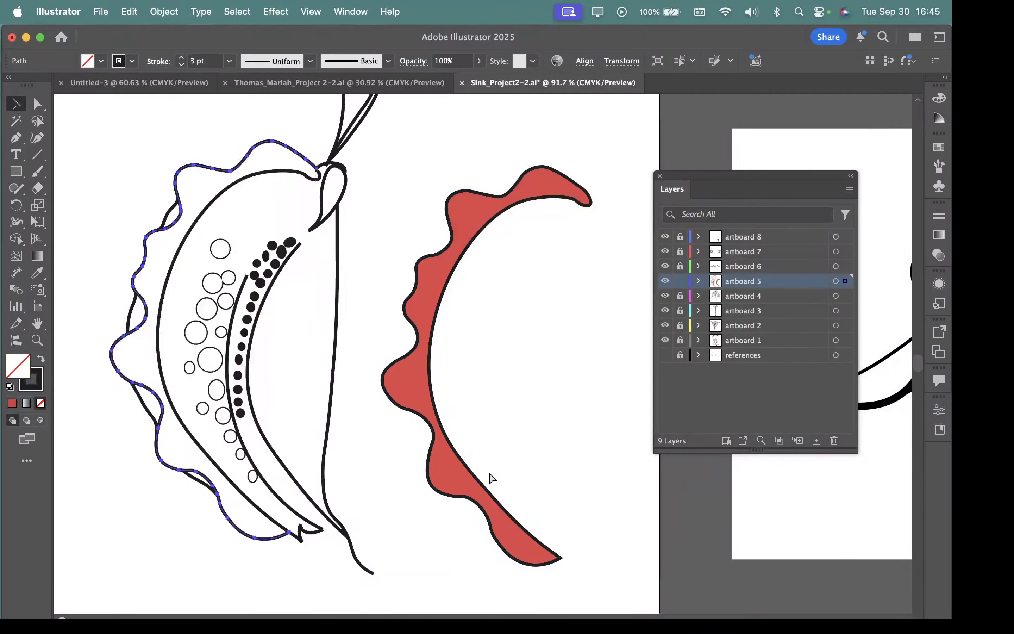
Step: Pull the original wavy outline and its short fold strokes away from figure C's body, and undo the moves
left_click(466, 261)
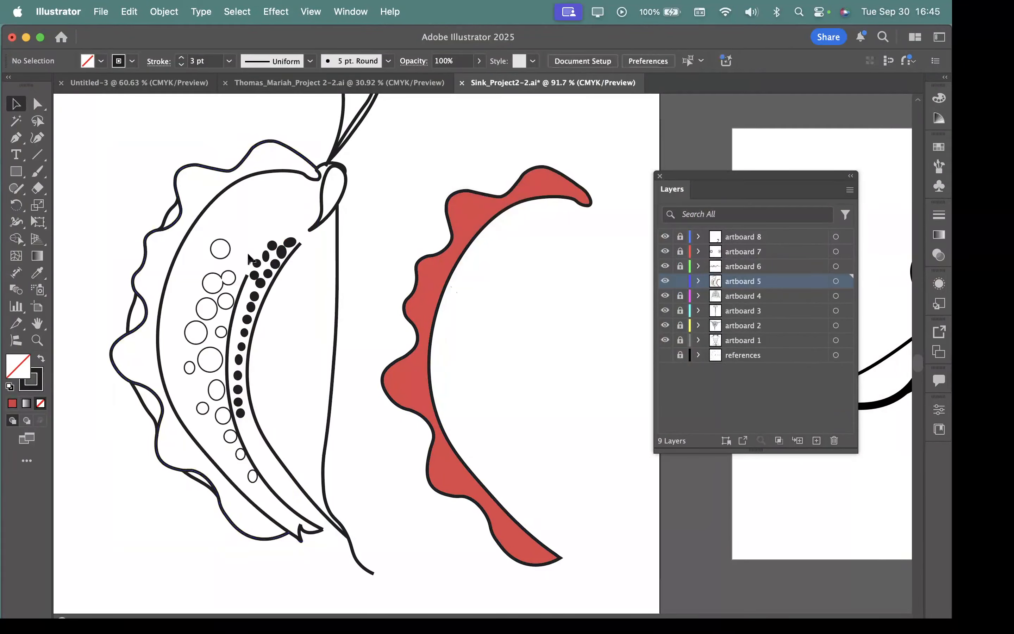
mouse_move(152, 187)
left_mouse_down()
mouse_move(186, 224)
mouse_move(138, 138)
left_mouse_up()
left_click_drag(207, 205, 160, 180)
key("super+z")
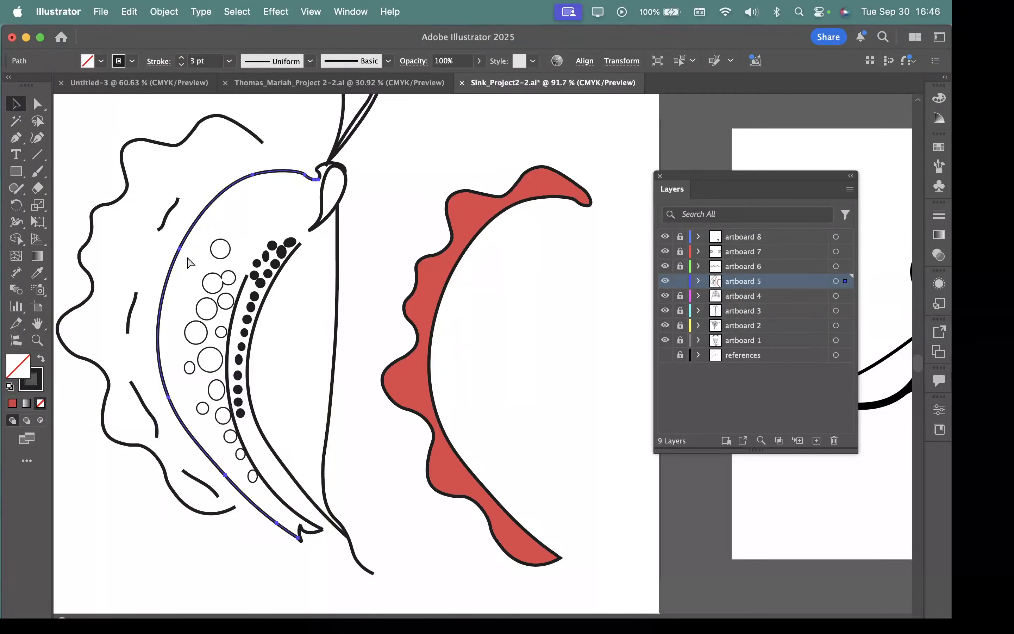
key("super+z")
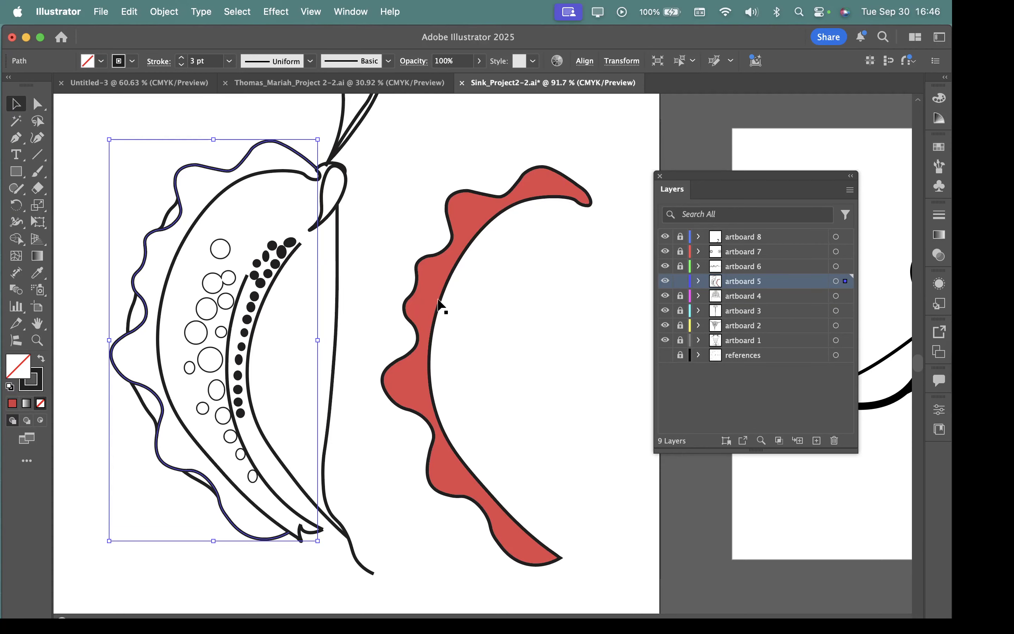
Step: Place the red shape over the matching wavy edge of figure C so it aligns with the original outlines
mouse_move(440, 306)
left_mouse_down()
mouse_move(159, 278)
mouse_move(308, 289)
left_mouse_up()
key("space")
scroll(332, 285, "up", 5)
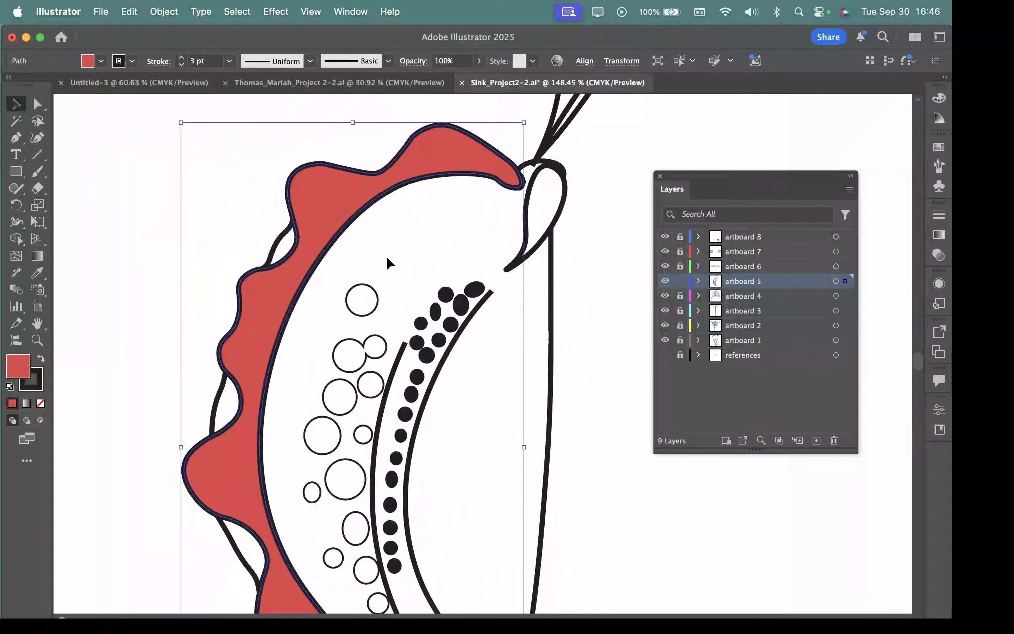
Step: Remove the red shape's stroke and send the shape to the back behind the line art
double_click(37, 382)
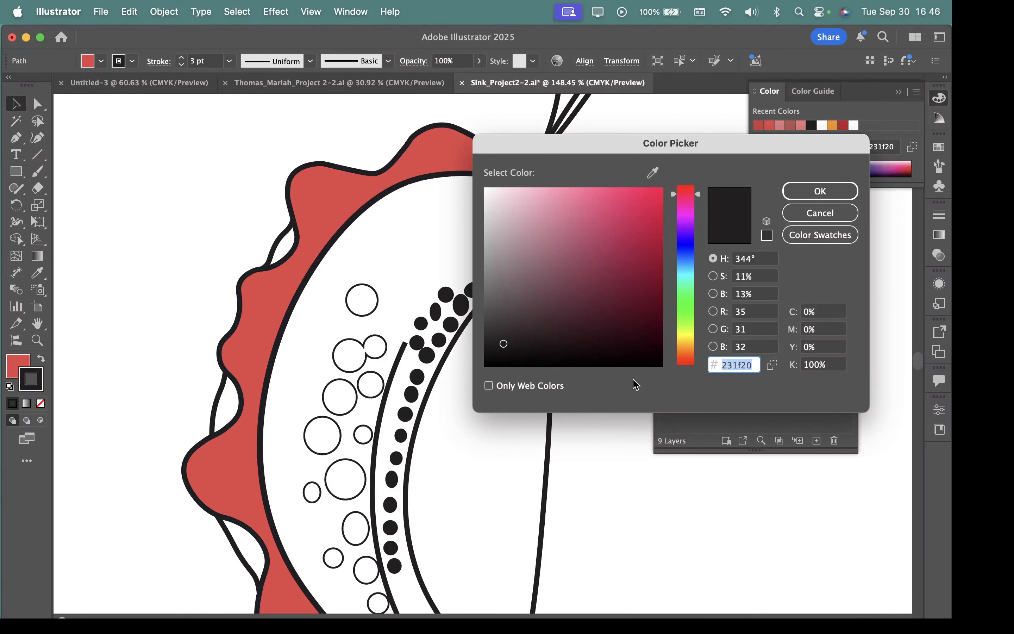
left_click(820, 213)
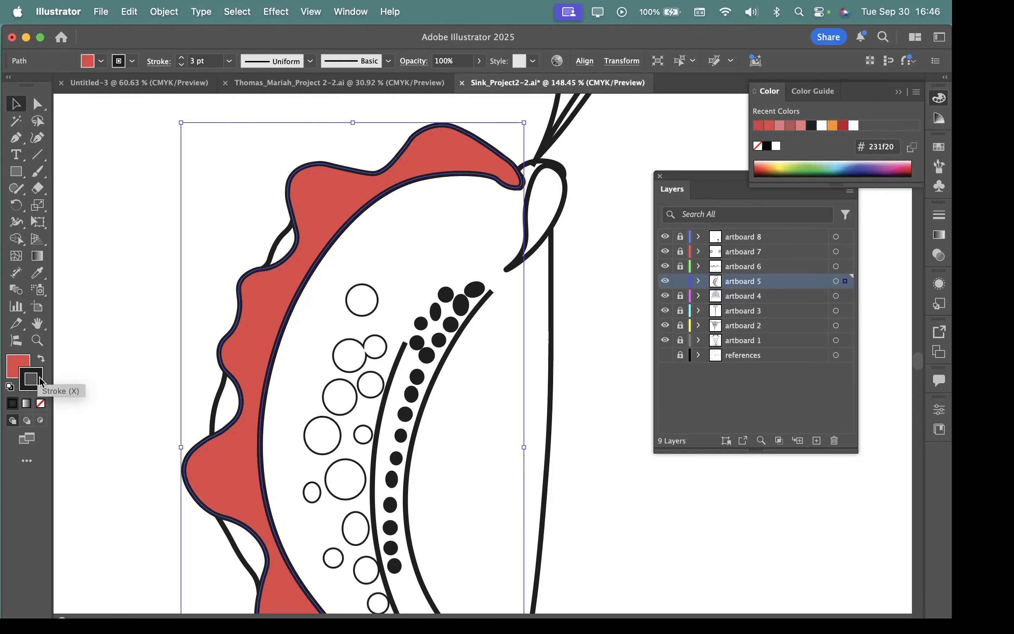
left_click(40, 402)
right_click(270, 312)
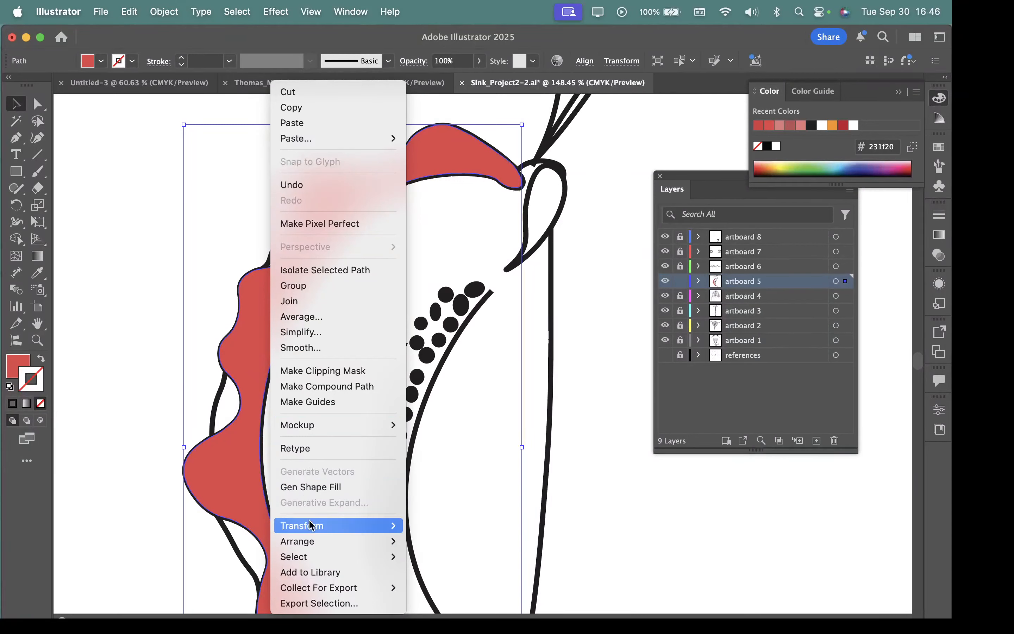
mouse_move(300, 544)
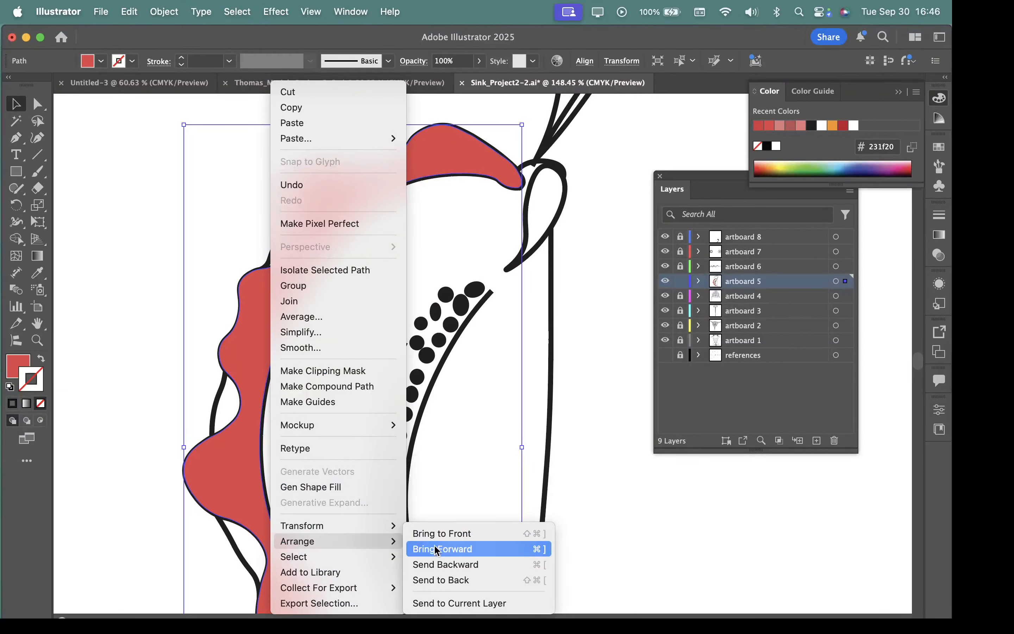
left_click(434, 580)
left_click(95, 236)
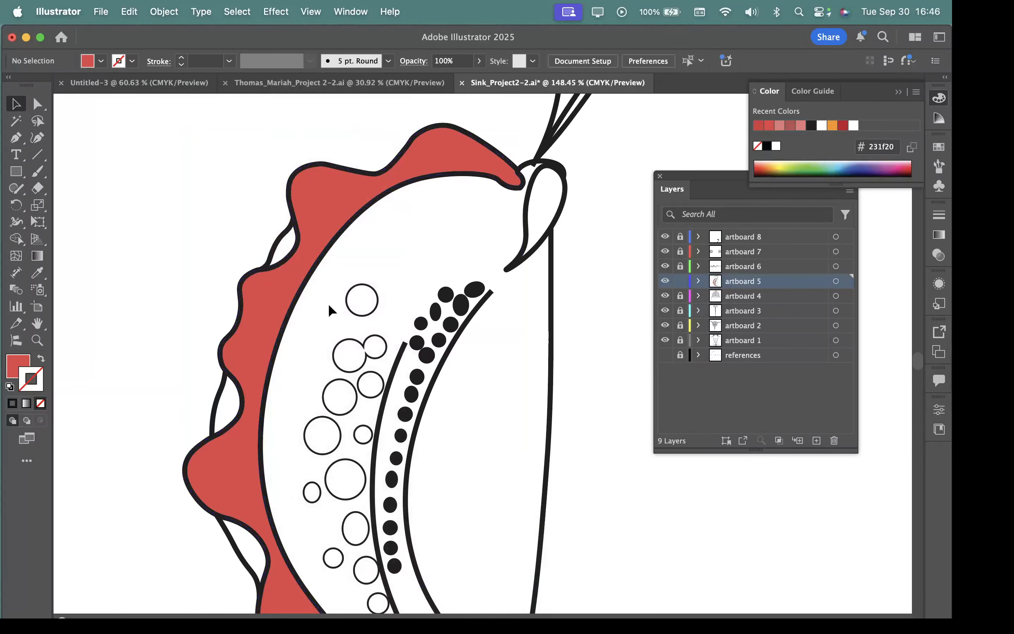
Step: Move the strokeless red shape off figure C's line art, and undo the move
key("space")
left_click_drag(466, 267, 362, 256)
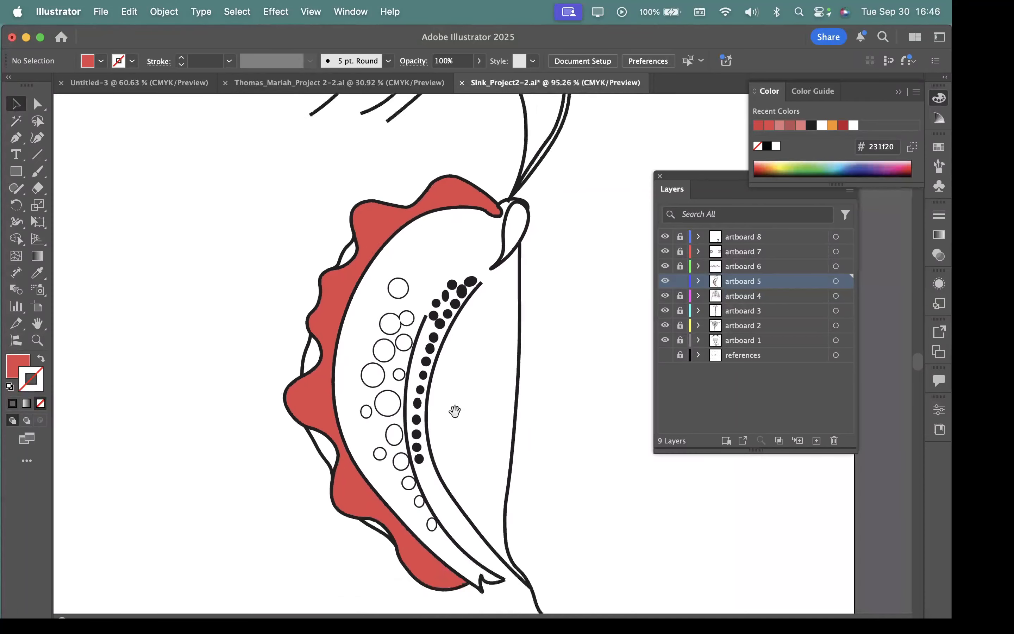
left_click_drag(459, 418, 429, 415)
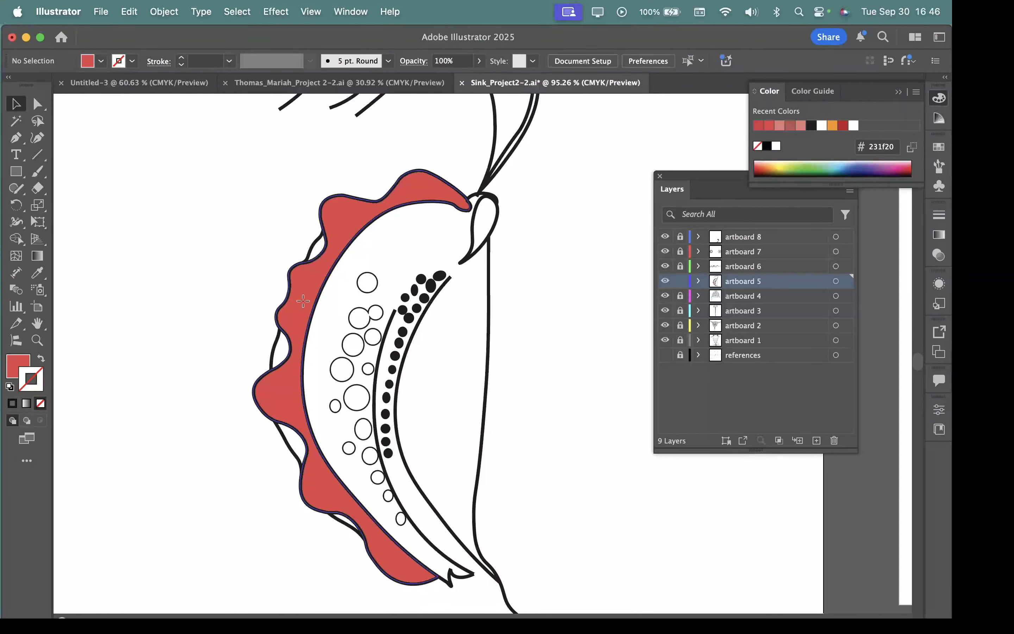
left_click_drag(305, 306, 236, 289)
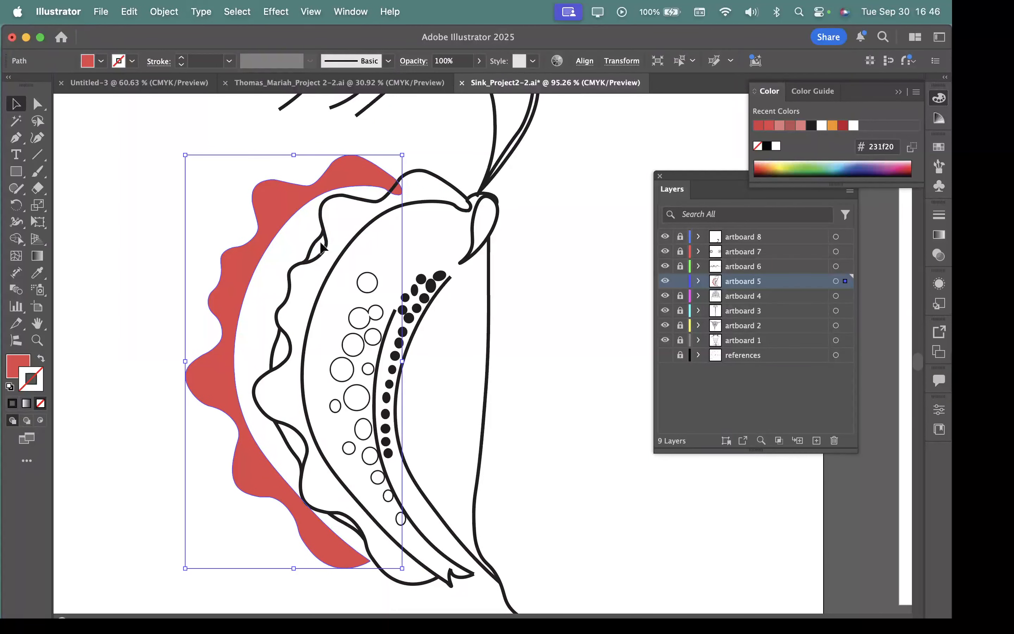
key("super+z")
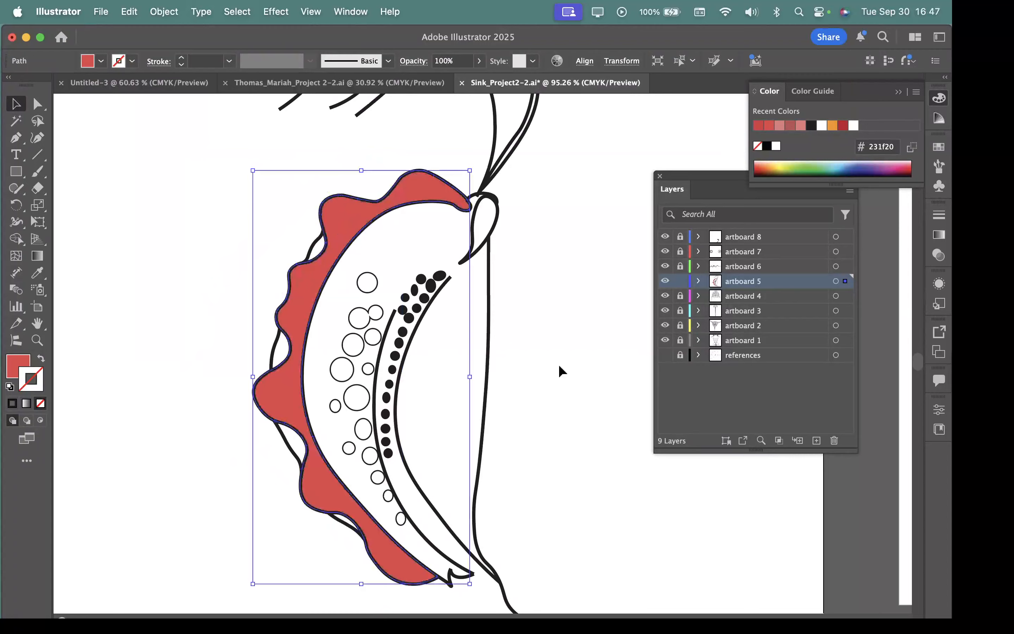
Step: Examine figure C's remaining outlines, from the upper loop down to the small strokes at the lower tip
left_click(589, 348)
left_click_drag(532, 275, 621, 339)
left_click_drag(475, 369, 513, 363)
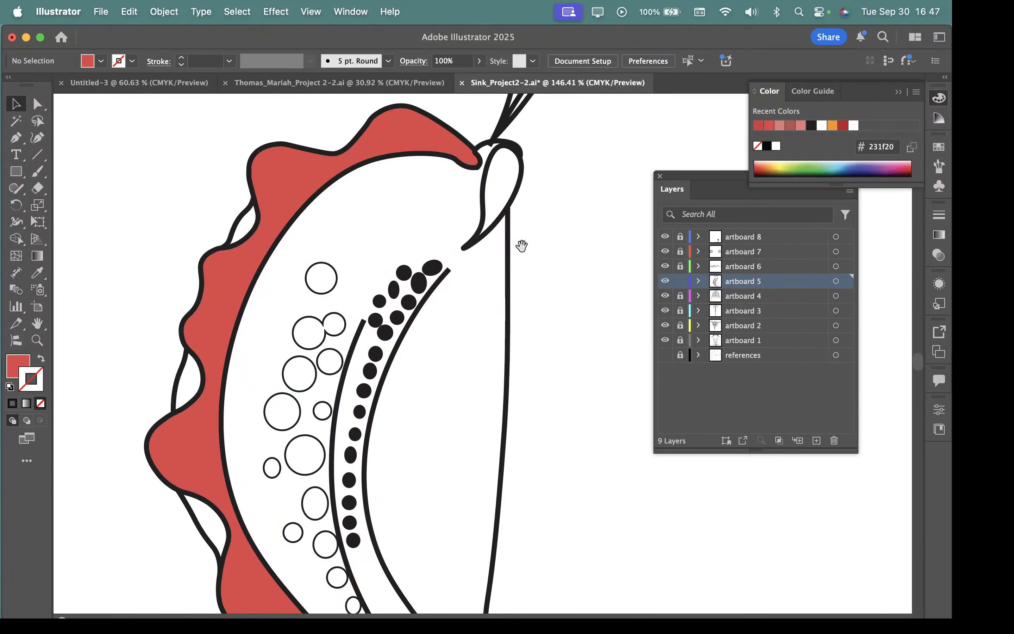
left_click_drag(493, 297, 451, 295)
left_click_drag(564, 417, 496, 362)
mouse_move(519, 538)
left_mouse_down()
mouse_move(565, 558)
mouse_move(512, 539)
left_mouse_up()
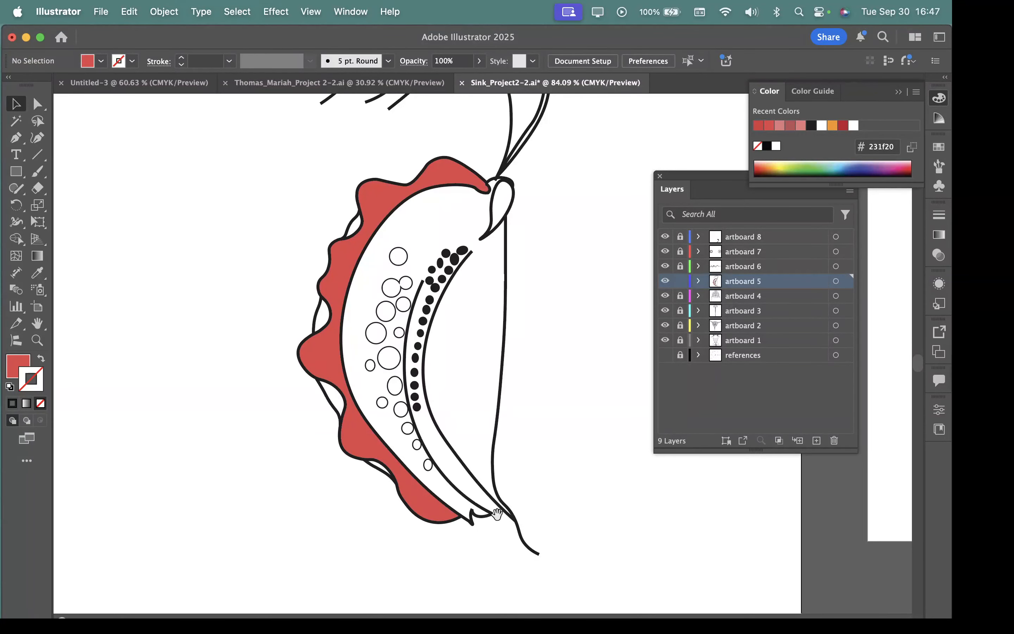
left_click_drag(497, 548, 834, 604)
left_click_drag(553, 455, 441, 432)
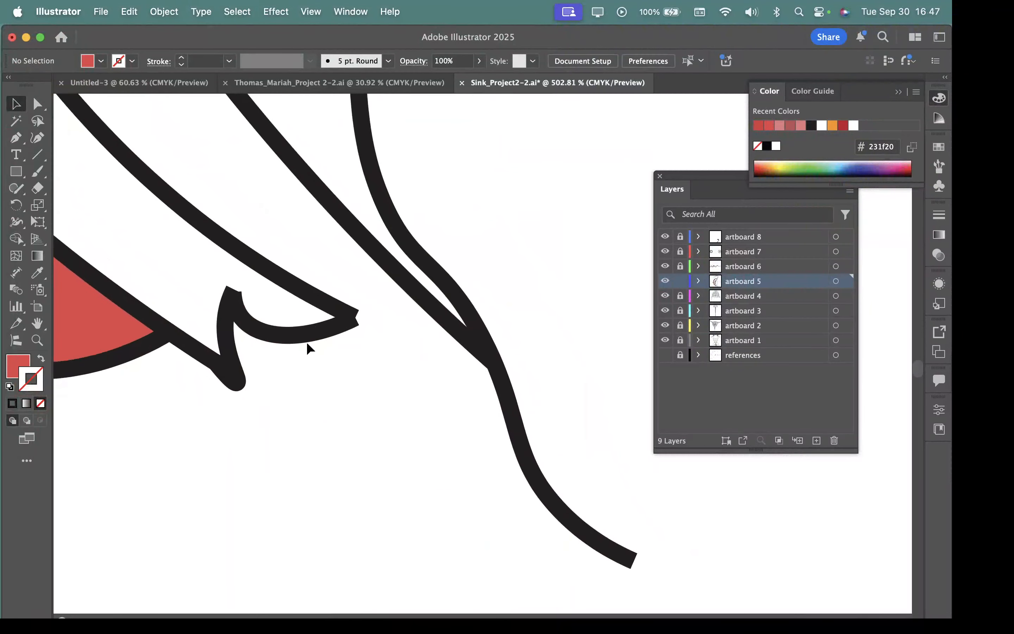
Step: Move the small curved stroke away from figure C's lower tip, and undo the move
left_click(282, 337)
left_click_drag(283, 339, 319, 378)
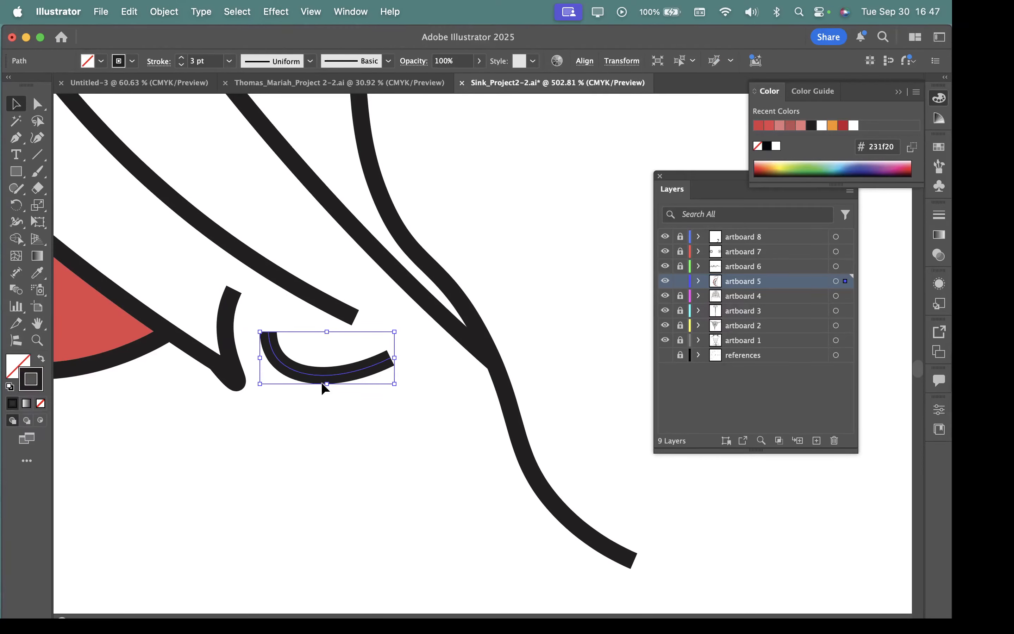
key("super+z")
Step: Join the small curved stroke and the adjacent hooked stroke at figure C's lower tip into one path
left_click_drag(305, 311, 486, 394)
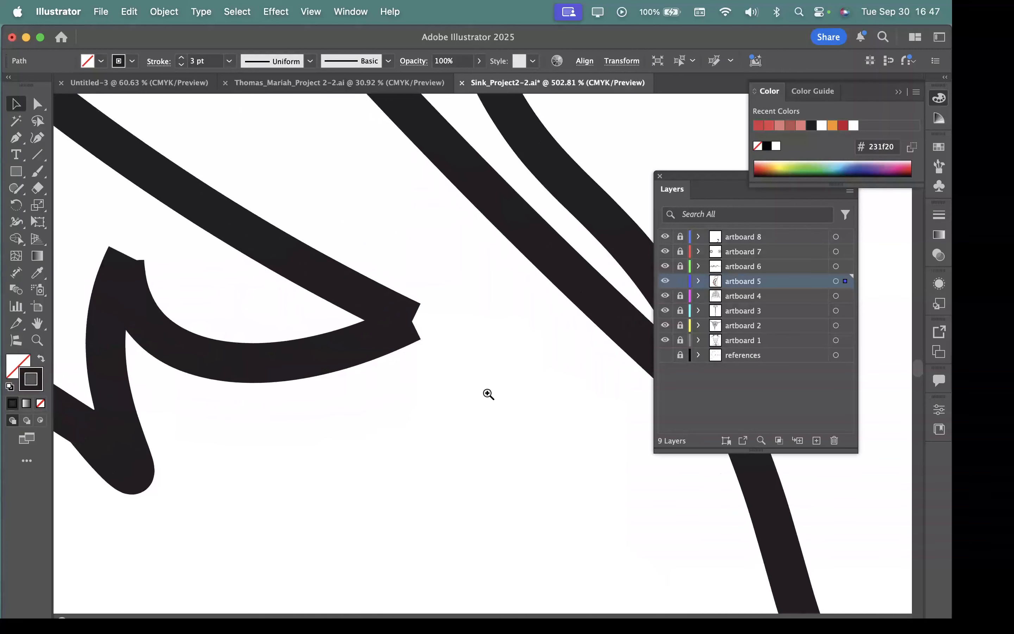
left_click_drag(341, 372, 609, 392)
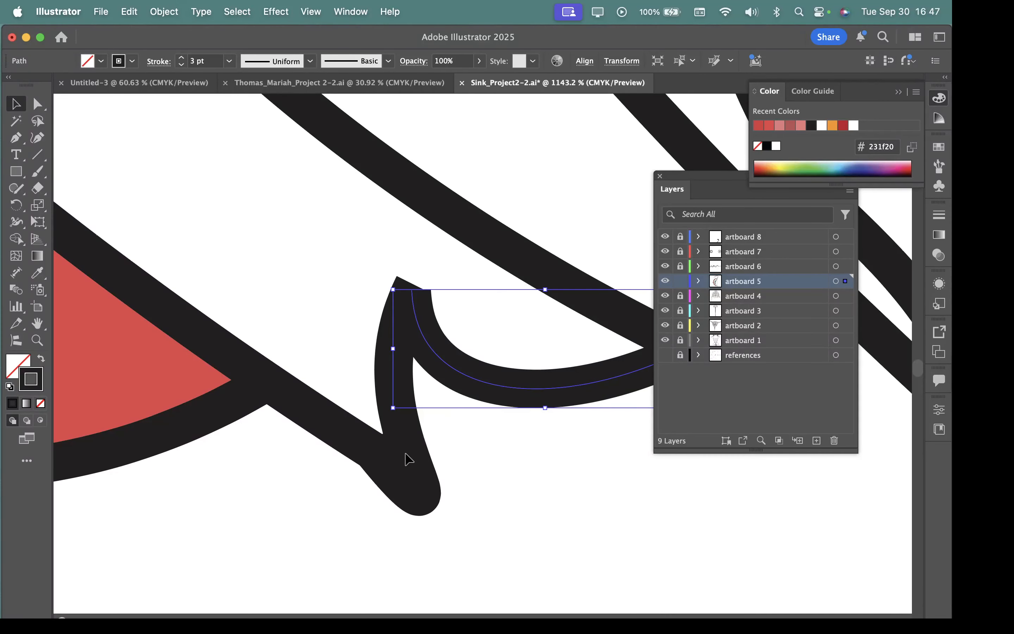
left_click(405, 431, "shift")
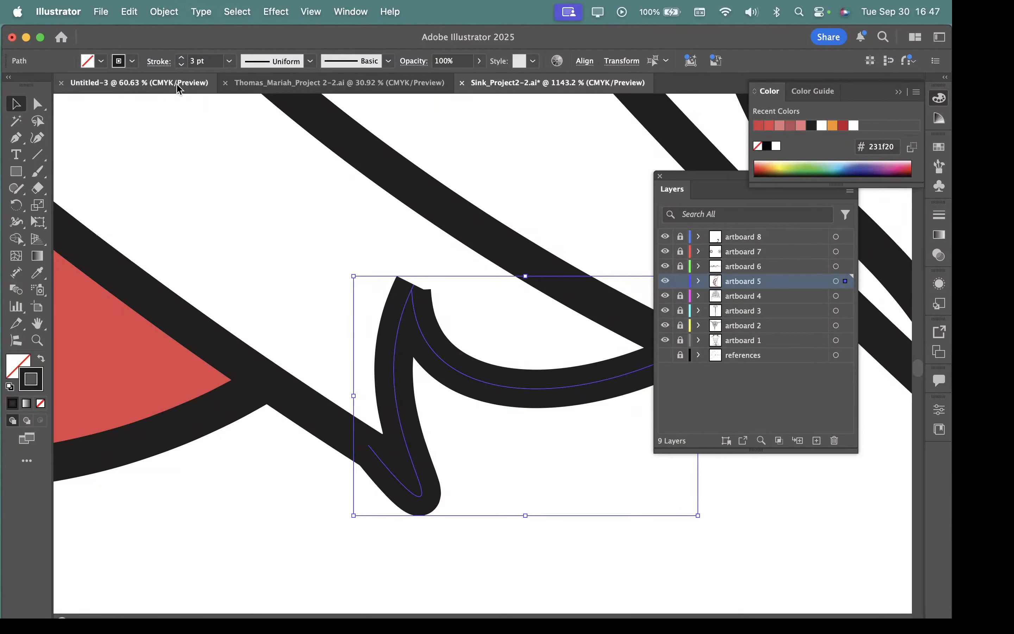
left_click(173, 11)
mouse_move(172, 416)
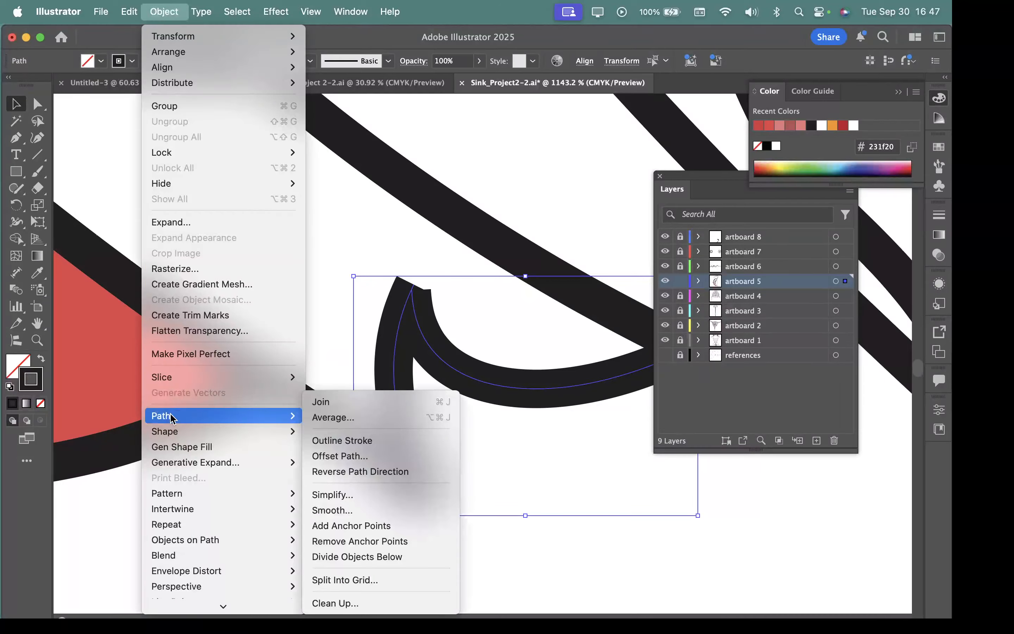
left_click(324, 403)
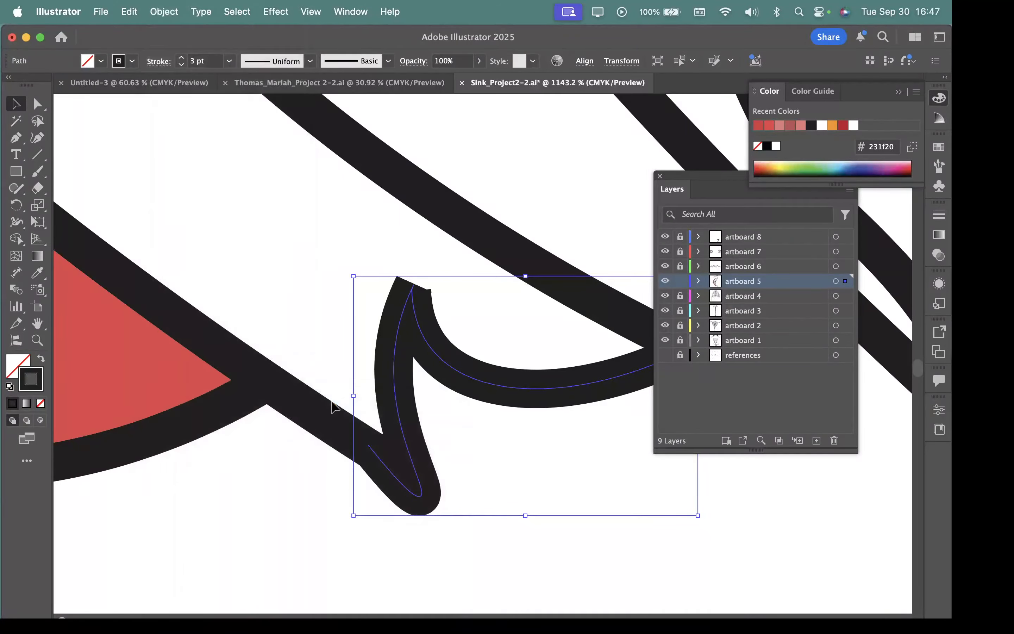
Step: Inspect the anchor points where the curved and hooked strokes meet at figure C's lower tip, using Direct Selection
left_click(37, 103)
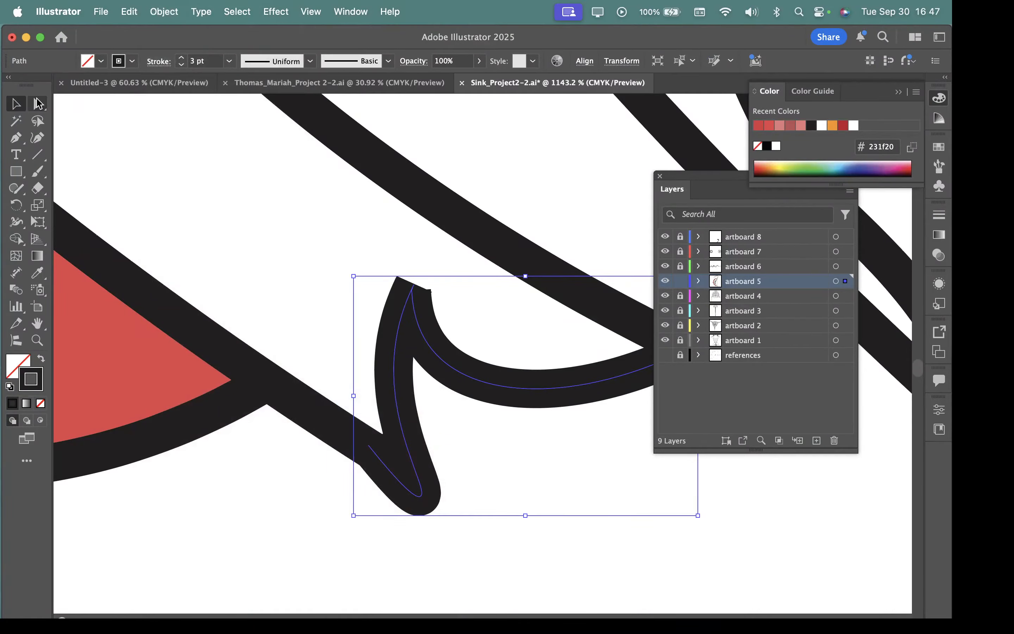
left_click(289, 222)
left_click(413, 291)
mouse_move(414, 292)
left_mouse_down()
mouse_move(440, 317)
mouse_move(428, 310)
left_mouse_up()
scroll(469, 277, "up", 5)
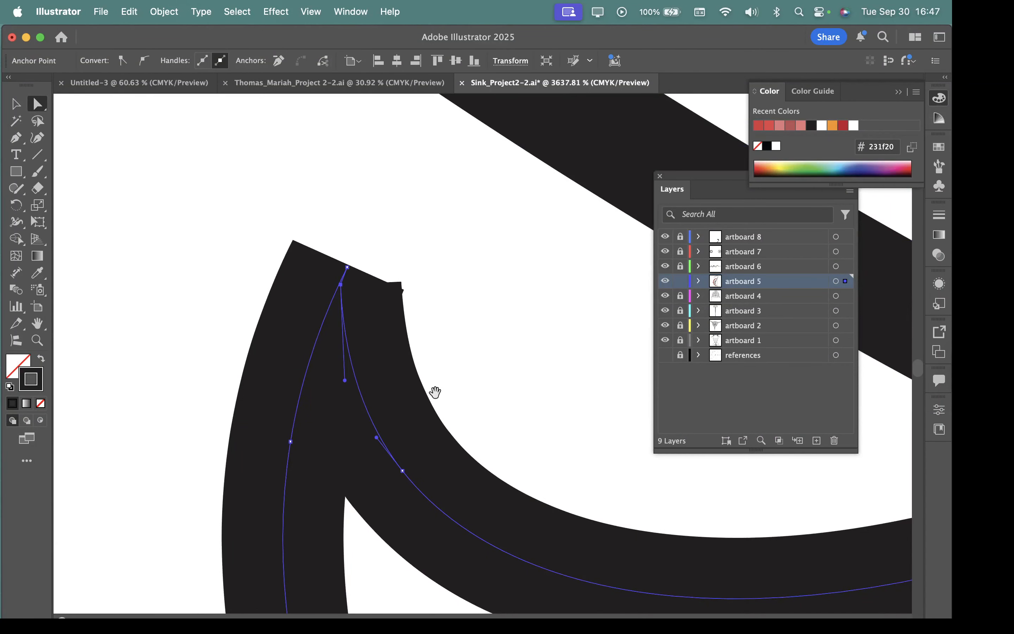
left_click(366, 312)
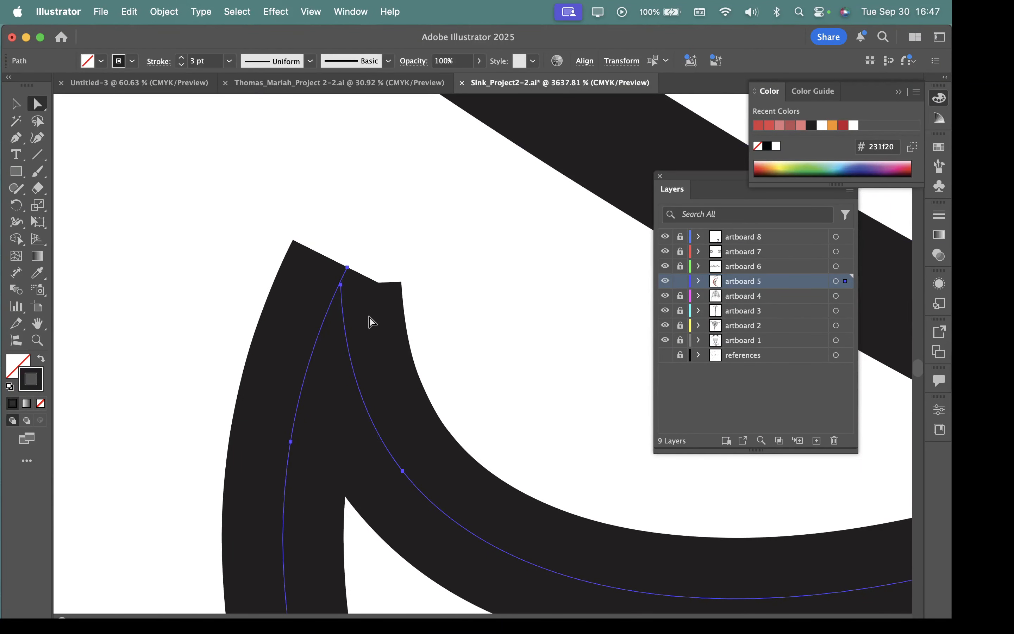
scroll(379, 347, "down", 3)
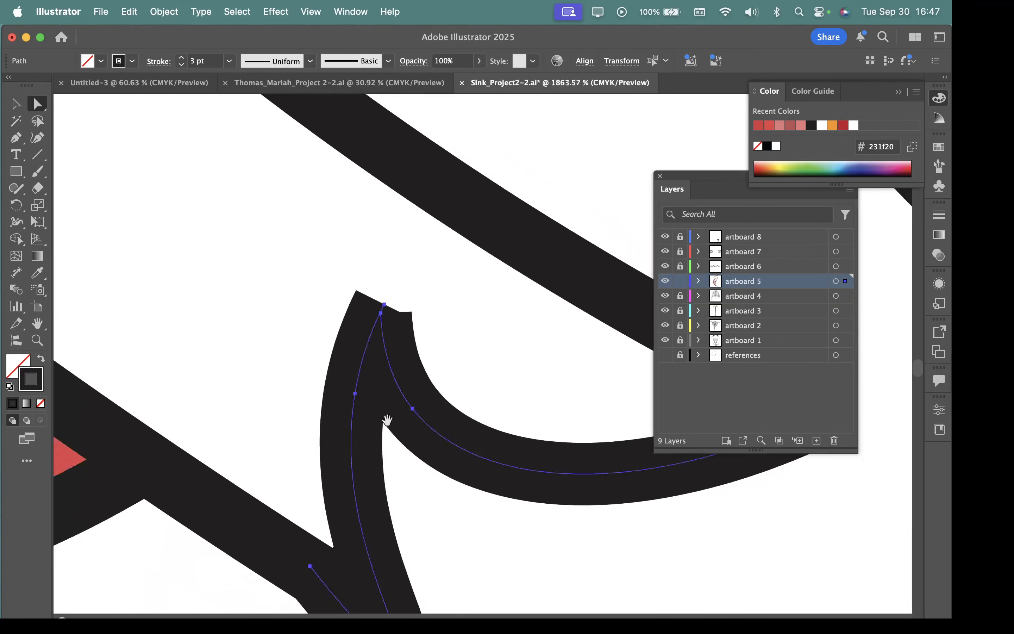
left_click(16, 104)
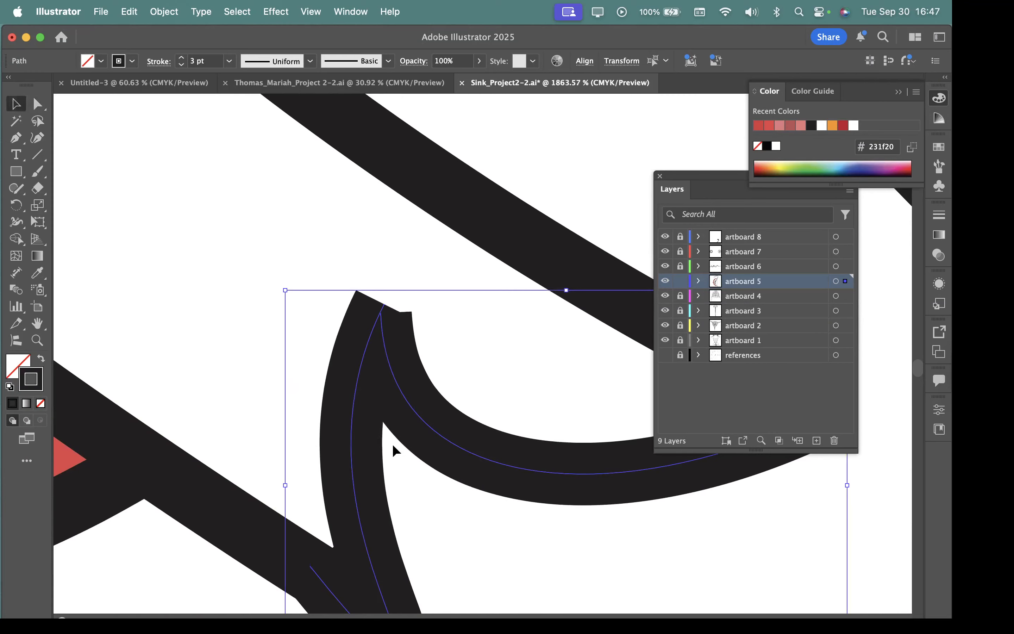
Step: Move the small curved stroke at figure C's lower tip aside, undo the move, and clear the selection
left_click(346, 464)
left_click(346, 464)
left_click_drag(353, 460, 296, 435)
key("super+z")
key("super+shift+a")
key("c")
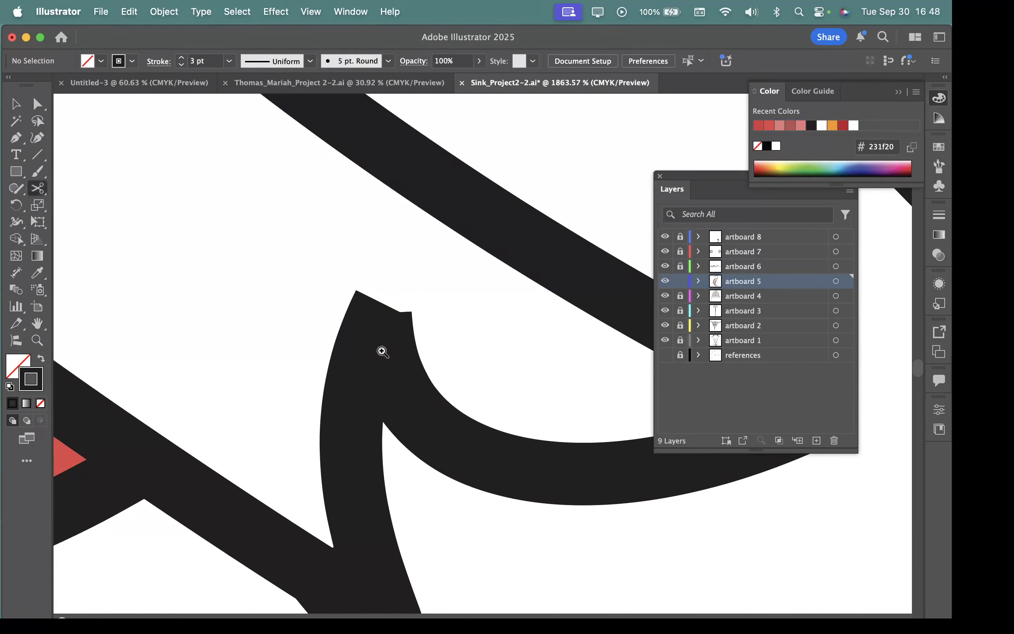
Step: Join the two loose end points at the peak between the curved and hooked strokes at figure C's lower tip
key("z")
left_click_drag(299, 260, 110, 150)
key("v")
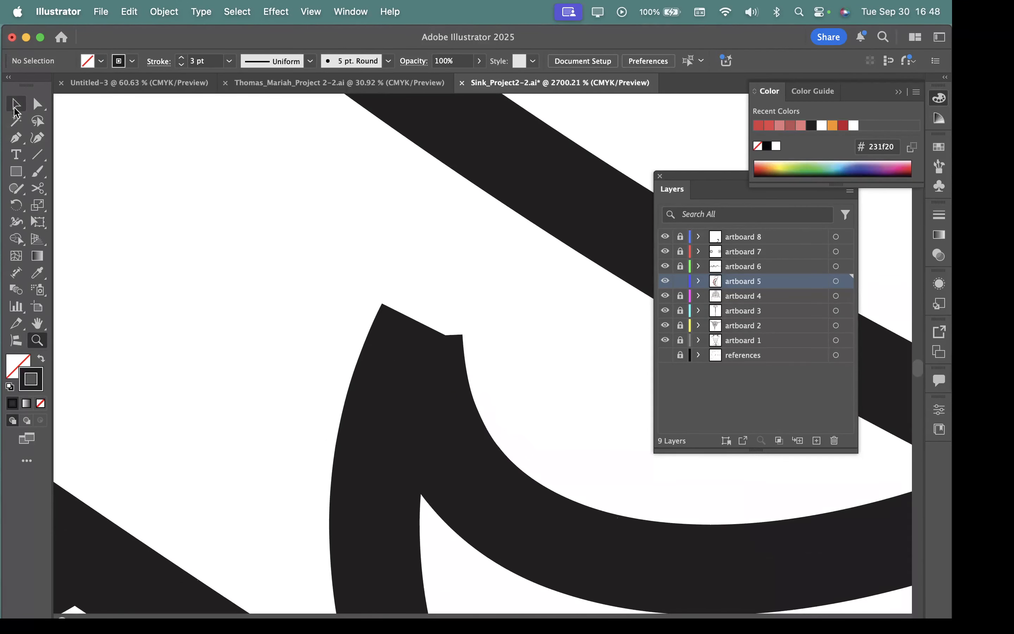
key("a")
left_click_drag(296, 271, 564, 508)
left_click_drag(407, 316, 443, 407)
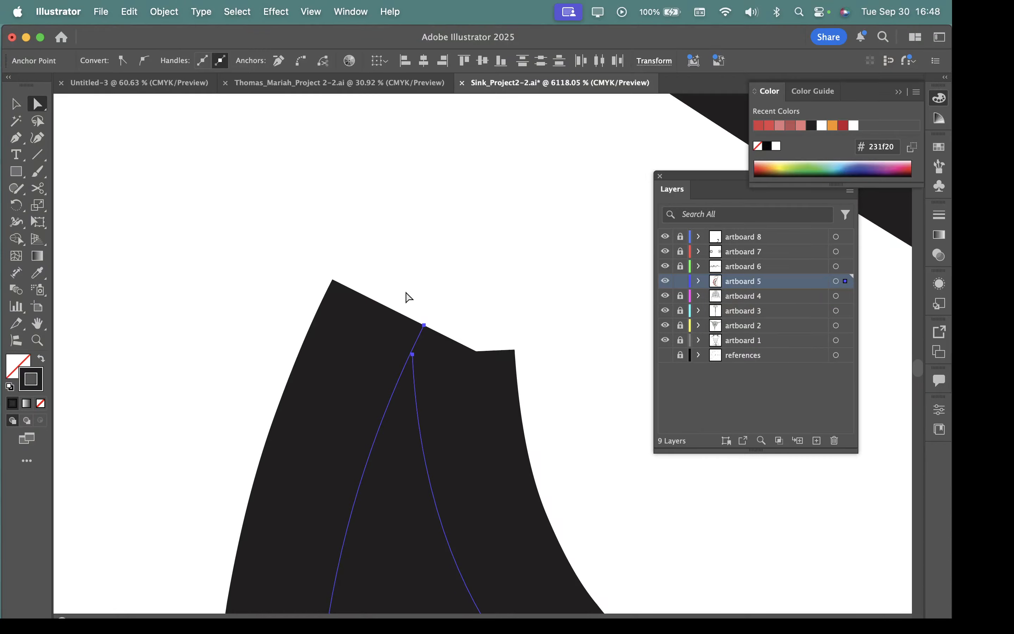
left_click(170, 13)
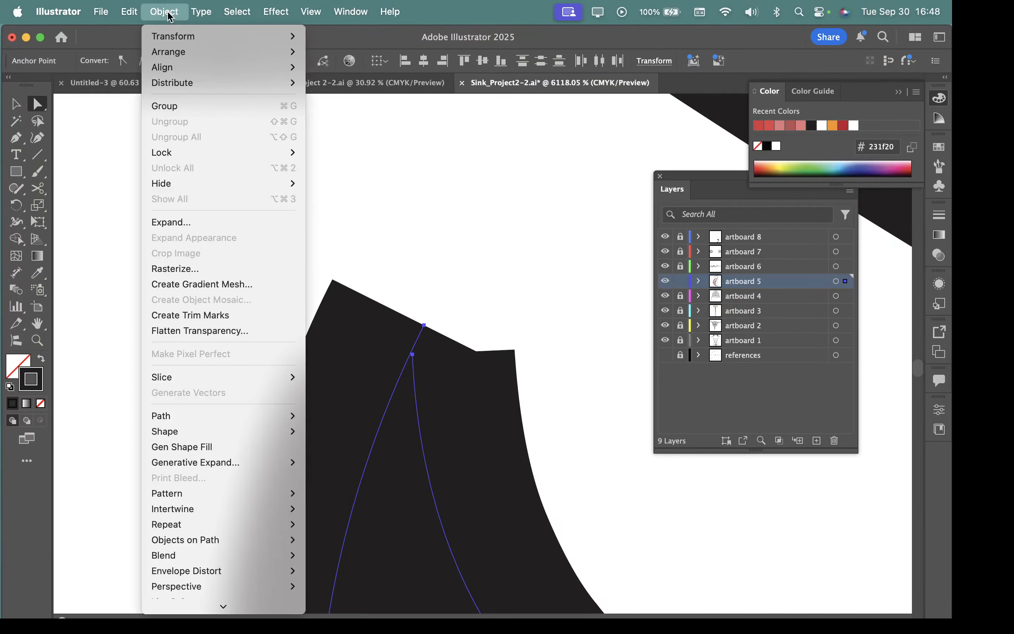
mouse_move(205, 416)
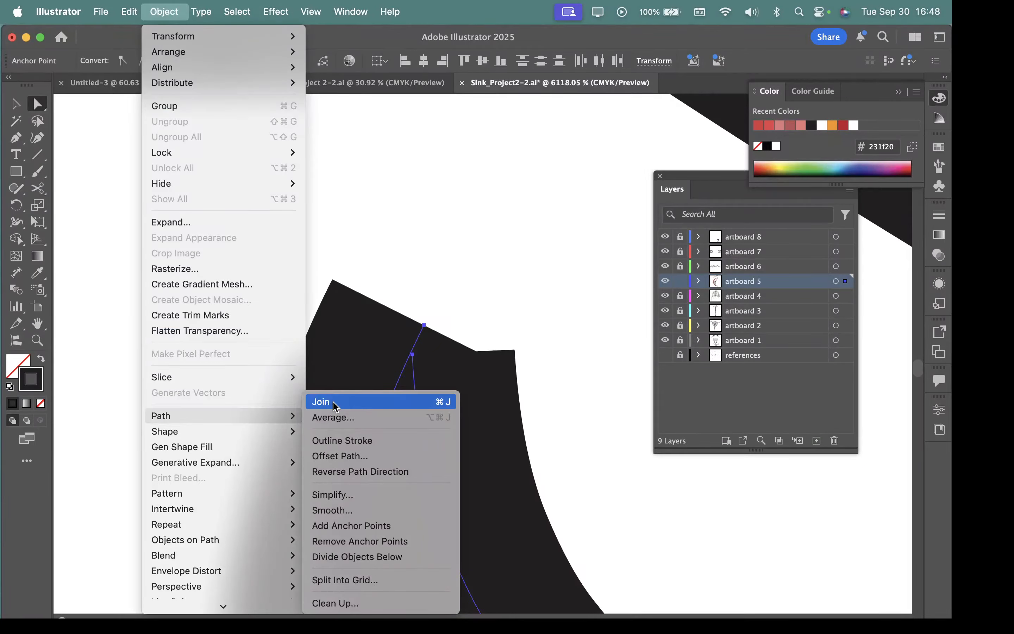
left_click(321, 401)
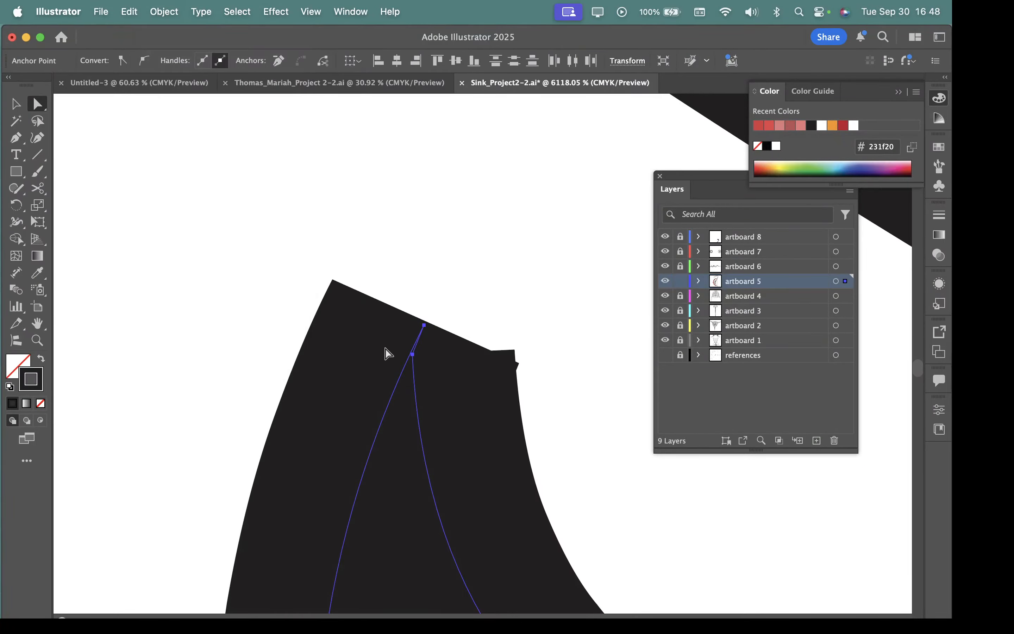
Step: Shift the lower of the two joined anchor points at the peak slightly downward
left_click_drag(412, 333, 343, 296)
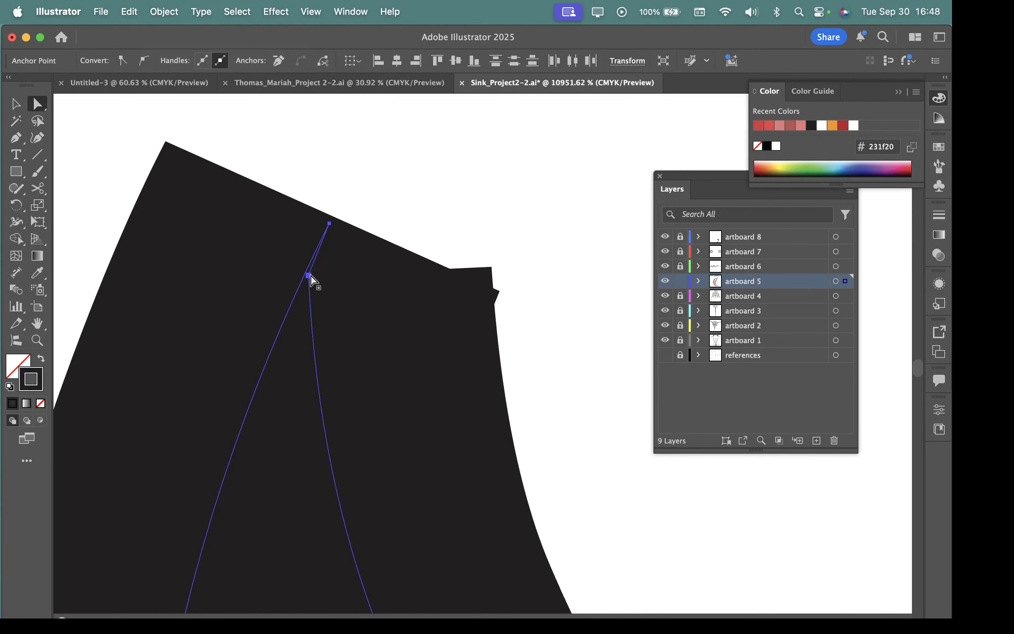
mouse_move(309, 276)
left_mouse_down()
mouse_move(324, 278)
mouse_move(308, 279)
mouse_move(314, 286)
left_mouse_up()
key("super+z")
scroll(315, 291, "down", 4)
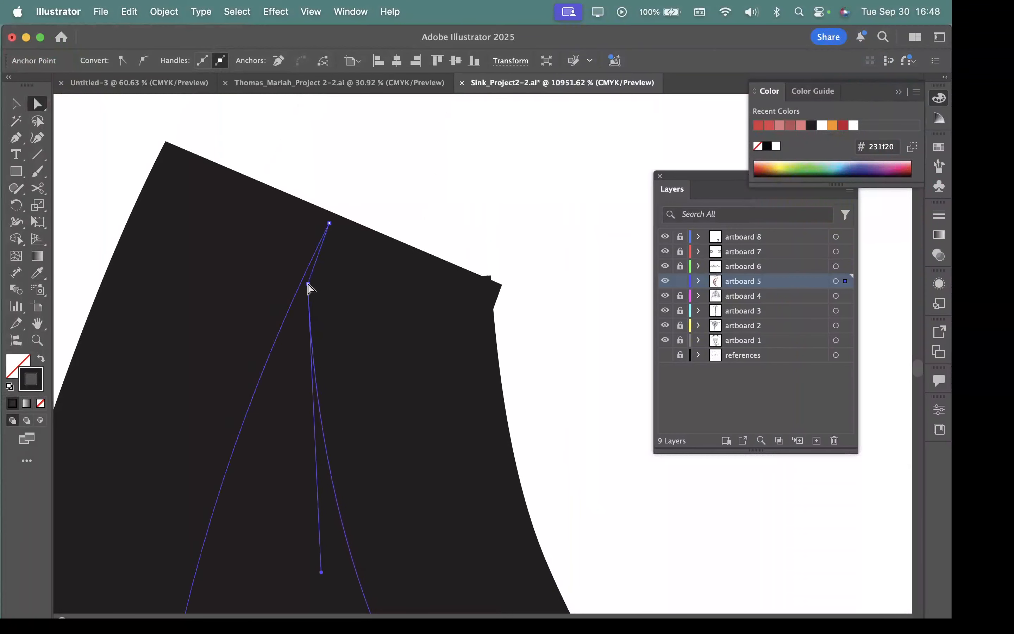
scroll(377, 315, "down", 2)
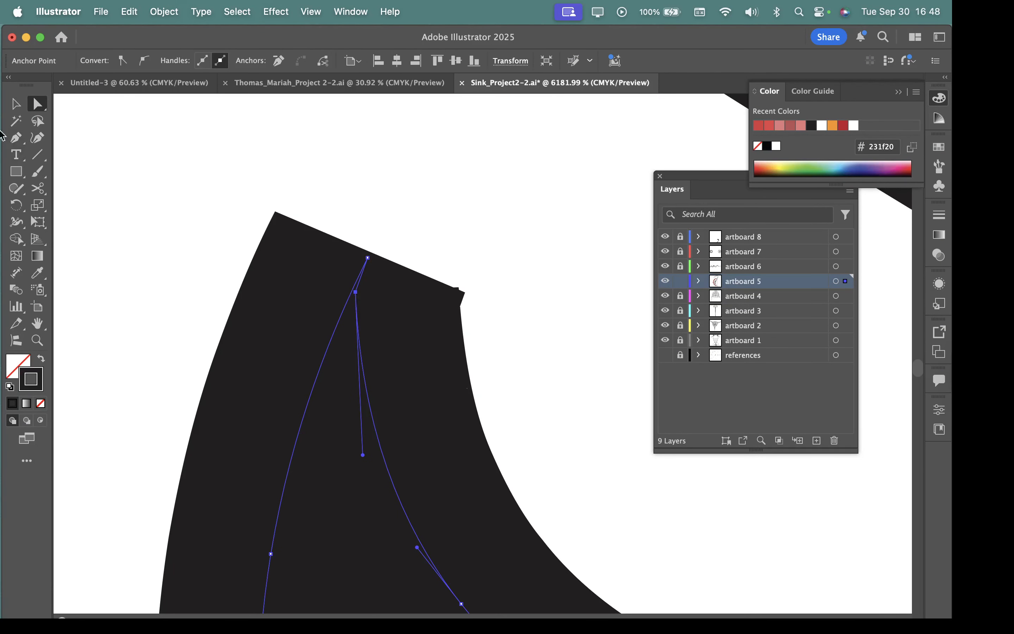
Step: Remove the extra anchor point just below the peak with the Delete Anchor Point tool, leaving a single pointed corner
left_click_drag(16, 138, 92, 172)
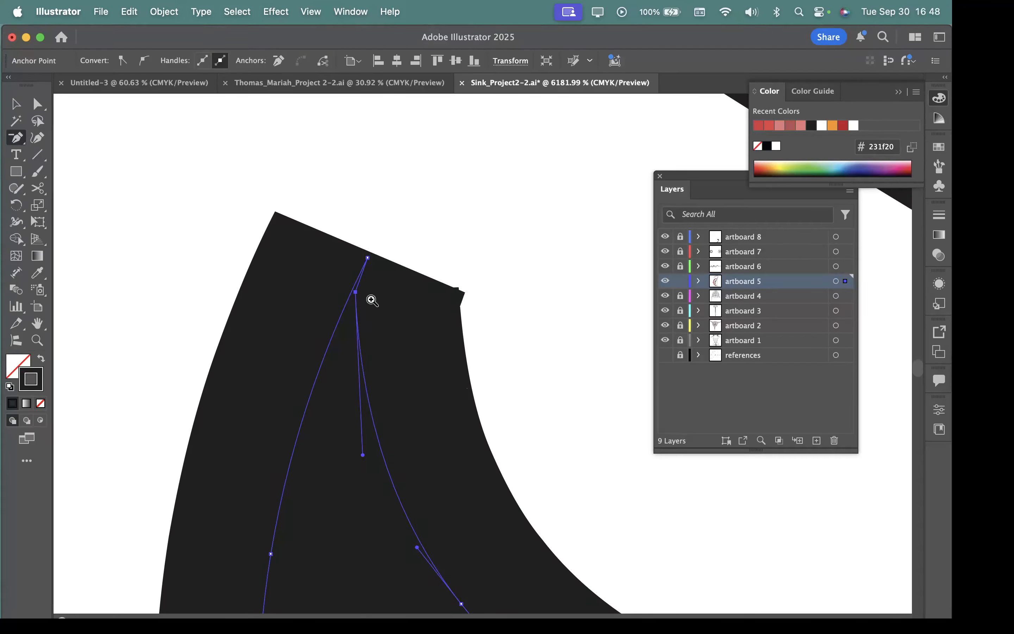
left_click_drag(372, 299, 484, 357)
left_click(342, 291)
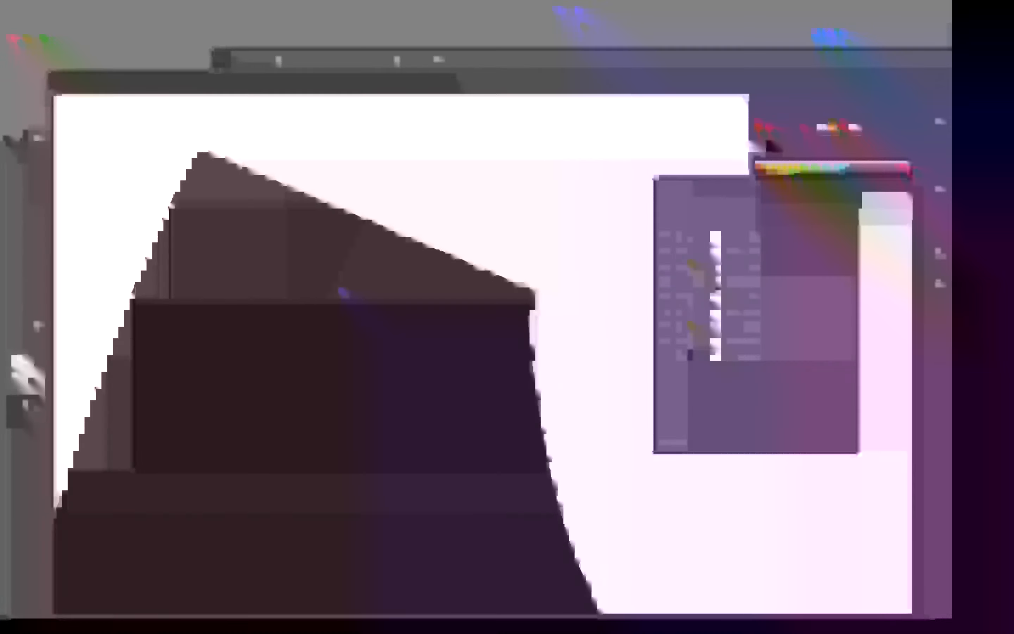
left_click_drag(527, 392, 247, 344)
left_click_drag(444, 418, 348, 386)
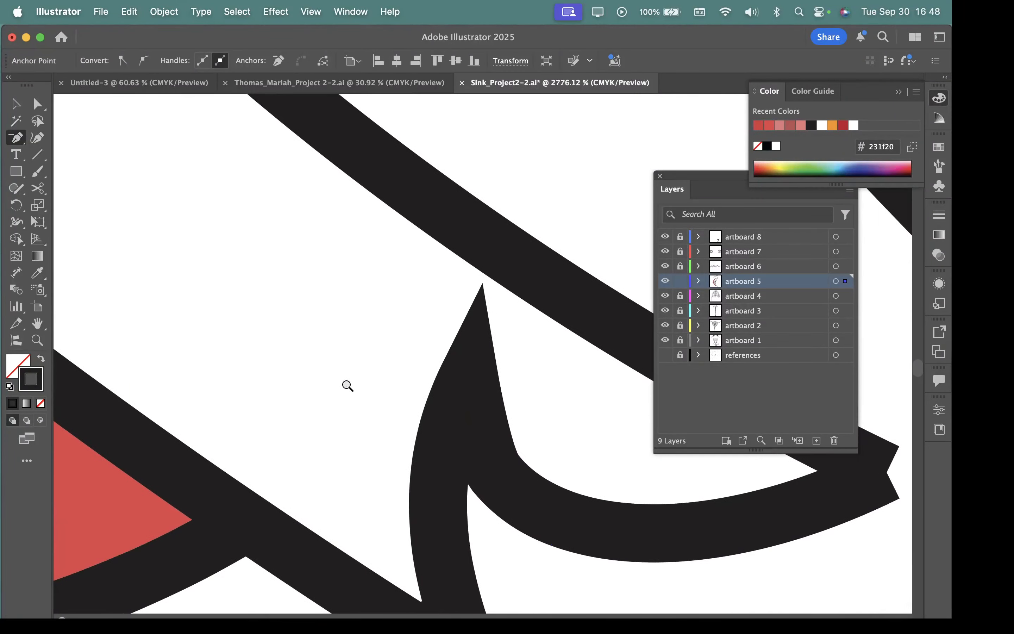
Step: Reshape the hooked curve beside the spike by adjusting its direction handle, and lower the spike's tip anchor slightly
left_click_drag(525, 433, 392, 383)
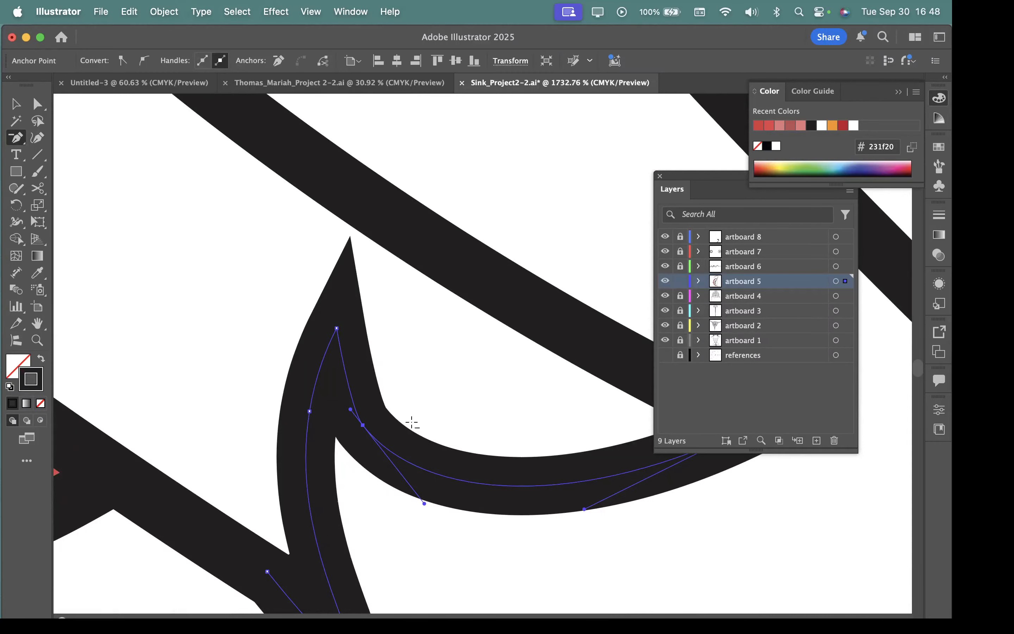
left_click_drag(412, 424, 470, 421)
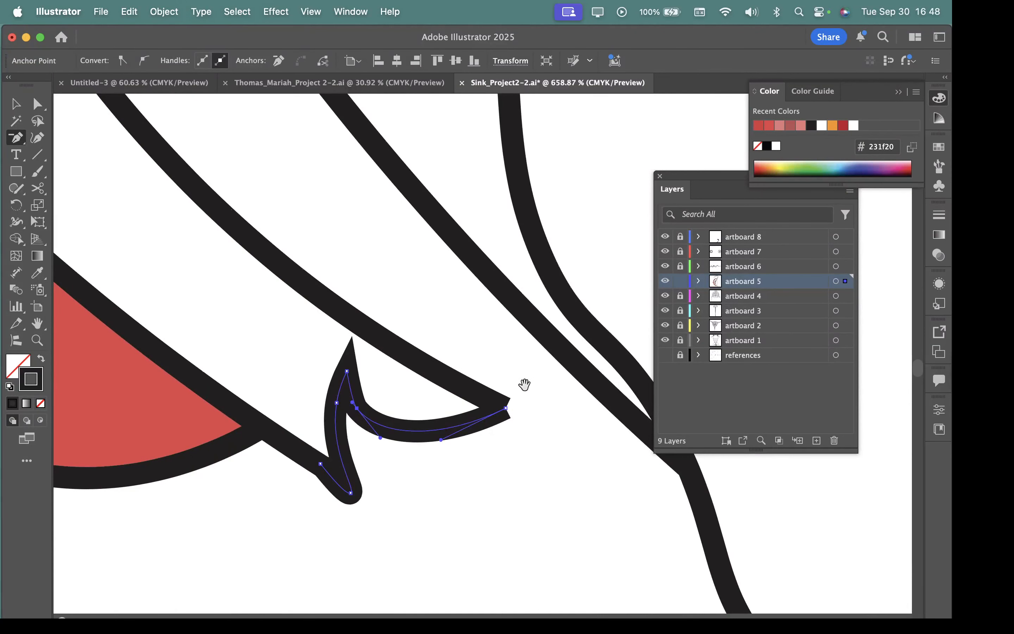
left_click_drag(541, 414, 645, 471)
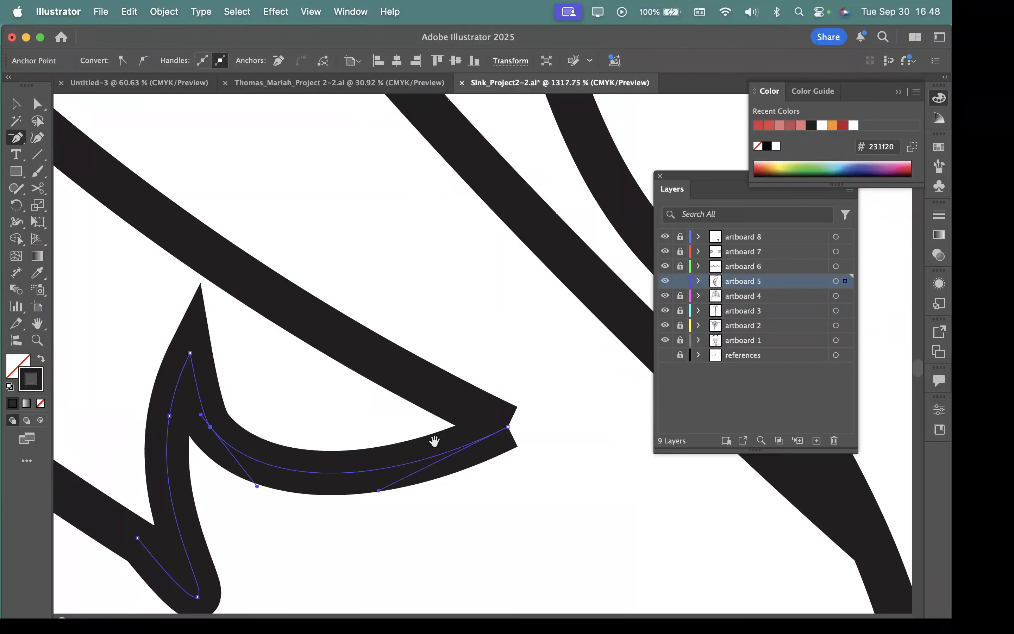
left_click(38, 104)
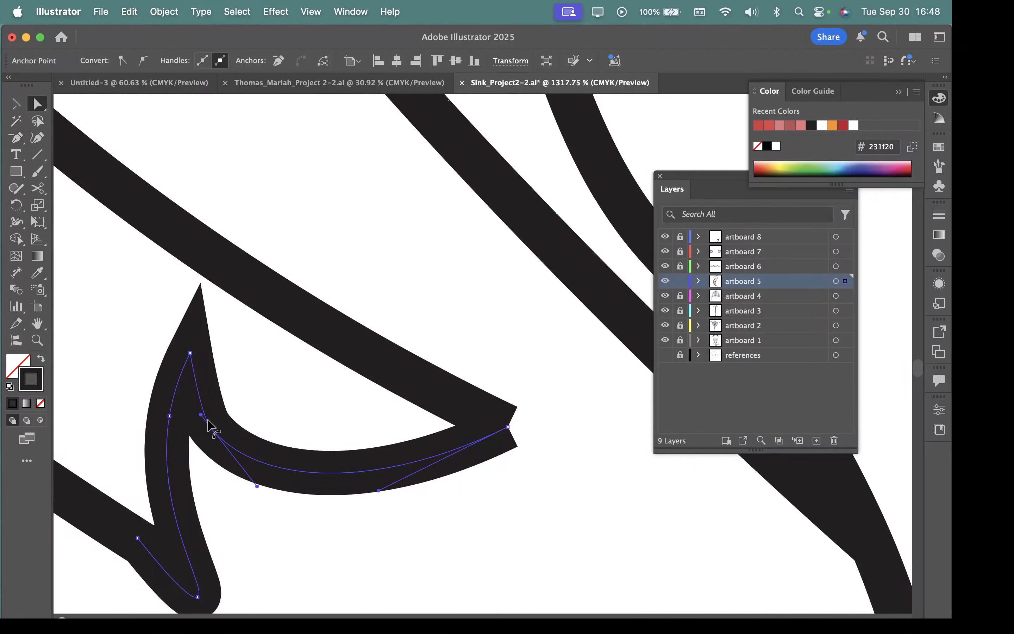
left_click_drag(200, 414, 187, 358)
mouse_move(193, 383)
left_mouse_down()
mouse_move(181, 362)
mouse_move(189, 363)
left_mouse_up()
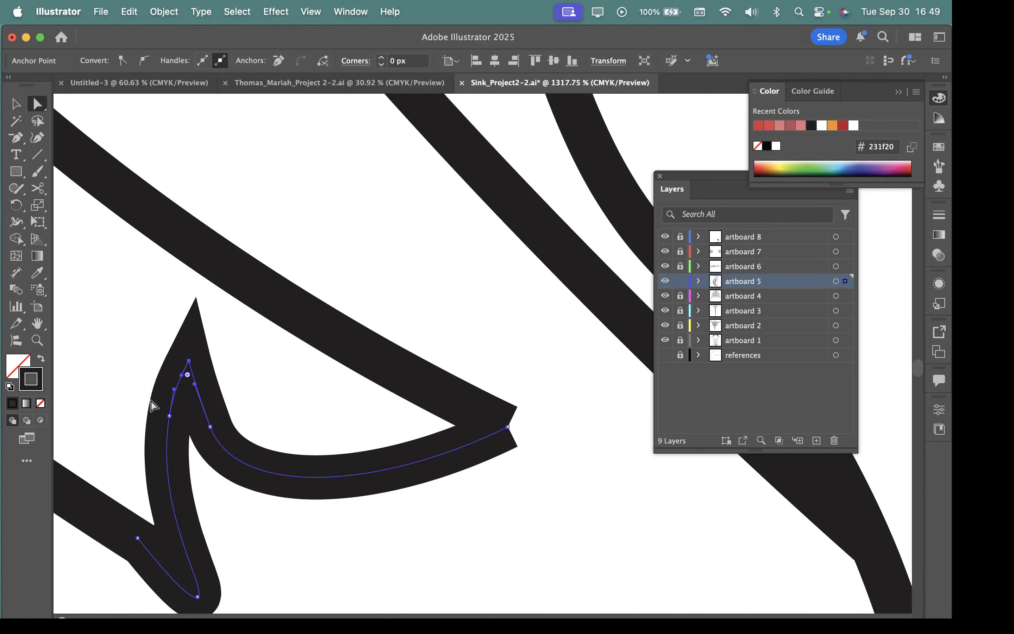
Step: Examine the end points where the hooked path meets the long curved outline at figure C's lower tip
scroll(311, 593, "down", 5)
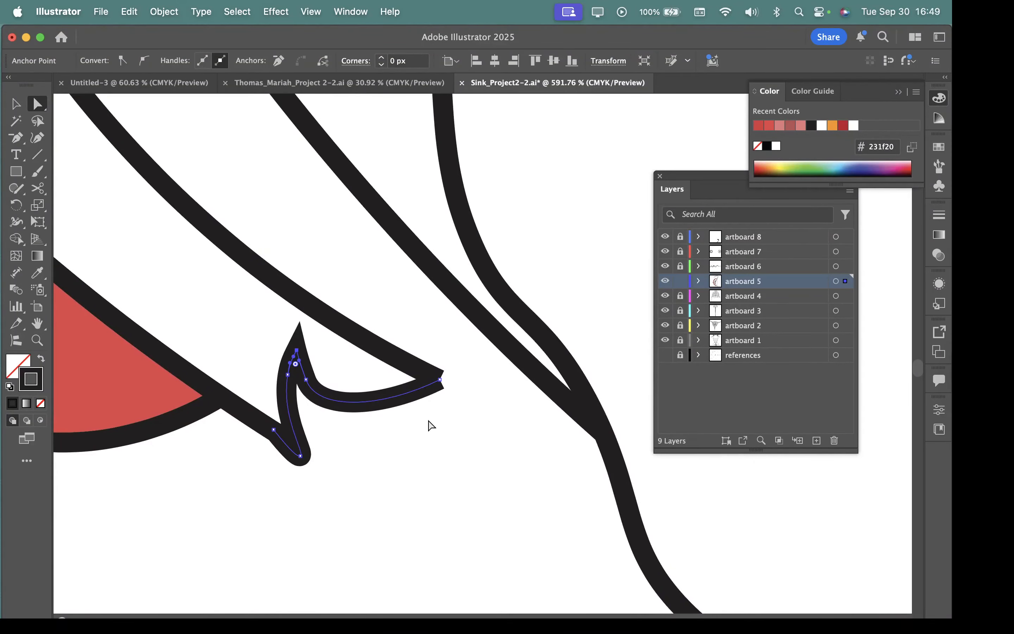
scroll(429, 374, "up", 4)
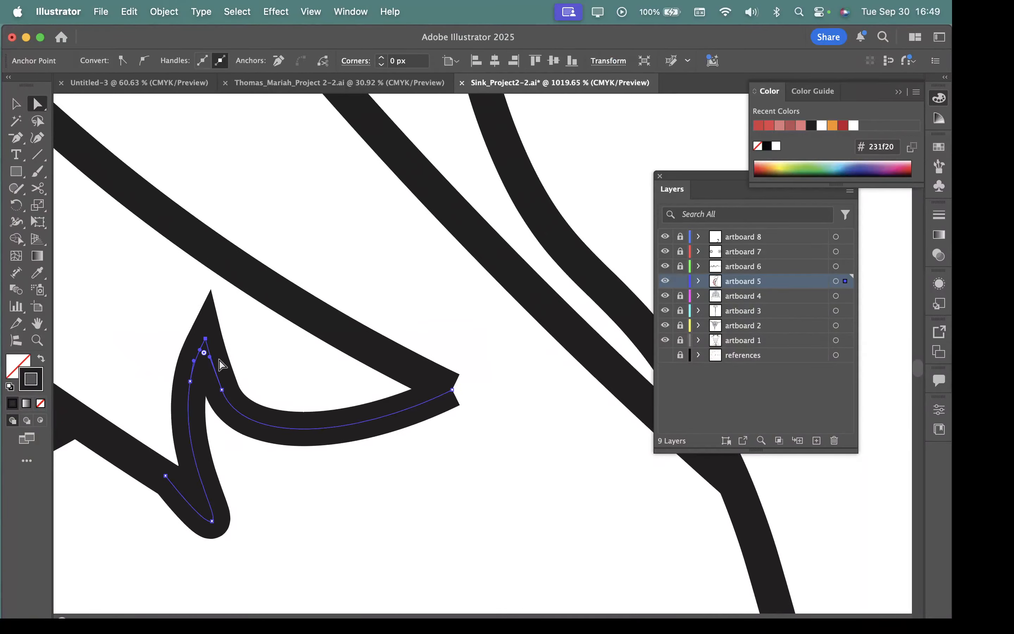
left_click(410, 367)
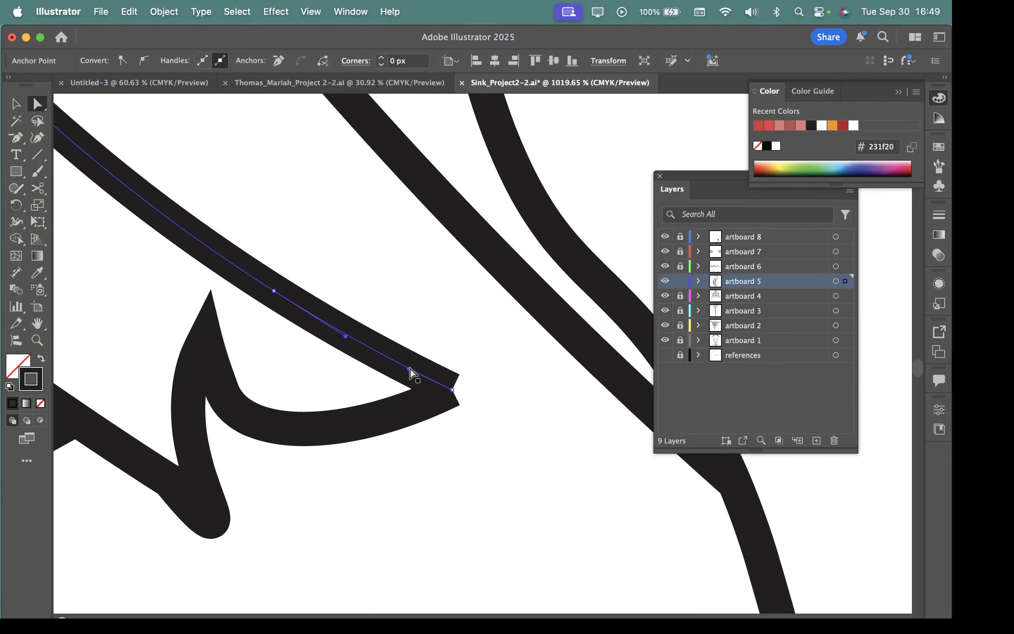
left_click(430, 401)
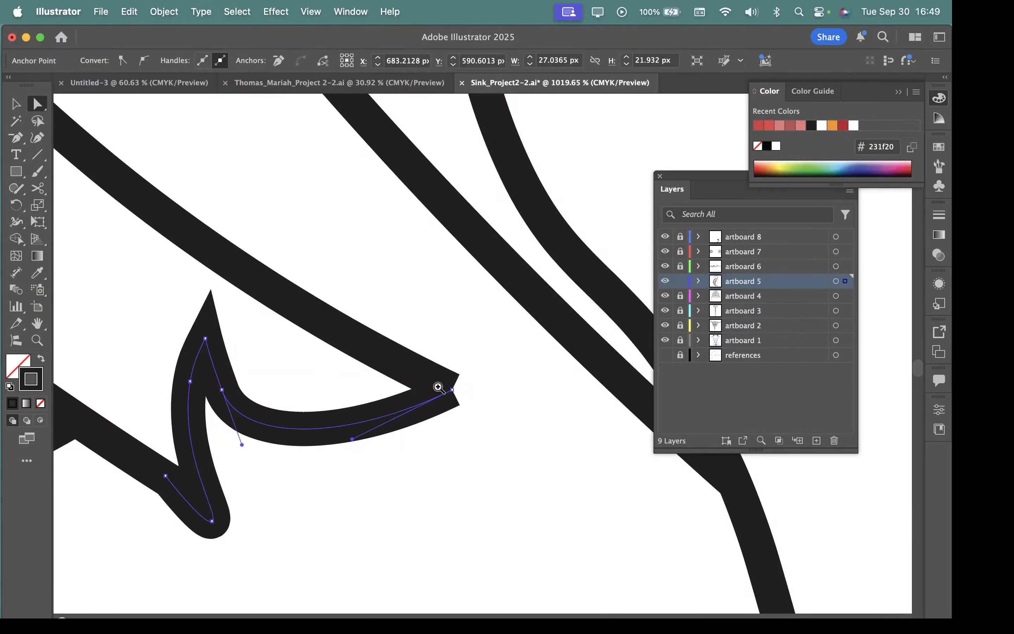
left_click_drag(438, 386, 573, 443)
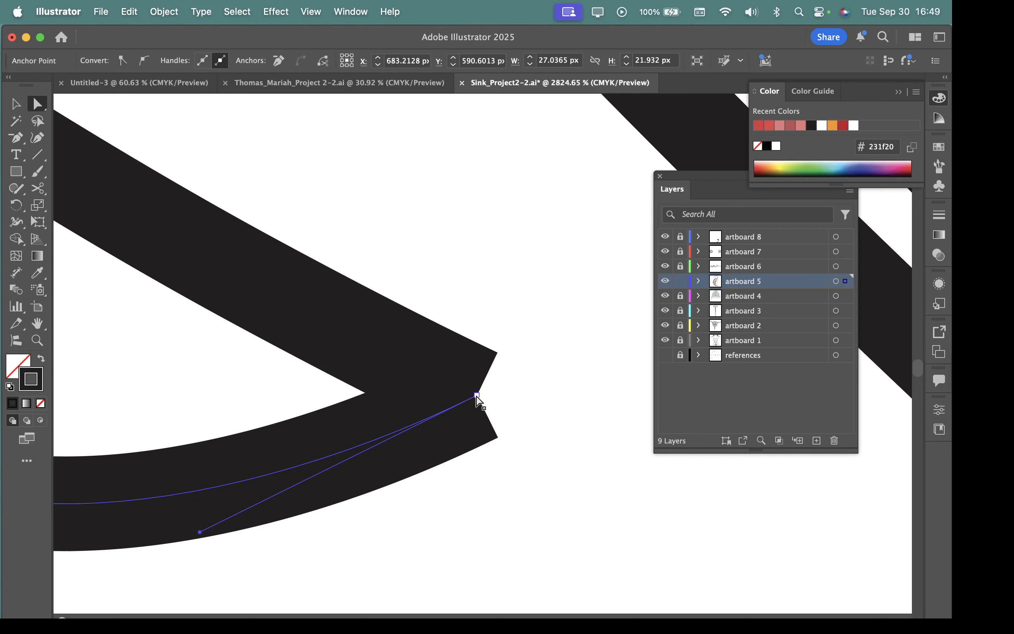
mouse_move(478, 396)
left_mouse_down()
mouse_move(482, 455)
mouse_move(477, 396)
left_mouse_up()
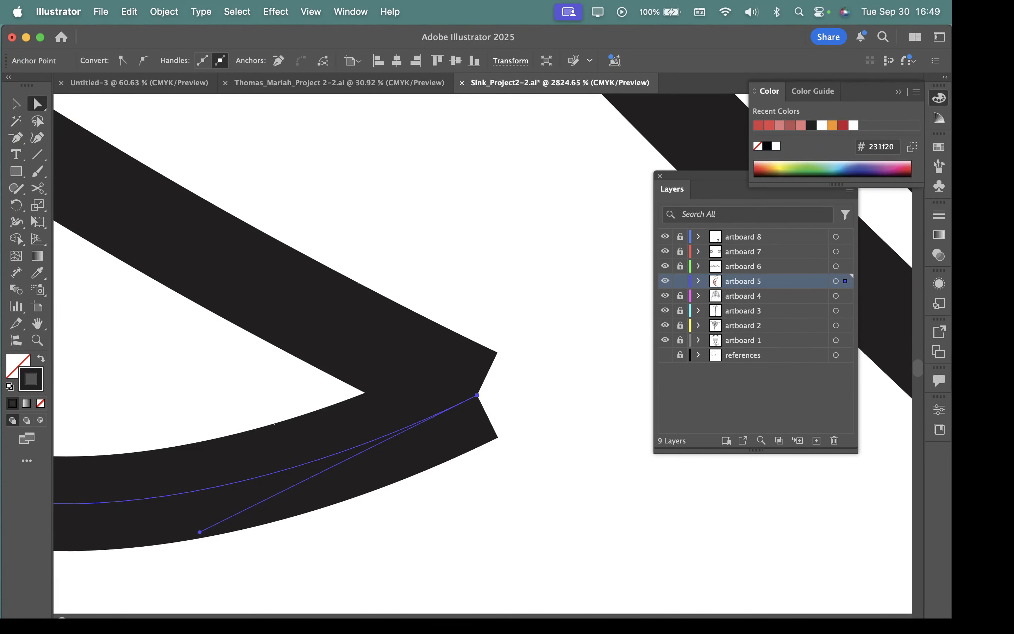
left_click(17, 104)
left_click(367, 349)
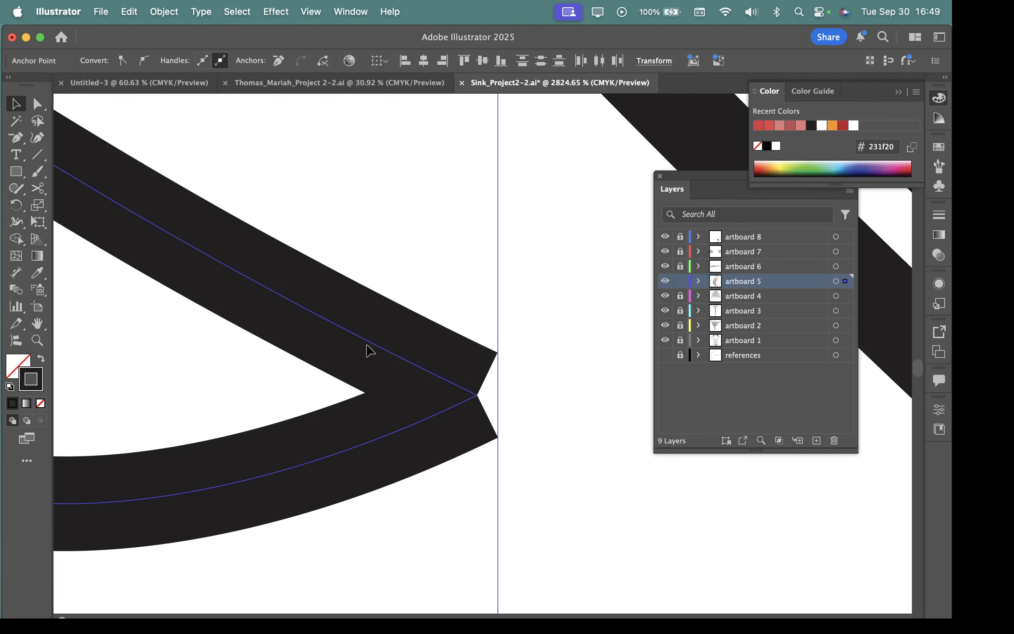
scroll(472, 407, "up", 10)
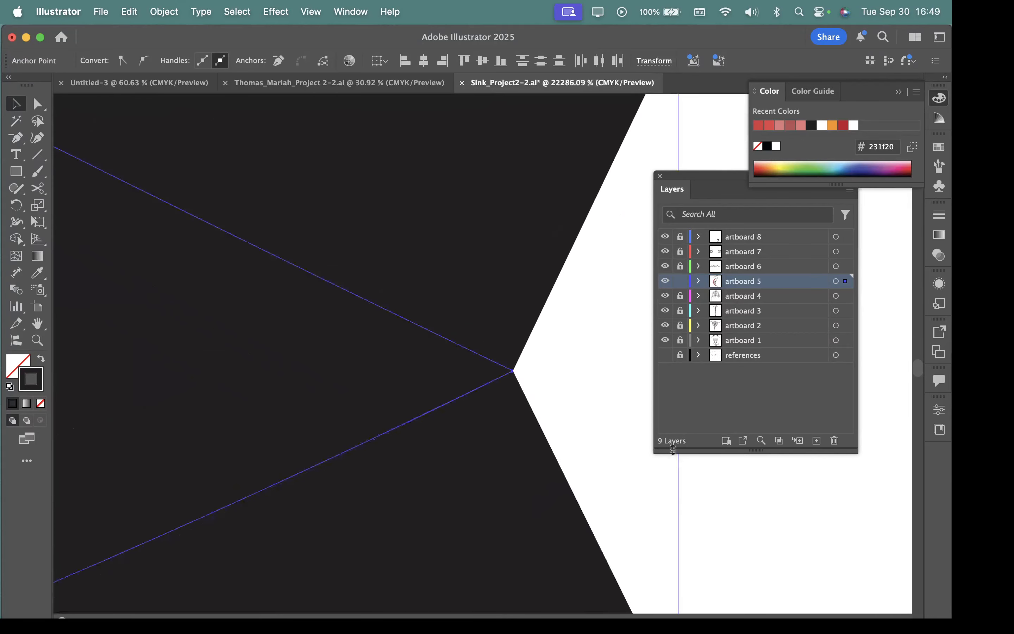
Step: Move the hooked path's end point away from the long curved outline, and undo the move
left_click(35, 103)
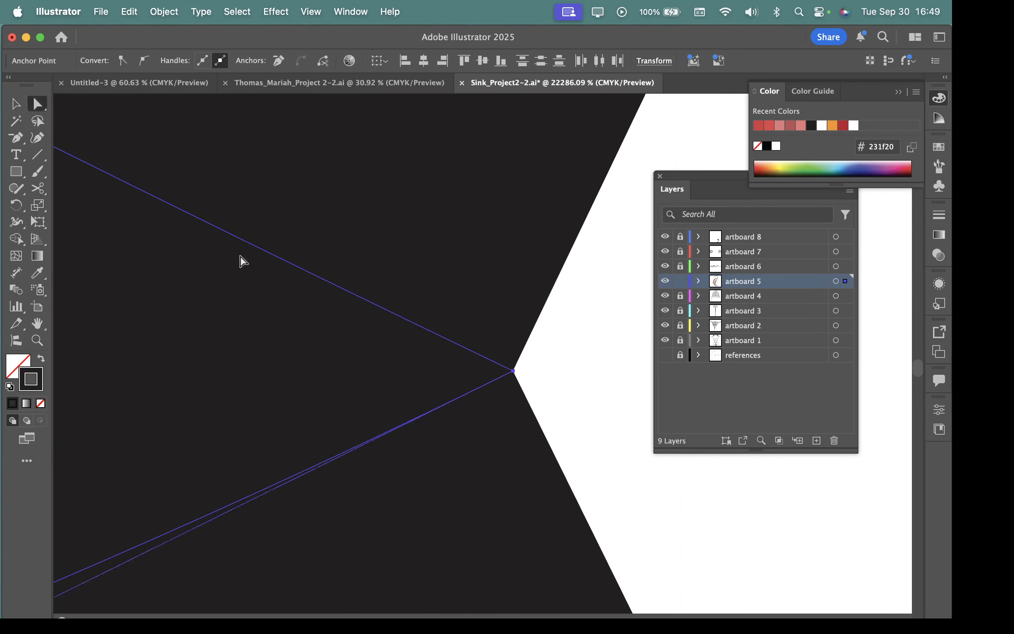
mouse_move(513, 371)
left_mouse_down()
mouse_move(490, 440)
mouse_move(504, 374)
left_mouse_up()
key("super+z")
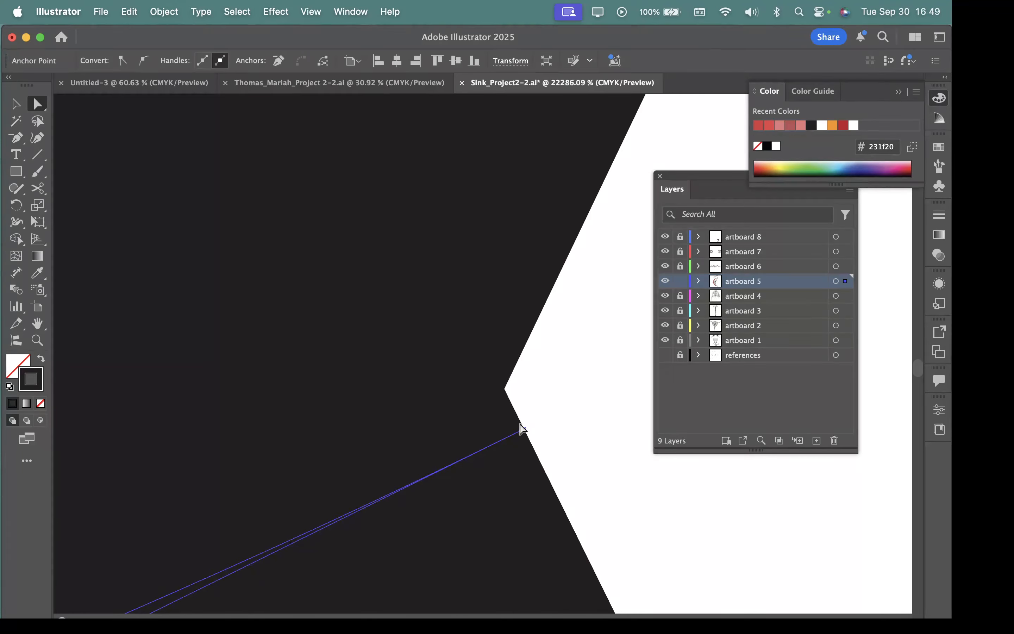
key("super+z")
left_click_drag(557, 416, 191, 390)
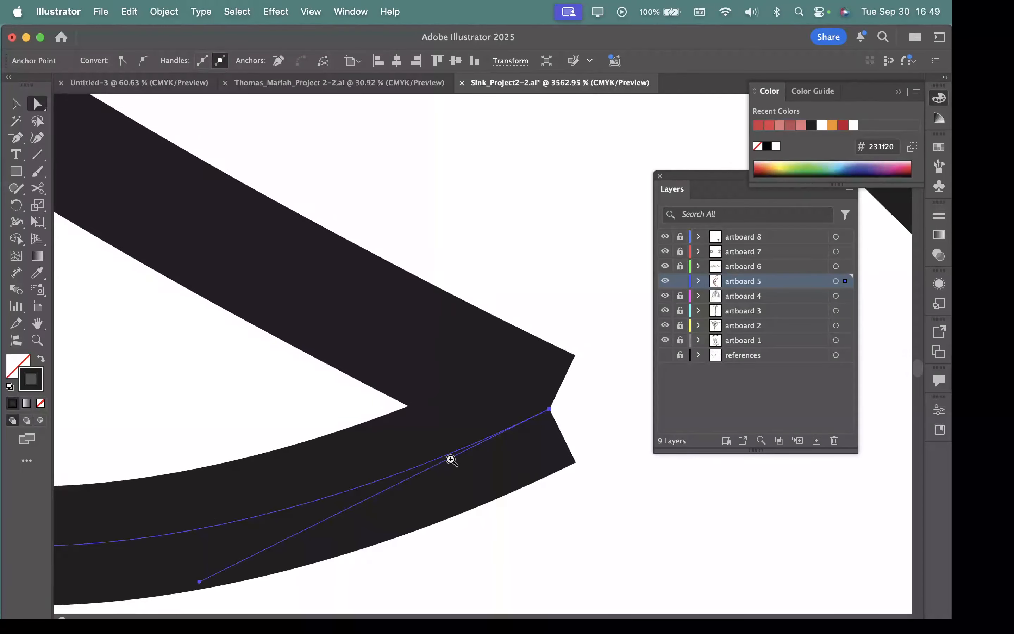
left_click_drag(451, 459, 200, 414)
left_click_drag(396, 475, 113, 425)
left_click_drag(338, 485, 272, 470)
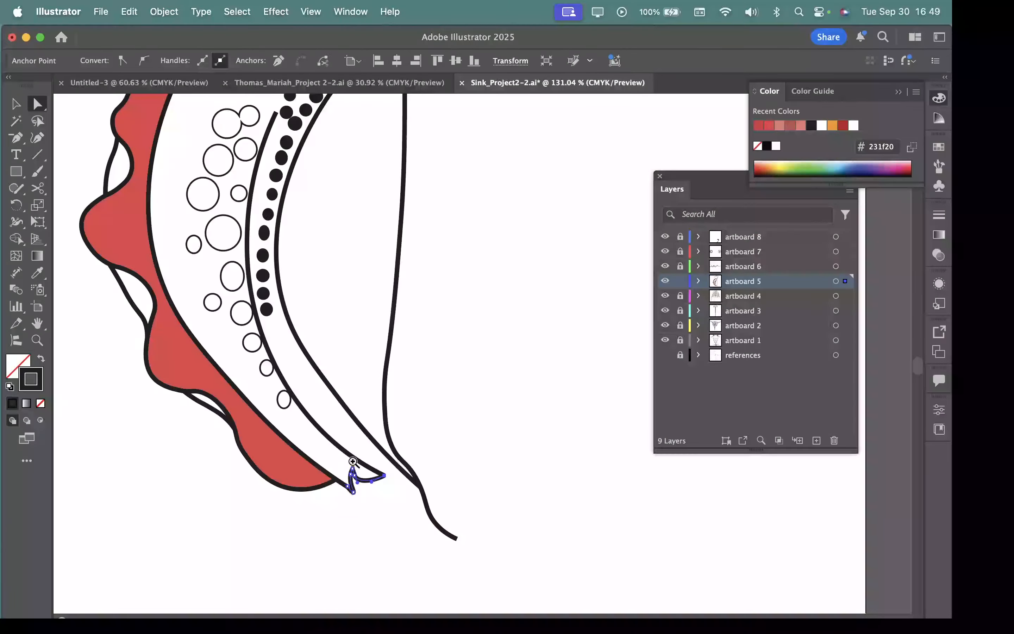
Step: Try to join the hooked path to the long curved outline where they meet at figure C's lower tip
left_click_drag(353, 475, 623, 580)
left_click_drag(505, 538, 438, 356)
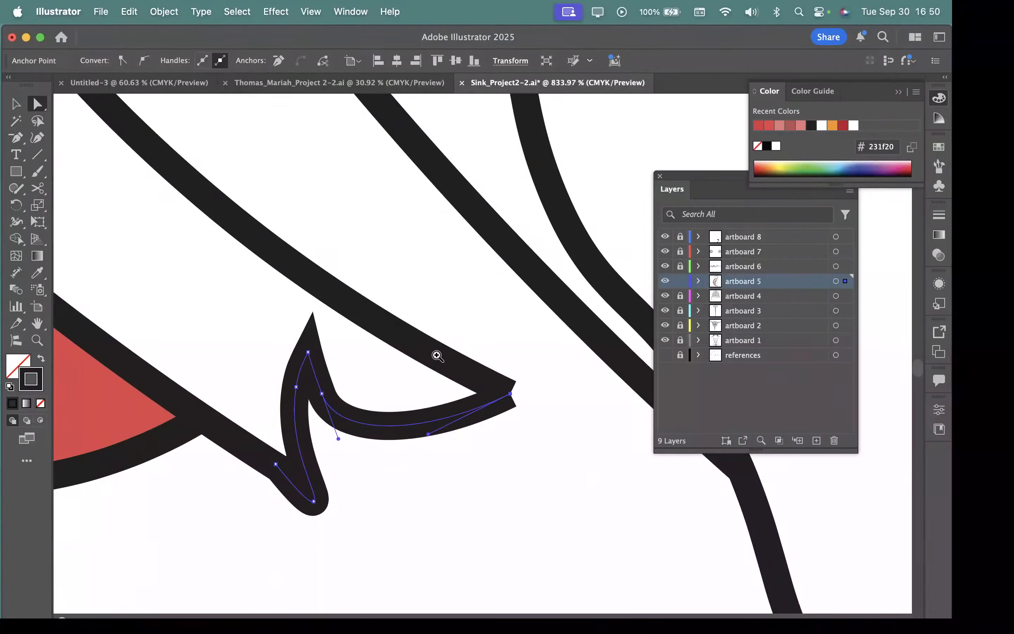
left_click_drag(372, 302, 475, 423)
left_click_drag(554, 473, 474, 443)
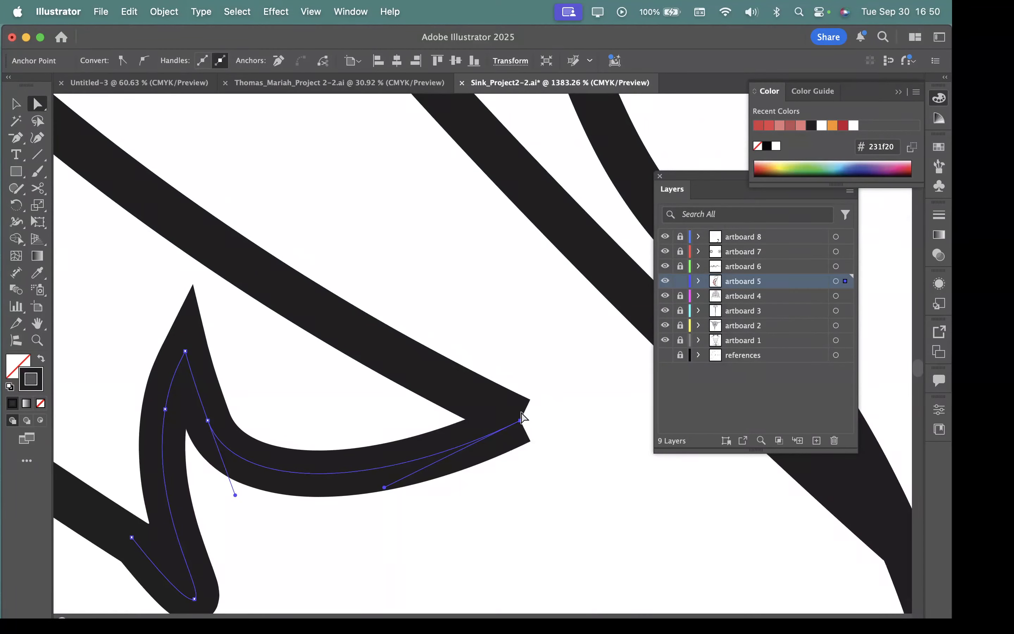
left_click(419, 372, "shift")
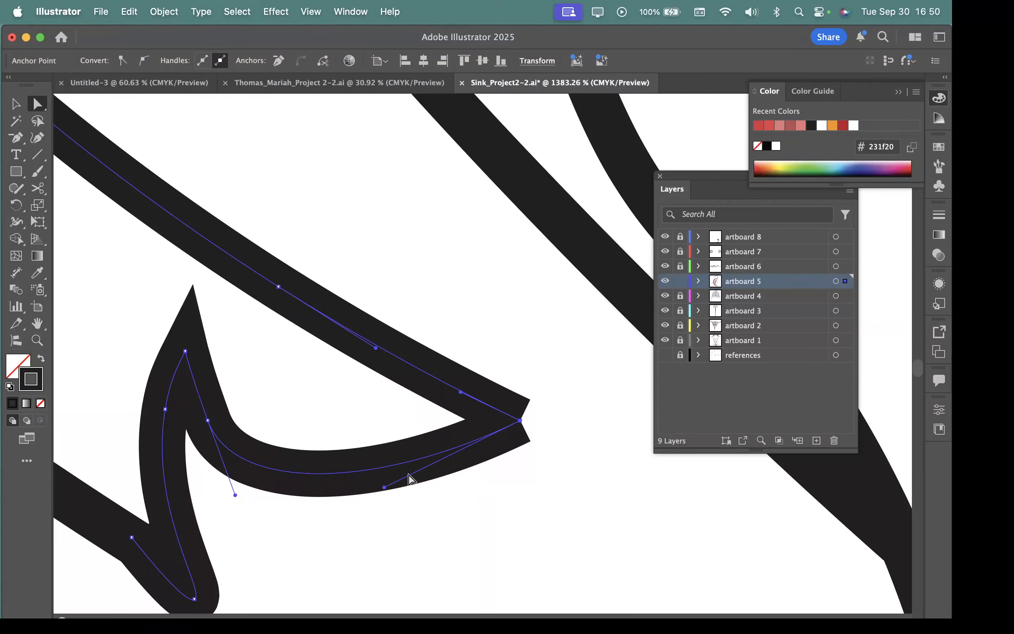
left_click(161, 12)
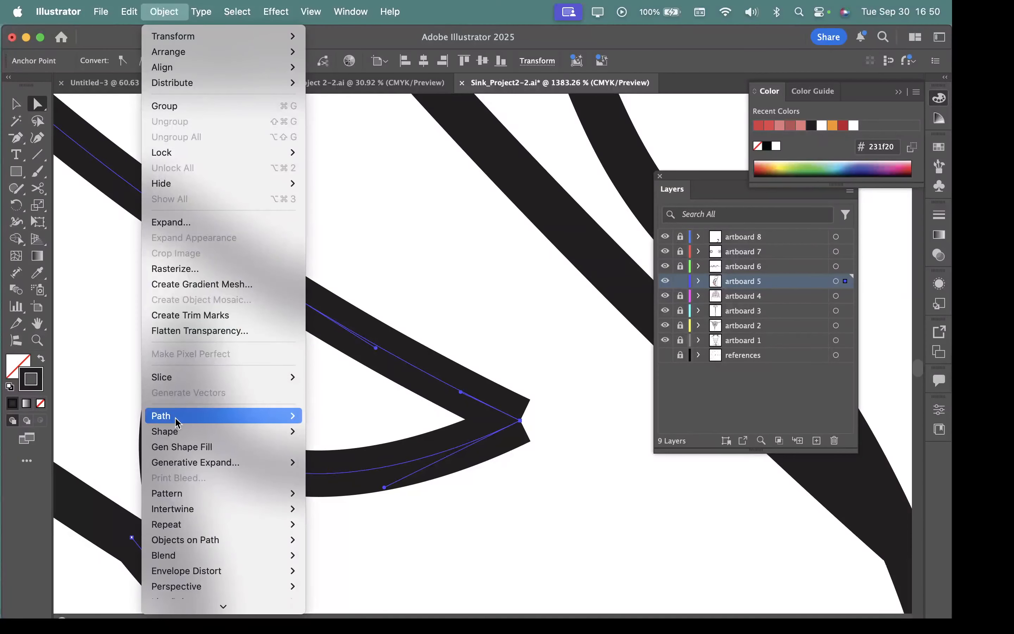
mouse_move(185, 421)
left_click(318, 403)
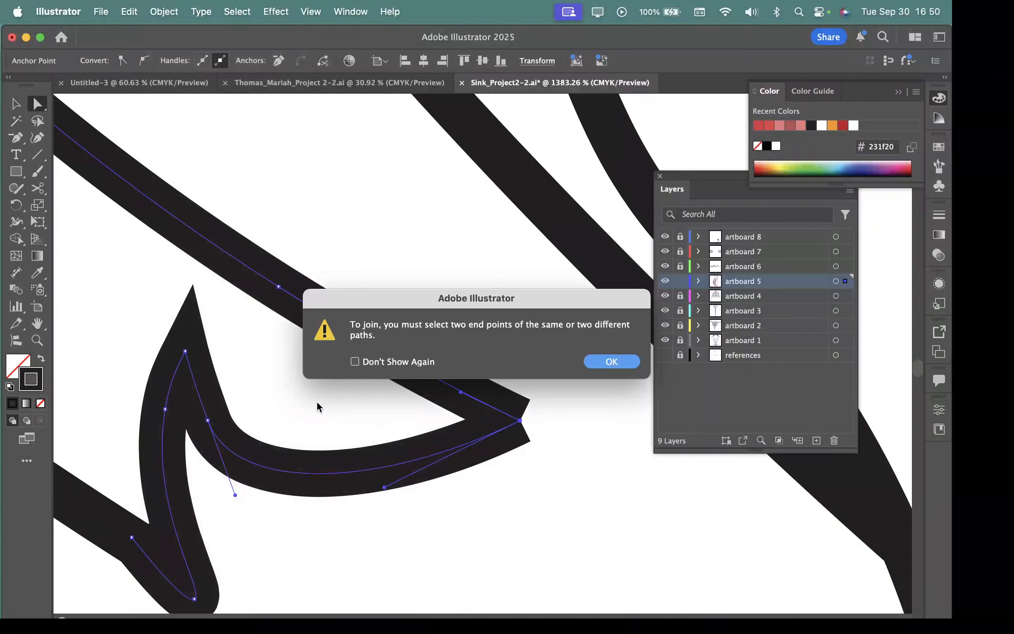
left_click(628, 359)
left_click_drag(586, 442, 199, 431)
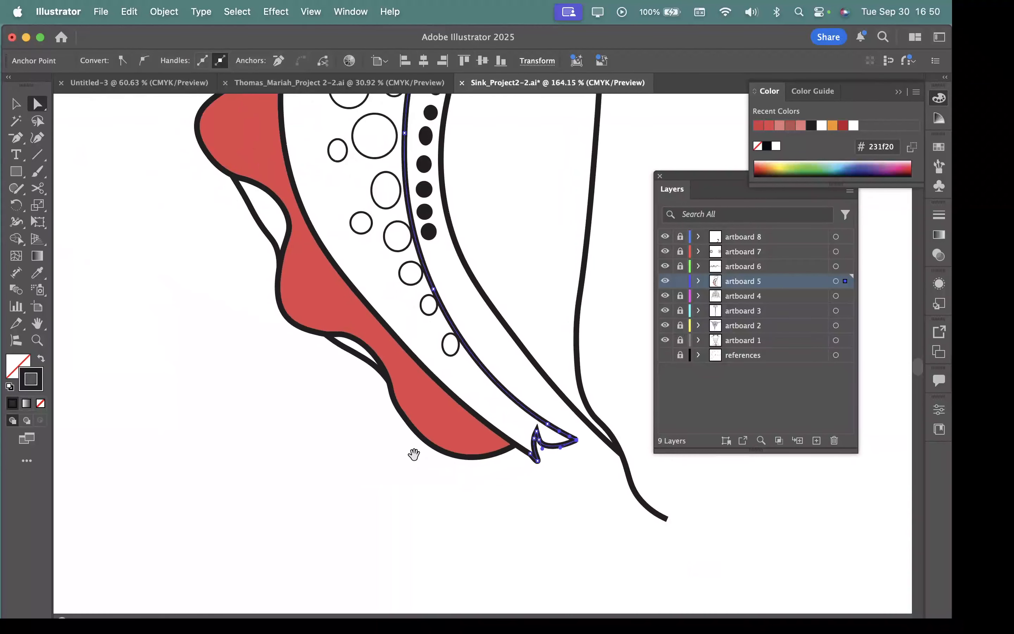
Step: Retry the Join command on the hooked path and the long curved outline, selected as whole paths
left_click_drag(414, 454, 303, 530)
left_click(440, 412, "alt")
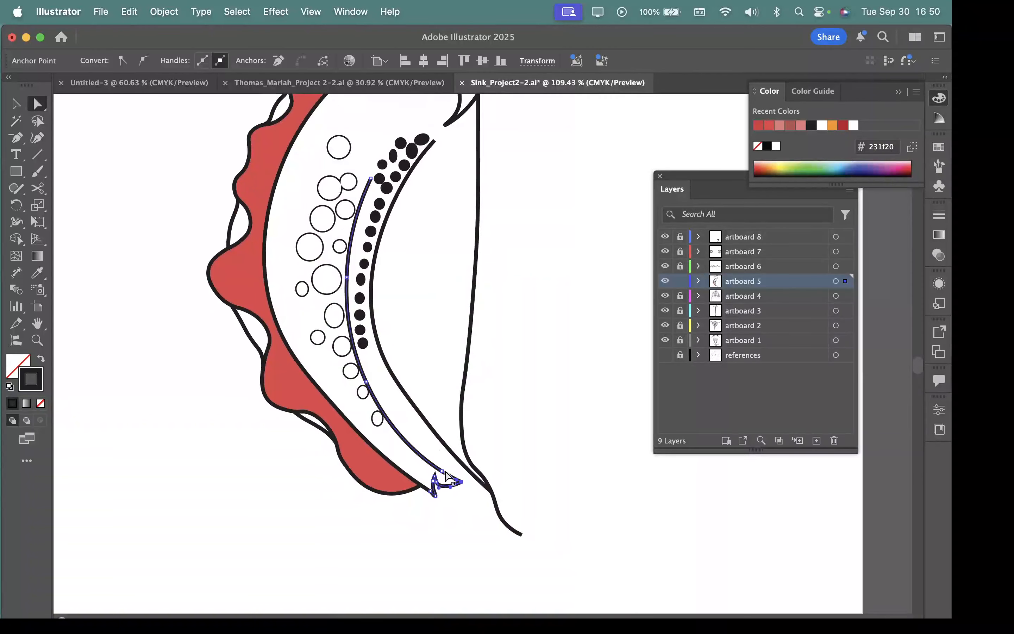
left_click(15, 104)
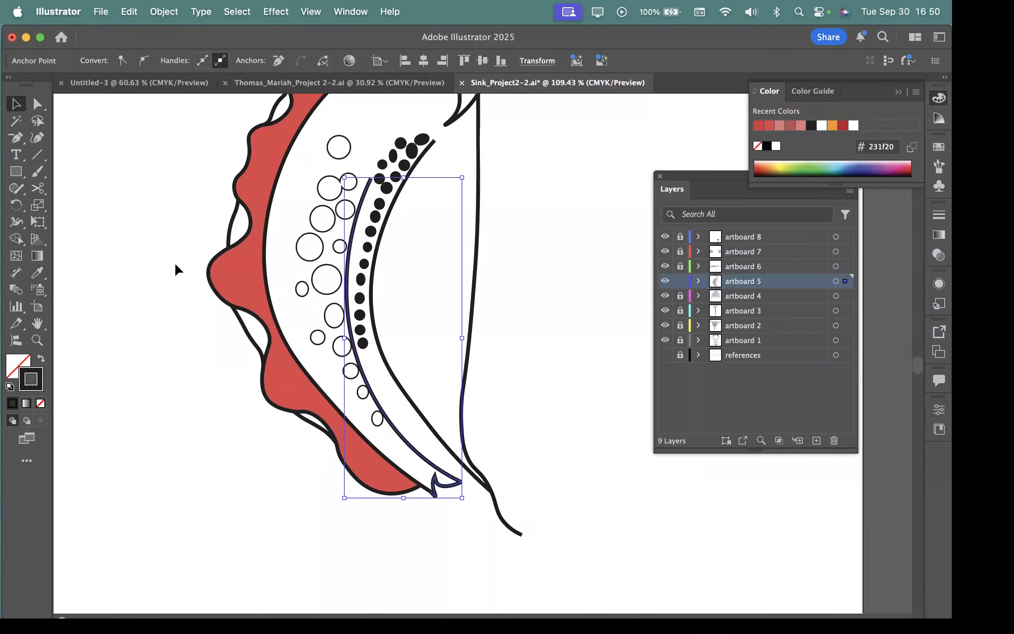
left_click(160, 9)
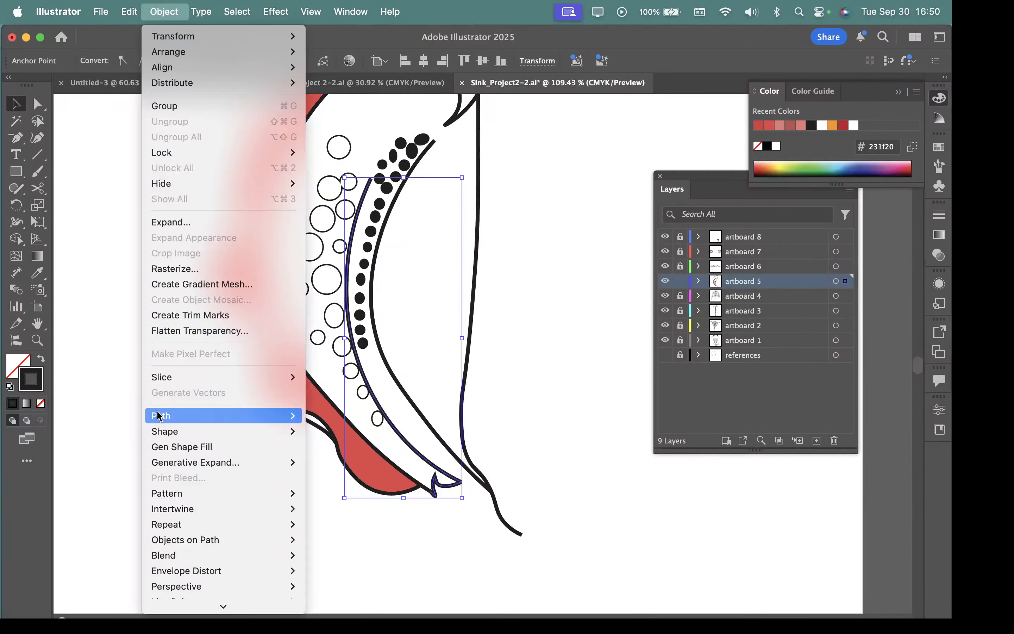
mouse_move(159, 416)
left_click(319, 402)
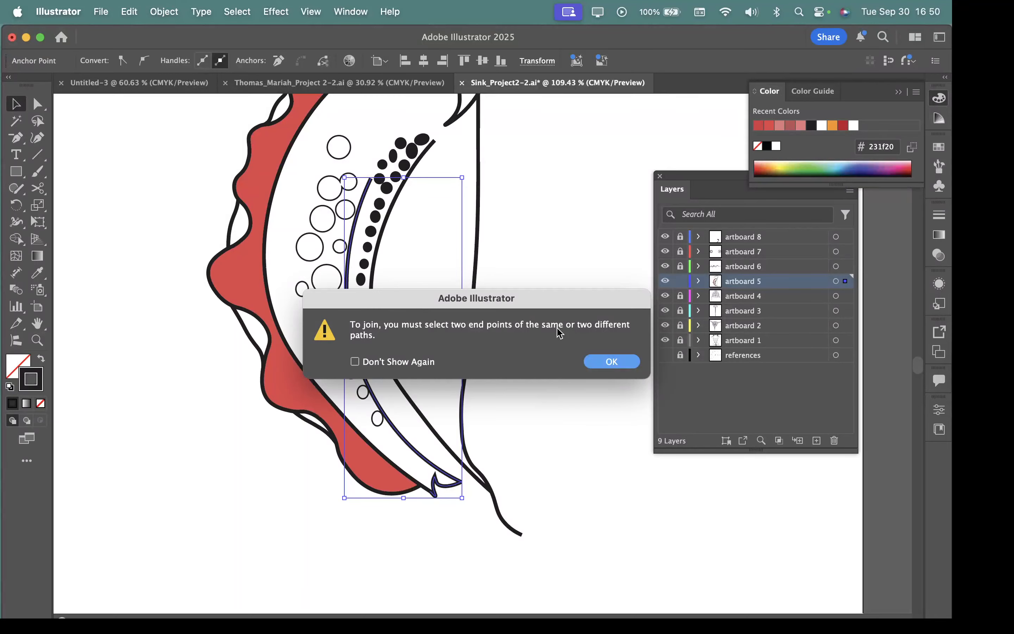
left_click(611, 361)
Step: Try to connect the long curved outline to the hooked path at the tip with the Pen tool, and undo the attempt
left_click(549, 431)
left_click_drag(474, 488, 573, 524)
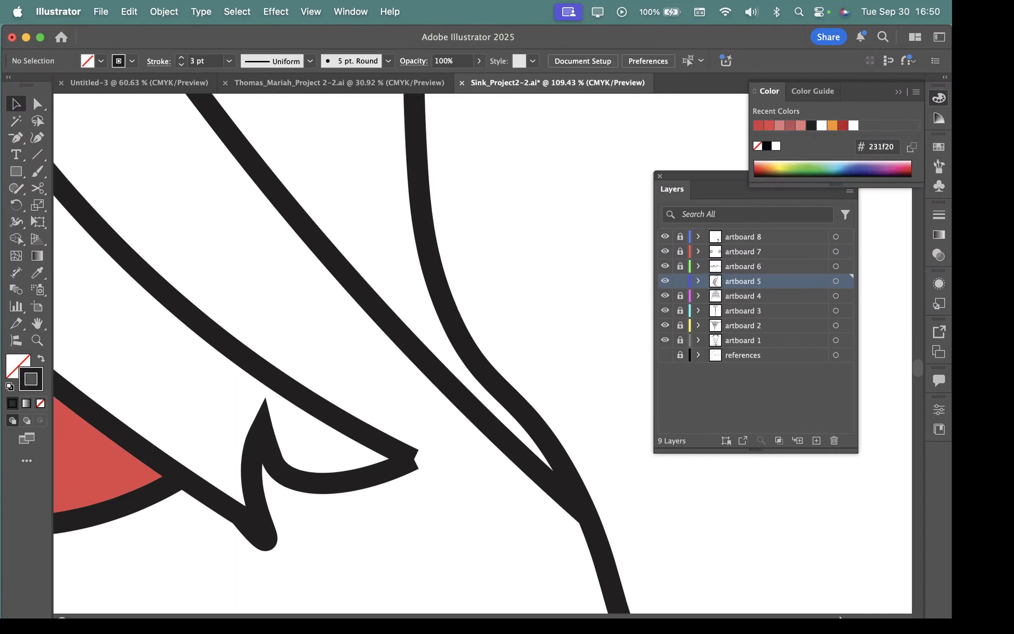
left_click_drag(390, 466, 524, 505)
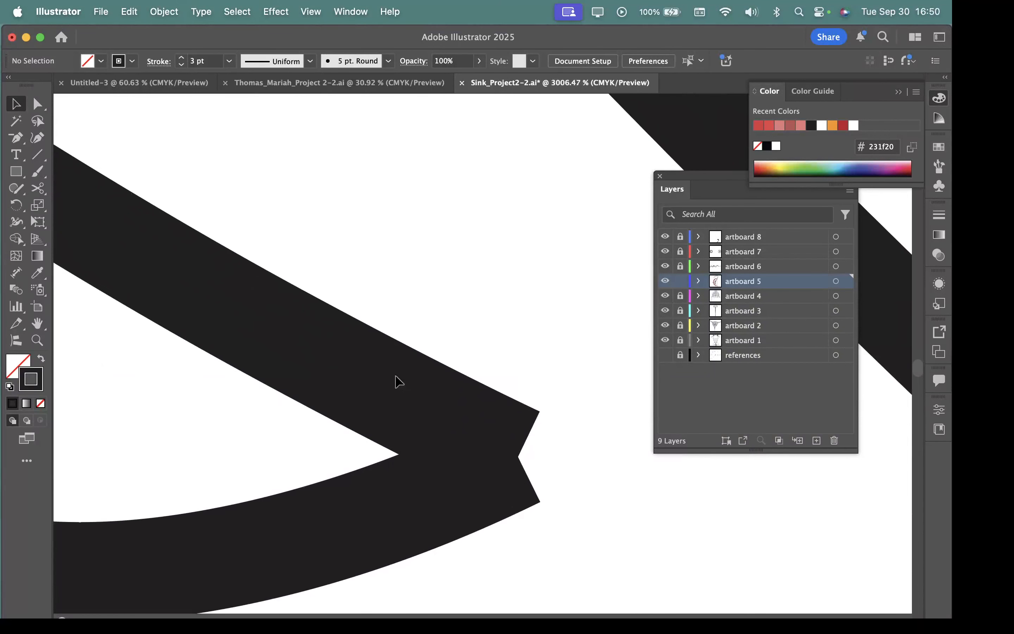
left_click(390, 394)
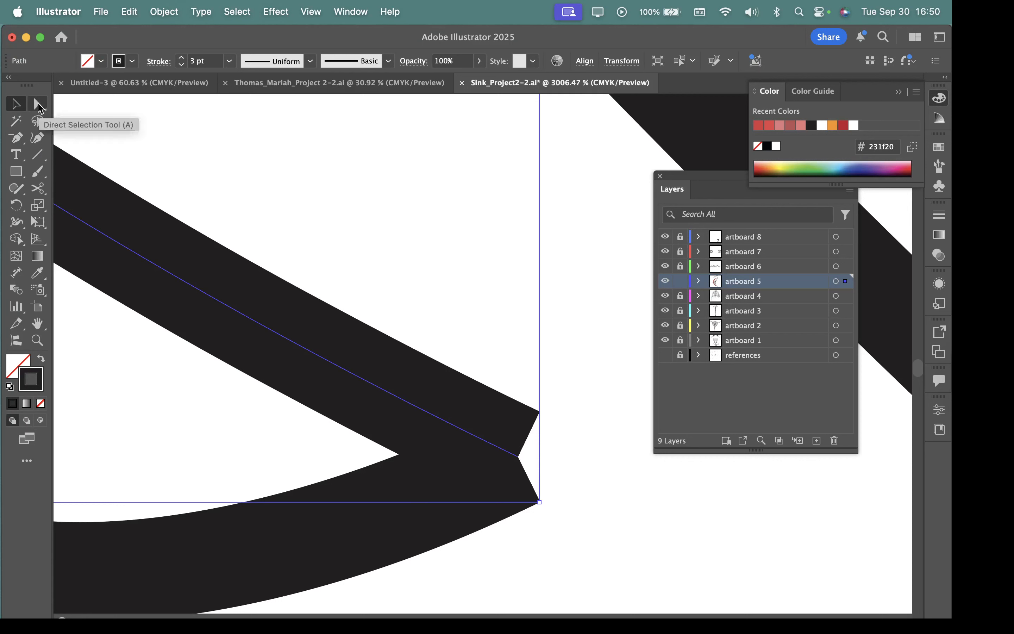
left_click_drag(26, 149, 47, 147)
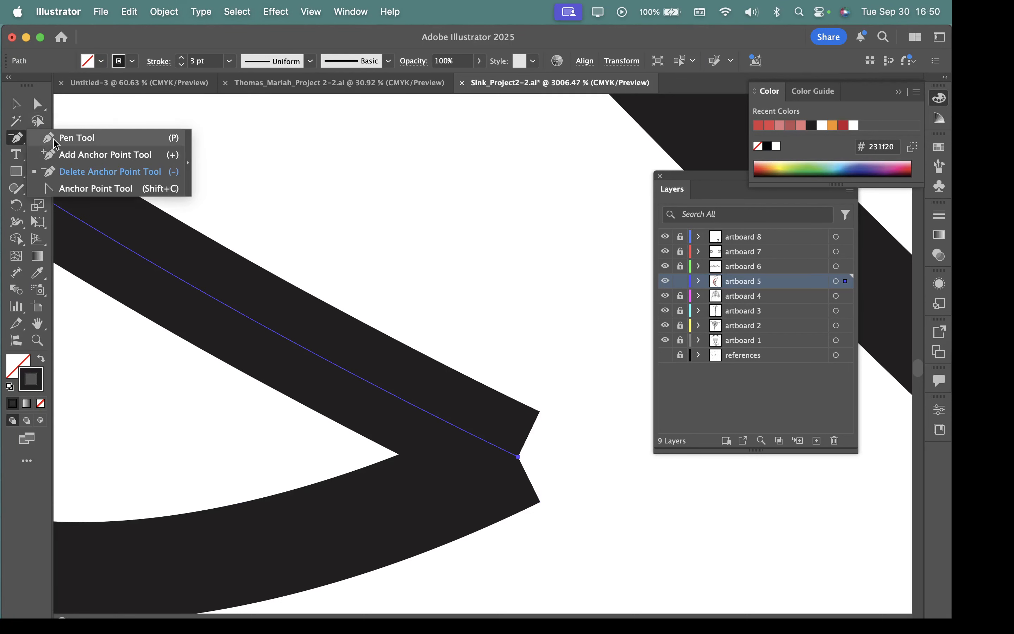
left_click(55, 141)
left_click_drag(519, 456, 531, 447)
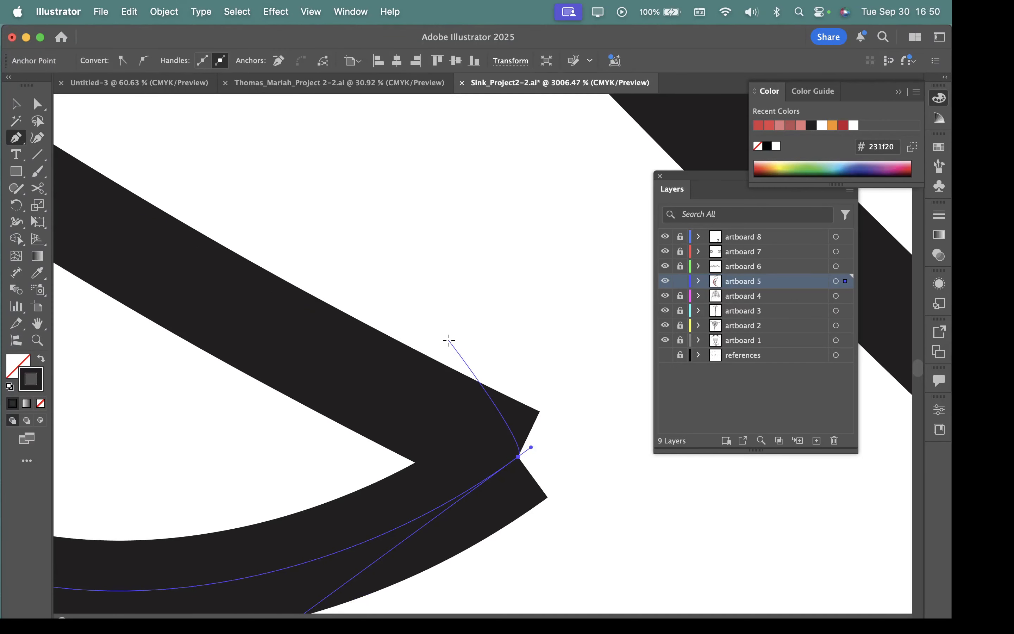
key("Escape")
key("super+z")
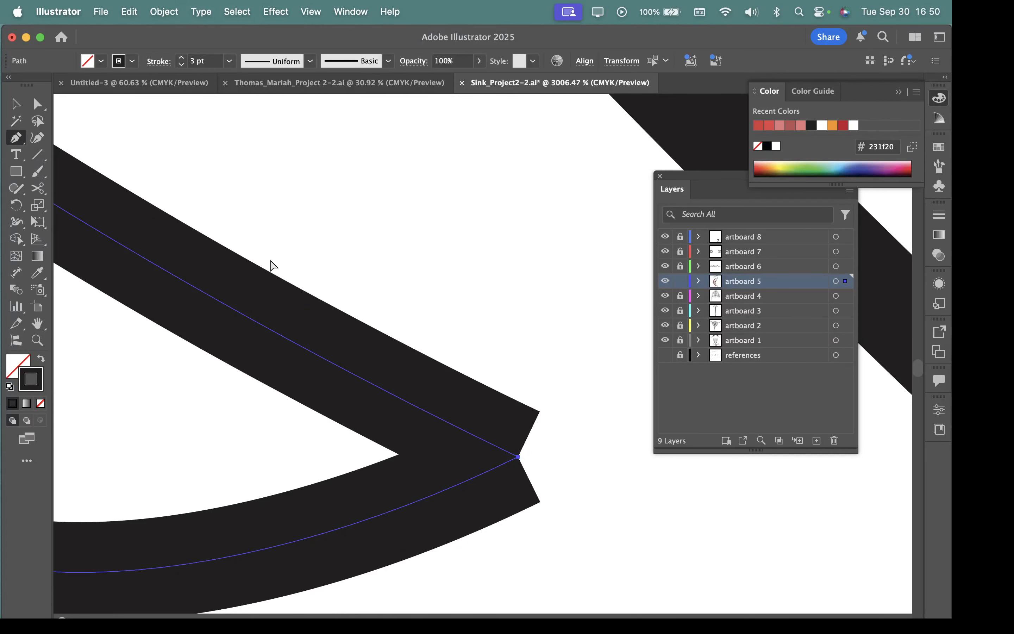
Step: Move the hooked path's end point slightly down to separate it from the long curved outline's end point
left_click(37, 105)
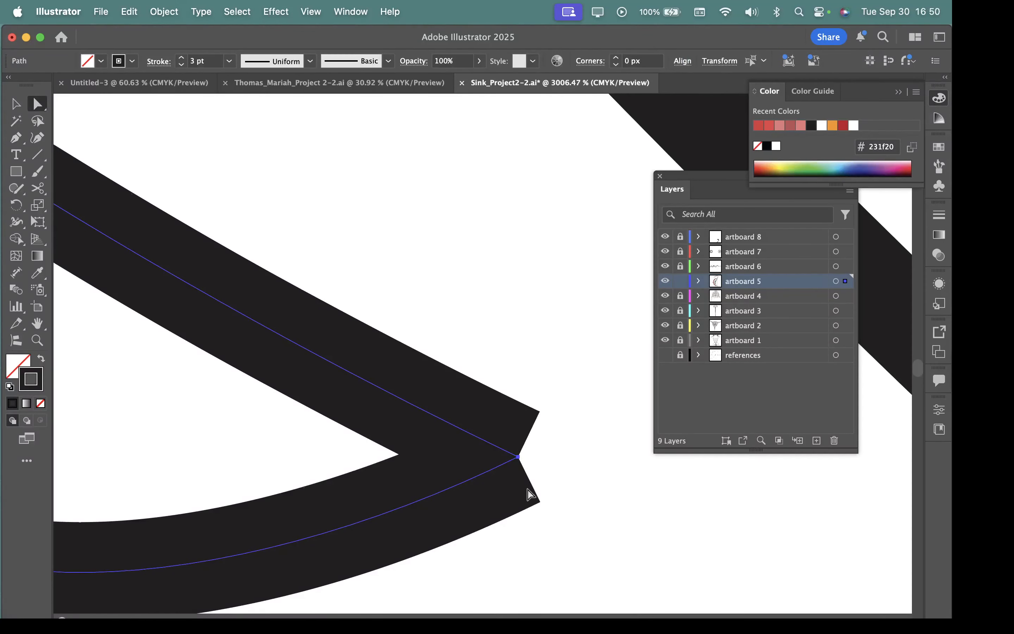
left_click(518, 459)
left_click_drag(518, 459, 525, 507)
left_click(500, 453)
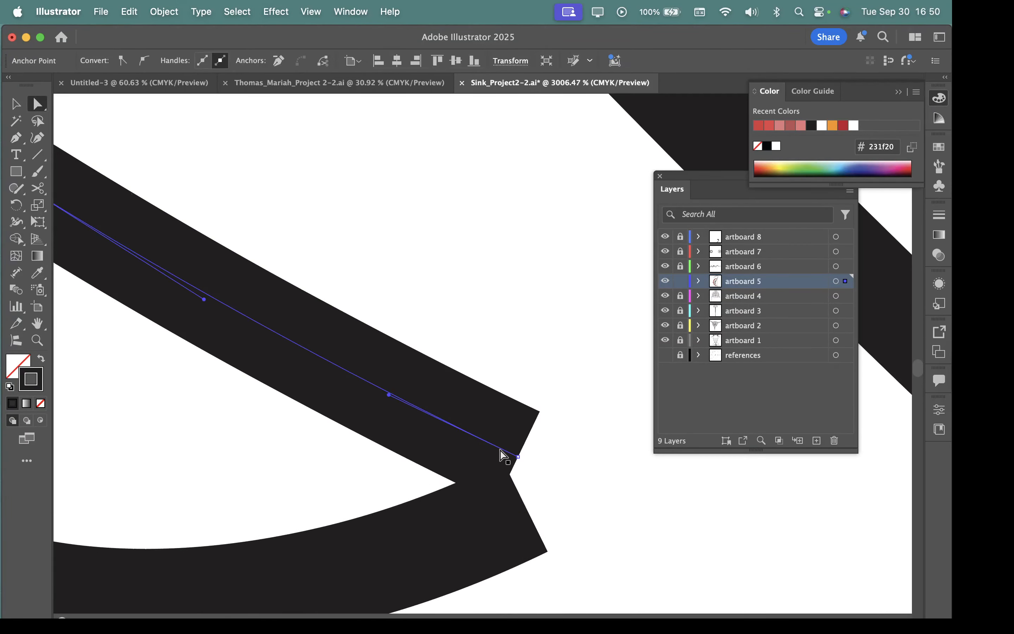
left_click(520, 523)
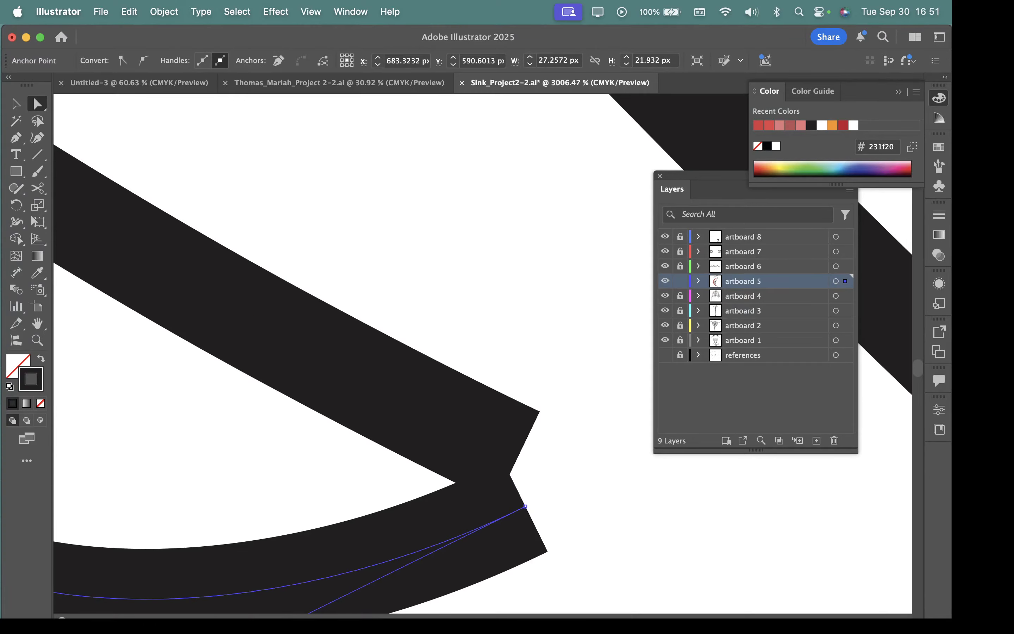
Step: Connect the hooked path's end point to the long curved outline's end point with a short curved Pen tool segment
left_click(16, 137)
left_click_drag(526, 506, 537, 499)
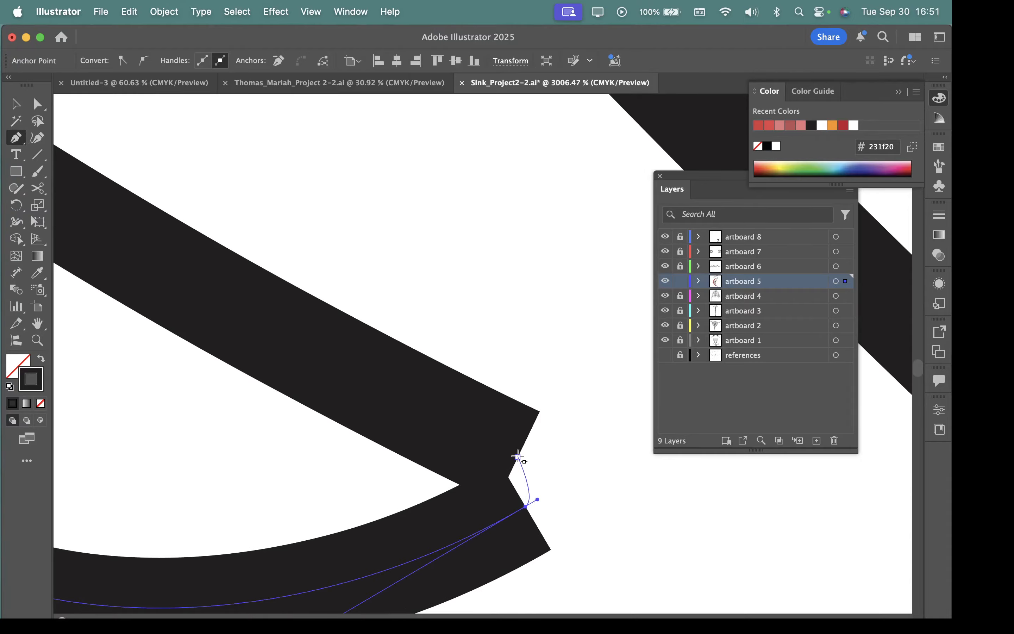
left_click_drag(518, 456, 495, 445)
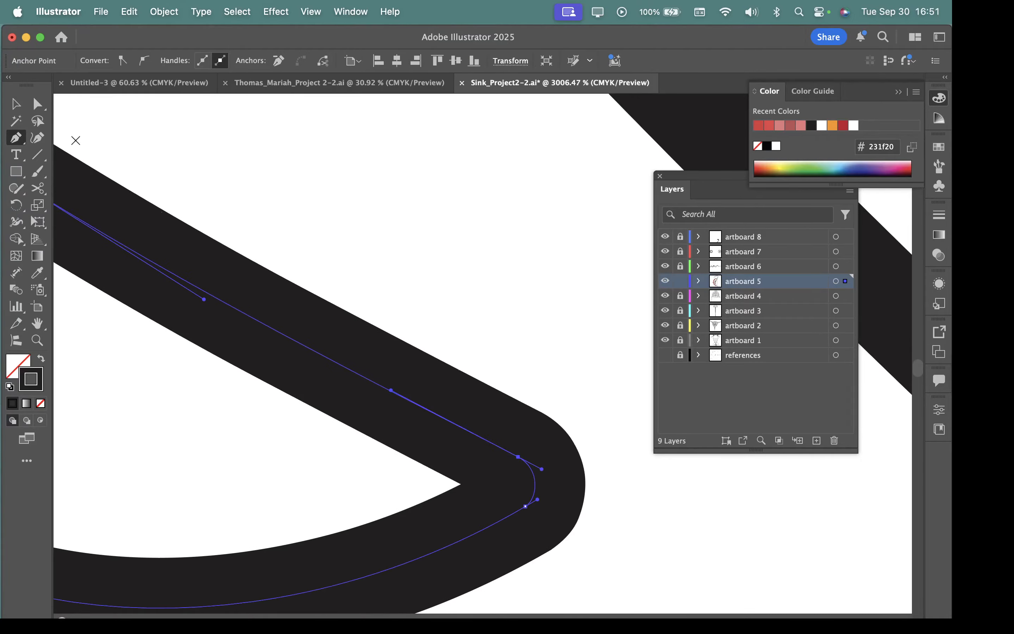
left_click(15, 103)
Step: Show the full stroke options for the joined outline at figure C's lower tip
key("super+space")
left_click_drag(661, 536, 243, 423)
key("space")
left_click_drag(616, 553, 452, 422)
key("super+space")
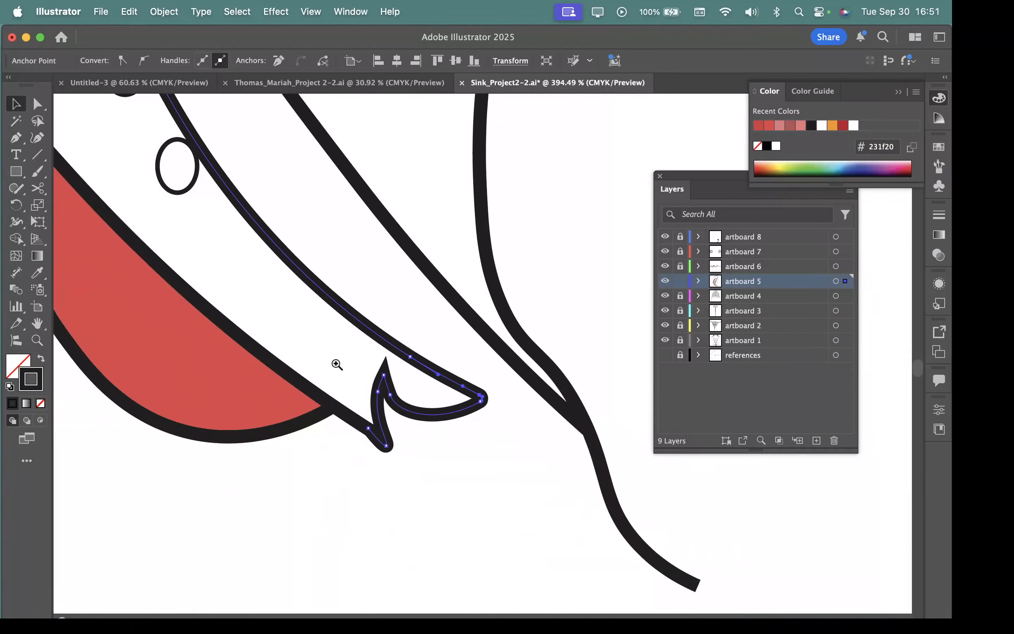
key("space")
left_click_drag(392, 387, 543, 517)
key("super+space")
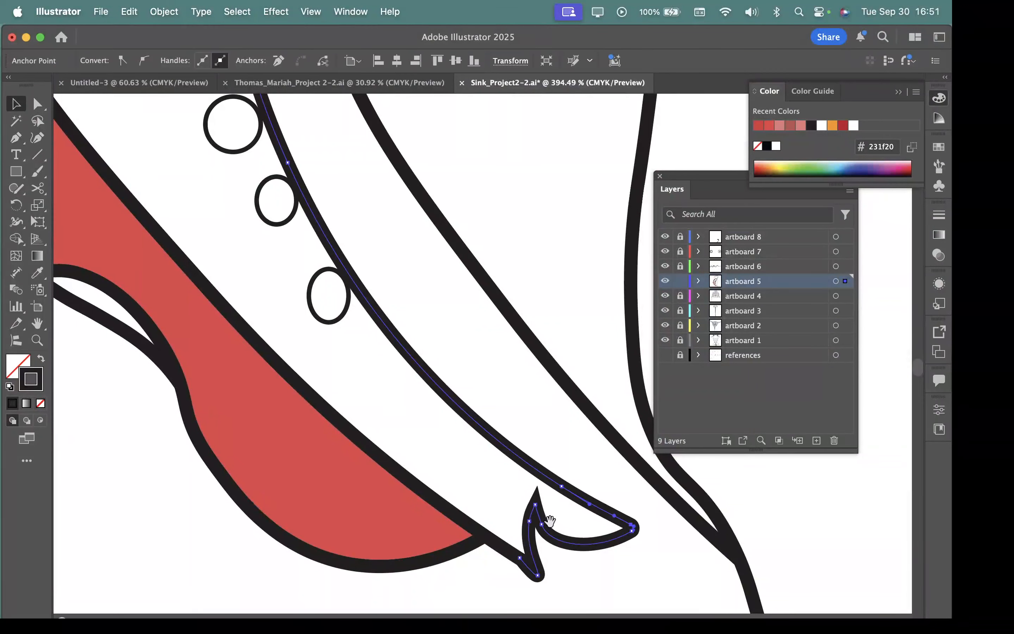
left_click(942, 215)
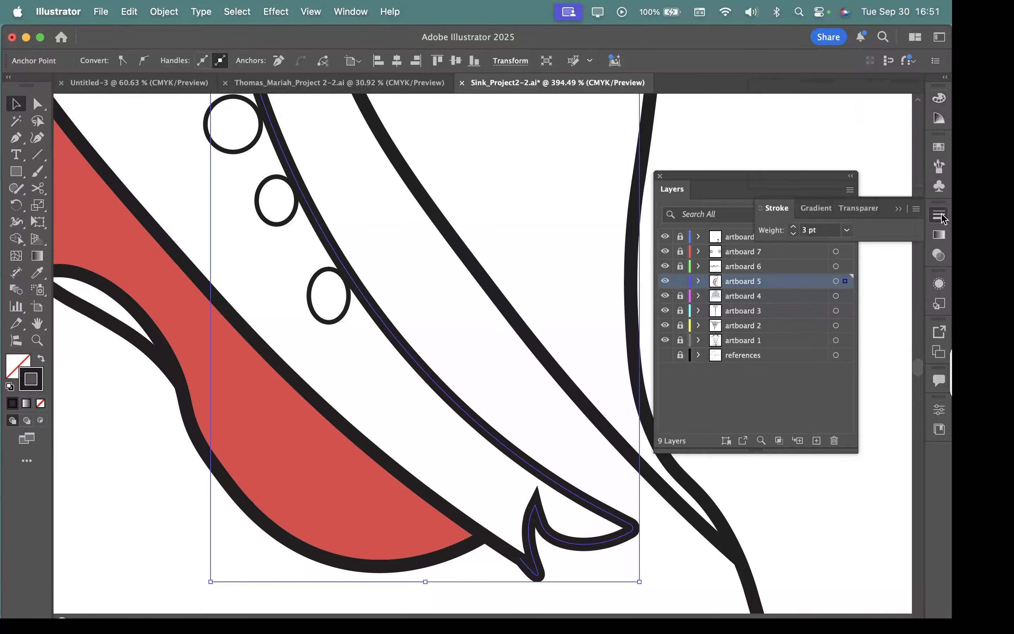
left_click(916, 210)
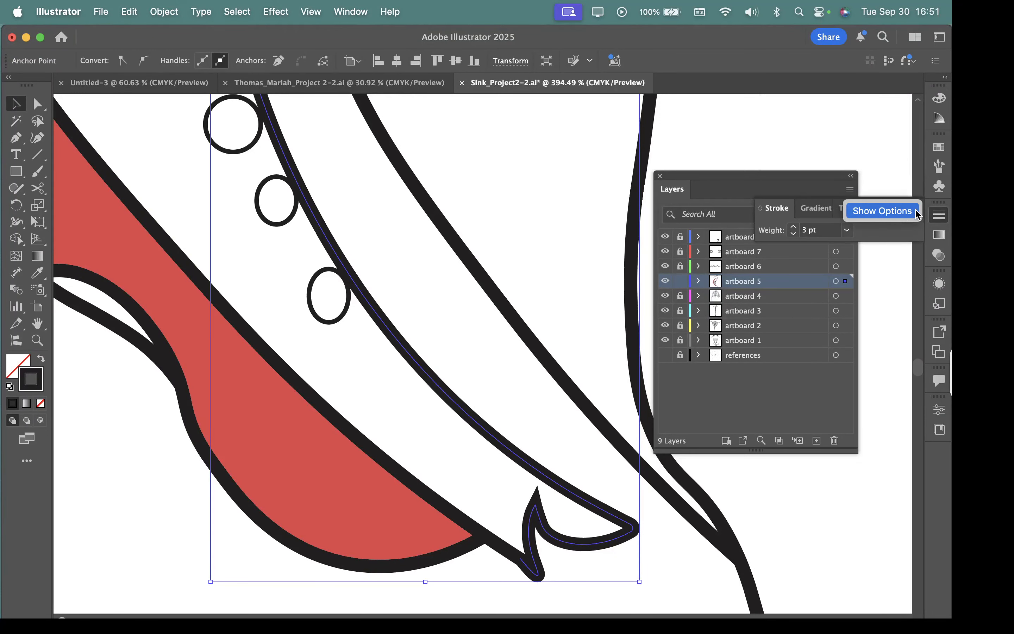
left_click(879, 211)
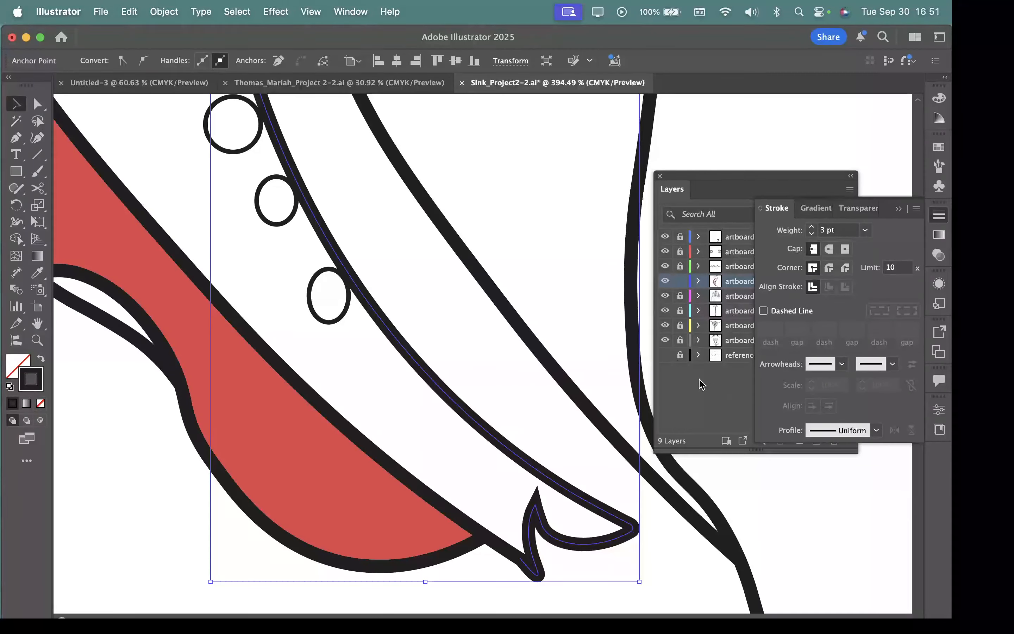
Step: Set the joined outline's stroke to a round cap and a round corner join
key("space")
left_click_drag(507, 380, 227, 152)
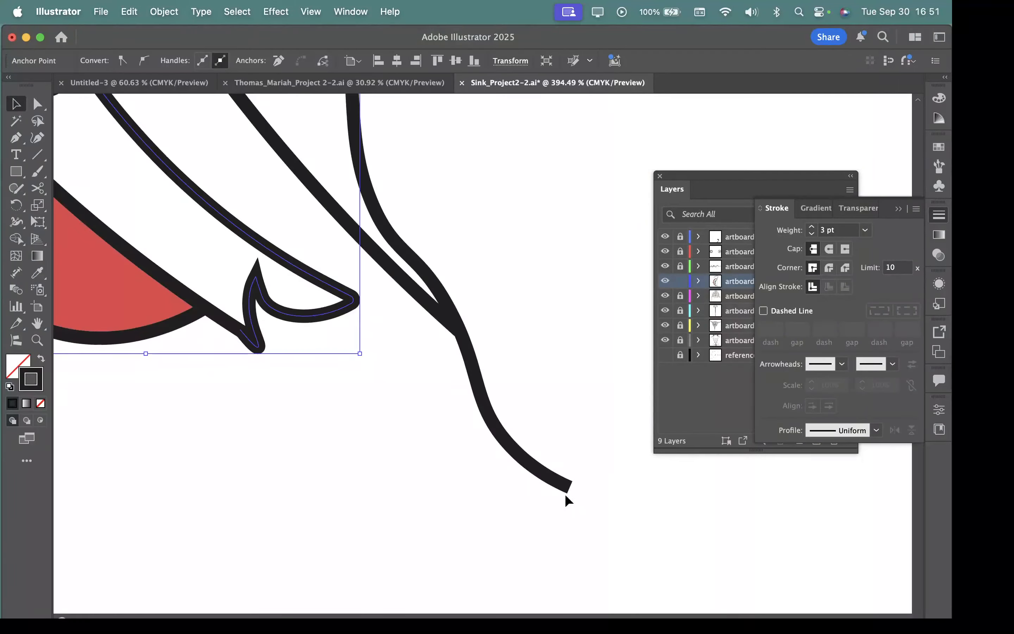
key("space")
left_click_drag(385, 351, 595, 525)
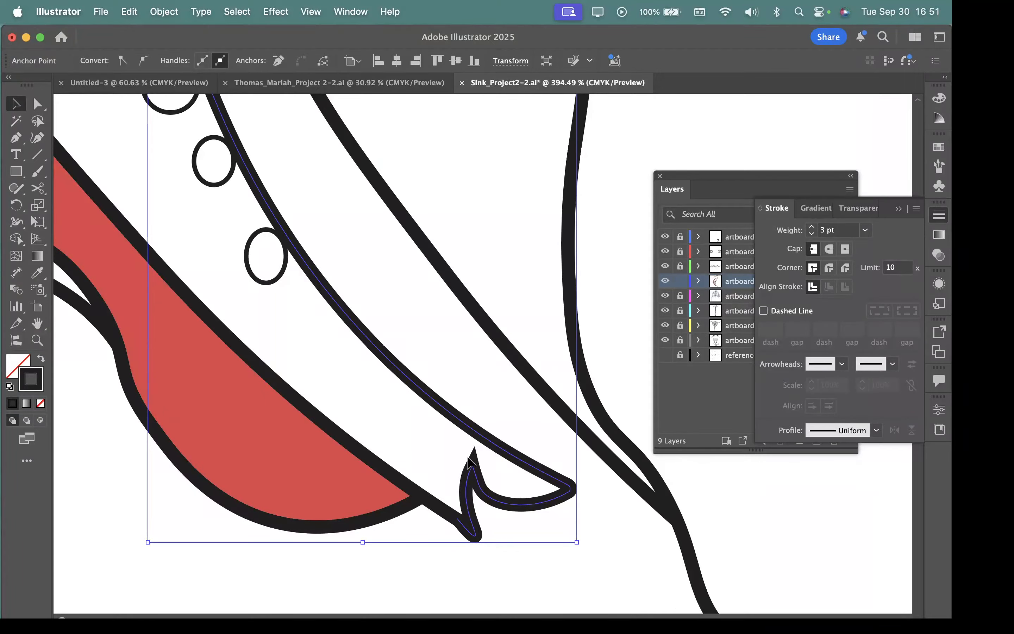
key("space")
left_click_drag(478, 453, 432, 378)
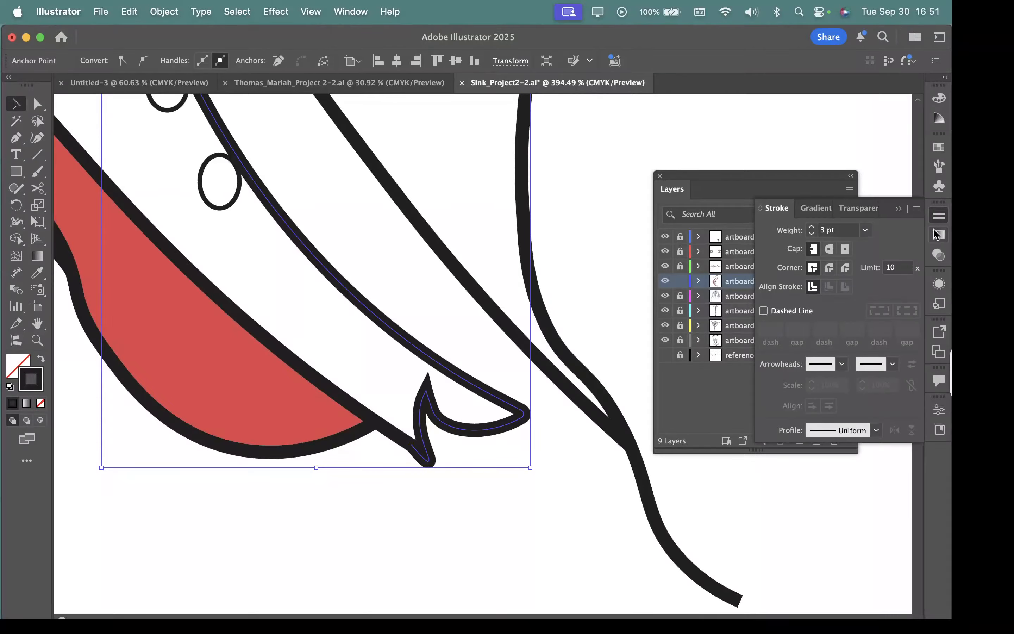
left_click(829, 250)
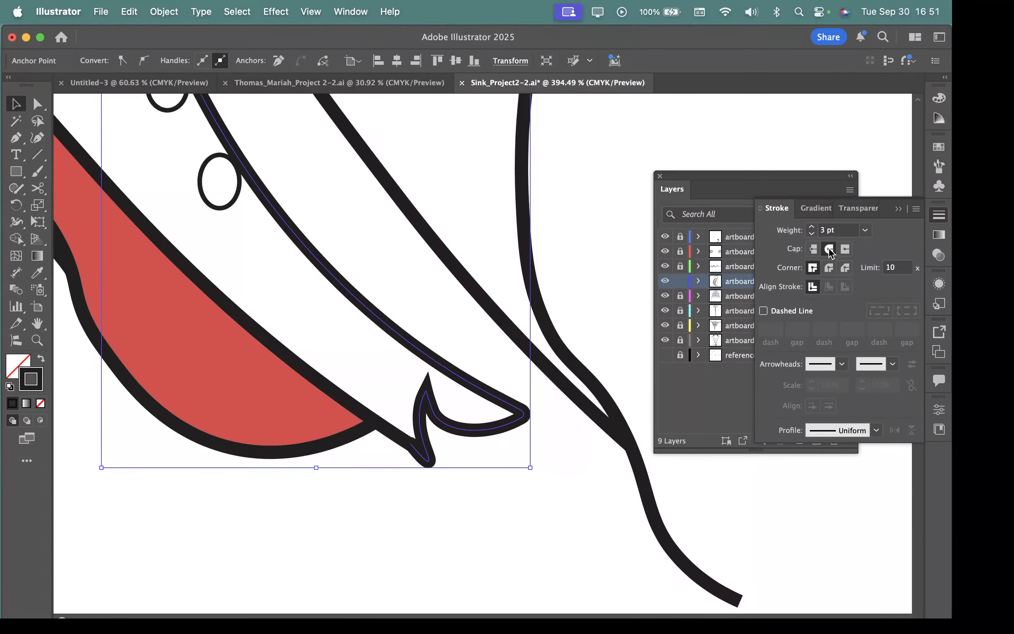
scroll(396, 380, "up", 5)
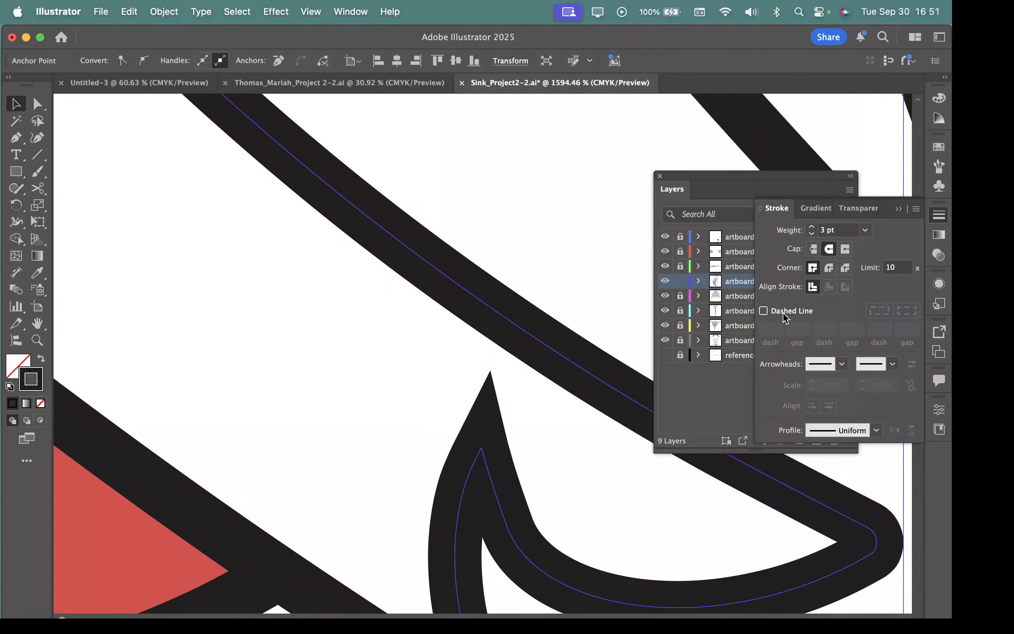
left_click(830, 269)
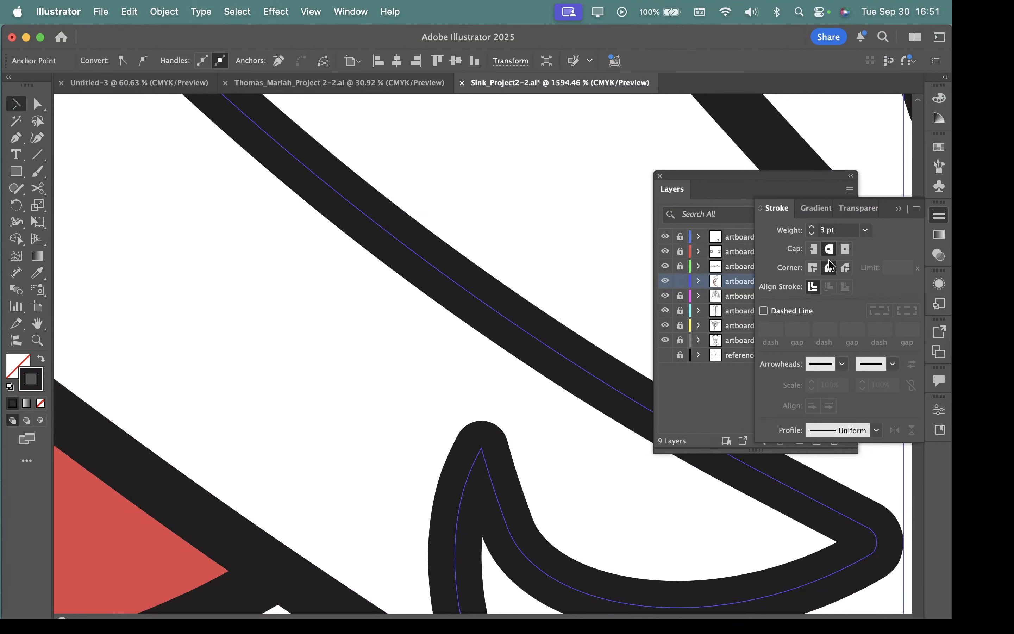
Step: Apply a round cap to the long line that trails off below figure C's lower tip
mouse_move(540, 554)
left_mouse_down()
mouse_move(457, 491)
mouse_move(462, 461)
left_mouse_up()
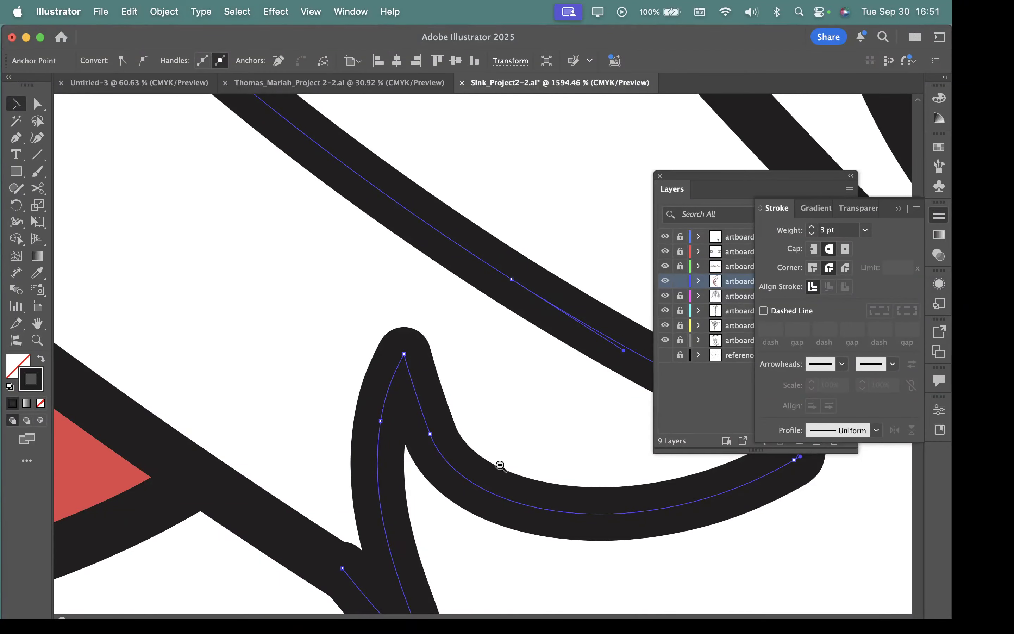
scroll(497, 465, "down", 5)
left_click(478, 433)
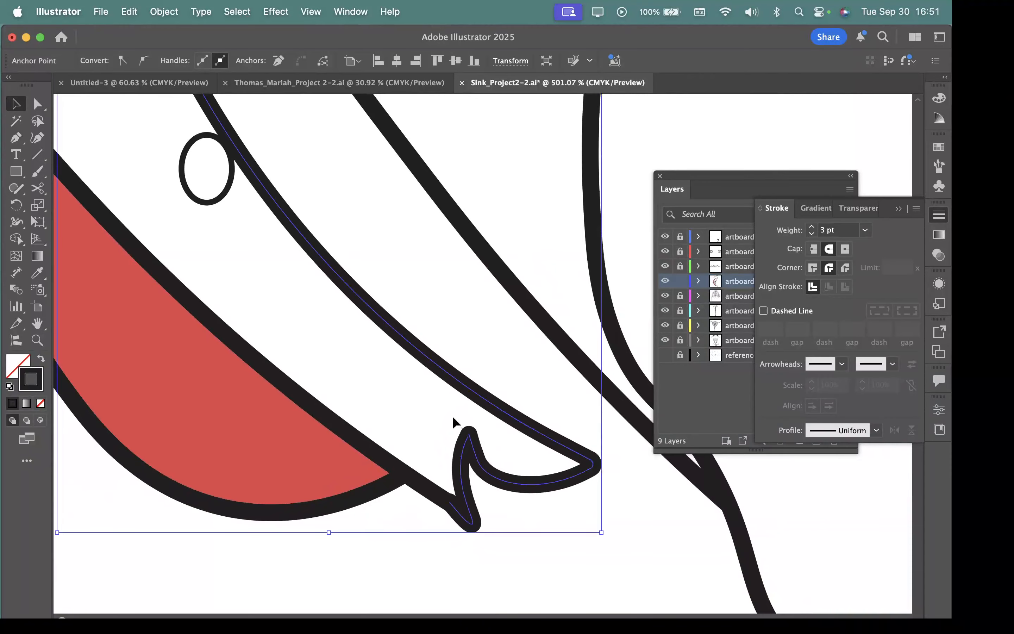
left_click_drag(531, 503, 347, 440)
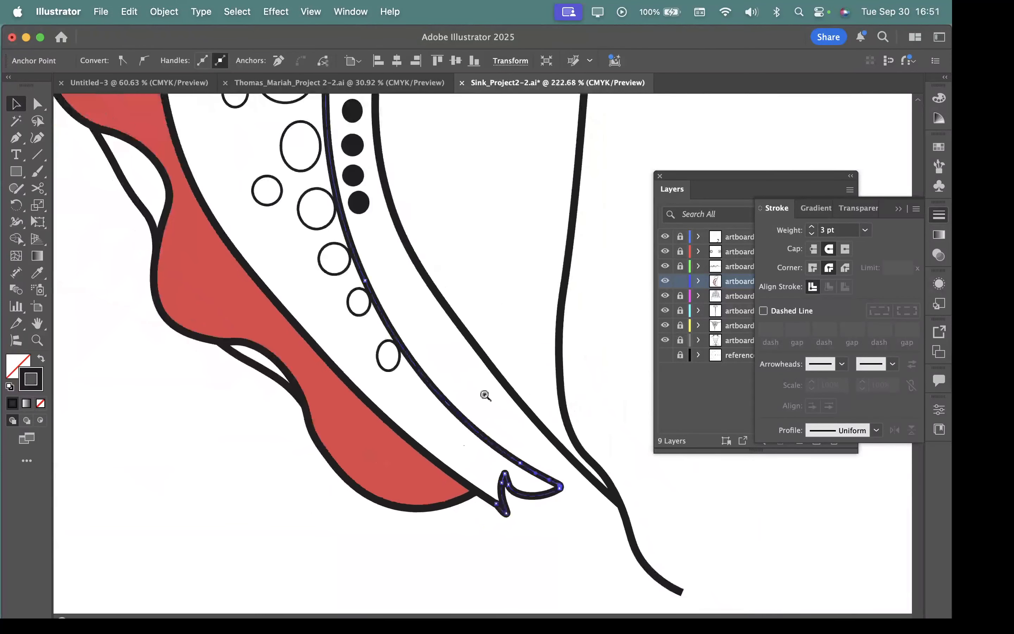
left_click_drag(515, 388, 326, 224)
left_click(484, 425)
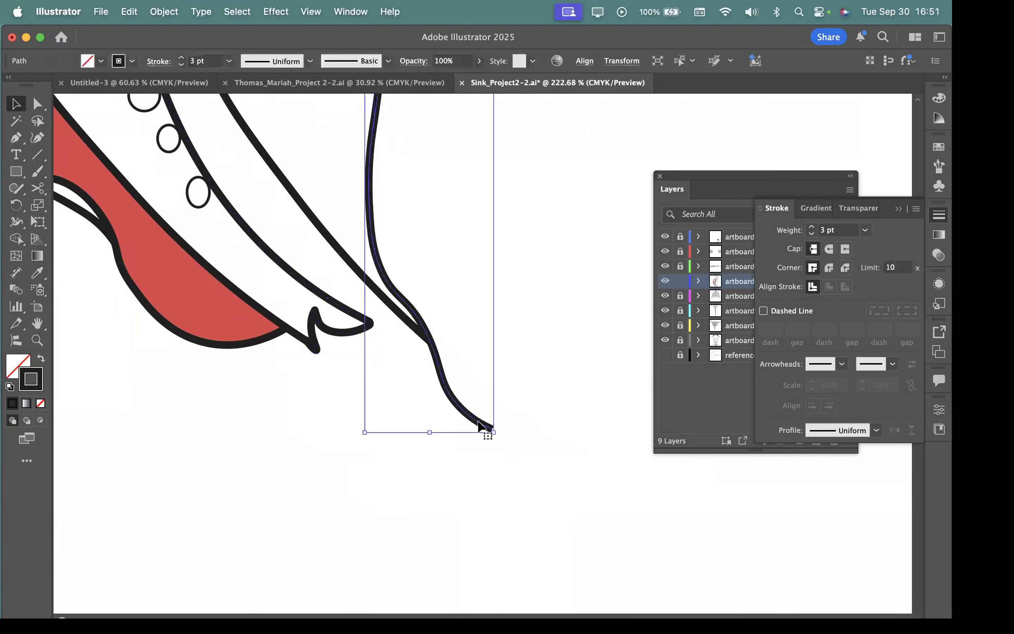
left_click_drag(497, 444, 753, 570)
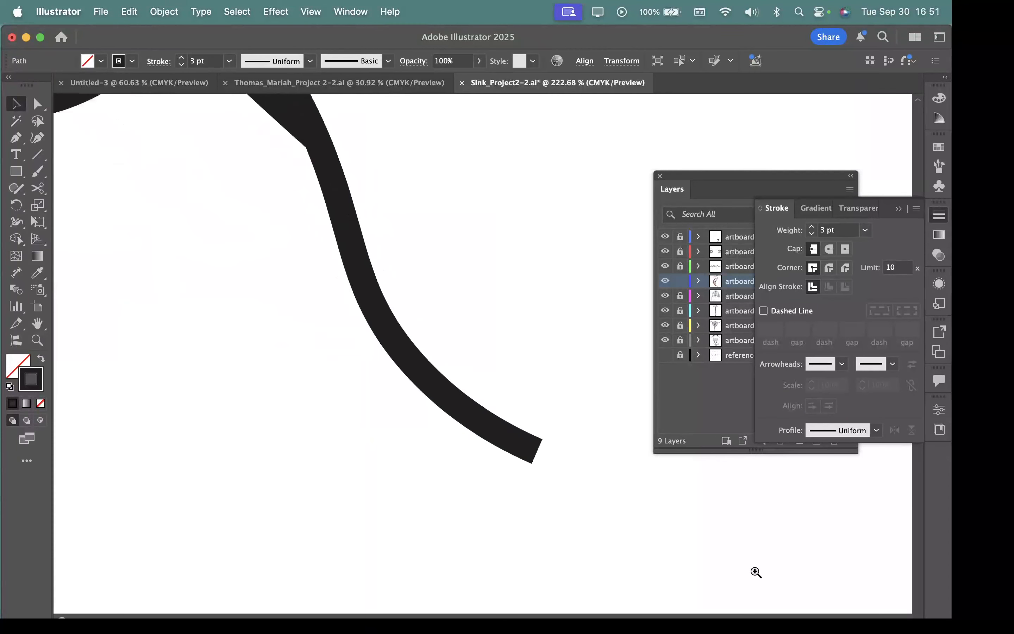
left_click(831, 250)
Step: Apply a round cap to the three long curved lines above figure C's upper tip
left_click_drag(572, 477, 158, 380)
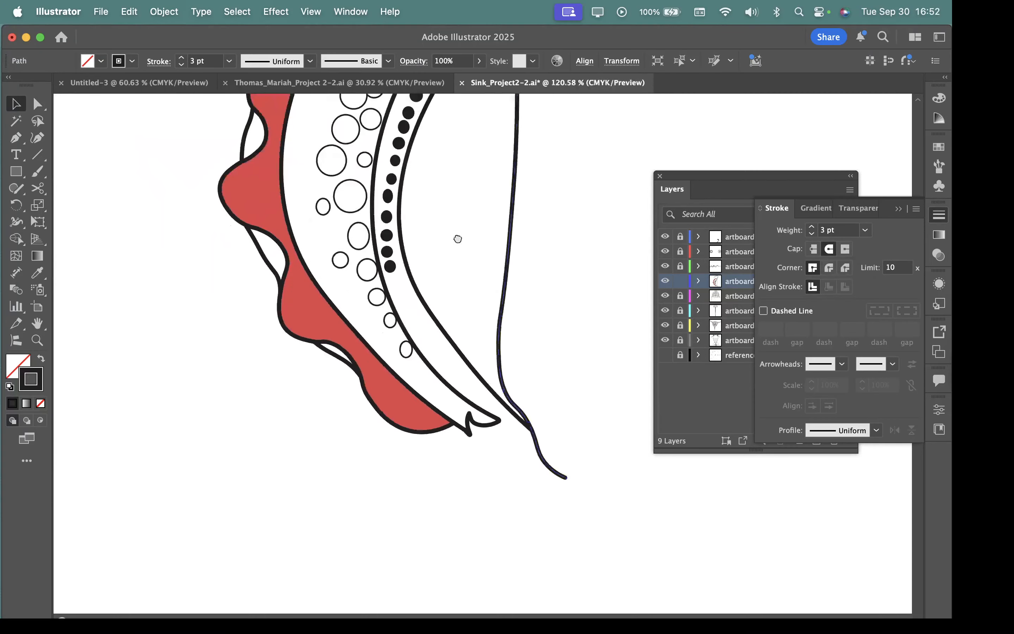
left_click_drag(458, 239, 443, 612)
left_click_drag(406, 153, 451, 290)
left_click_drag(332, 293, 383, 326)
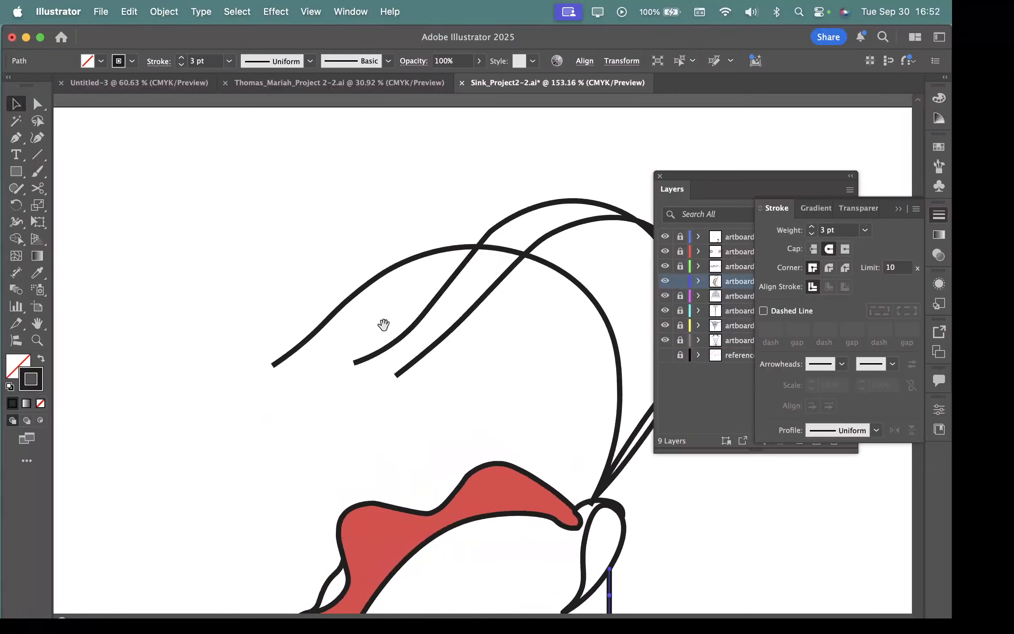
left_click(415, 360)
left_click(372, 356, "shift")
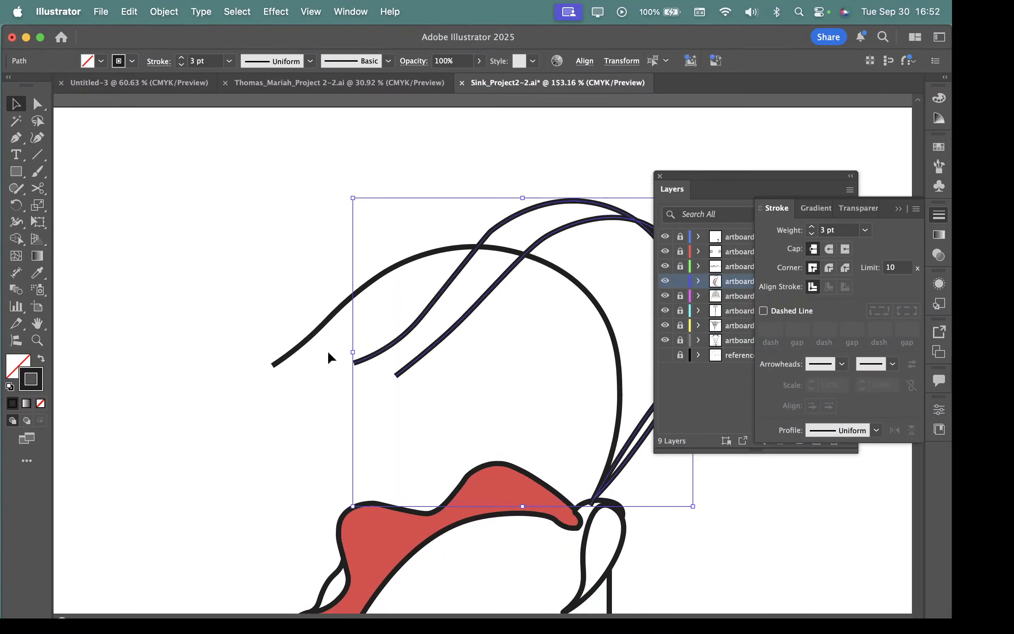
left_click(298, 350, "shift")
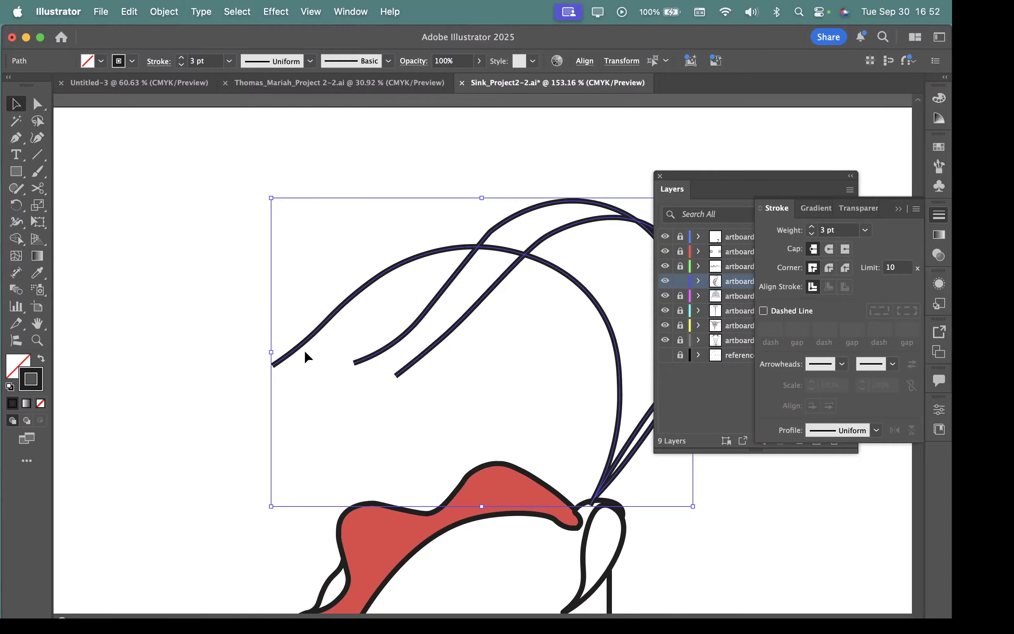
left_click(829, 249)
left_click(194, 436)
key("super+space")
left_click_drag(263, 343, 712, 572)
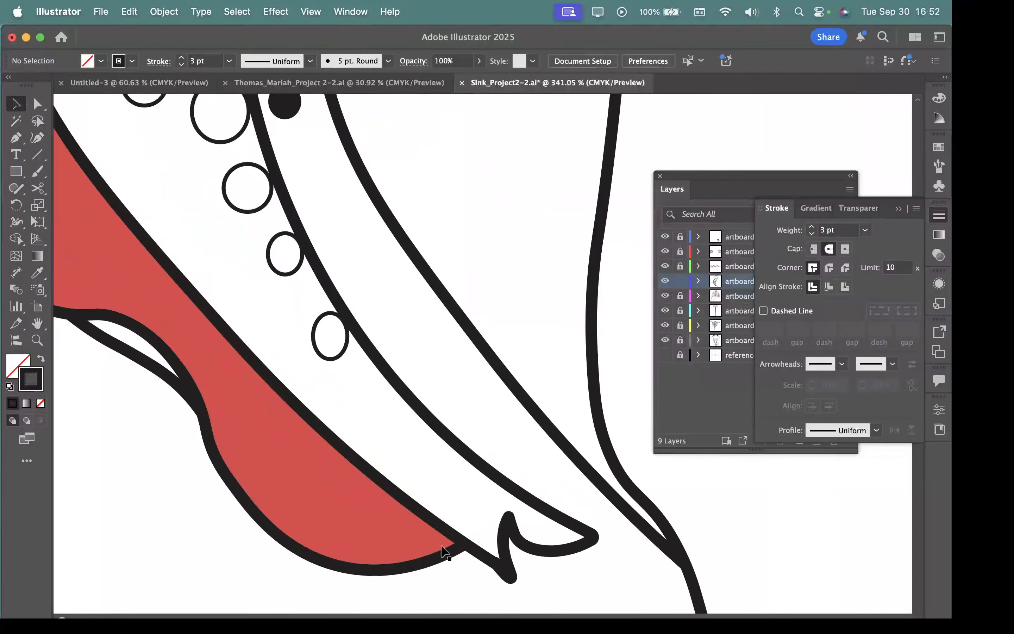
left_click_drag(203, 389, 371, 580)
key("super+space")
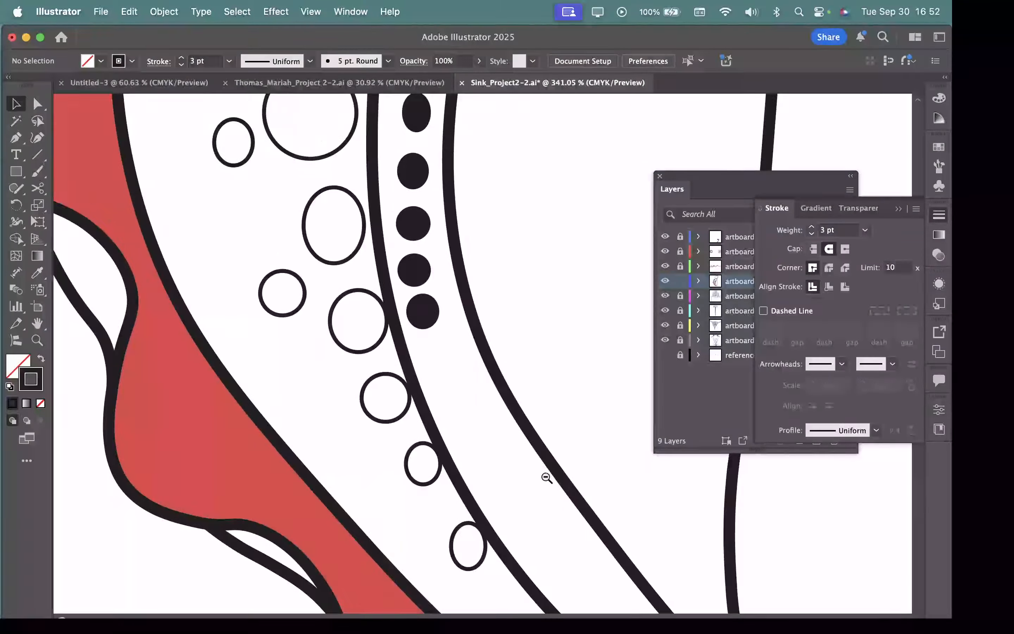
left_click_drag(544, 477, 431, 492)
left_click_drag(498, 501, 372, 510)
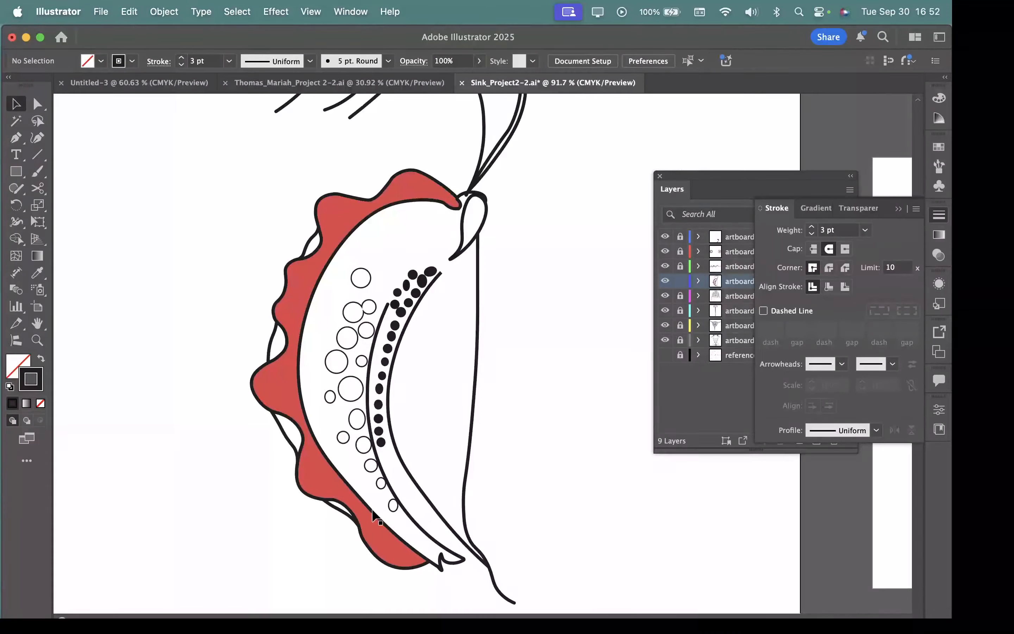
left_click(382, 477)
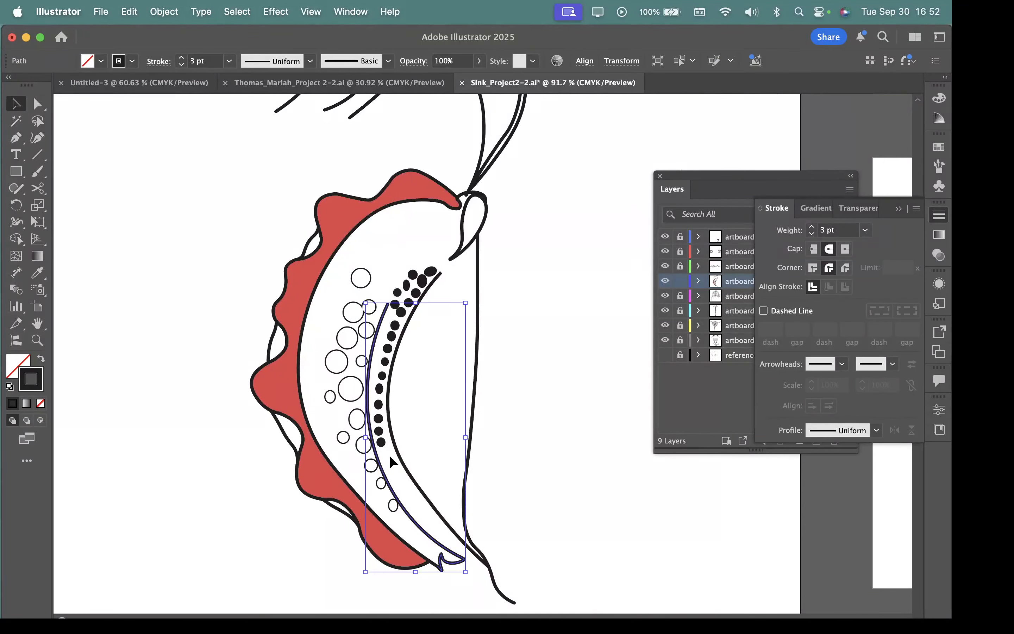
left_click_drag(379, 465, 363, 448)
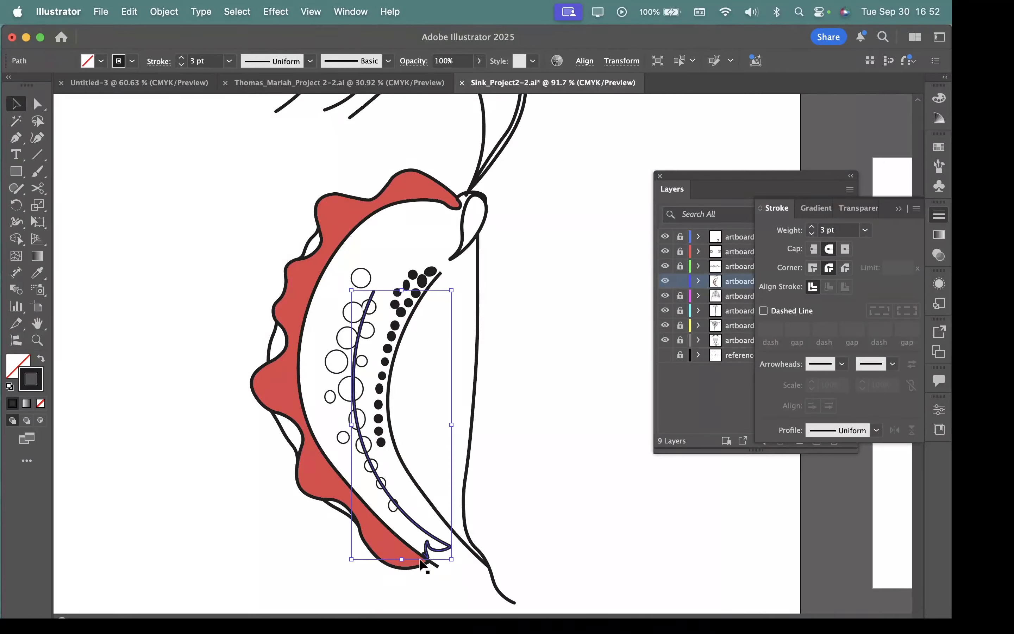
key("super+z")
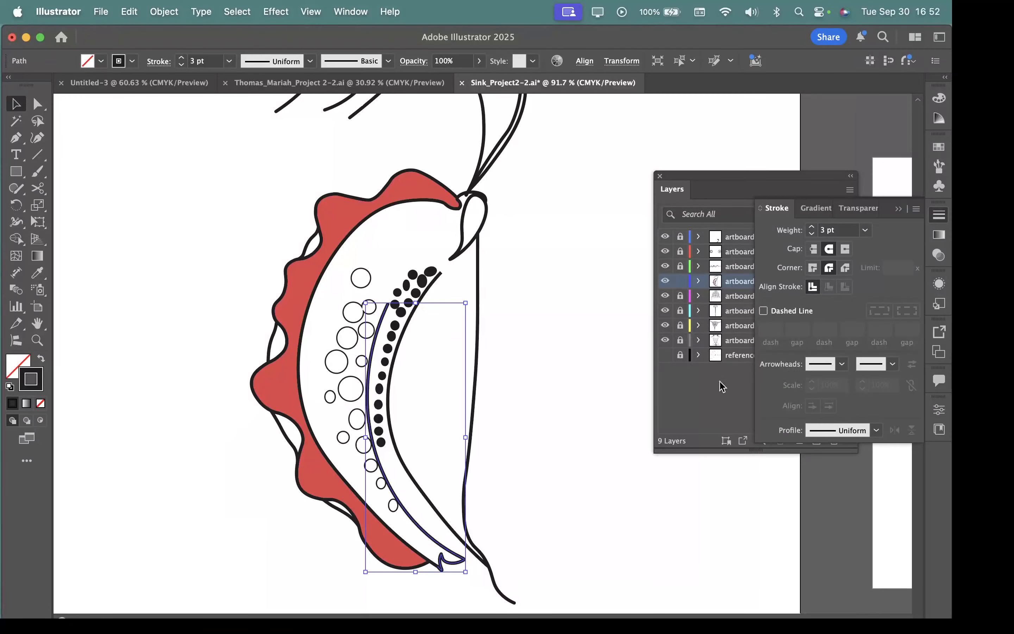
Step: Show the references layer and move all of artboard 5's line art aside to uncover the reference drawing of figure C
left_click(665, 356)
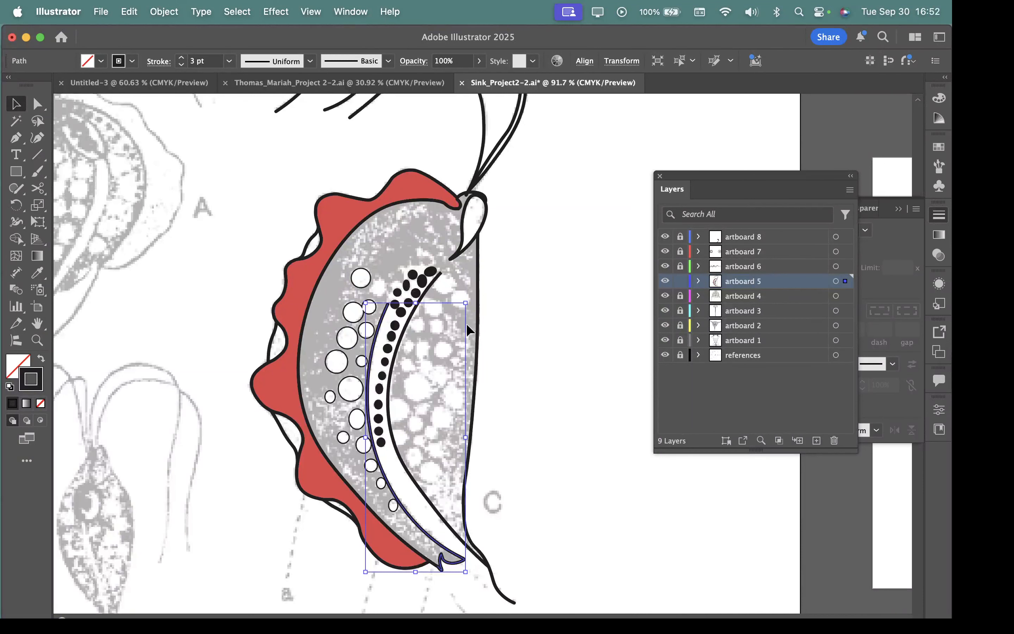
left_click(591, 508)
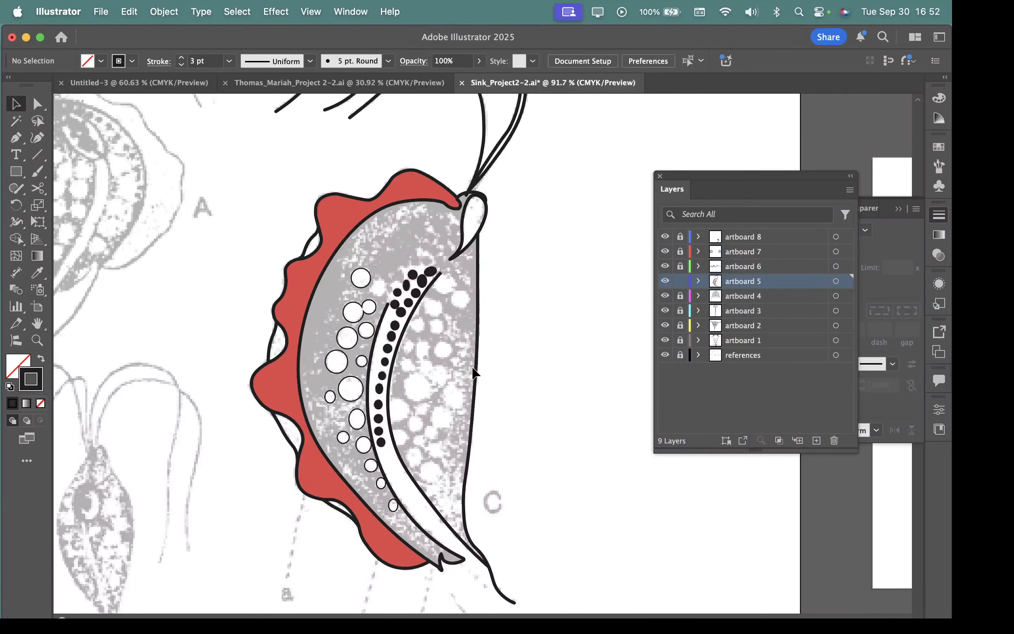
key("super+a")
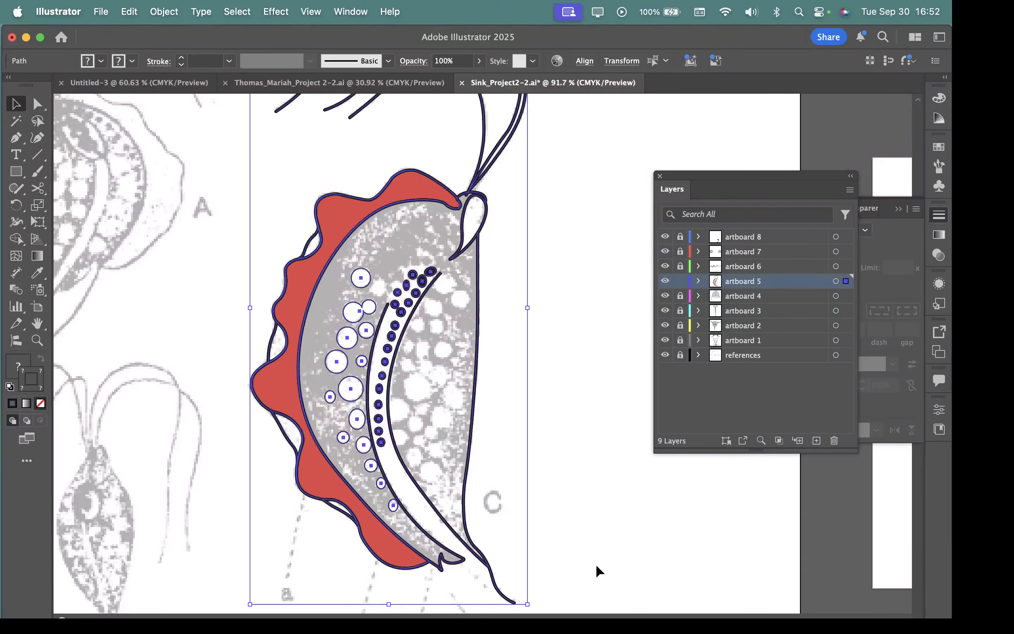
scroll(564, 527, "down", 5)
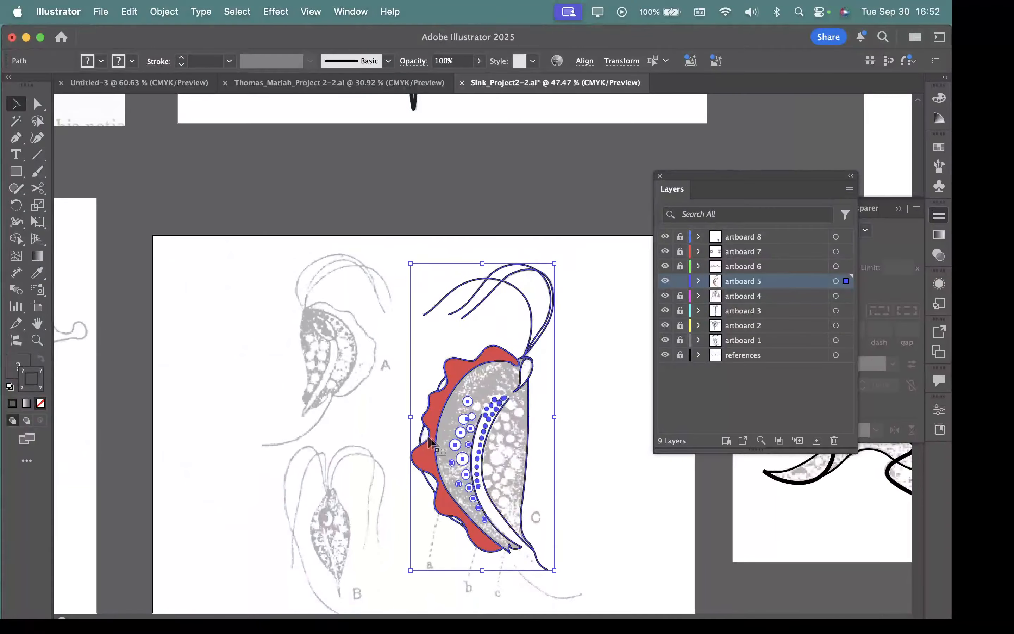
mouse_move(434, 444)
left_mouse_down()
mouse_move(532, 478)
mouse_move(588, 512)
left_mouse_up()
scroll(553, 471, "up", 10)
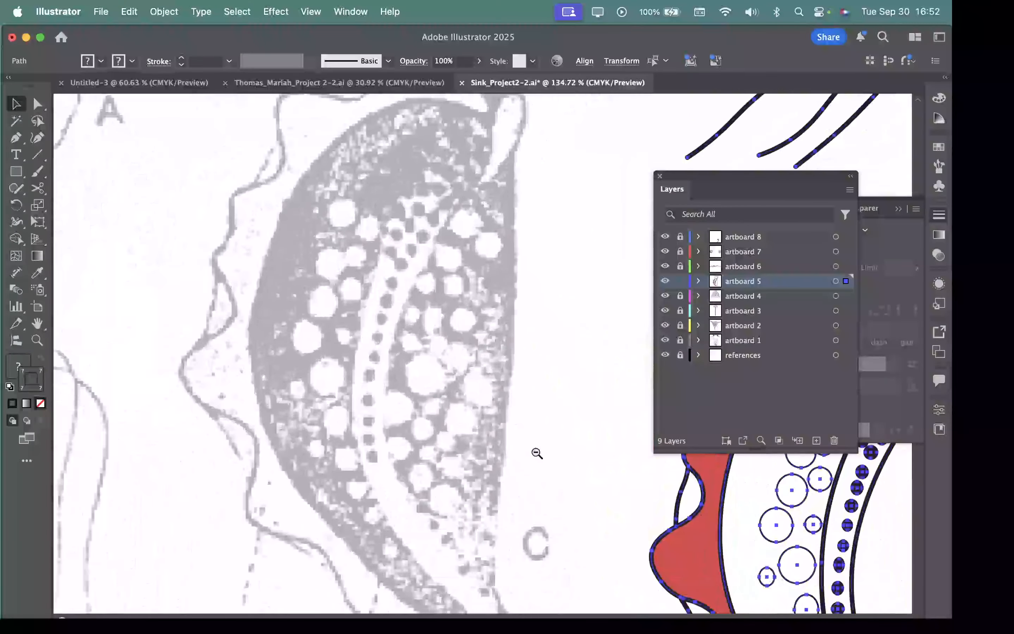
Step: Trace the outer curved edge of reference figure C's shaded body with the Pen tool, from its top to its lower tip
scroll(490, 430, "down", 4)
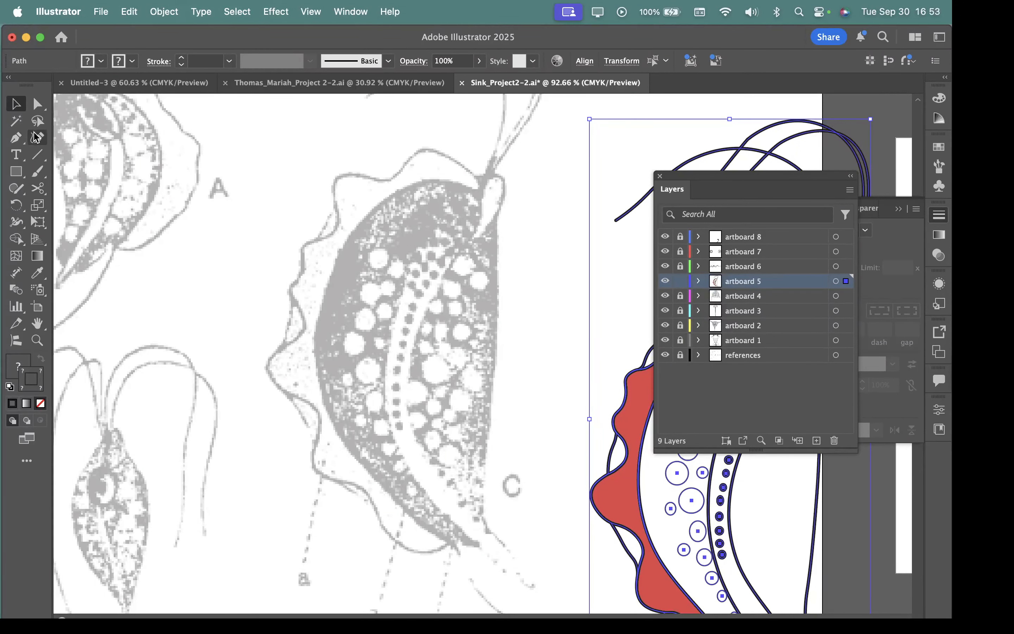
left_click(16, 140)
left_click_drag(17, 143, 58, 137)
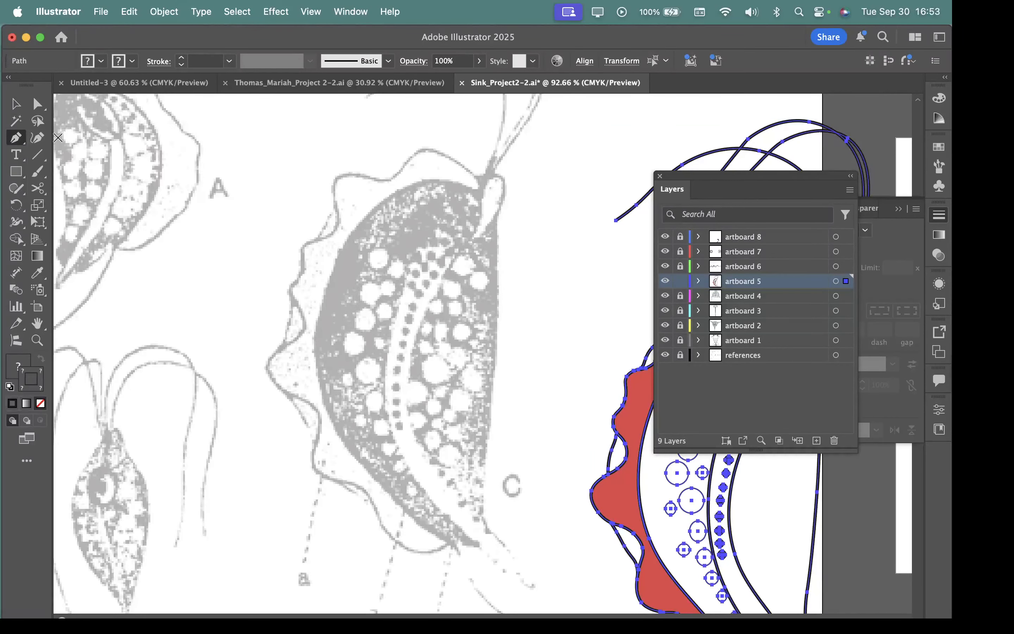
scroll(377, 428, "up", 2)
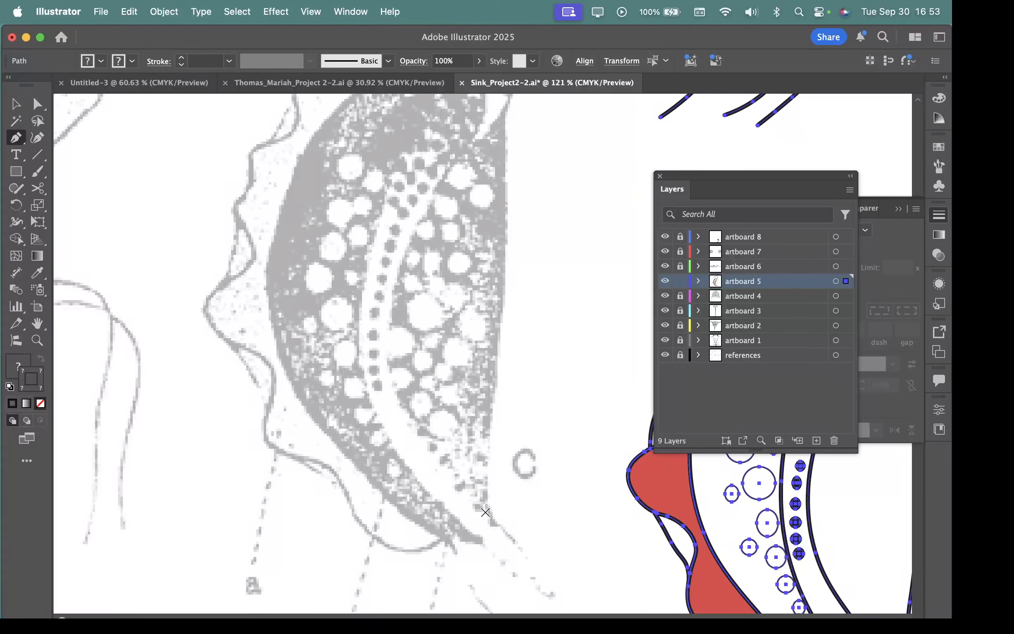
scroll(482, 292, "up", 5)
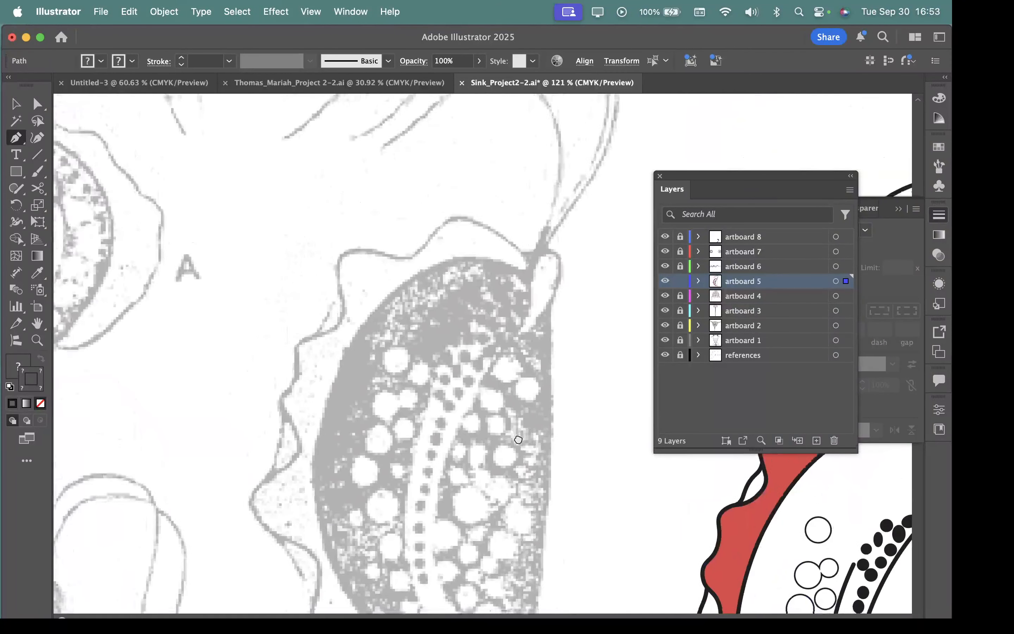
mouse_move(498, 207)
left_mouse_down()
mouse_move(469, 198)
mouse_move(382, 219)
left_mouse_up()
left_click_drag(315, 312, 298, 357)
scroll(266, 288, "down", 6)
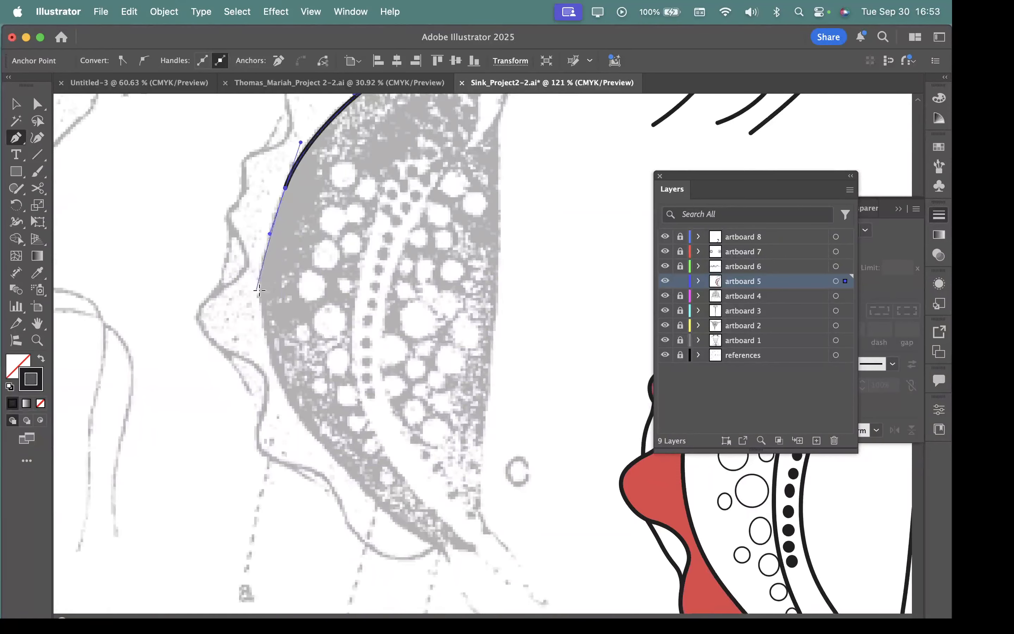
left_click_drag(259, 290, 263, 312)
left_click_drag(285, 400, 300, 409)
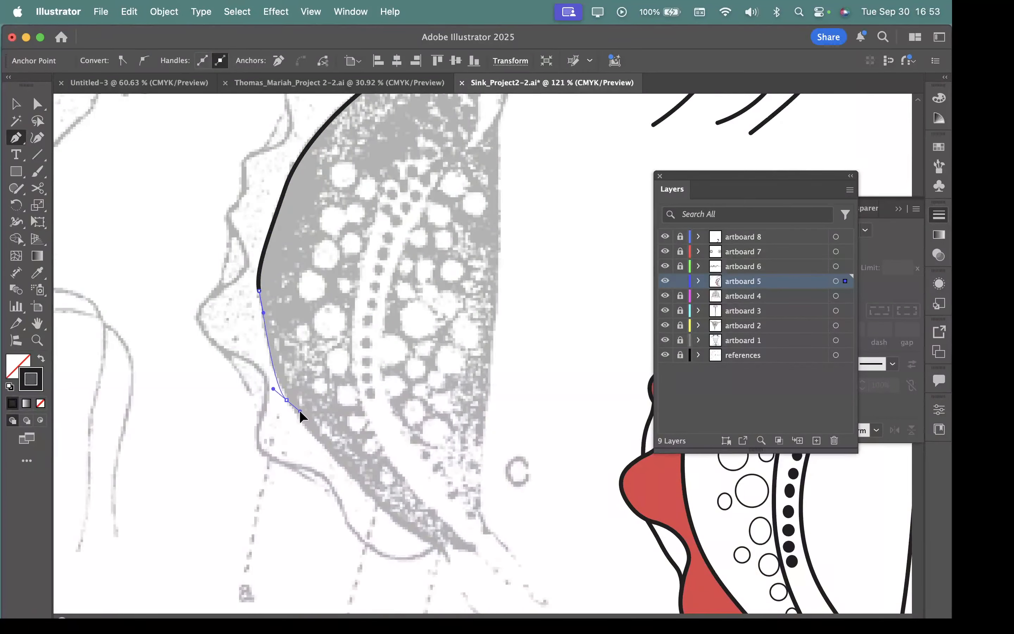
left_click_drag(353, 483, 368, 493)
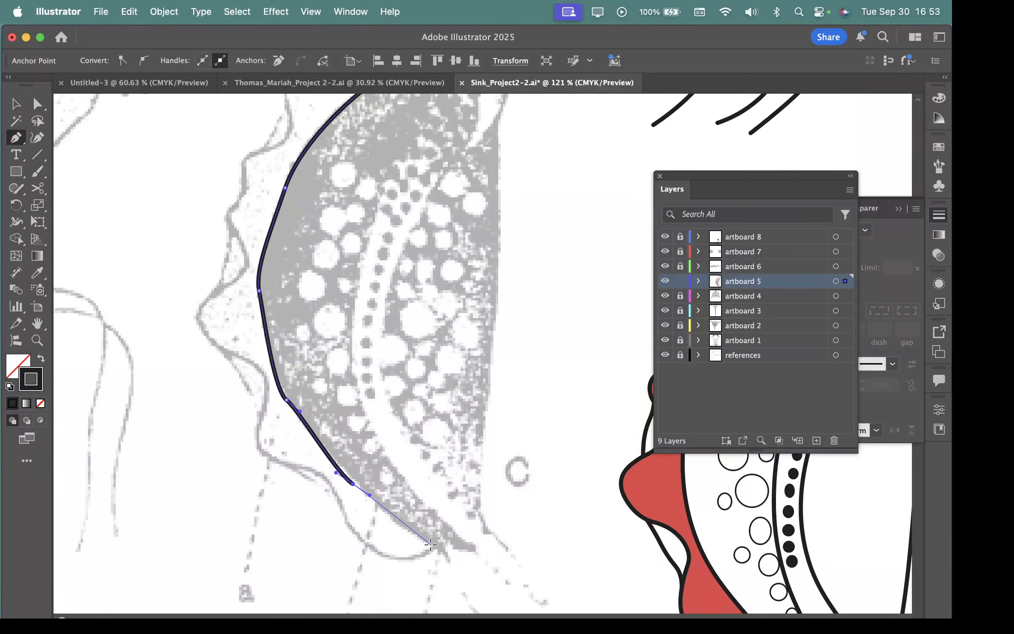
left_click_drag(430, 544, 450, 550)
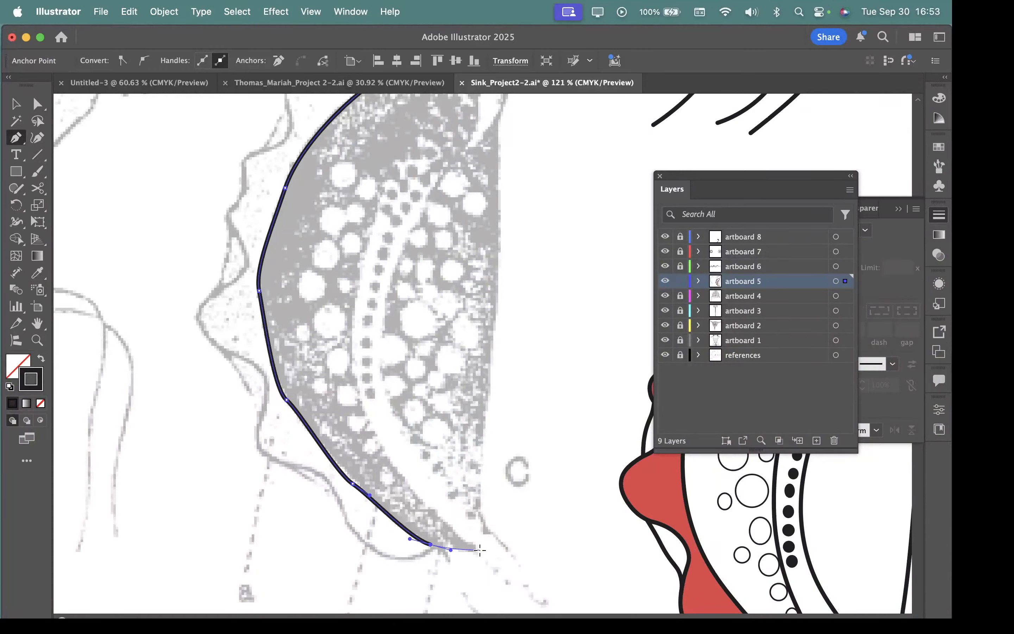
left_click(476, 549)
Step: Continue the Pen path up the outer side of the dotted band and around the band's rounded upper end
left_click_drag(408, 485, 391, 459)
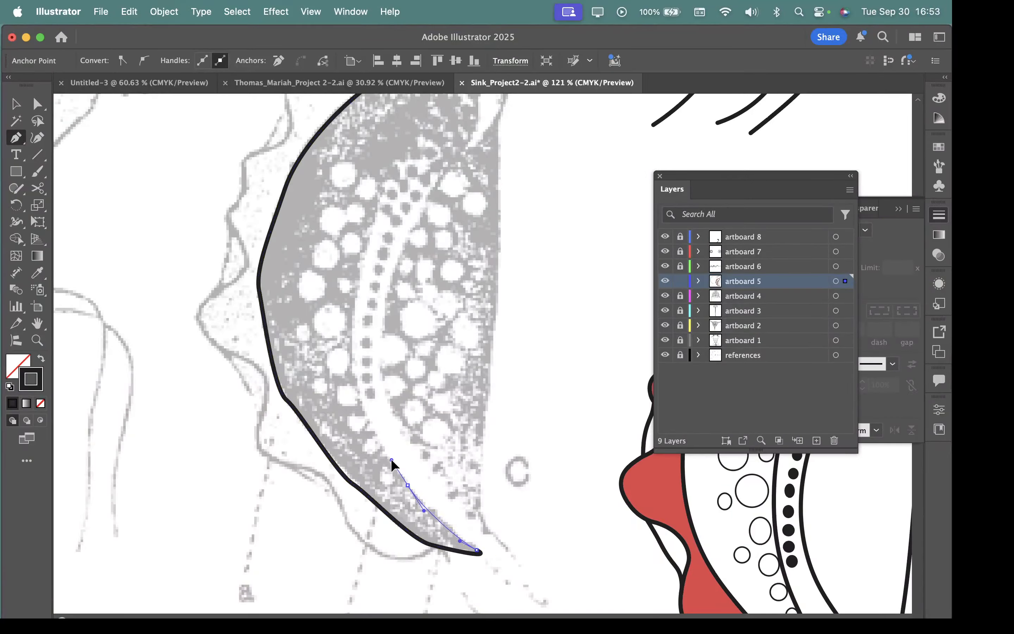
left_click_drag(357, 393, 352, 364)
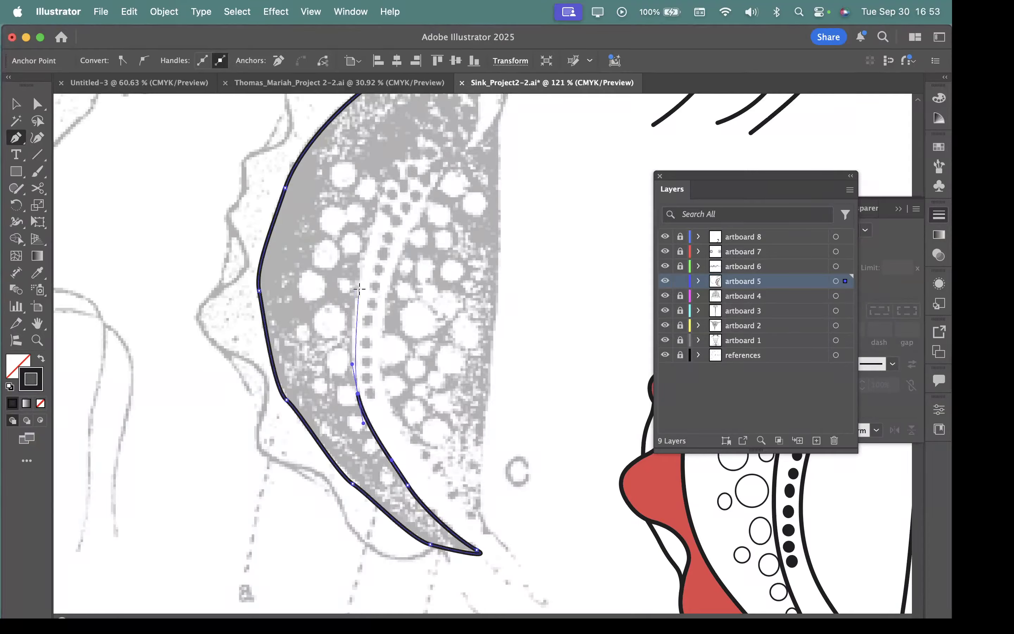
left_click_drag(357, 282, 363, 254)
key("space")
left_click_drag(434, 193, 465, 283)
key("space")
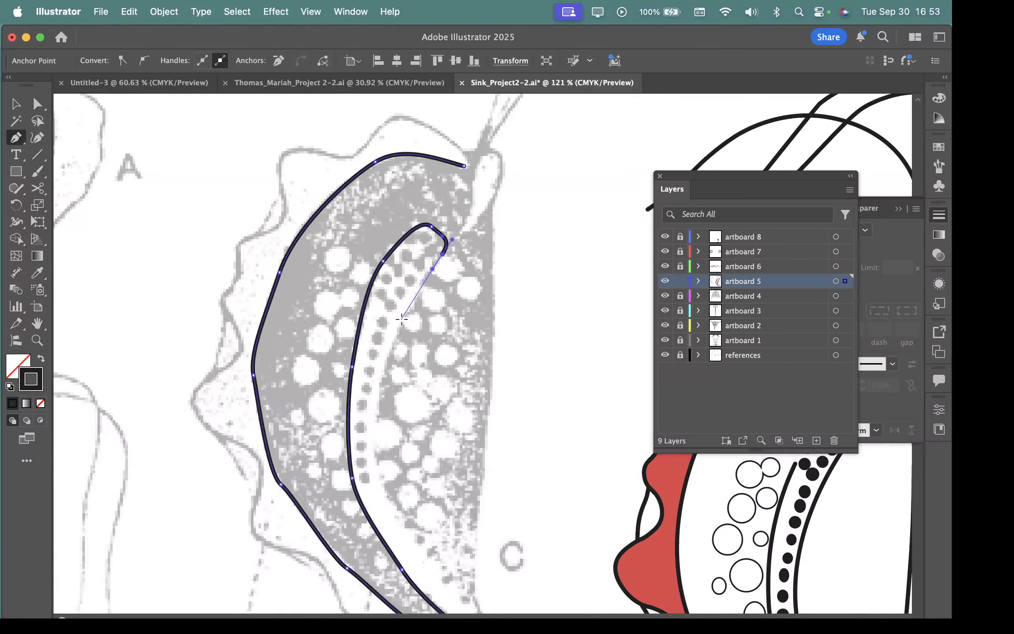
Step: Continue the Pen path down the inner side of the dotted band to the body's second lower tip
left_click_drag(402, 324, 395, 336)
left_click_drag(374, 407, 378, 414)
left_click_drag(385, 480, 402, 520)
left_click_drag(440, 568, 449, 579)
key("space")
left_click_drag(449, 578, 360, 399)
Step: Trace up the body's straight edge and around the notch at its upper tip, closing the Pen path at its start point
left_click_drag(390, 439, 383, 409)
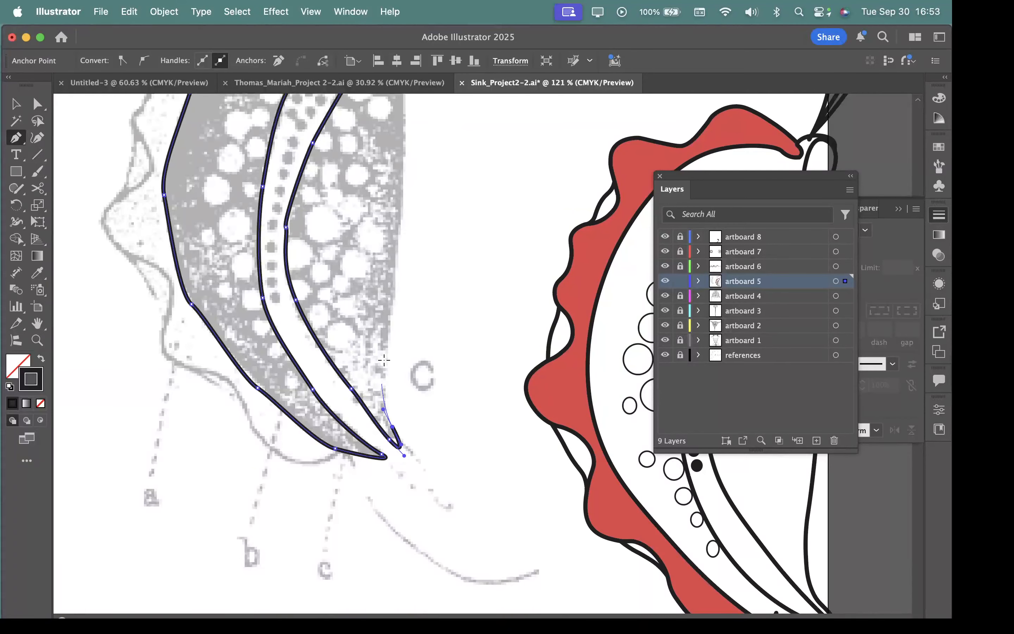
left_click_drag(393, 267, 397, 224)
key("space")
left_click_drag(408, 206, 411, 416)
left_click_drag(407, 374, 405, 351)
left_click_drag(407, 260, 377, 181)
mouse_move(379, 185)
left_mouse_down()
mouse_move(386, 195)
mouse_move(364, 192)
left_mouse_up()
Step: Smooth the closed path along the dotted band's outer side and upper end by adjusting anchor points and handles with Direct Selection
left_click_drag(462, 453, 466, 528)
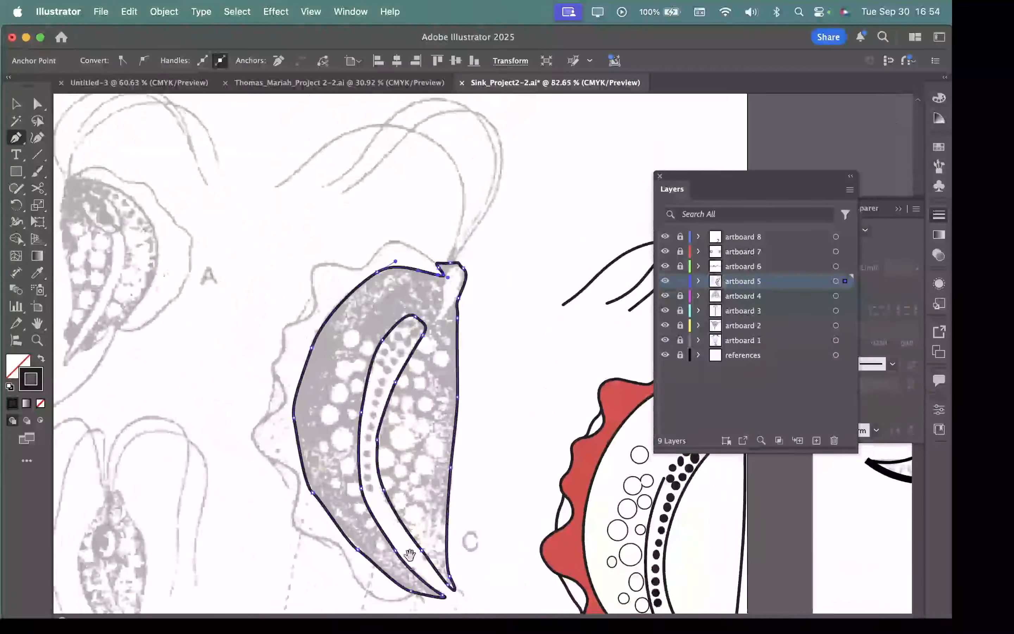
left_click_drag(410, 554, 391, 477)
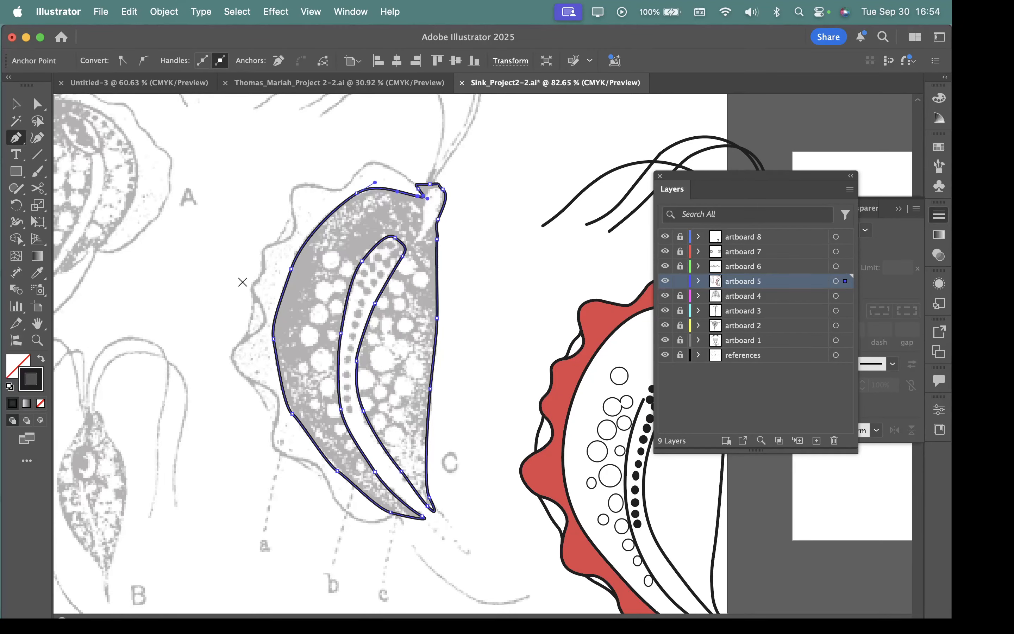
left_click(38, 104)
scroll(337, 271, "up", 5)
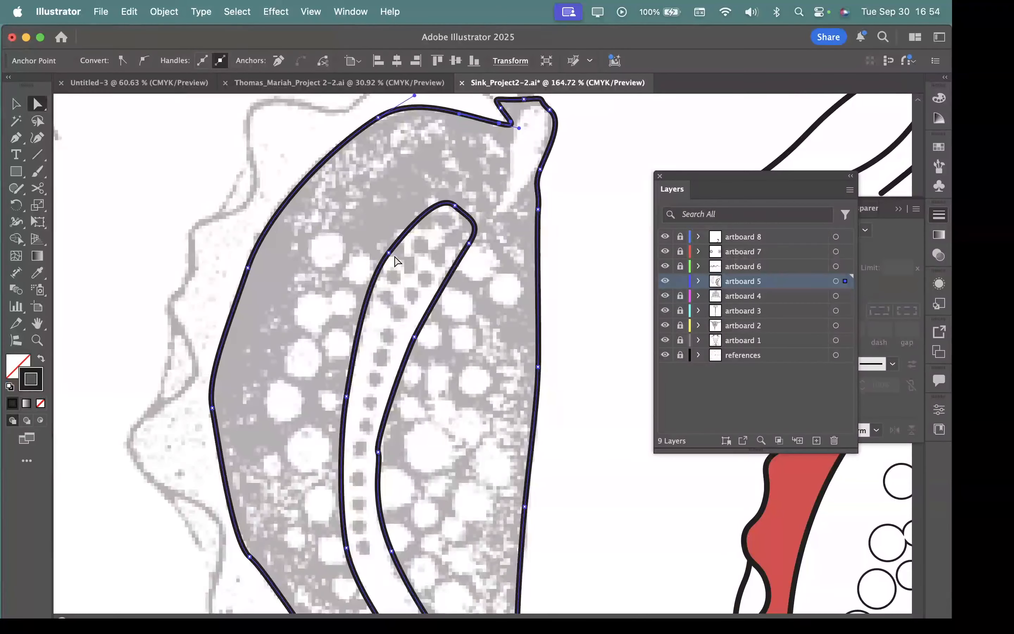
left_click_drag(388, 253, 383, 257)
left_click_drag(346, 396, 342, 406)
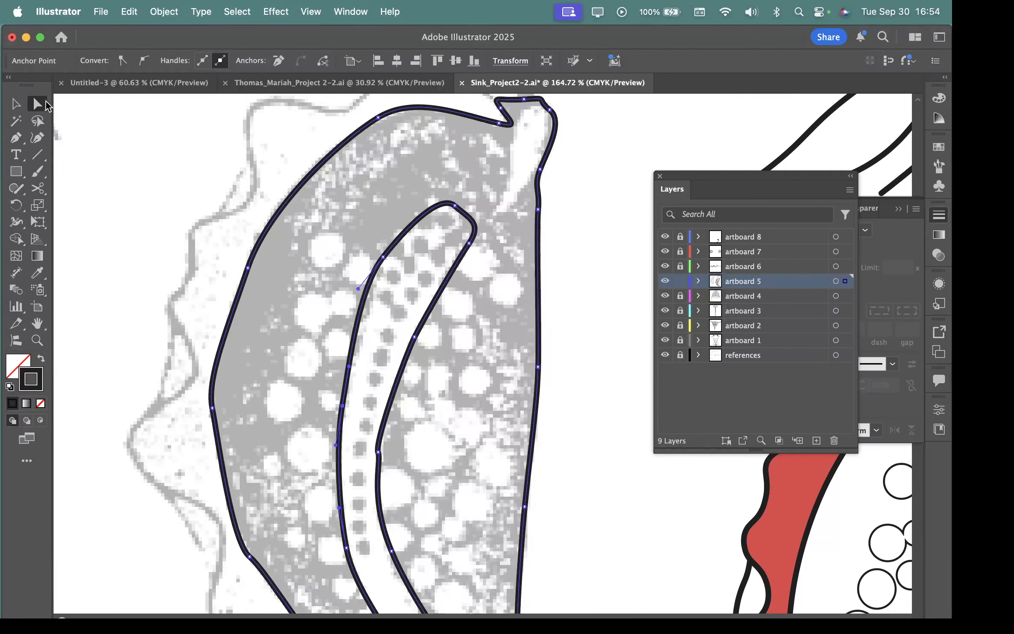
left_click_drag(455, 205, 430, 202)
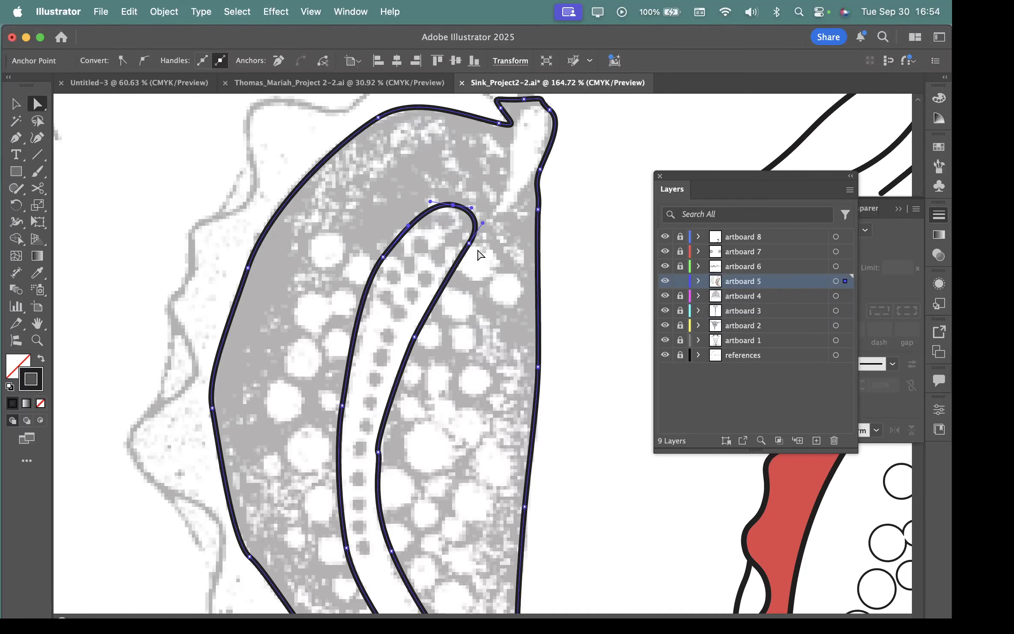
Step: Smooth the body path along the upper and middle part of the dotted band's inner side by repositioning its anchors and handles
left_click_drag(469, 244, 464, 254)
left_click_drag(413, 334, 410, 333)
left_click_drag(414, 488, 502, 521)
left_click_drag(347, 438, 410, 275)
left_click_drag(401, 341, 402, 332)
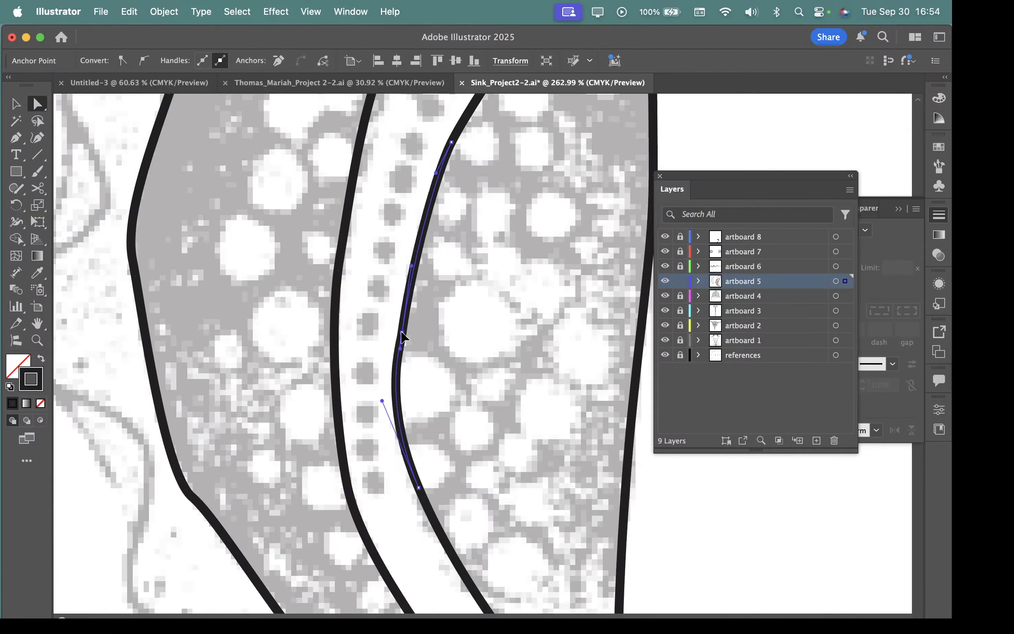
scroll(531, 471, "down", 5)
left_click(381, 319)
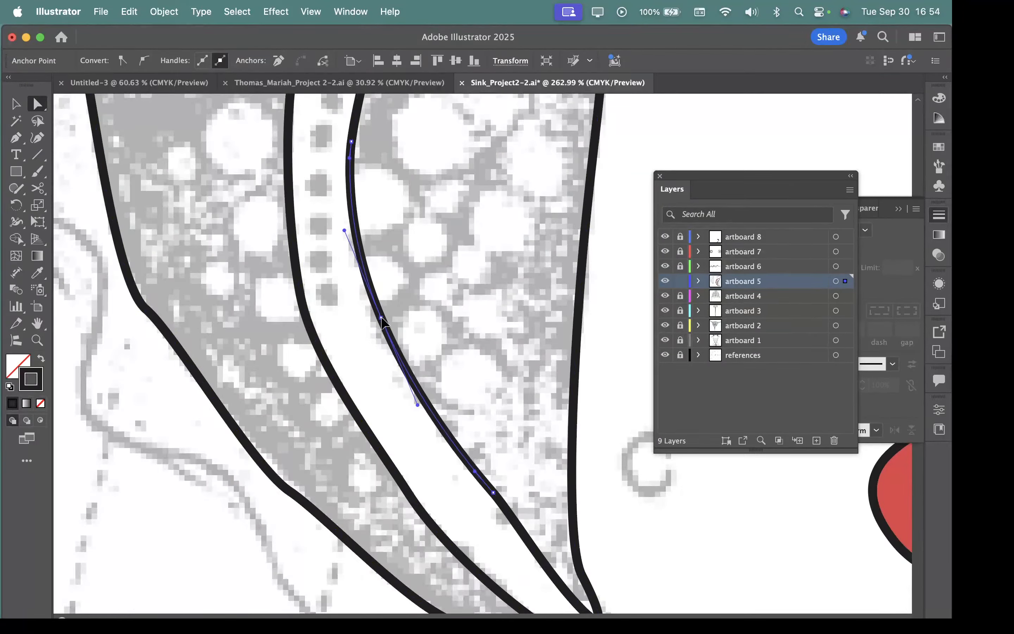
Step: Reshape the lower end of the band's inner side and the adjoining lower tip by moving anchors with Direct Selection
scroll(382, 323, "down", 6)
scroll(382, 323, "right", 4)
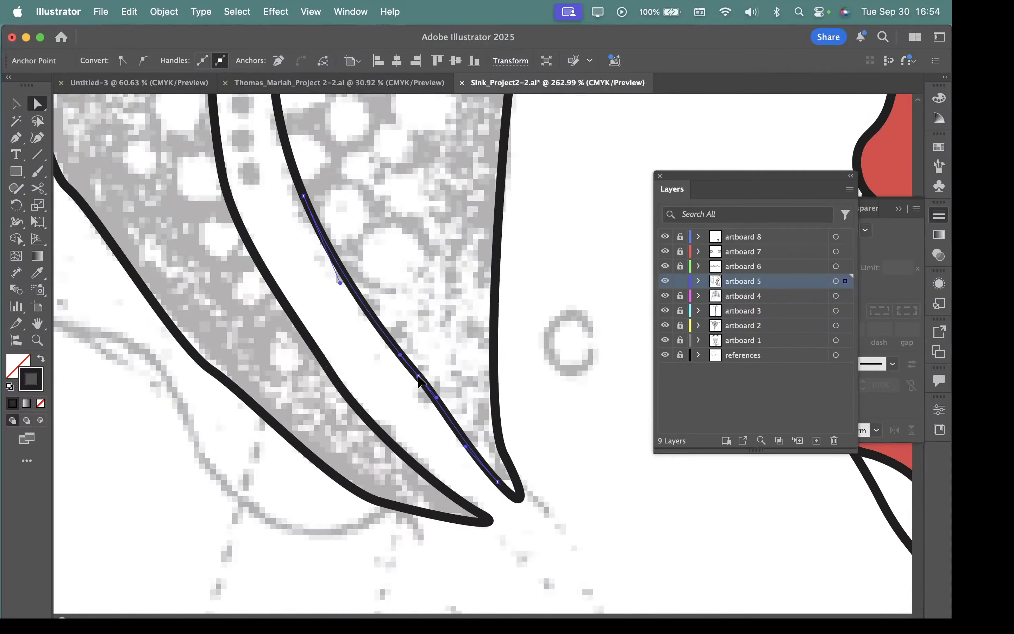
left_click_drag(418, 376, 417, 378)
key("super+a")
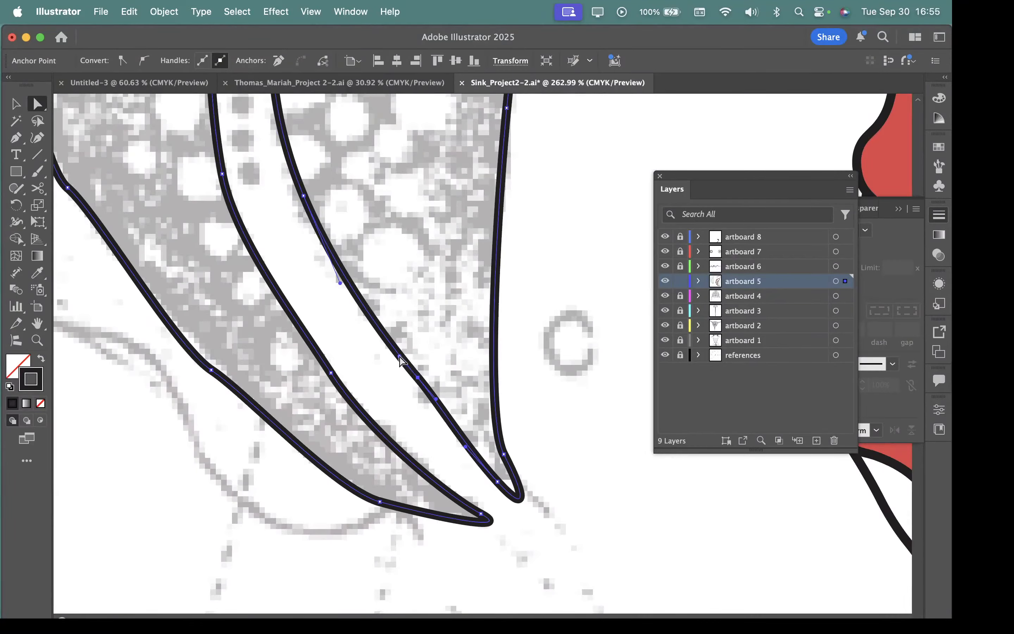
left_click(399, 358)
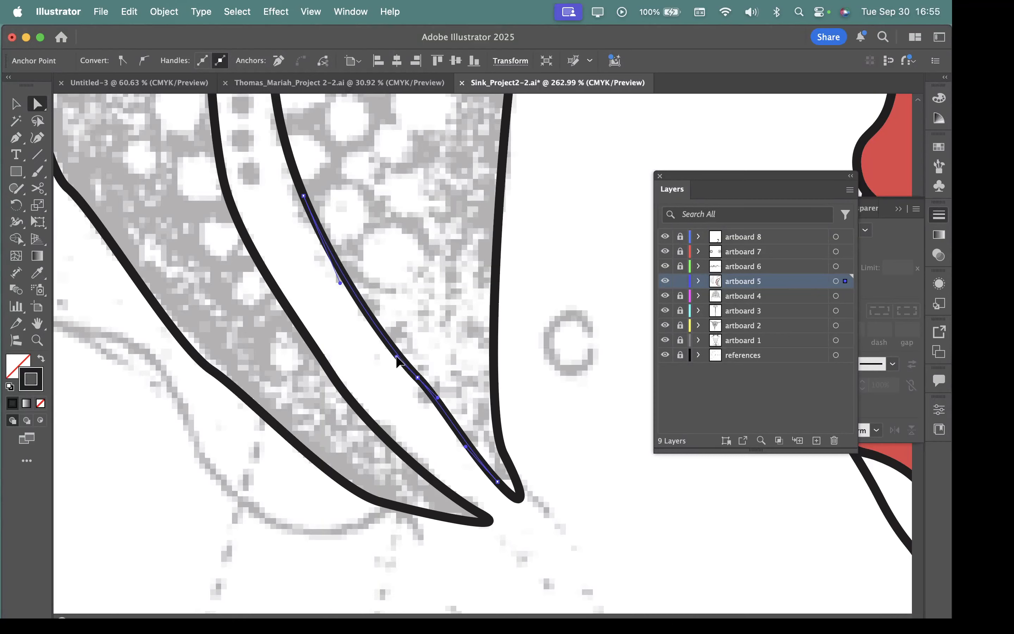
key("super+a")
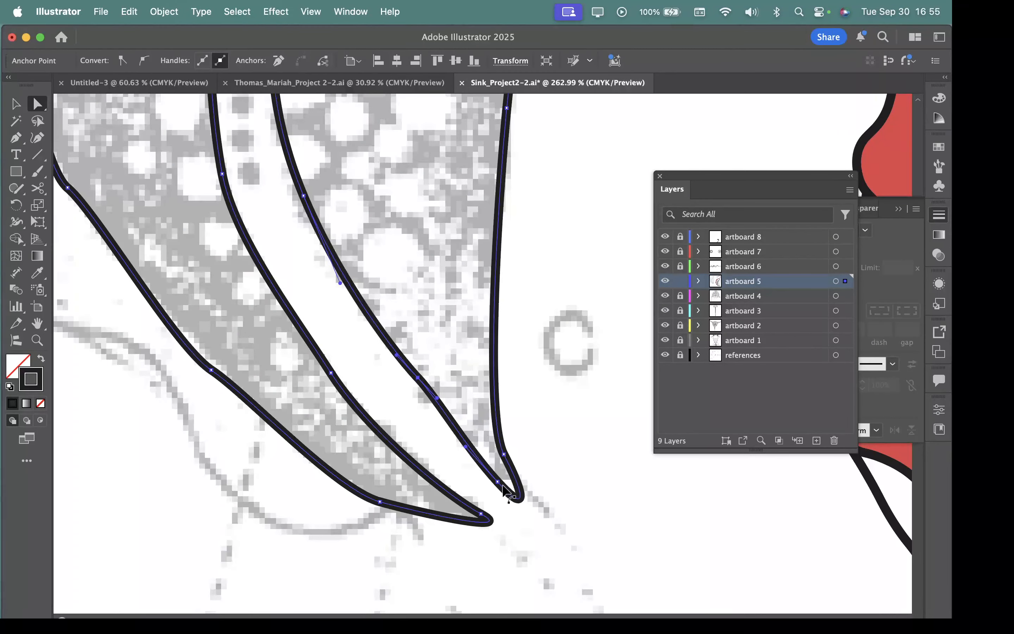
left_click_drag(498, 482, 472, 449)
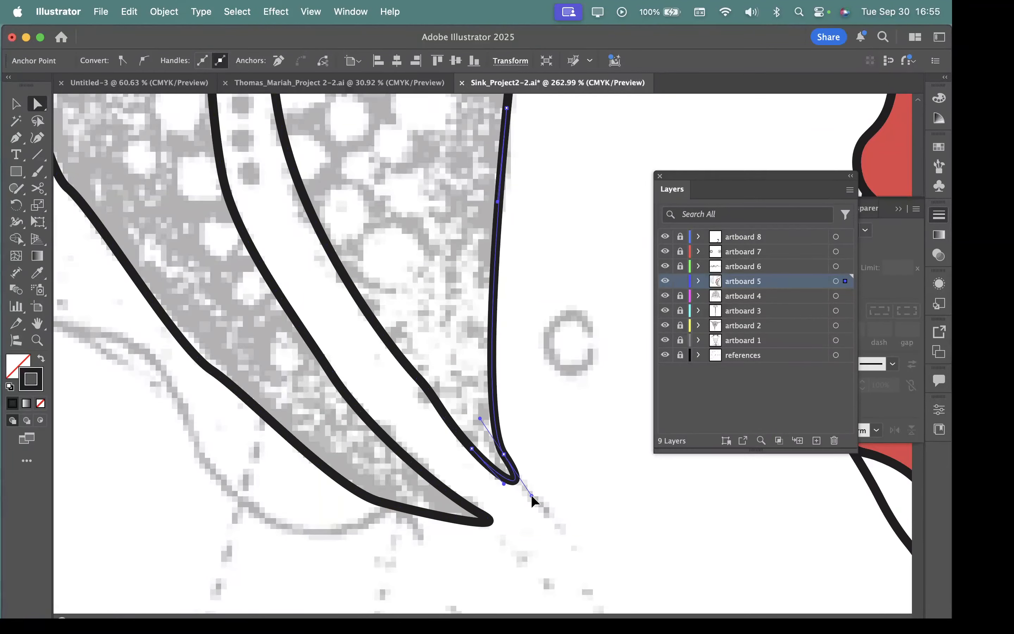
Step: Smooth the body's lower outer edge up from its pointed tip by repositioning three anchors and adjusting a direction handle
scroll(520, 448, "down", 5)
scroll(520, 448, "right", 3)
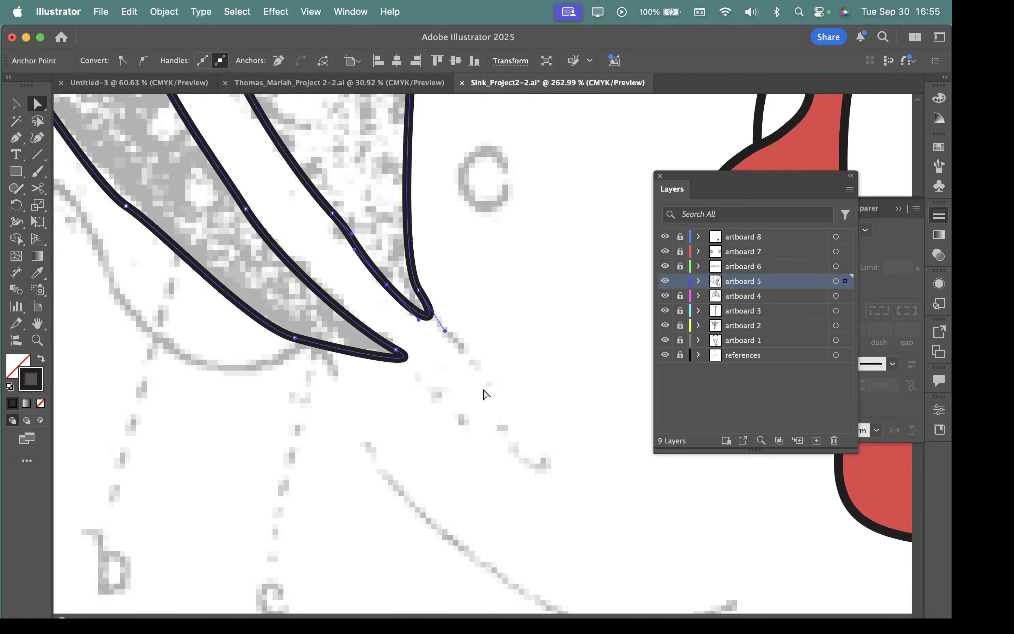
left_click_drag(469, 392, 356, 297)
left_click_drag(408, 265, 481, 429)
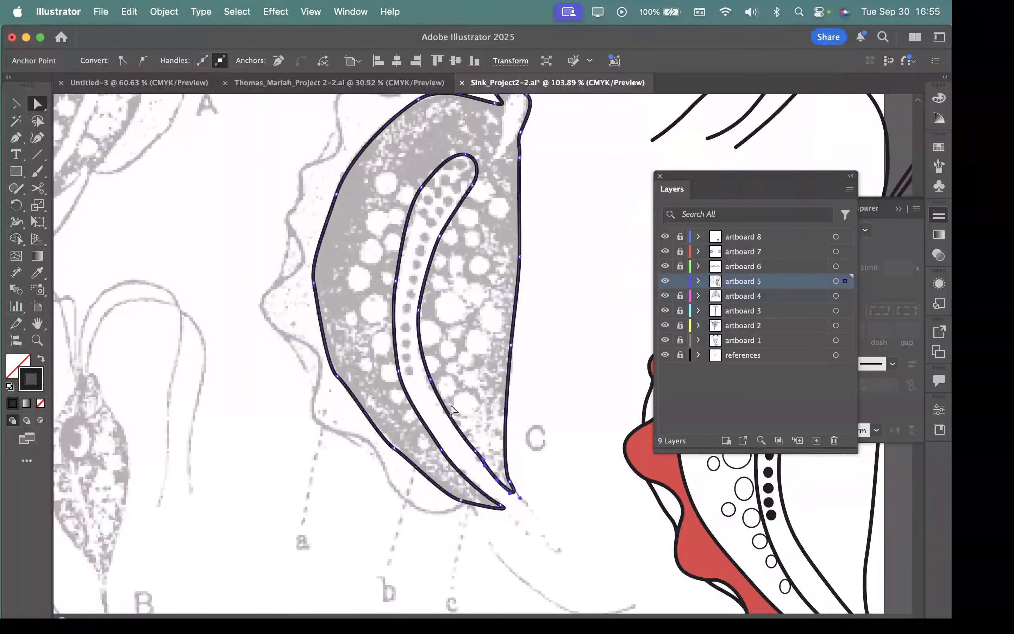
left_click(460, 517)
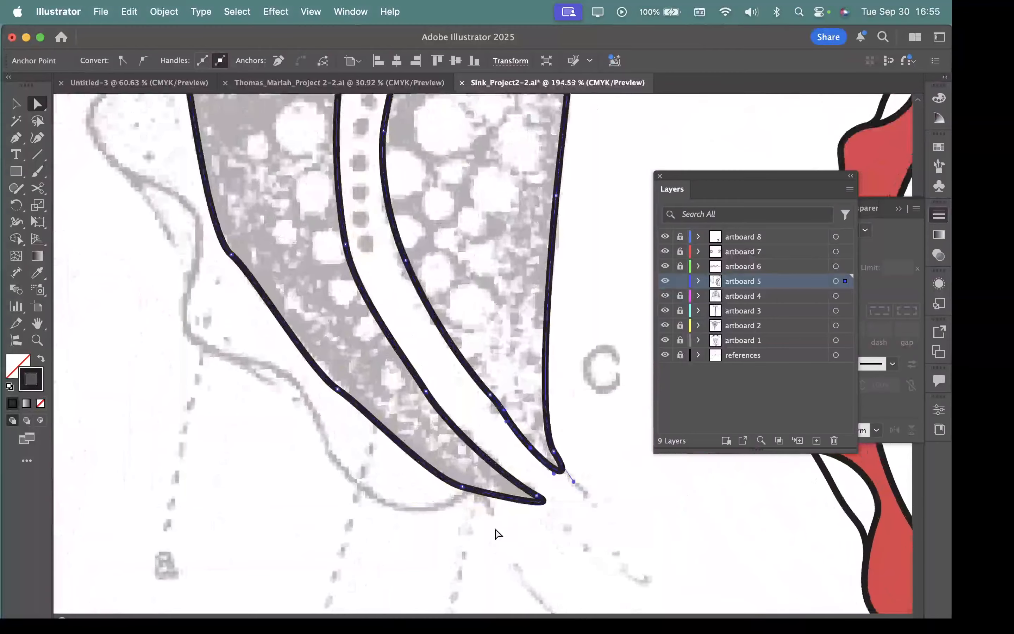
left_click(466, 485)
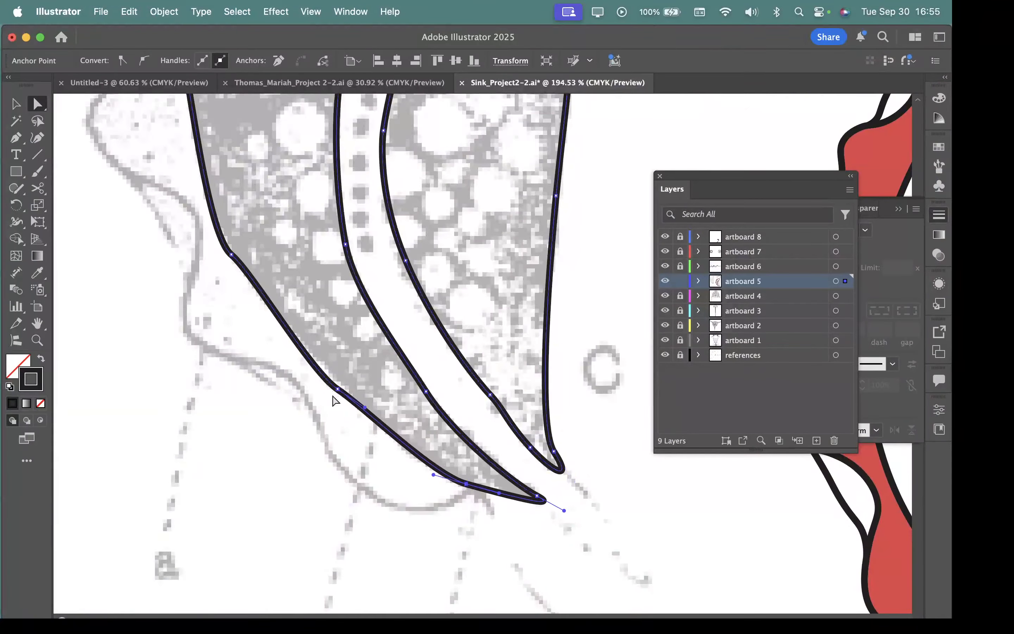
left_click_drag(337, 389, 306, 348)
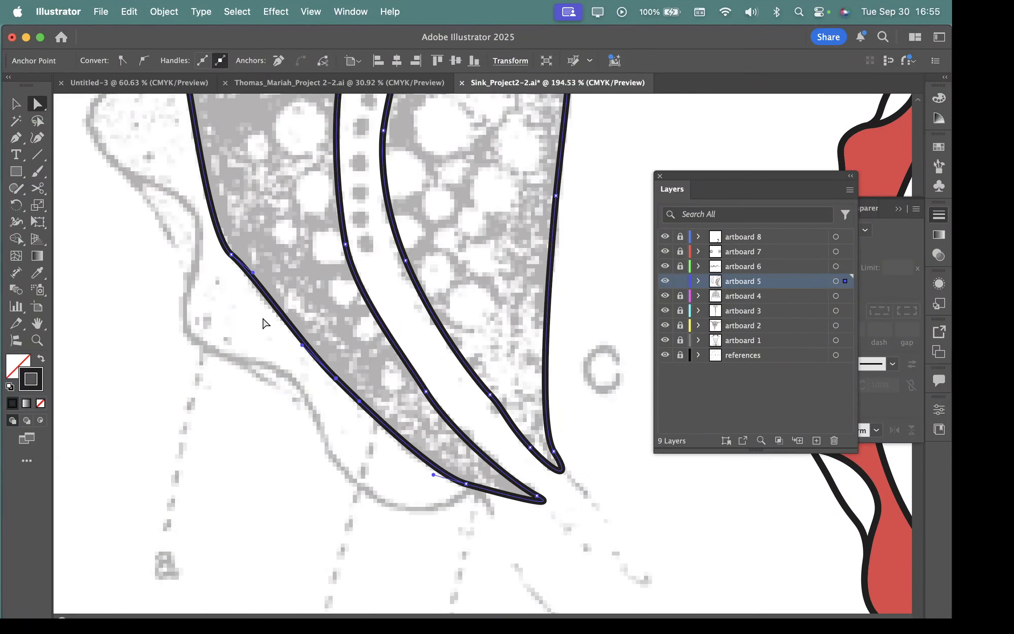
left_click(234, 253)
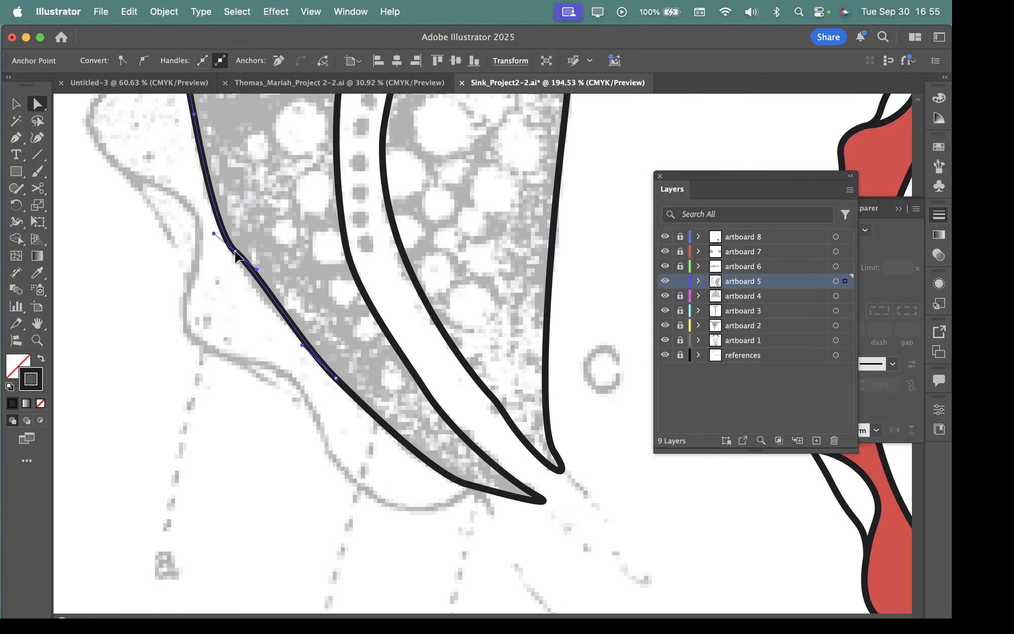
left_click_drag(254, 274, 252, 286)
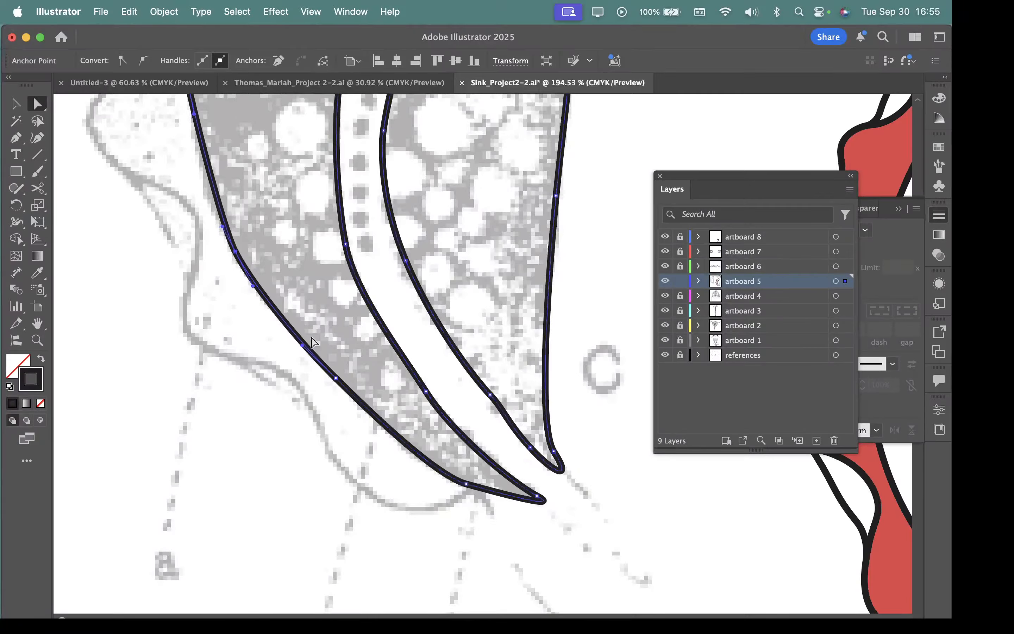
left_click(461, 479)
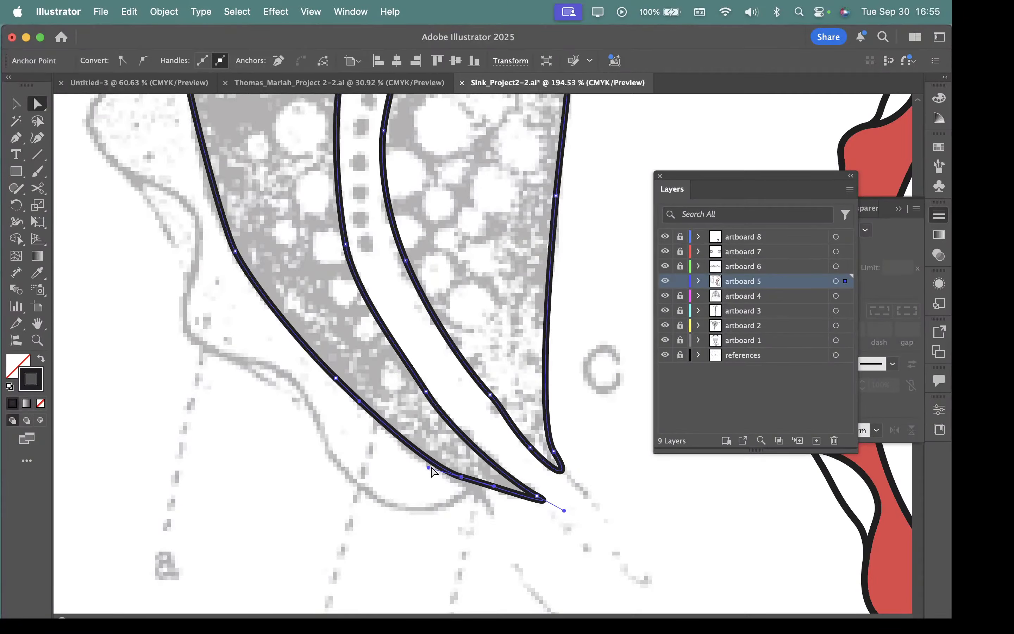
Step: Round the body's outer edge at its widest bulge and above it by adjusting the anchors and direction handles
scroll(358, 331, "up", 10)
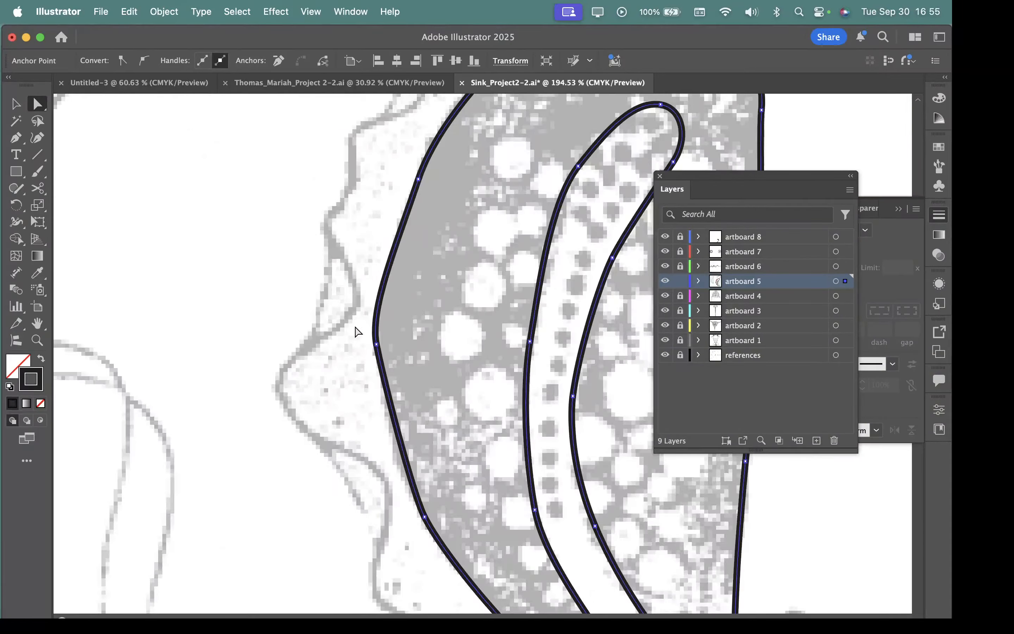
left_click(374, 345)
left_click_drag(372, 308, 373, 301)
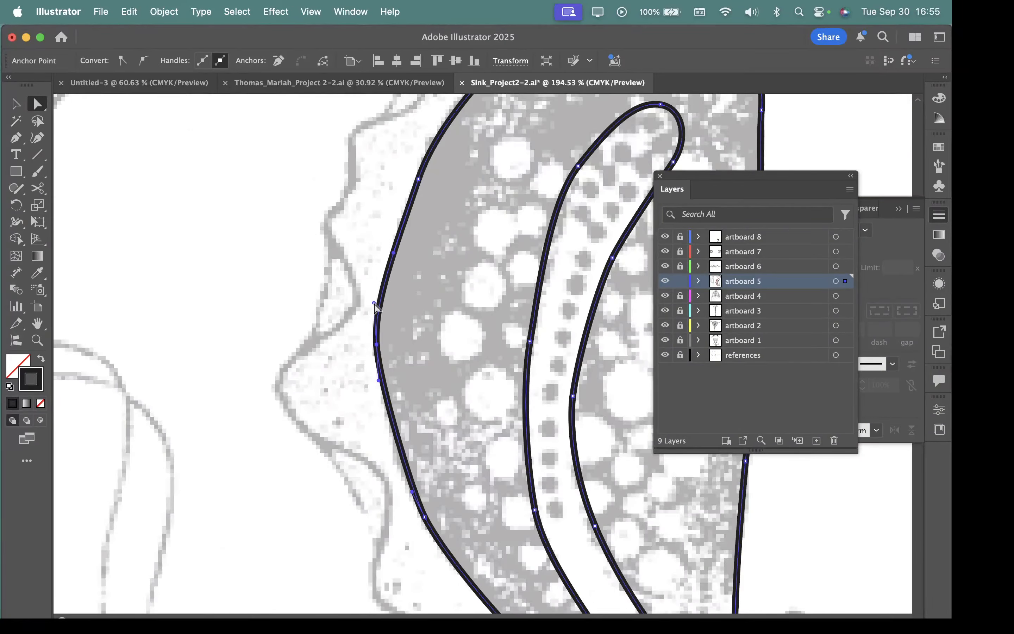
key("space")
left_click_drag(525, 238, 332, 434)
left_click(223, 384)
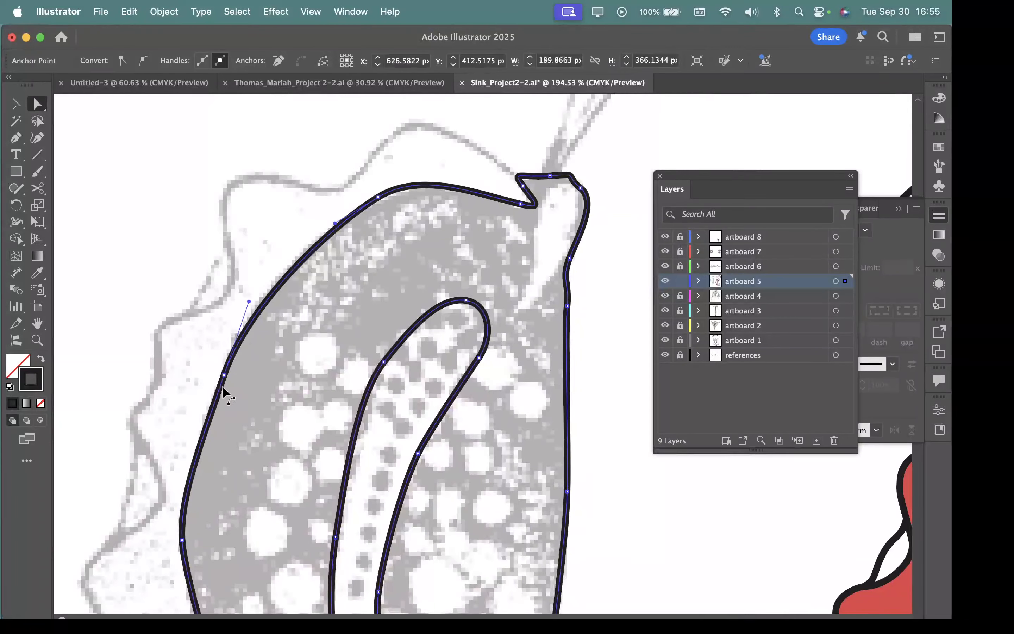
left_click_drag(249, 299, 266, 291)
Step: Refine the rounded upper tip and the bend into the body's straight edge by adjusting handles and adding curvature there
left_click_drag(584, 188, 486, 165)
scroll(581, 179, "up", 10)
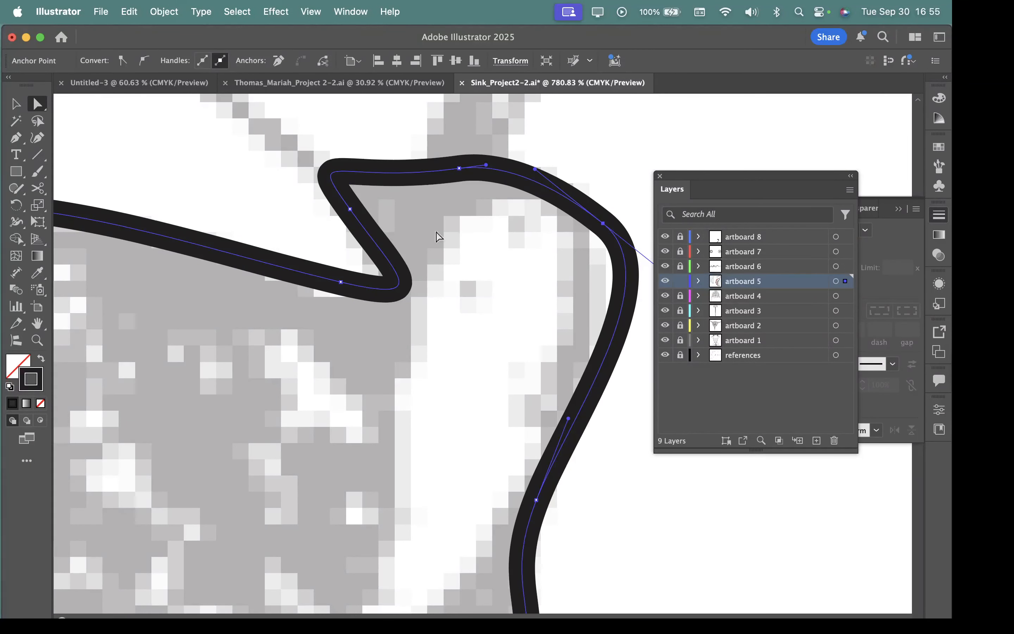
scroll(437, 237, "right", 5)
scroll(436, 237, "down", 1)
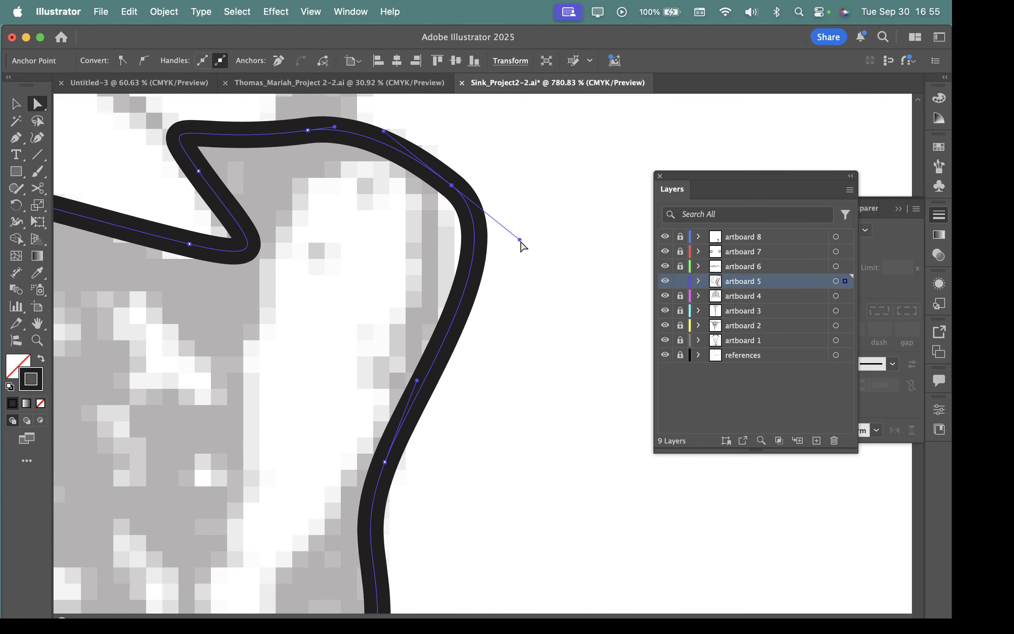
left_click_drag(520, 239, 441, 192)
left_click_drag(532, 486, 554, 330)
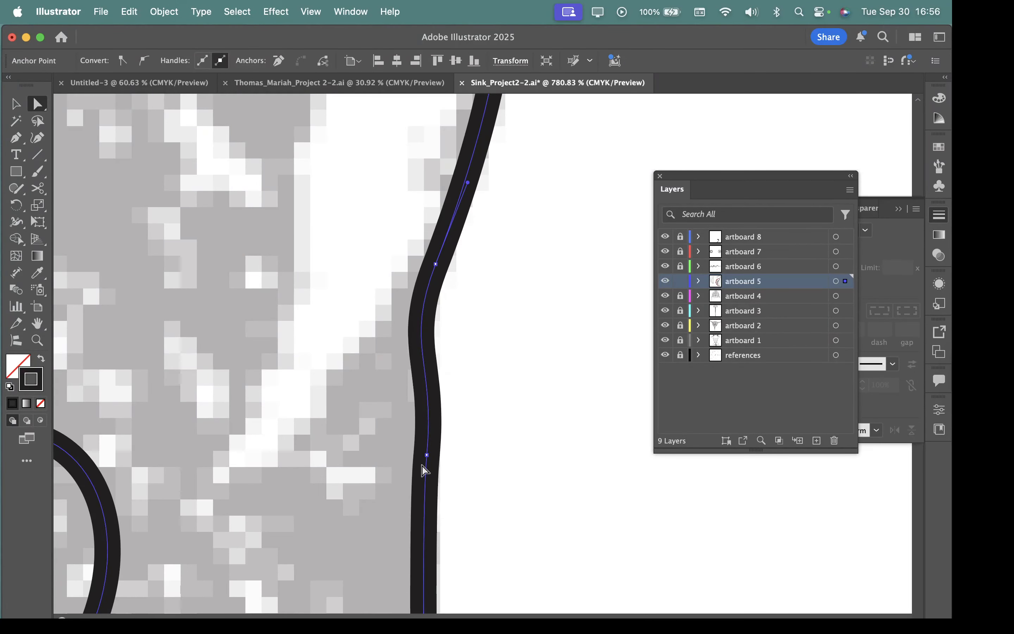
left_click_drag(426, 455, 421, 473)
left_click_drag(491, 550, 467, 436)
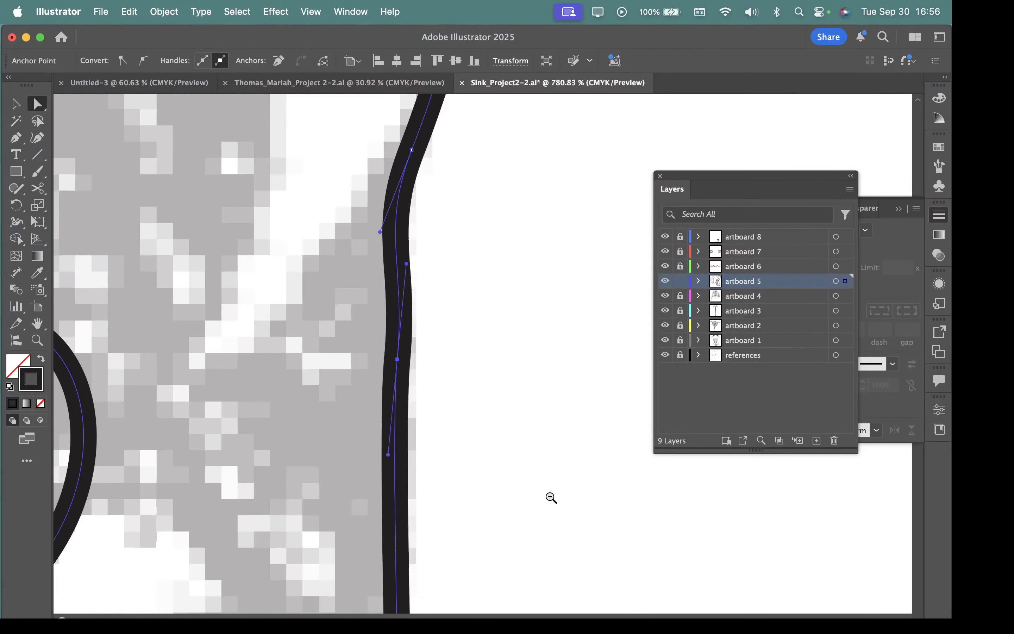
Step: Smooth the path along the dotted band's outer side by lengthening its upper handle and nudging the anchors below it
left_click_drag(551, 498, 455, 480)
left_click_drag(534, 541, 404, 480)
left_click_drag(536, 594, 486, 418)
left_click_drag(544, 574, 451, 478)
left_click_drag(535, 547, 450, 501)
left_click_drag(531, 581, 599, 419)
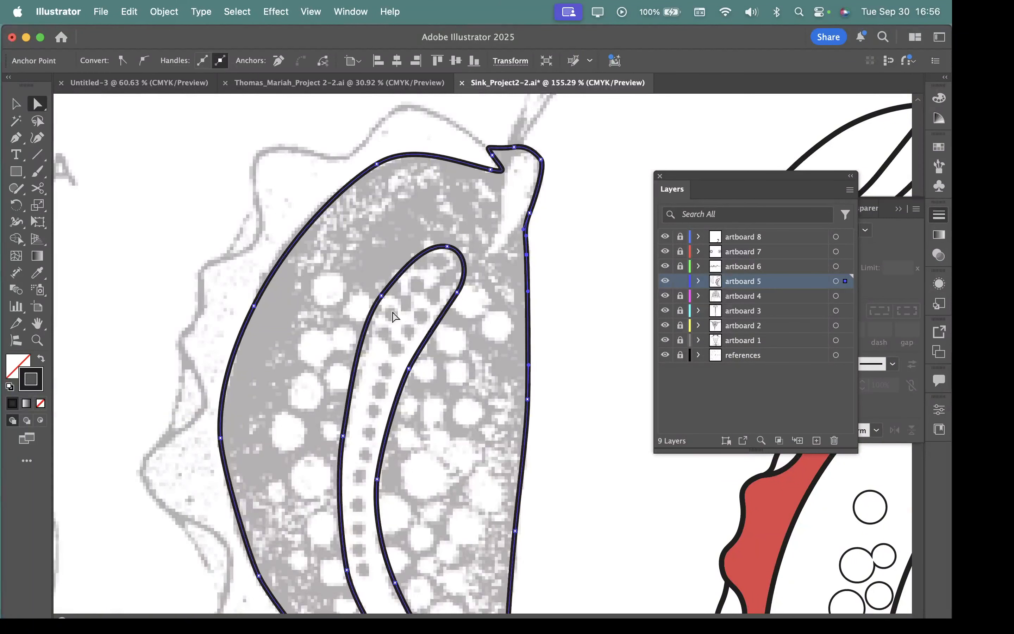
left_click(381, 295)
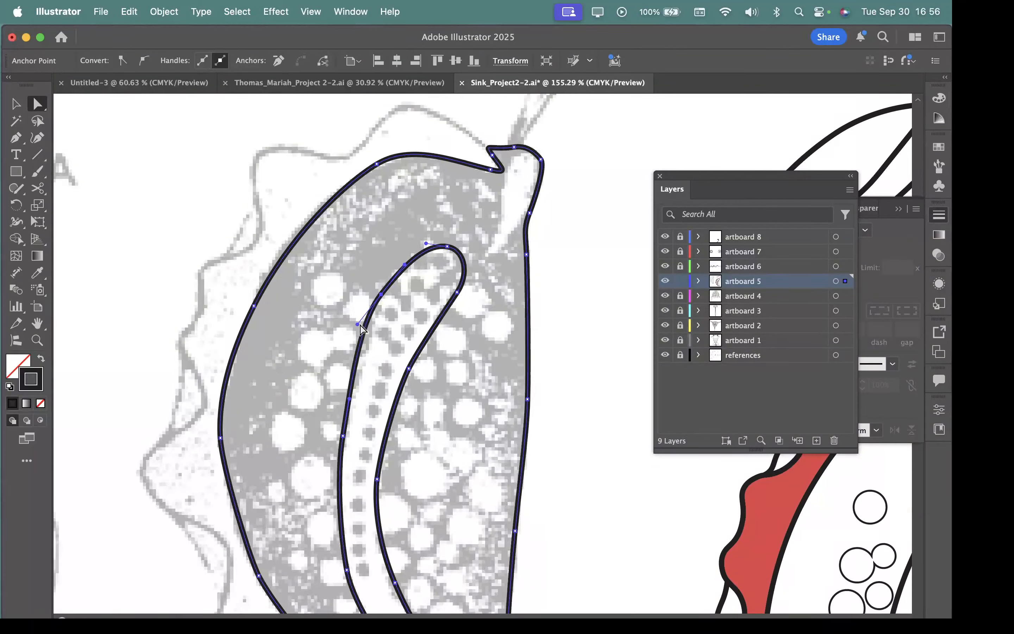
left_click_drag(357, 324, 360, 336)
left_click_drag(342, 436, 339, 439)
scroll(419, 419, "down", 5)
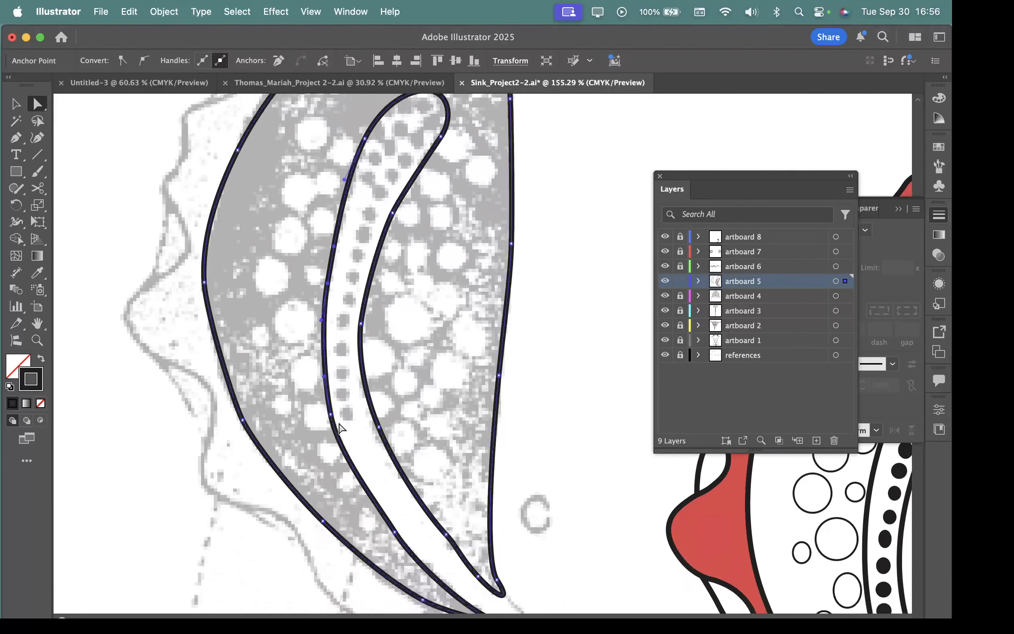
left_click(331, 414)
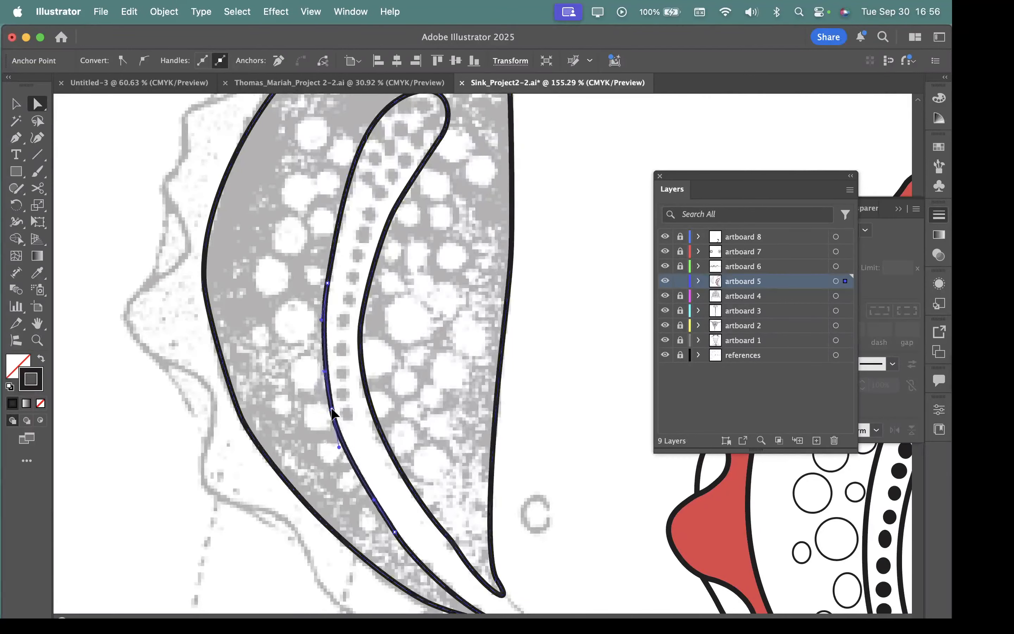
left_click_drag(331, 409, 330, 404)
Step: Straighten the kink on the band's inner side near the lower tip by adjusting its anchor and direction handle
left_click_drag(473, 544, 519, 310)
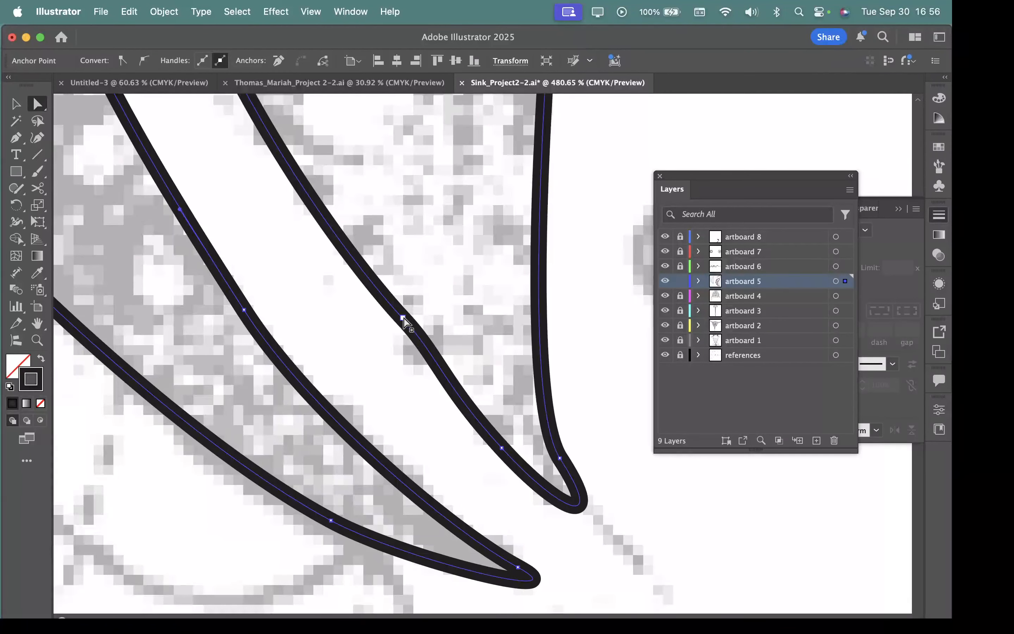
left_click(403, 319)
left_click_drag(437, 354, 432, 360)
left_click_drag(403, 319, 401, 324)
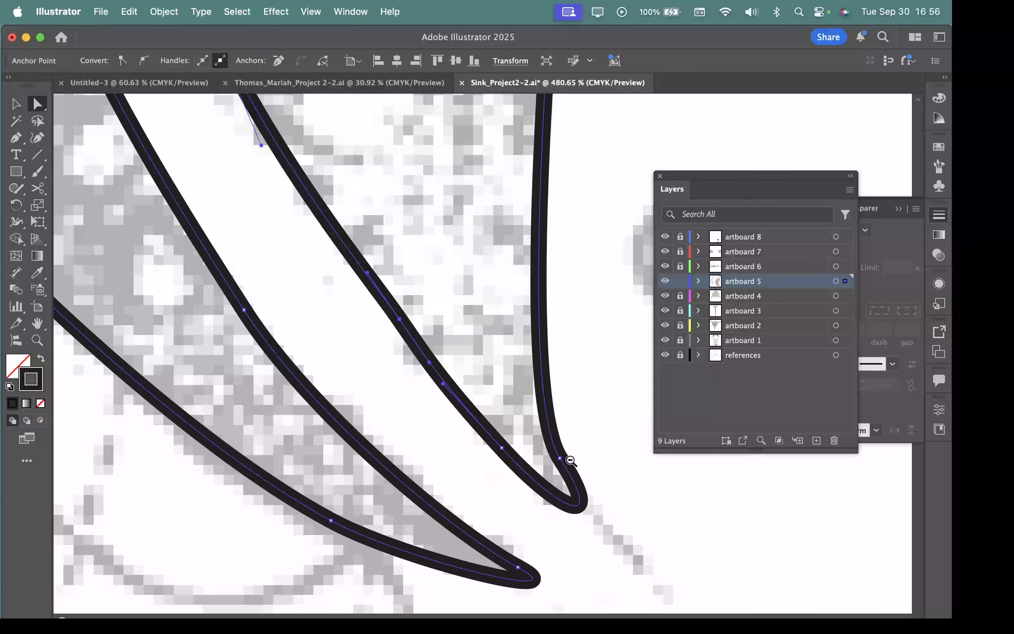
Step: Try the fill colour b73459 on the closed body shape
left_click_drag(570, 459, 315, 319)
left_click_drag(502, 356, 355, 310)
left_click_drag(504, 257, 446, 247)
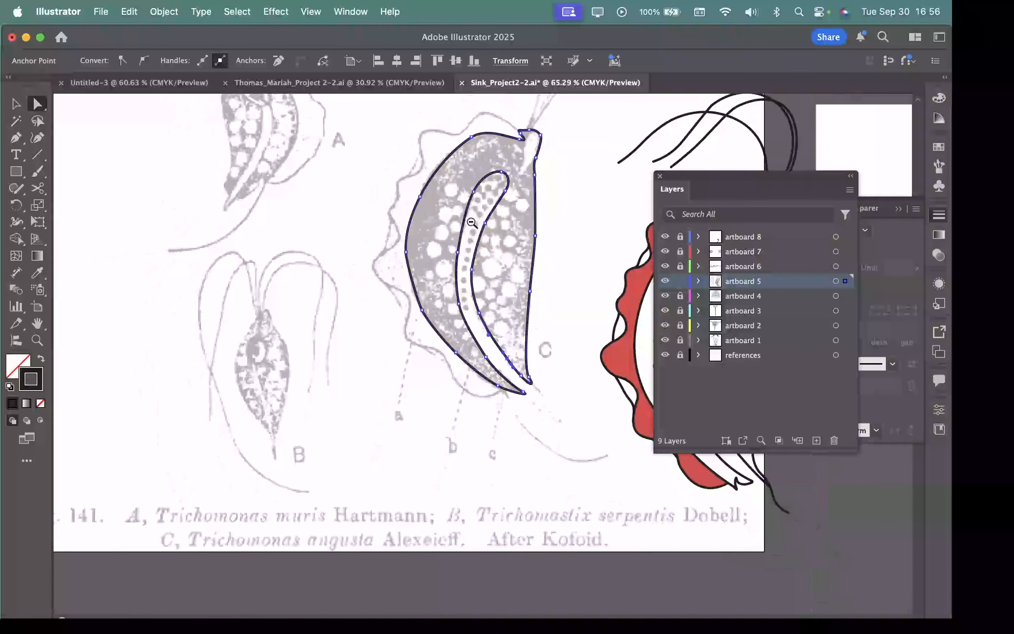
left_click_drag(553, 154, 469, 285)
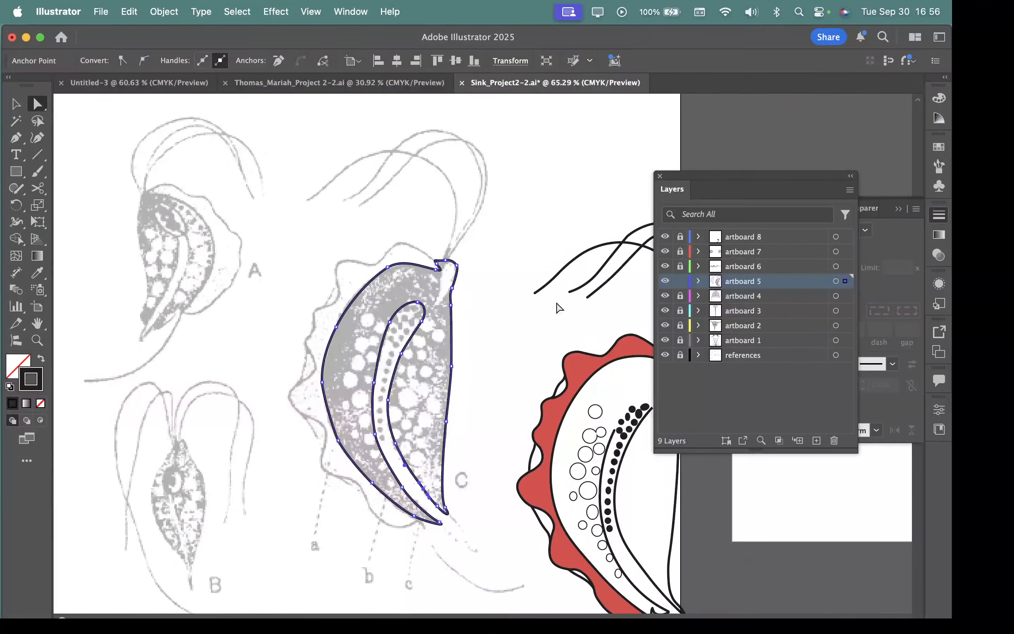
double_click(24, 376)
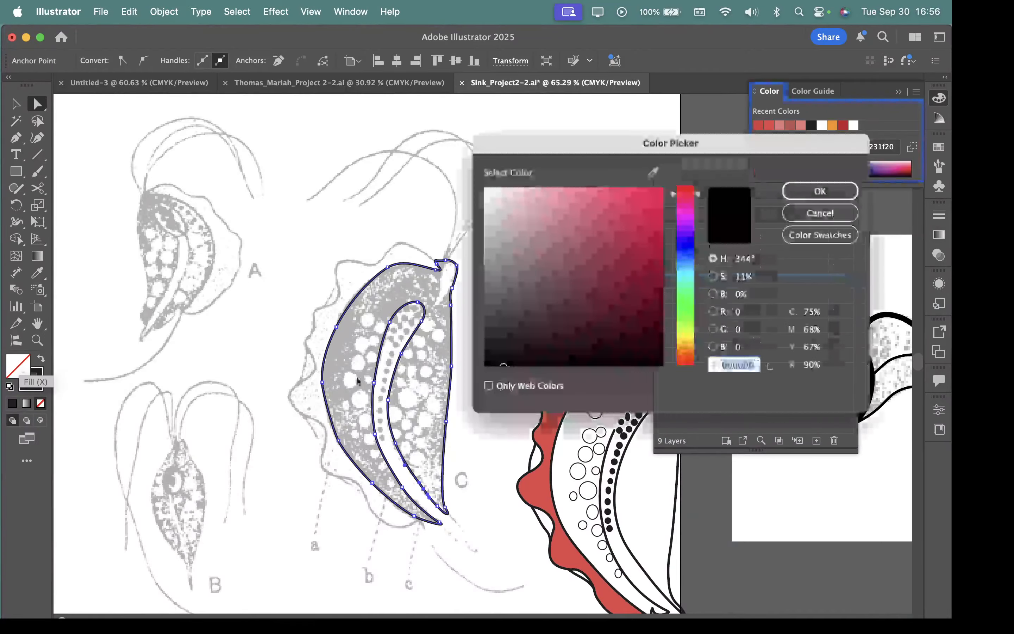
type("b73459")
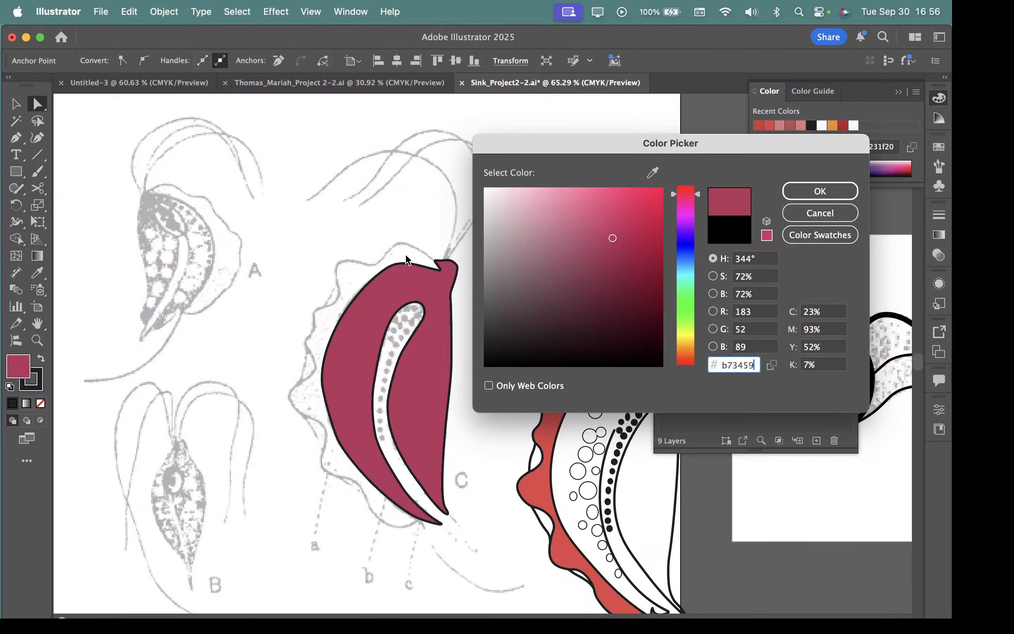
left_click(811, 224)
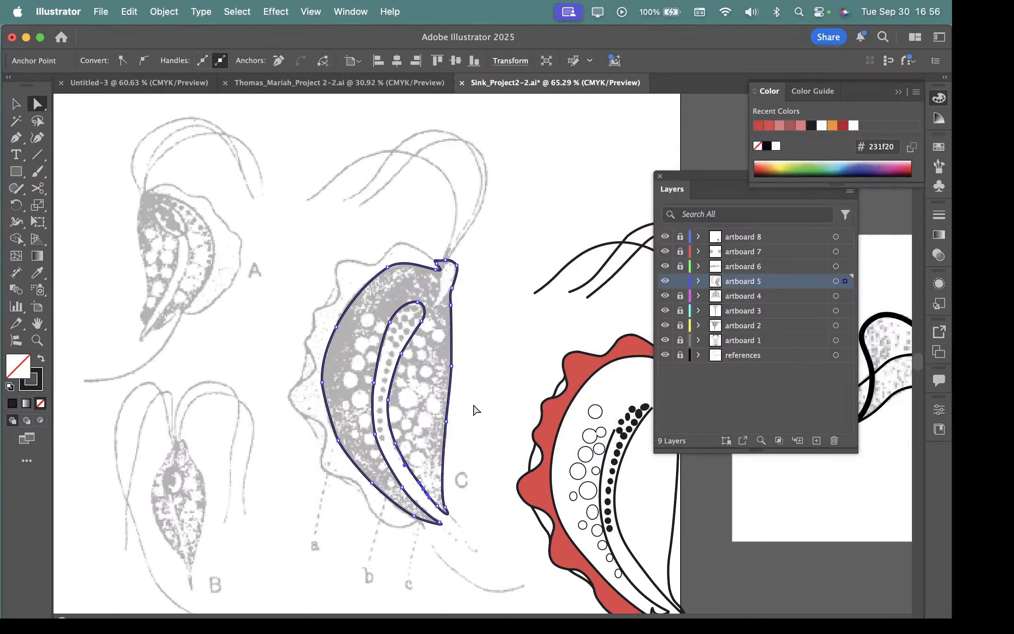
left_click(376, 285)
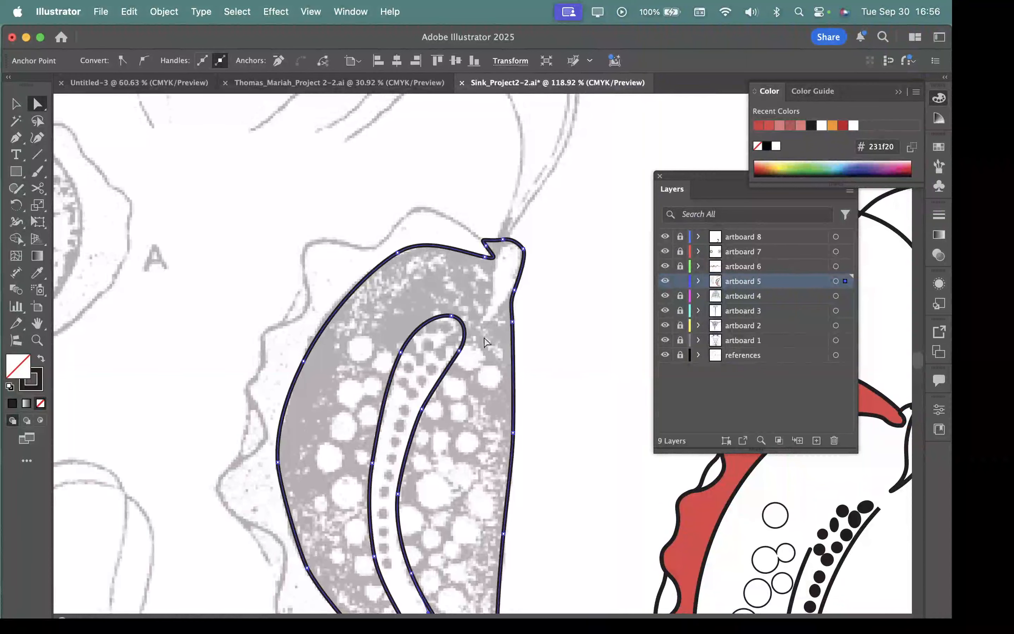
left_click_drag(471, 465, 474, 406)
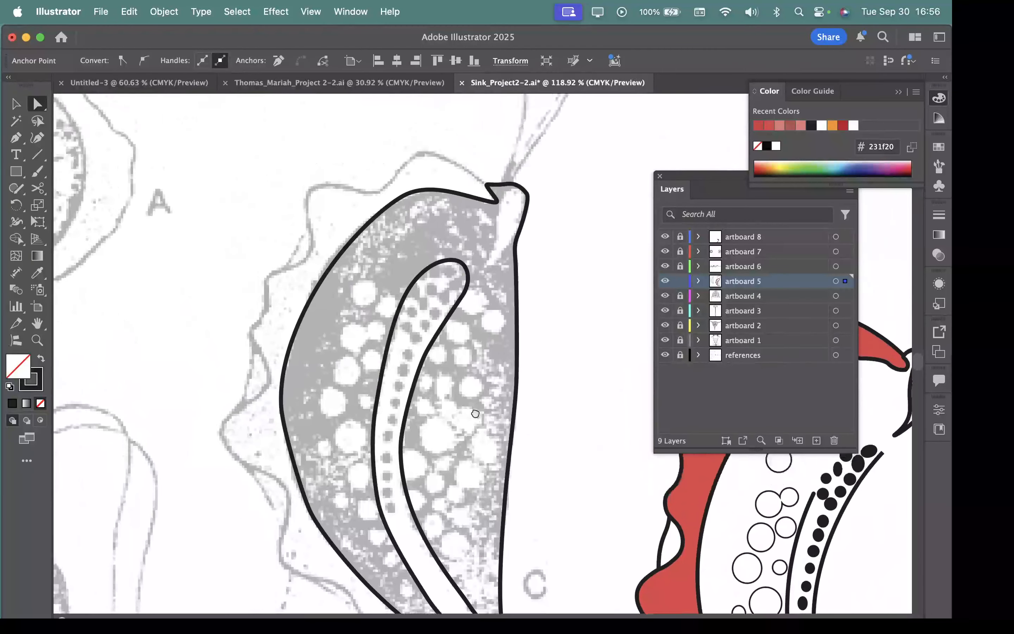
Step: Start a new Pen path just inside the body's lower tip and trace the lowest scallop of figure C's wavy membrane over the reference
left_click(462, 273)
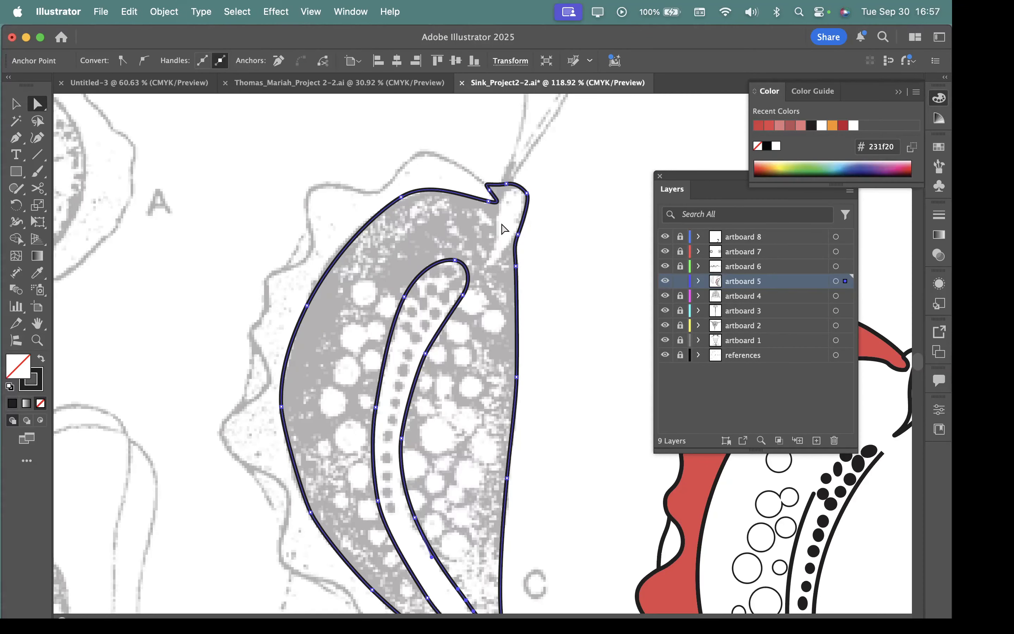
left_click(16, 137)
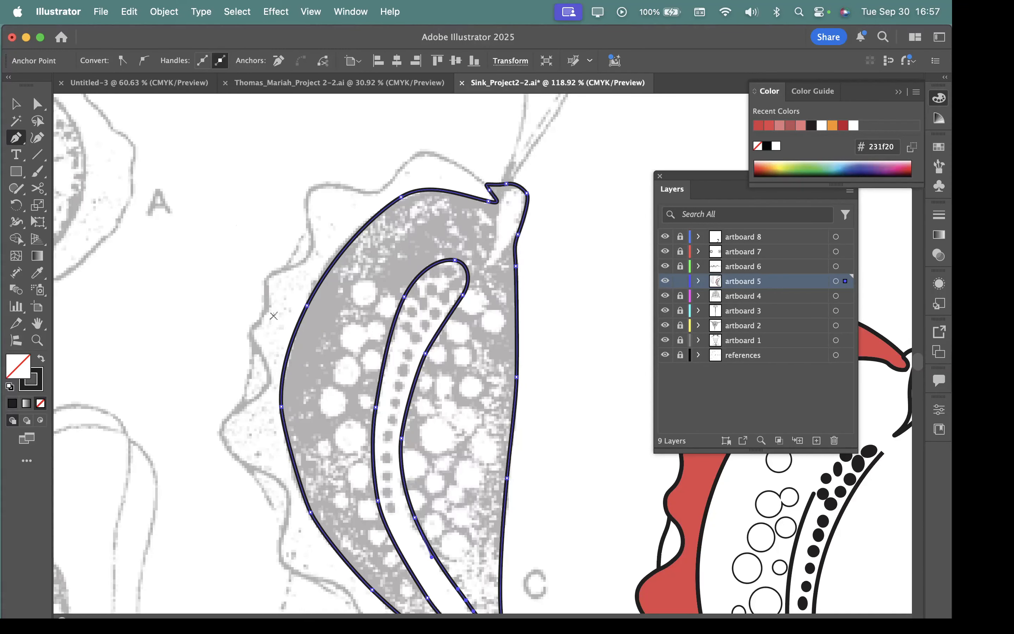
mouse_move(424, 549)
left_mouse_down()
mouse_move(317, 169)
mouse_move(330, 202)
left_mouse_up()
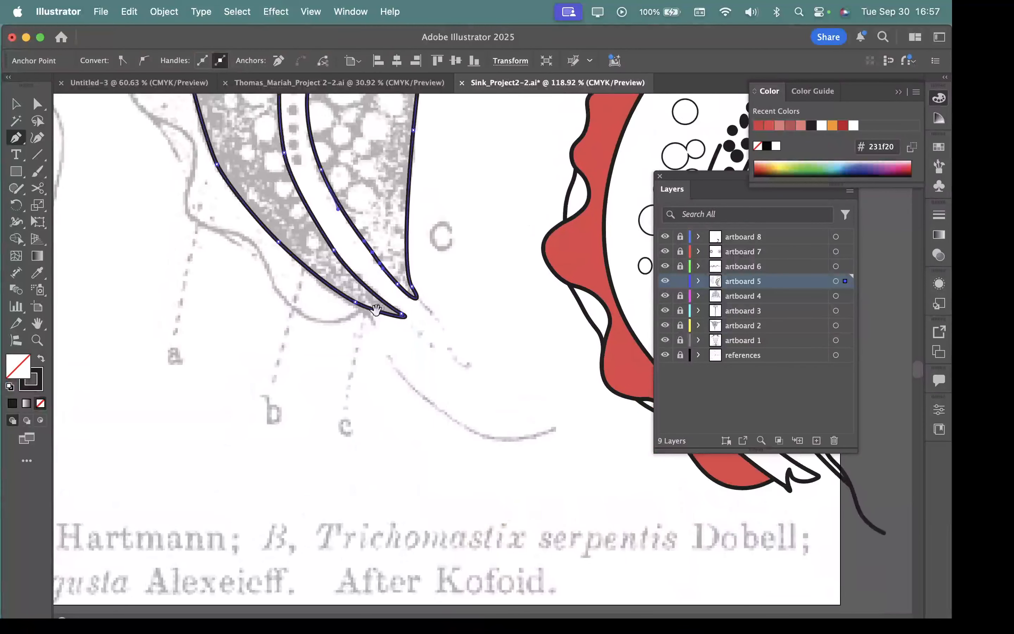
scroll(326, 299, "up", 5)
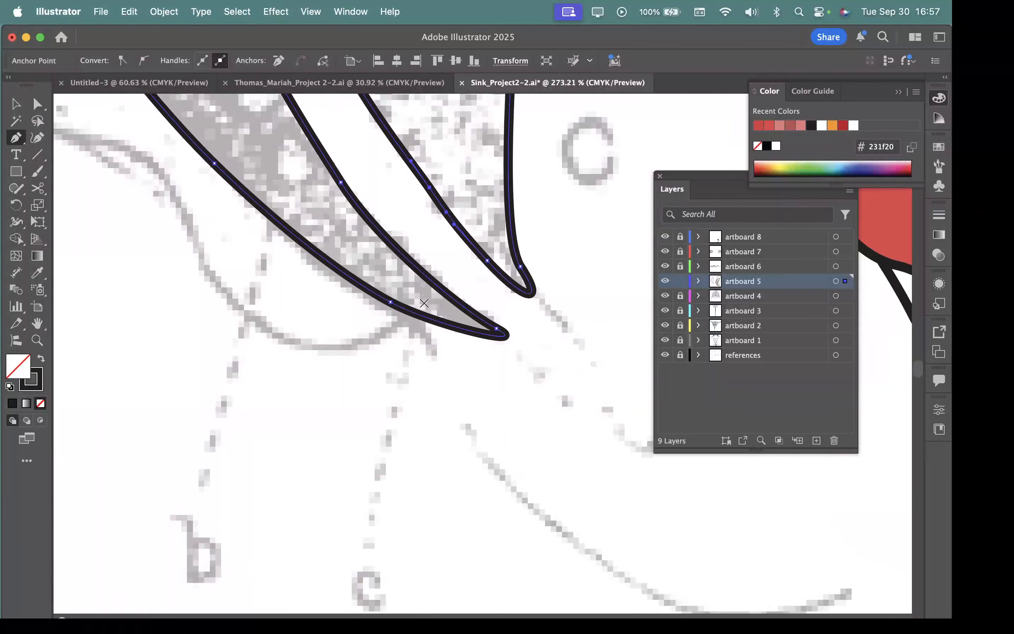
left_click_drag(423, 303, 412, 314)
left_click_drag(350, 344, 322, 344)
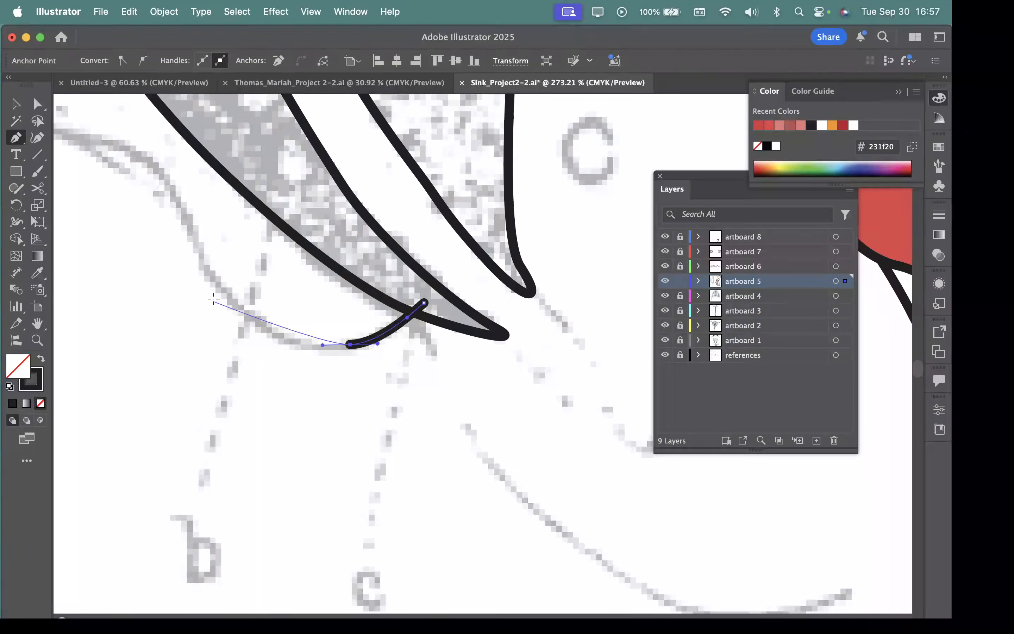
left_click_drag(214, 285, 177, 200)
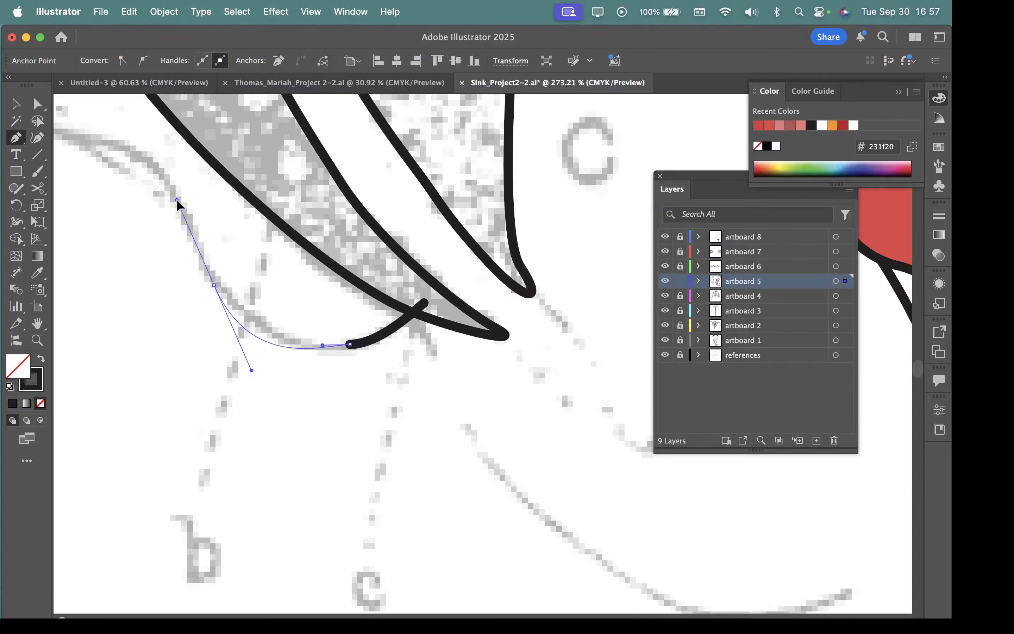
left_click_drag(293, 351, 289, 302)
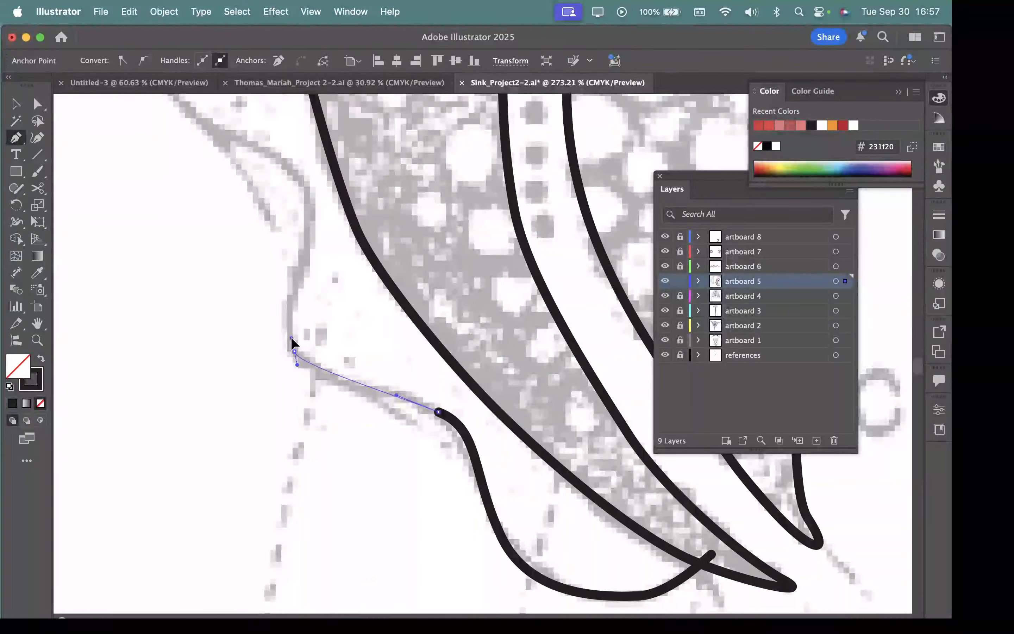
Step: Continue the membrane path up through the next scallop and around the most protruding pointed lobe to the notch above it
scroll(289, 301, "up", 8)
left_click_drag(337, 371, 317, 337)
left_click_drag(250, 308, 224, 282)
scroll(227, 278, "up", 8)
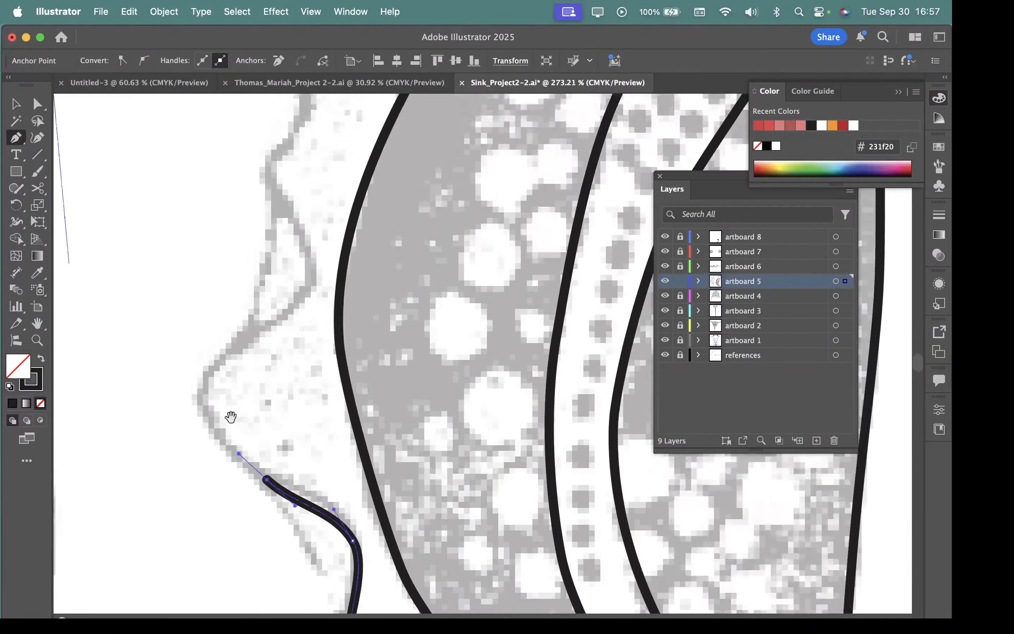
left_click_drag(201, 385, 219, 361)
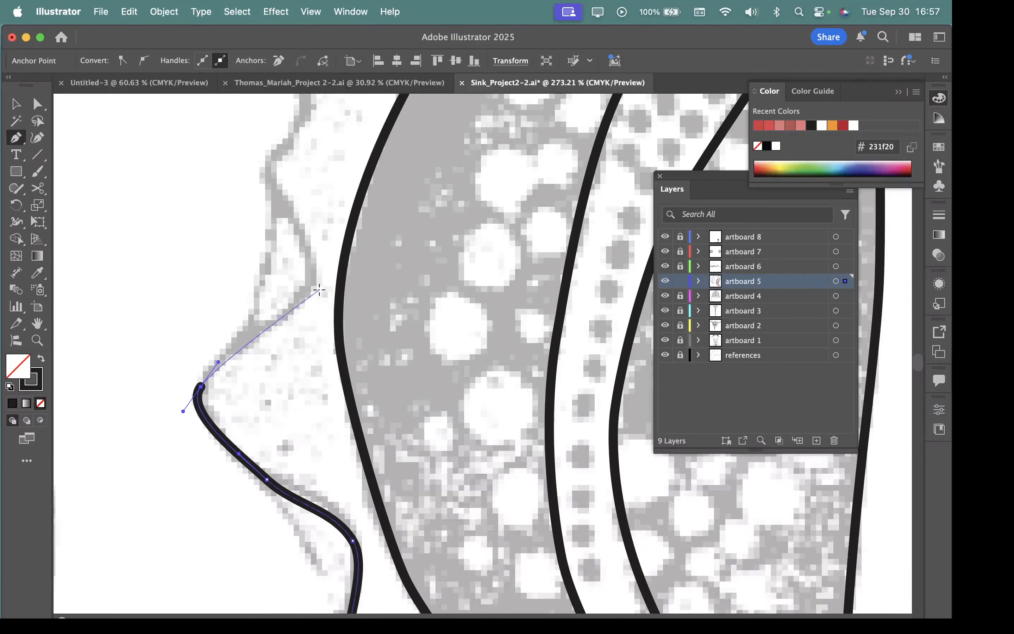
left_click_drag(313, 287, 312, 268)
Step: Trace the smaller membrane waves above the pointed lobe, following the outer edge of the reference
scroll(312, 269, "up", 8)
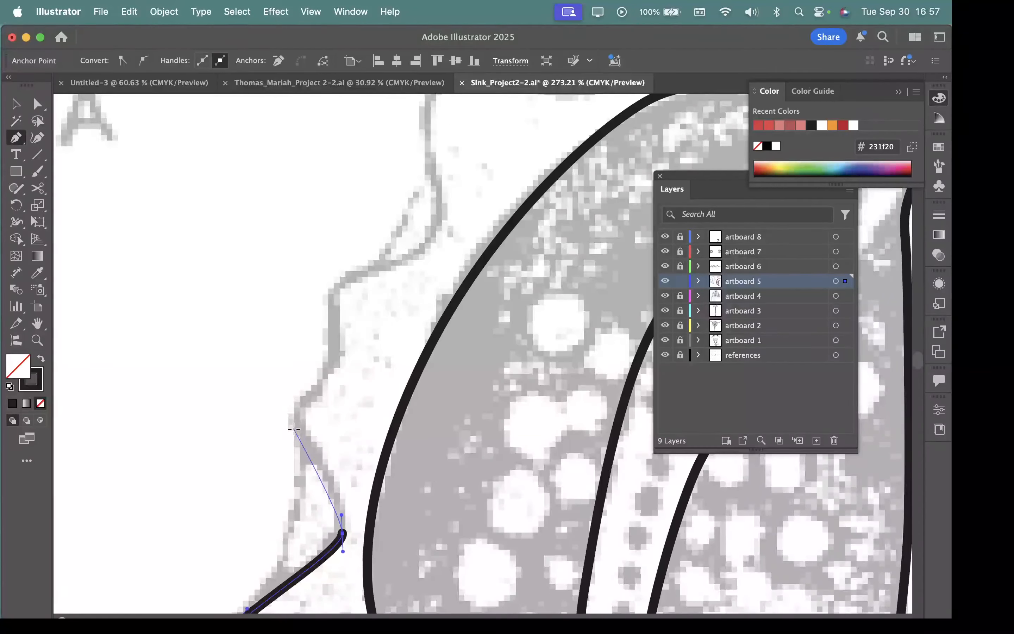
left_click_drag(265, 183, 268, 159)
left_click_drag(296, 405, 296, 404)
left_click_drag(334, 364, 334, 339)
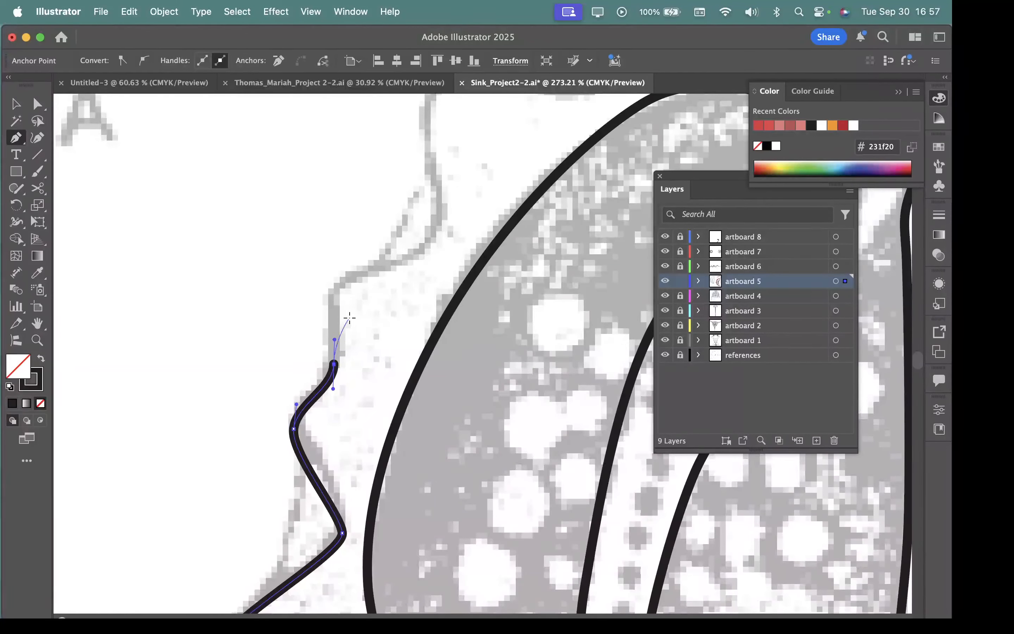
left_click_drag(339, 283, 368, 269)
left_click_drag(434, 260, 410, 316)
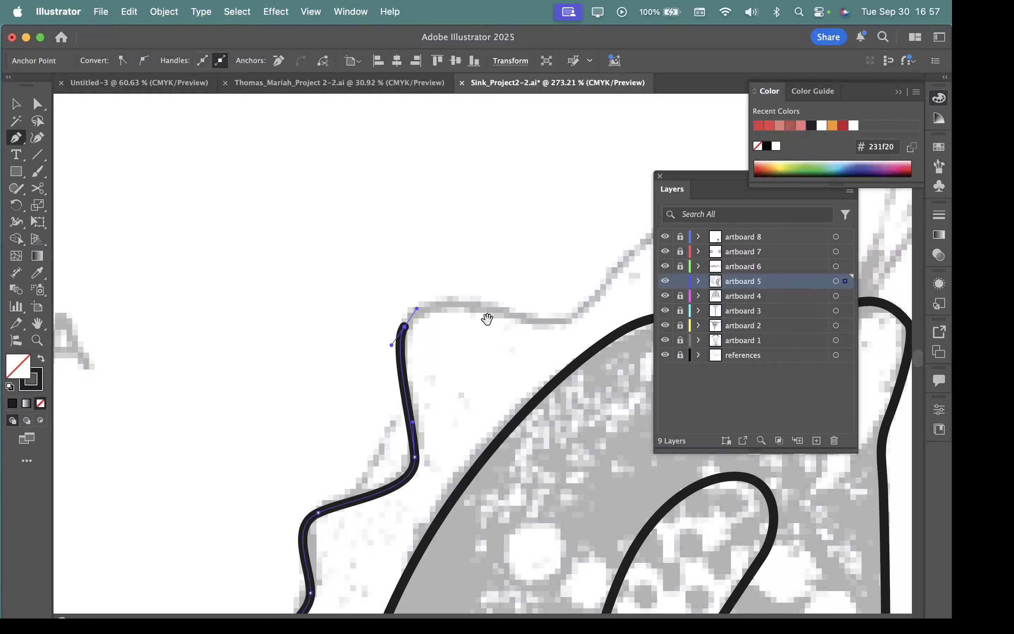
Step: Trace the topmost membrane waves and end the outer edge just inside the body's upper tip
left_click_drag(482, 319, 380, 293)
left_click_drag(416, 259, 433, 234)
left_click_drag(487, 213, 299, 196)
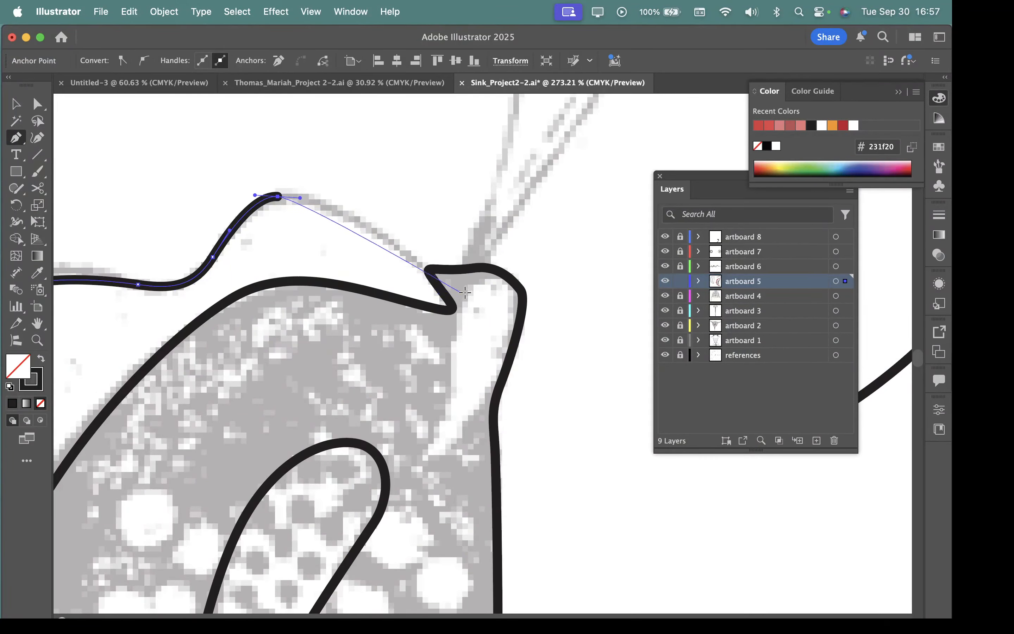
left_click_drag(467, 292, 485, 322)
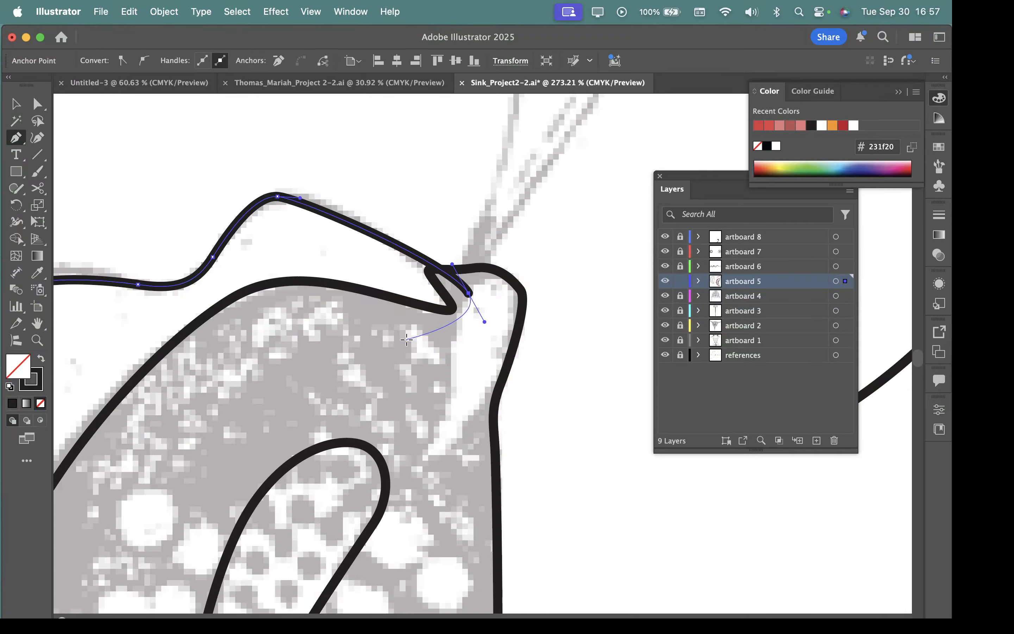
Step: Run the membrane path back down inside the body, parallel to the upper half of its curved outline
left_click_drag(418, 329, 398, 228)
left_click_drag(262, 345, 232, 379)
left_click_drag(240, 472, 360, 271)
left_click_drag(294, 286, 279, 323)
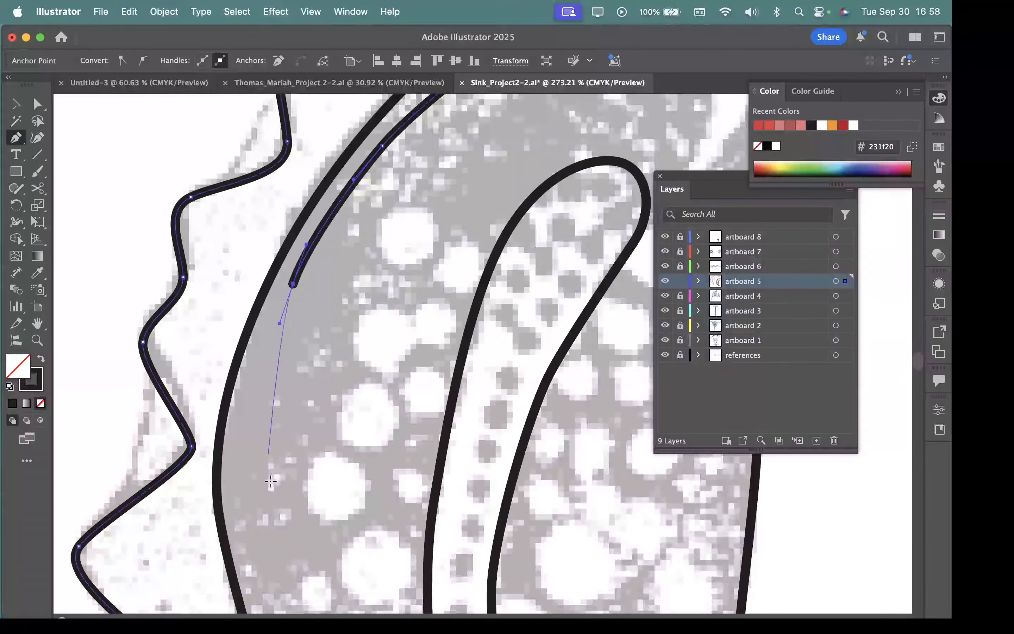
left_click_drag(274, 477, 328, 247)
left_click(327, 361)
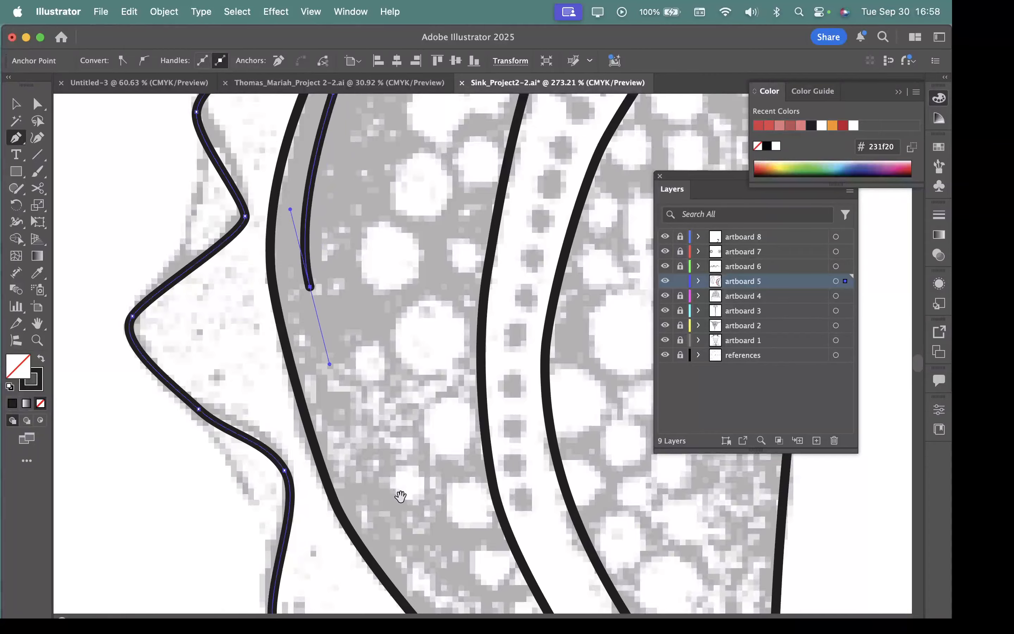
Step: Continue the membrane path inside the body's lower half and close it at its starting anchor near the lower tip
left_click_drag(398, 491, 312, 267)
left_click_drag(309, 319, 339, 366)
left_click_drag(414, 421, 273, 251)
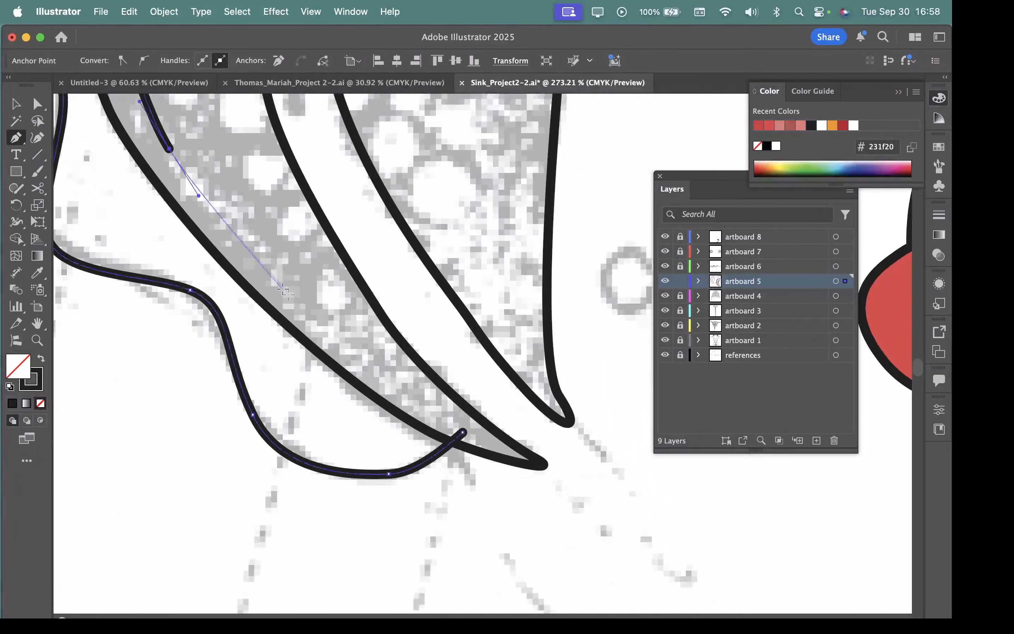
left_click_drag(293, 296, 353, 351)
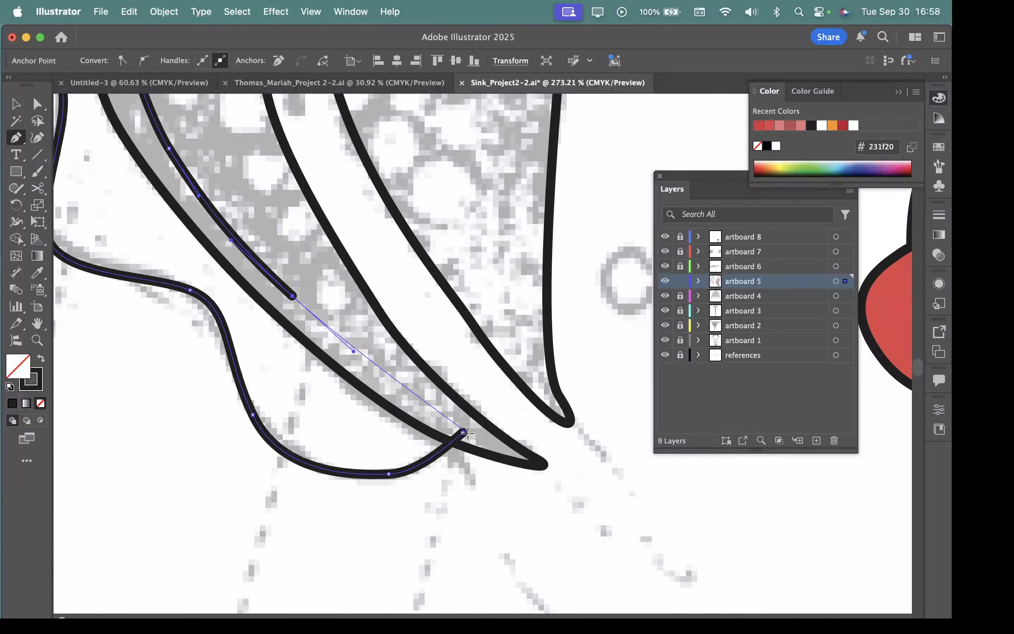
mouse_move(464, 432)
left_mouse_down()
mouse_move(580, 461)
mouse_move(465, 434)
left_mouse_up()
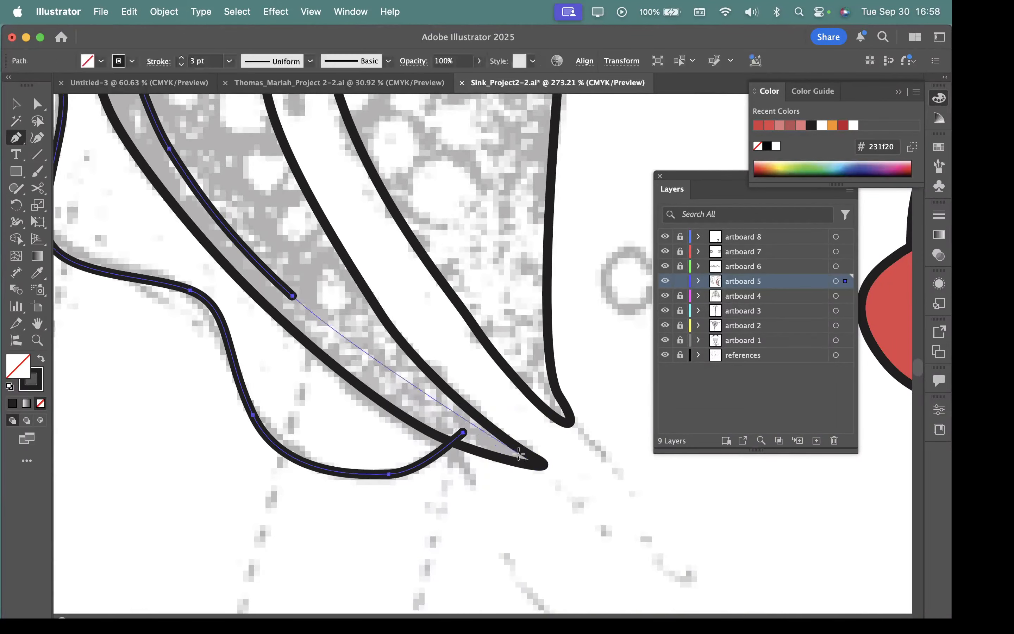
key("super+z")
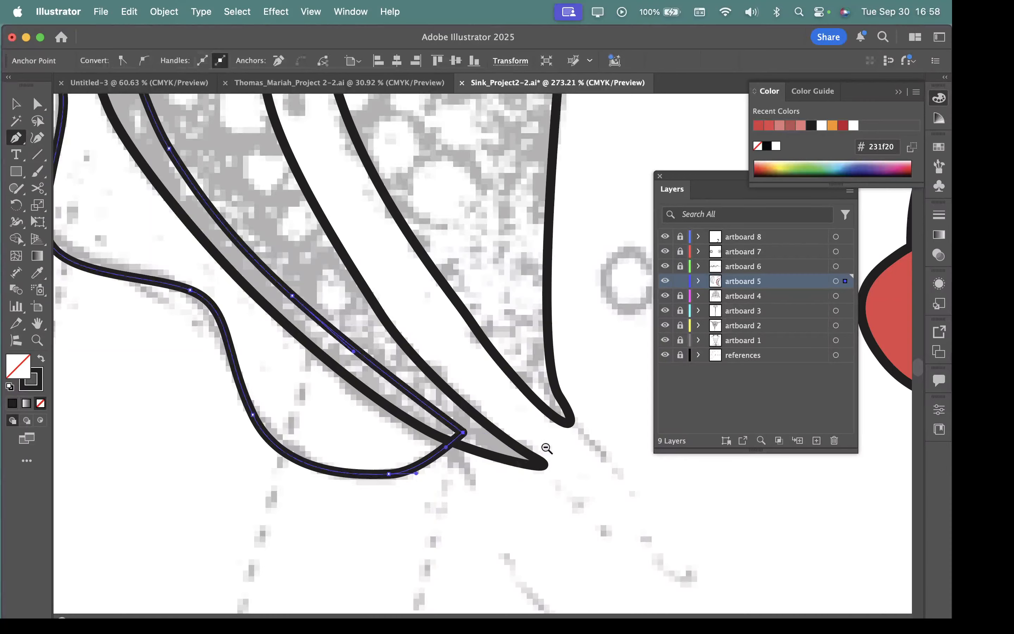
scroll(546, 448, "down", 5)
scroll(530, 267, "right", 5)
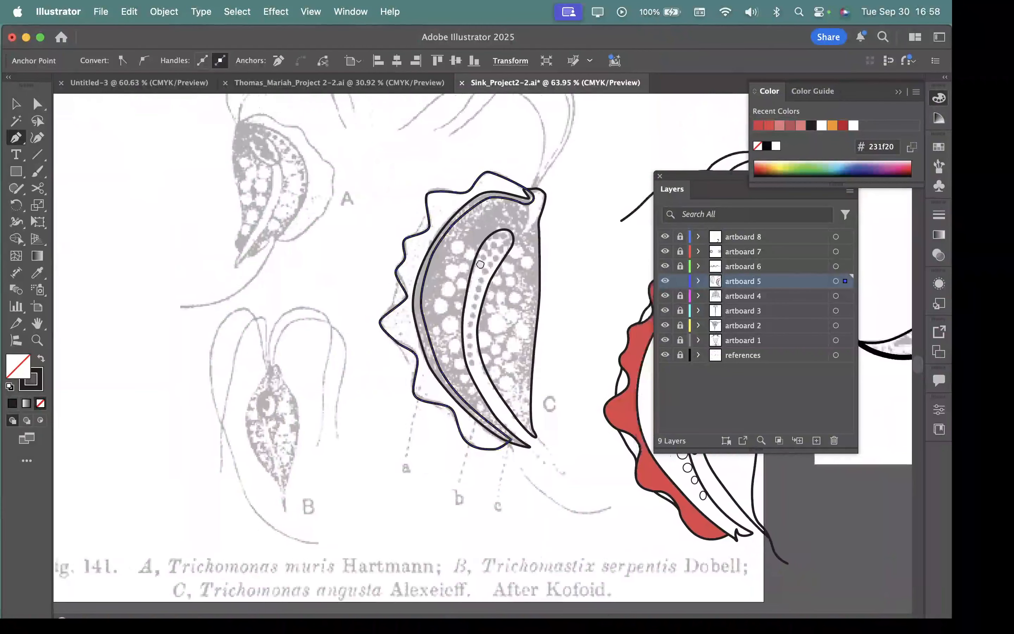
Step: Fill the closed body shape of figure C with colour e27997
key("v")
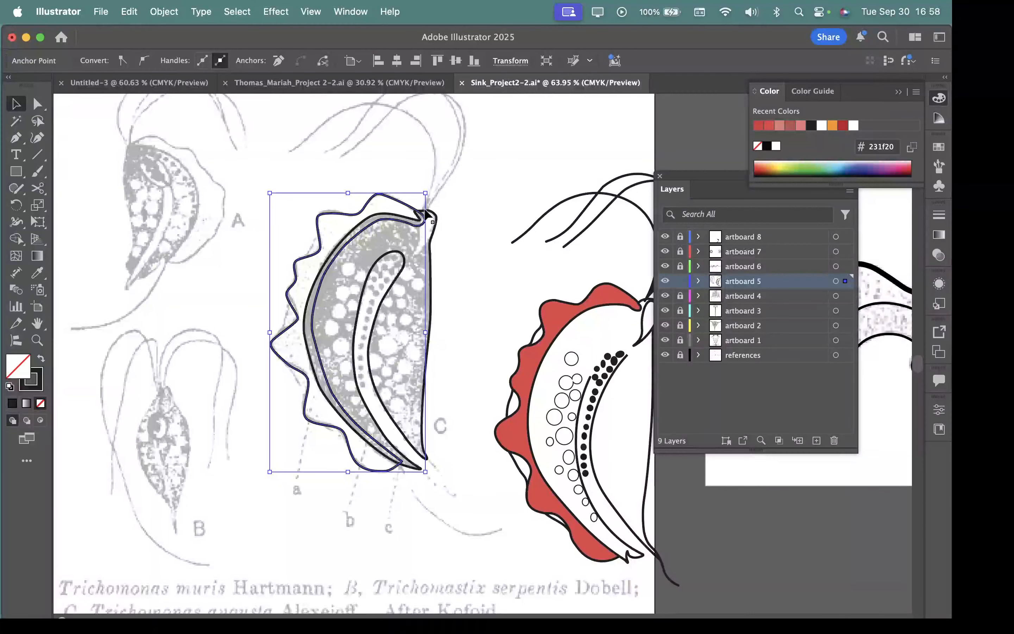
left_click(436, 235)
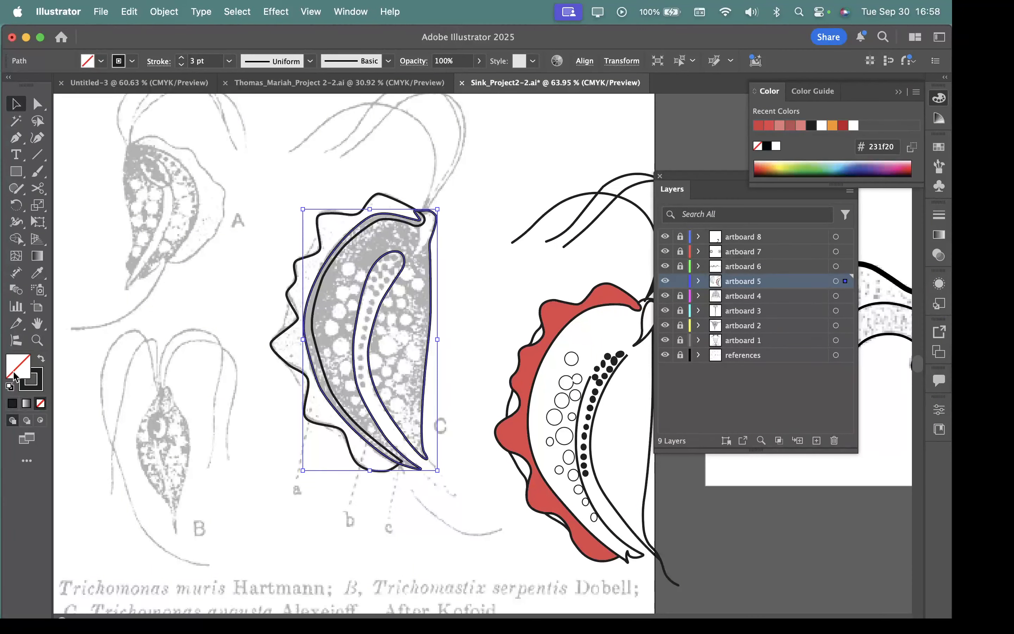
double_click(26, 371)
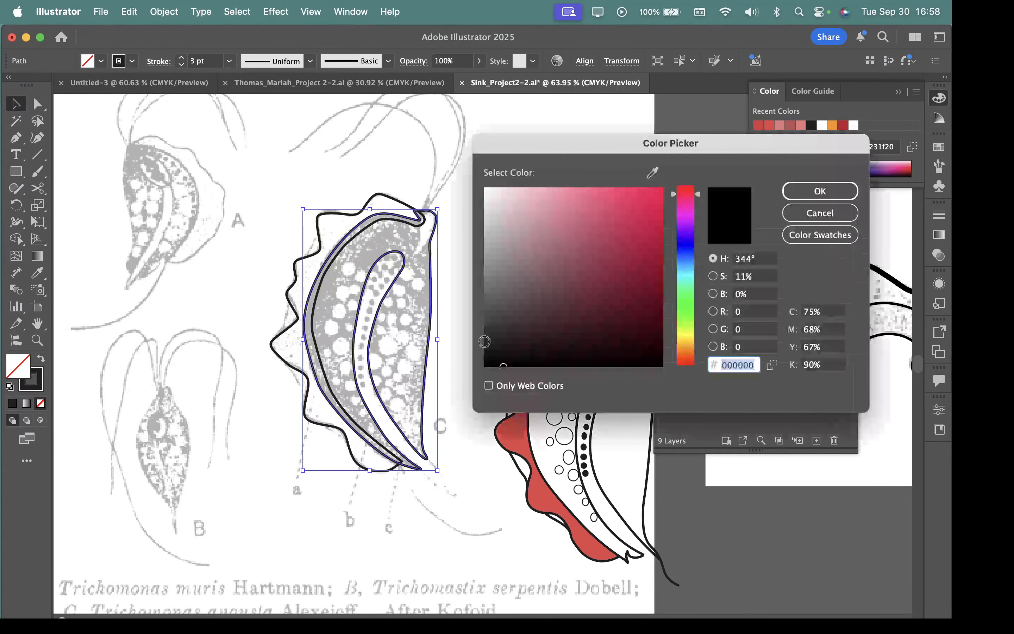
type("e27997")
key("Return")
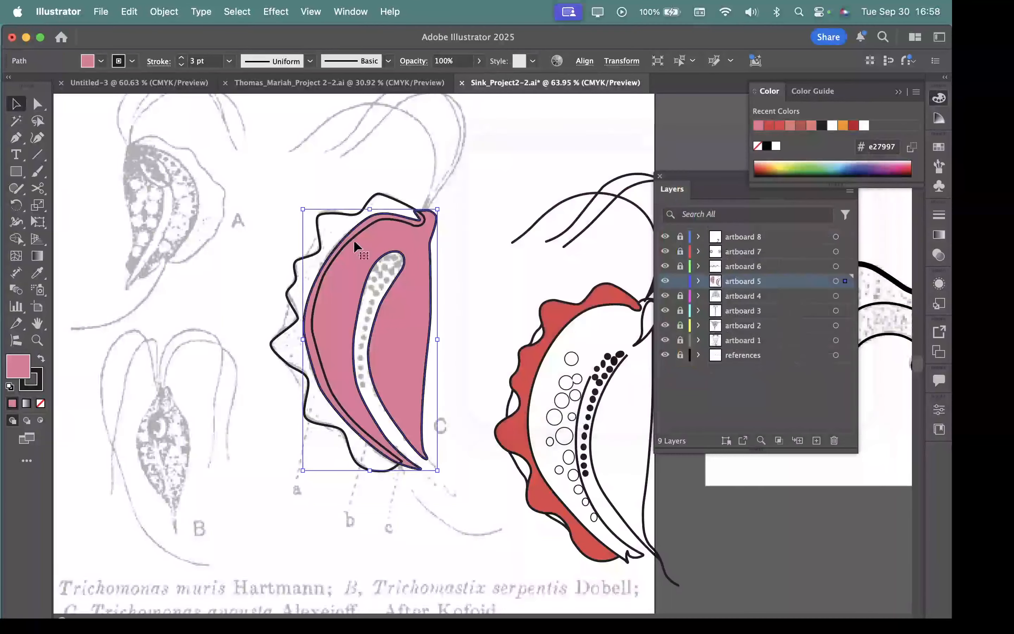
Step: Fill the closed wavy membrane shape with green 2bd67c
left_click(376, 194)
scroll(466, 322, "up", 5)
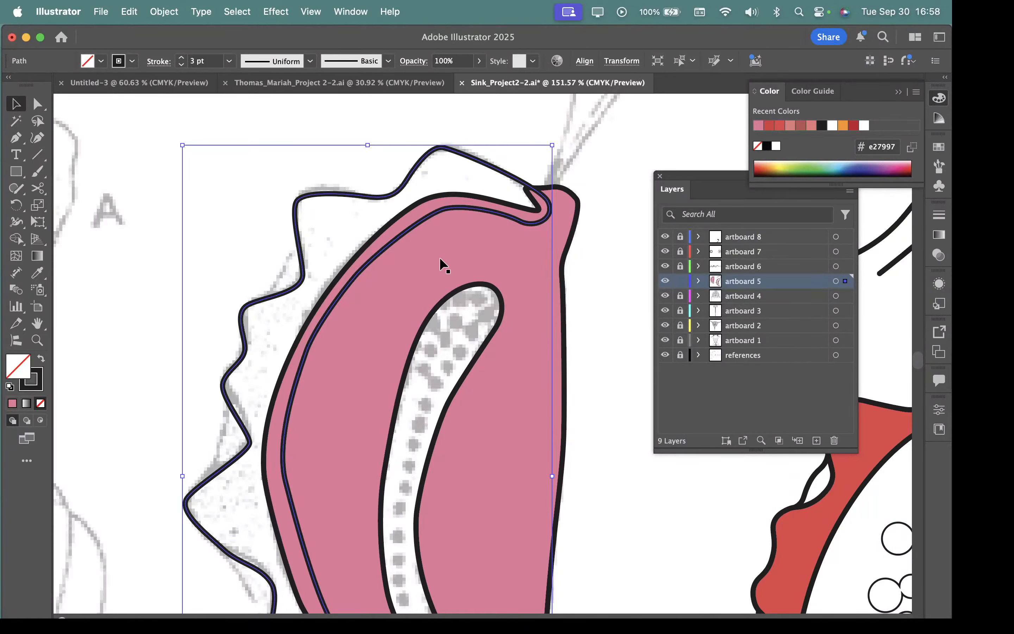
double_click(23, 373)
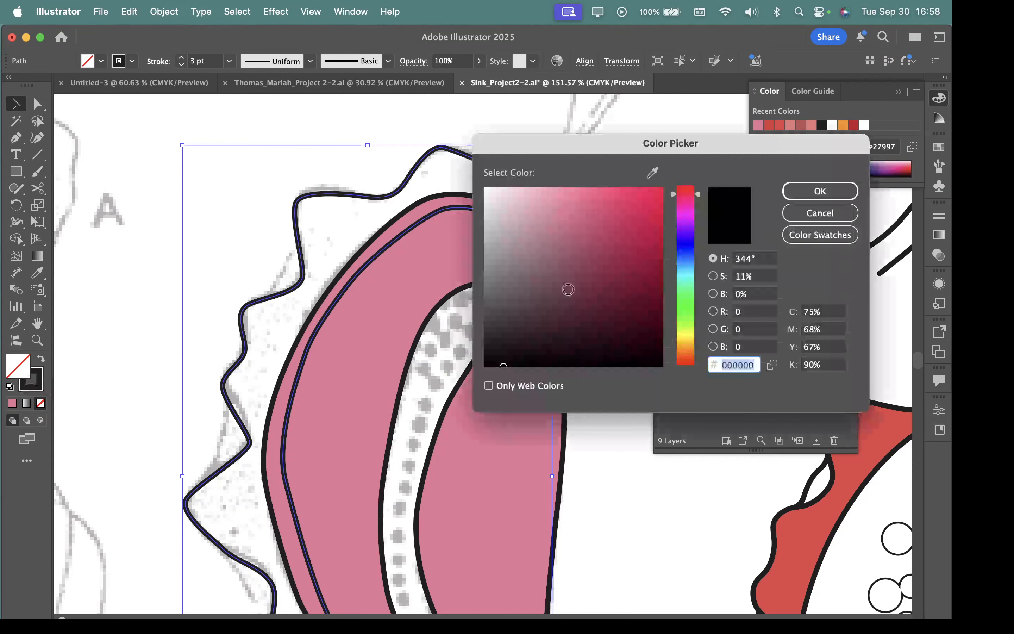
left_click_drag(686, 260, 682, 291)
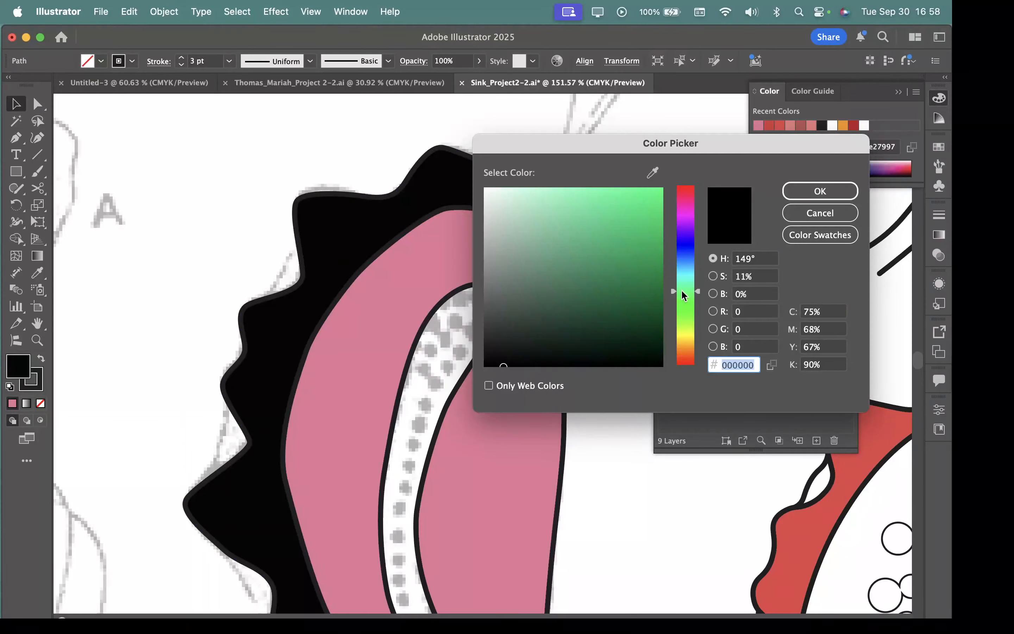
left_click(609, 222)
left_click(627, 214)
left_click(816, 196)
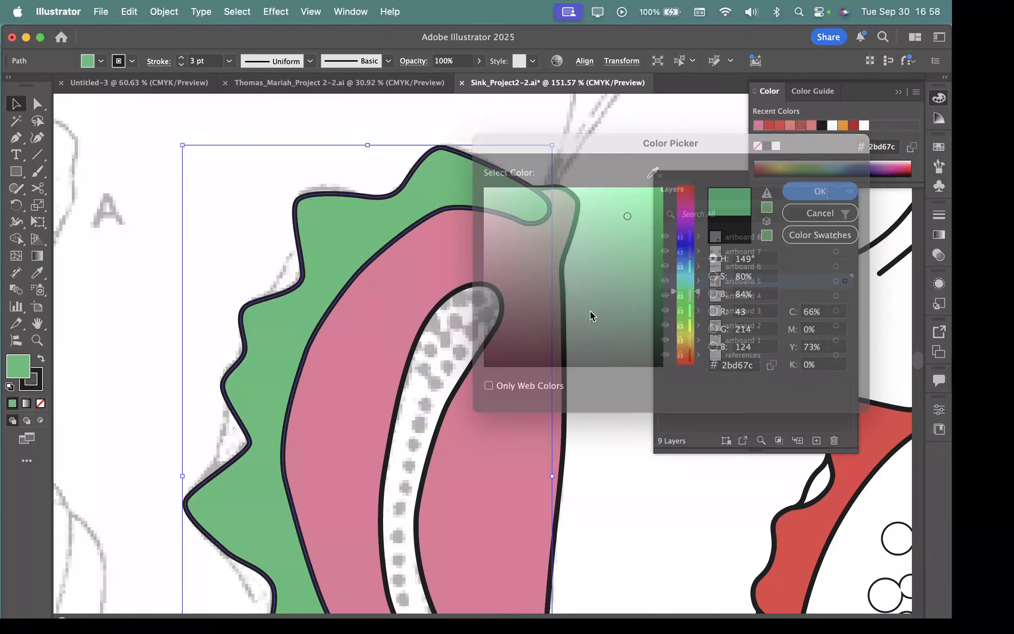
Step: Send the green membrane shape to the back behind the pink body and deselect it
left_click_drag(557, 270, 371, 243)
right_click(332, 213)
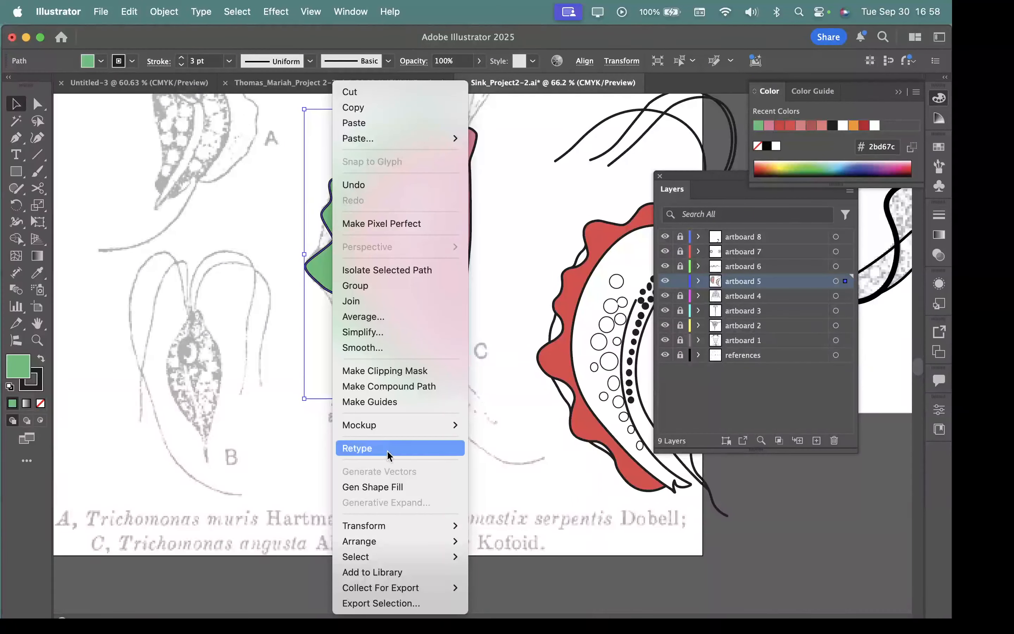
mouse_move(364, 542)
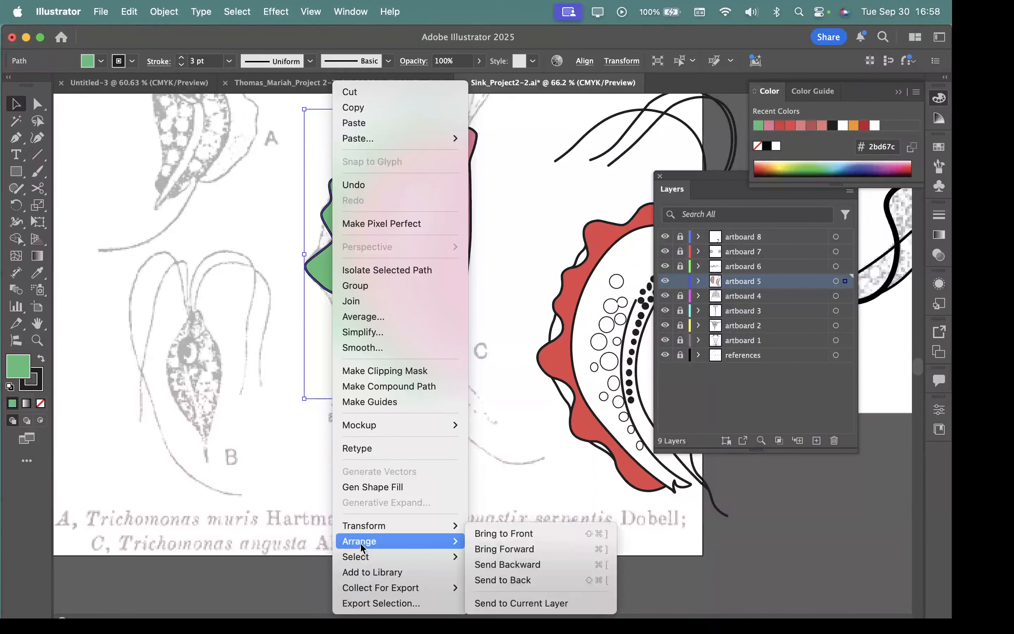
left_click(505, 580)
left_click_drag(421, 140, 562, 268)
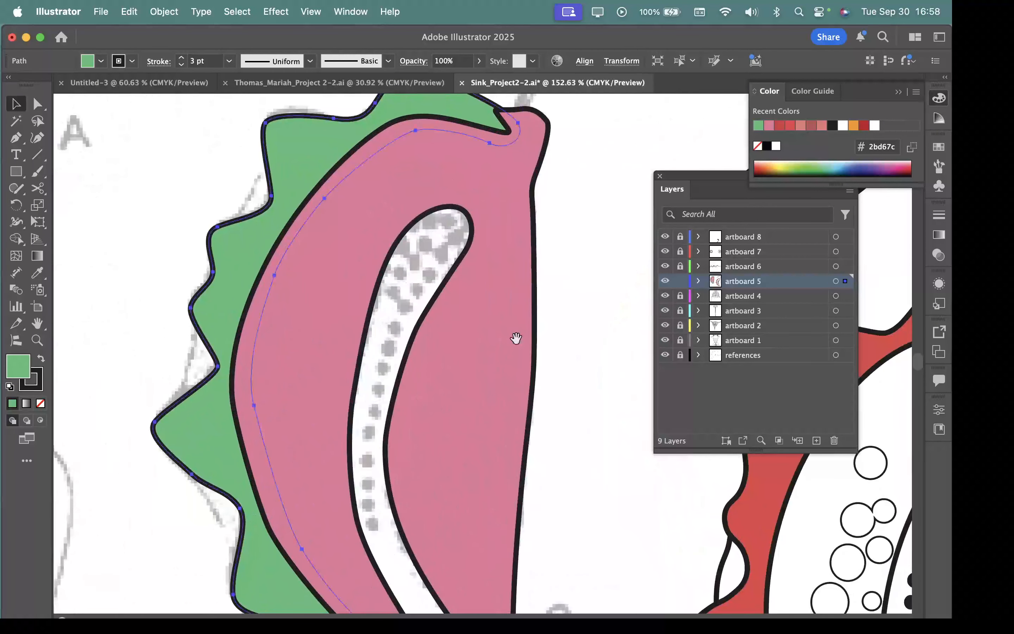
left_click_drag(510, 346, 430, 331)
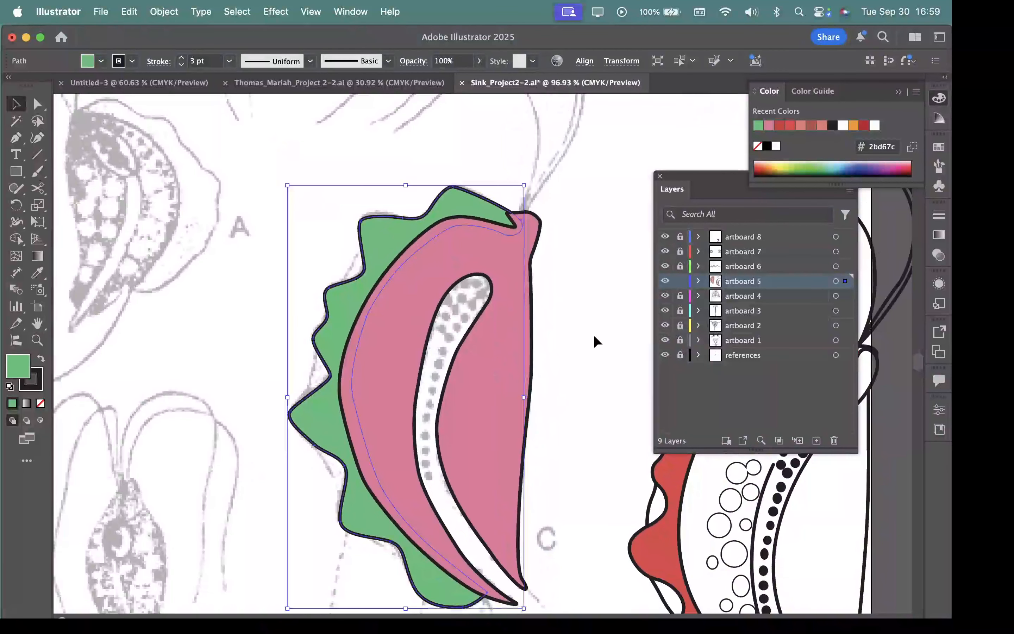
left_click(591, 333)
left_click_drag(602, 426, 496, 342)
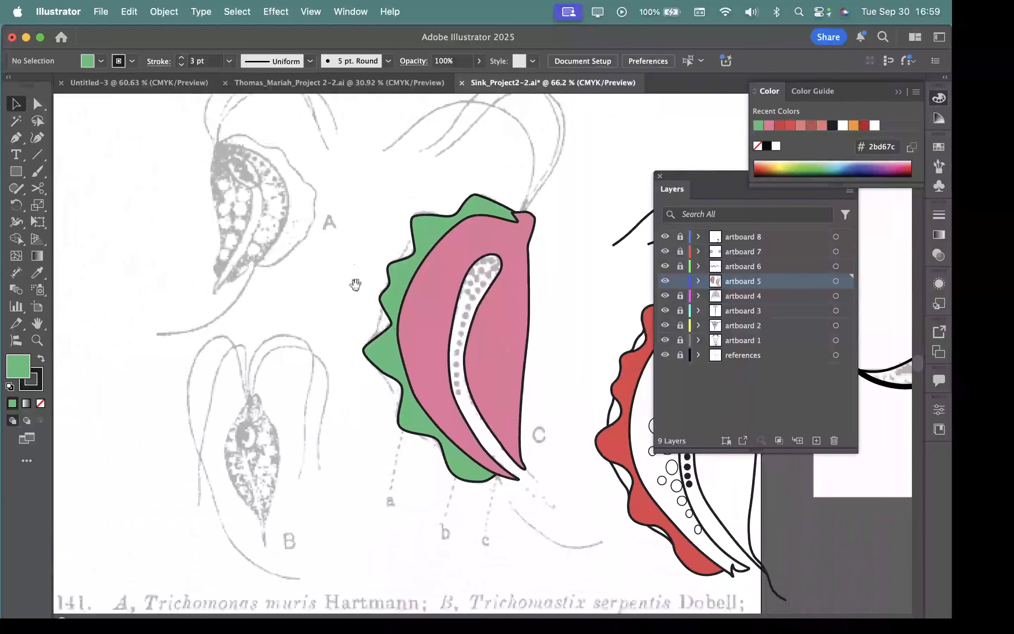
left_click_drag(399, 259, 621, 382)
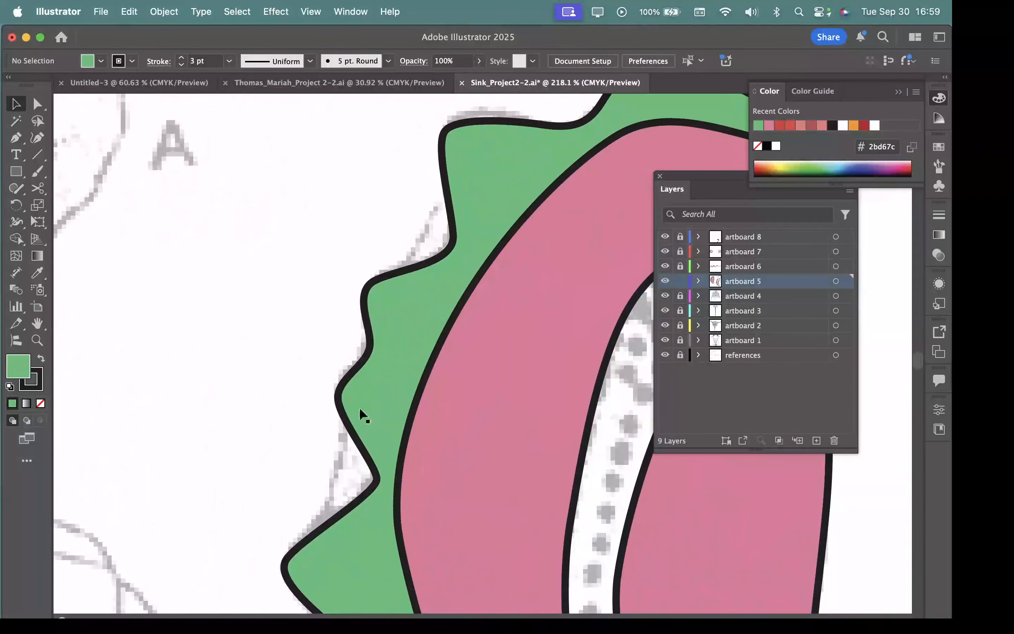
left_click_drag(438, 240, 351, 264)
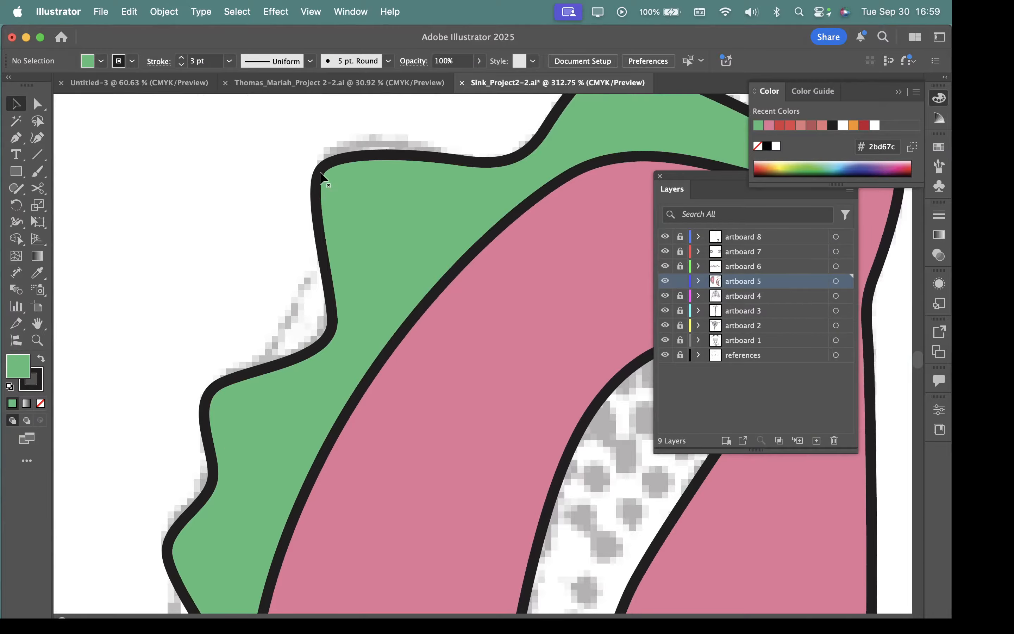
Step: Recolour the outline of the green wavy membrane shape to teal 207a89
left_click(322, 168)
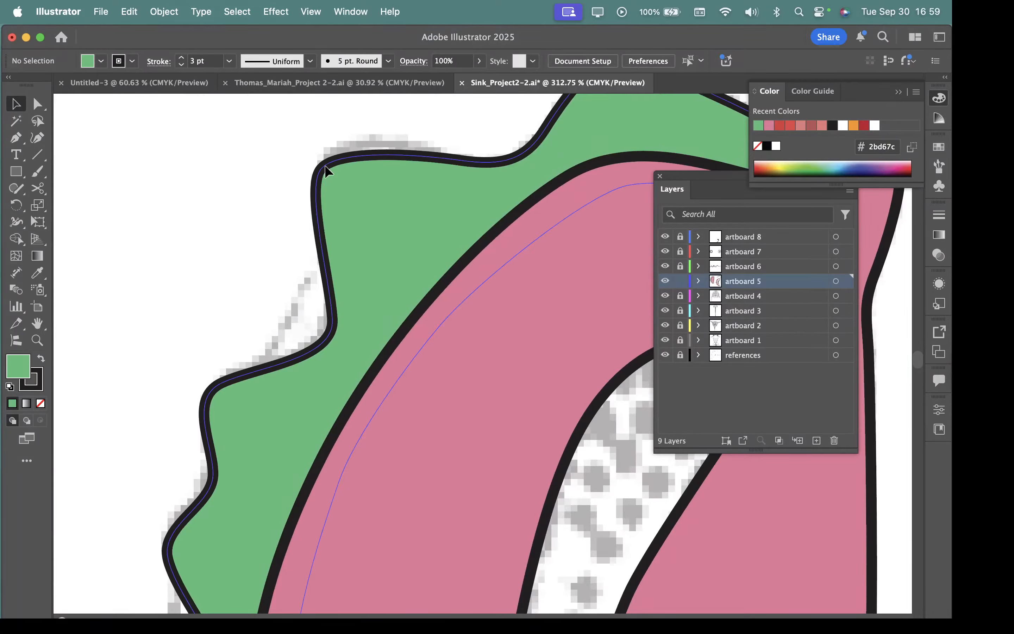
double_click(32, 389)
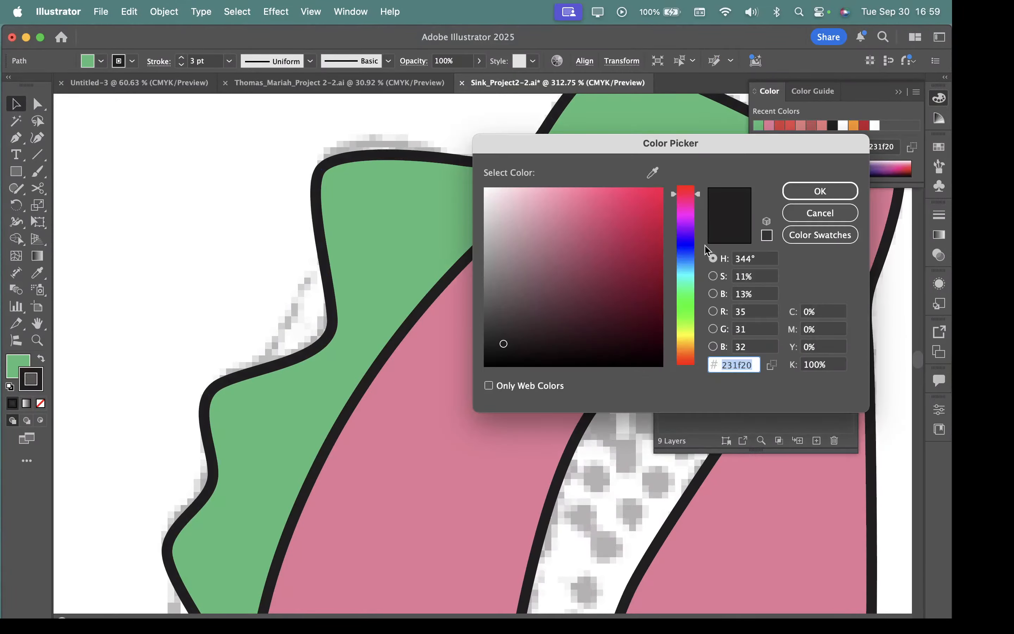
left_click(691, 272)
left_click(621, 267)
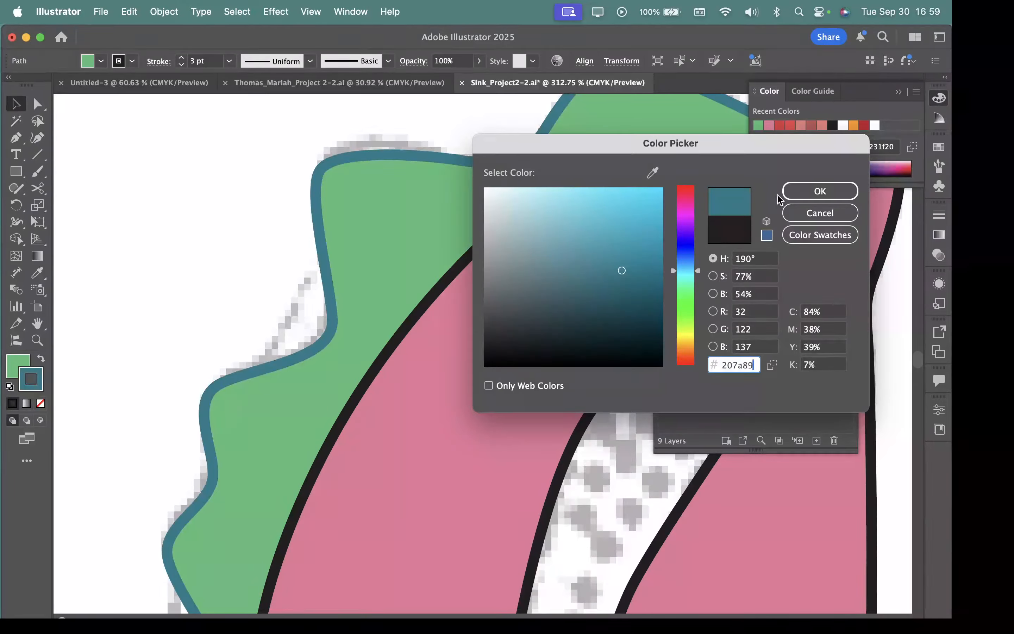
left_click(817, 191)
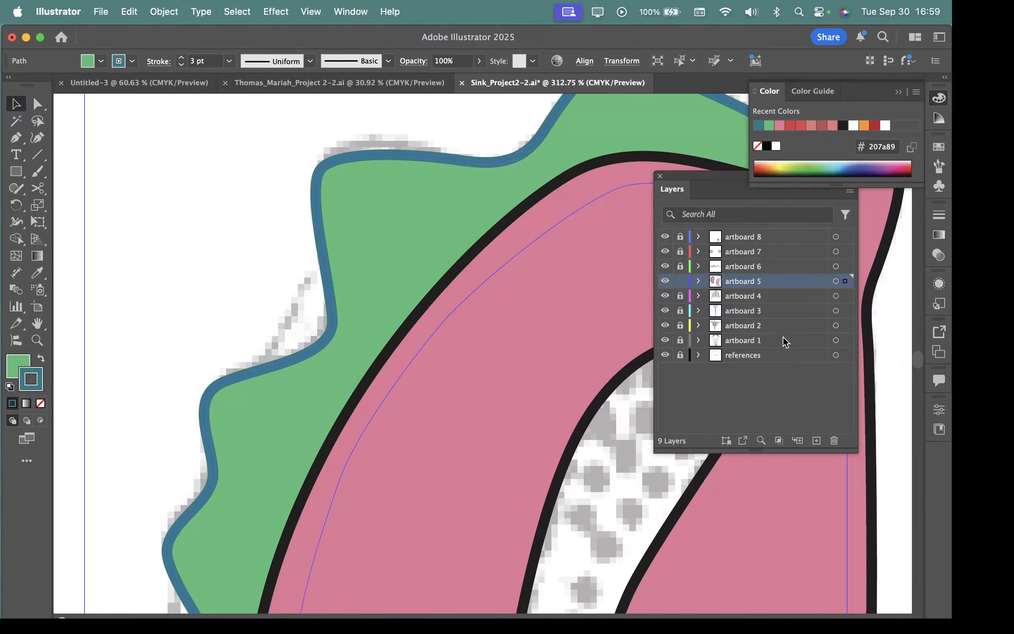
Step: Try a 1 pt stroke weight on the membrane's teal outline
left_click(228, 62)
left_click(243, 125)
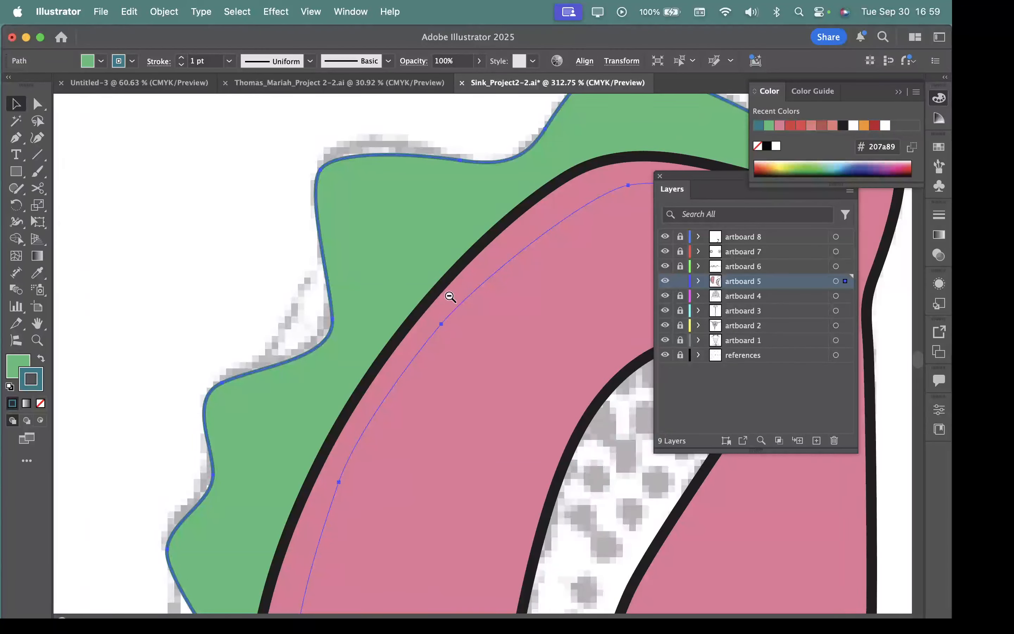
left_click_drag(451, 297, 267, 254)
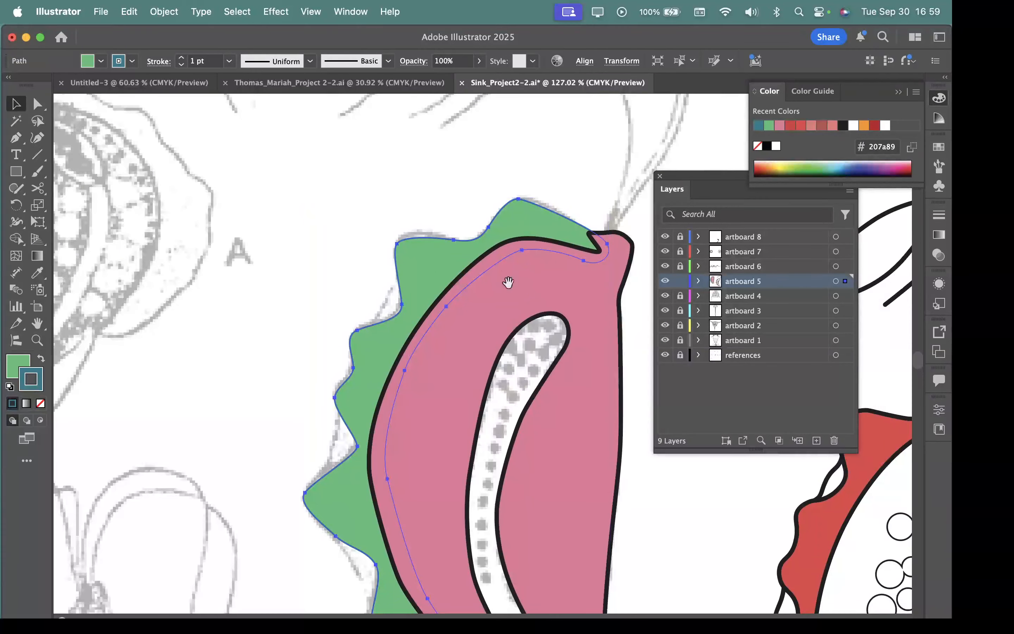
left_click_drag(440, 238, 491, 225)
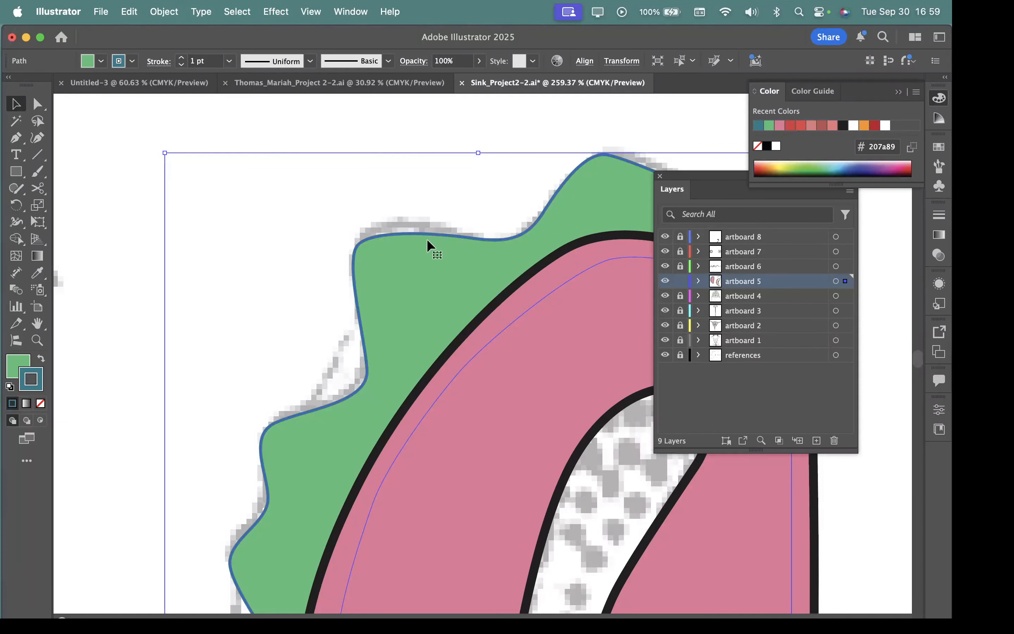
Step: Set the membrane's teal outline to a stroke weight of 8 pt and deselect the shape
left_click(229, 60)
left_click(248, 231)
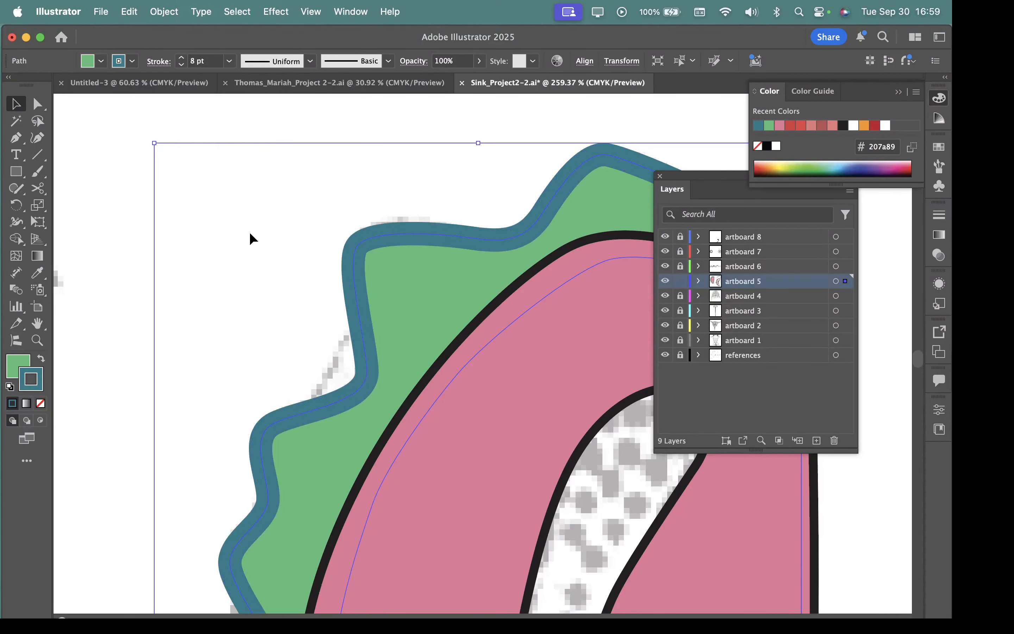
left_click_drag(477, 384, 248, 297)
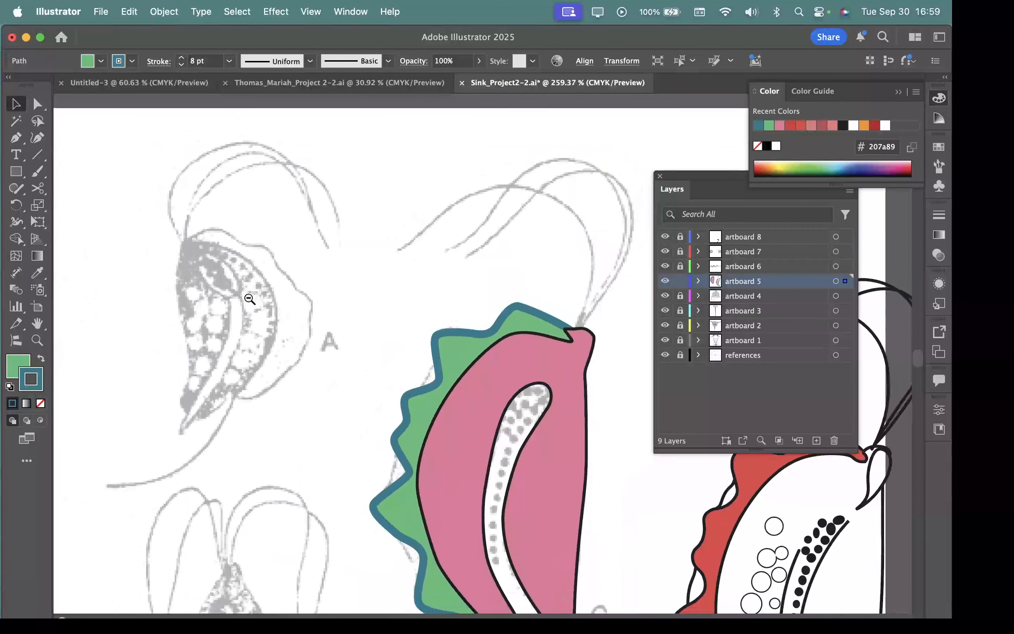
left_click_drag(452, 434, 535, 447)
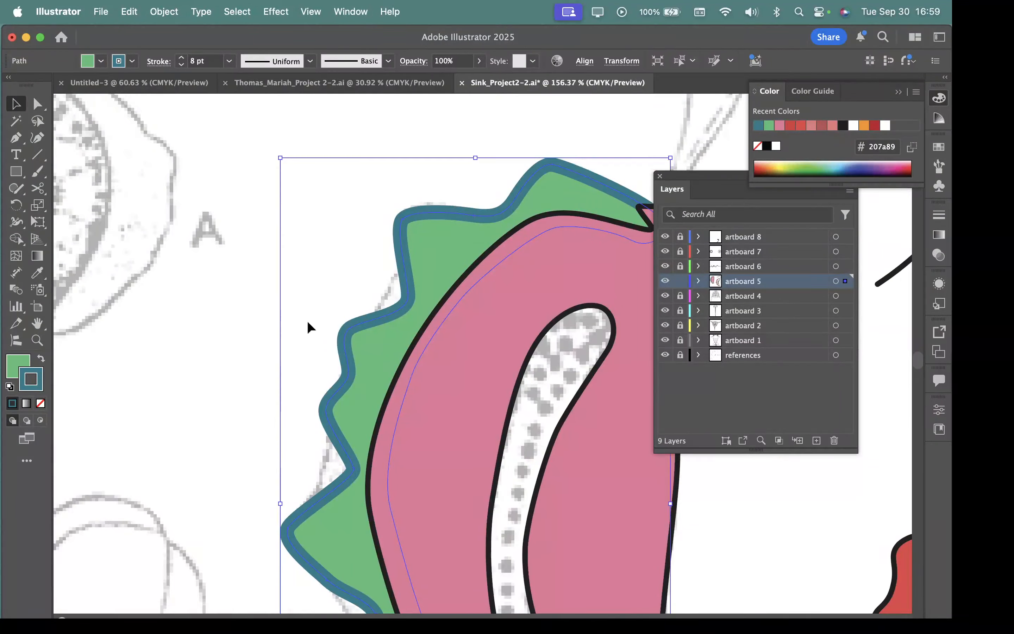
left_click(251, 220)
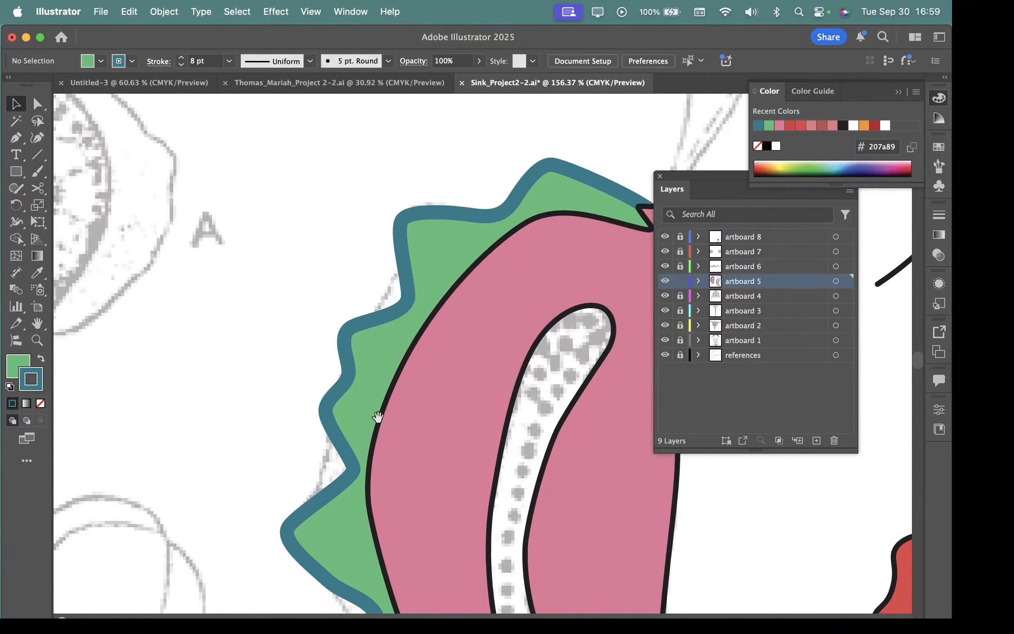
Step: Start a new Pen path at the membrane's lower notch, curving up along the dashed reference line toward the outermost wave
scroll(342, 496, "down", 5)
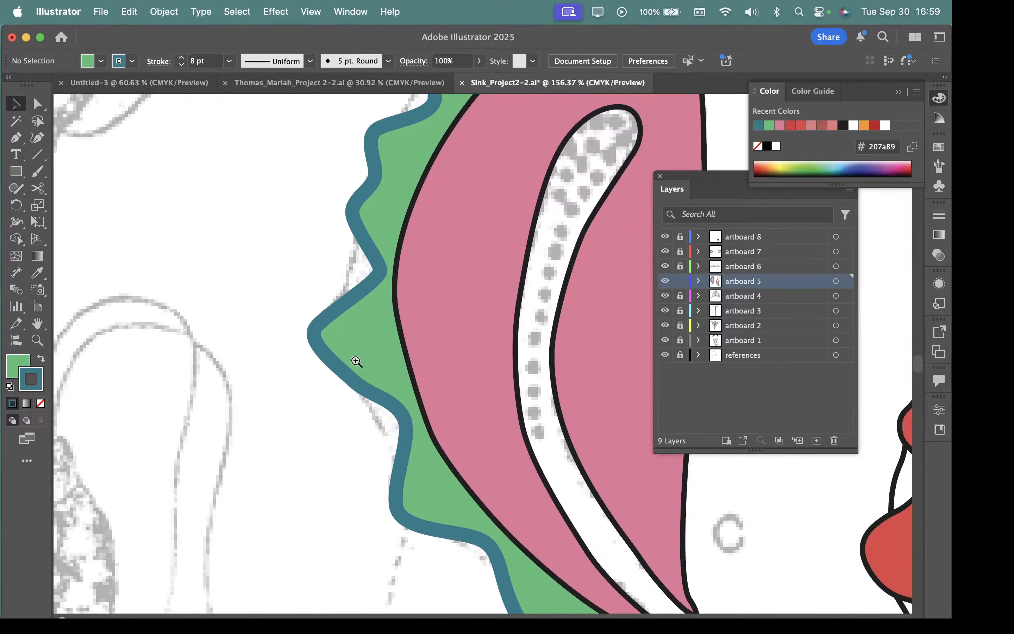
left_click_drag(355, 357, 535, 469)
left_click_drag(481, 560, 461, 403)
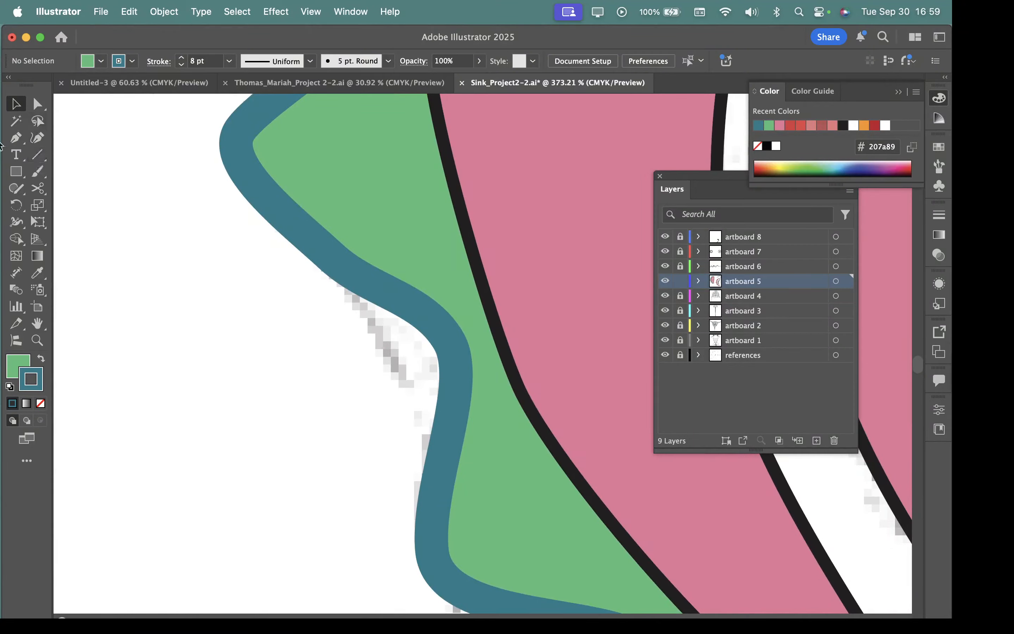
left_click(11, 139)
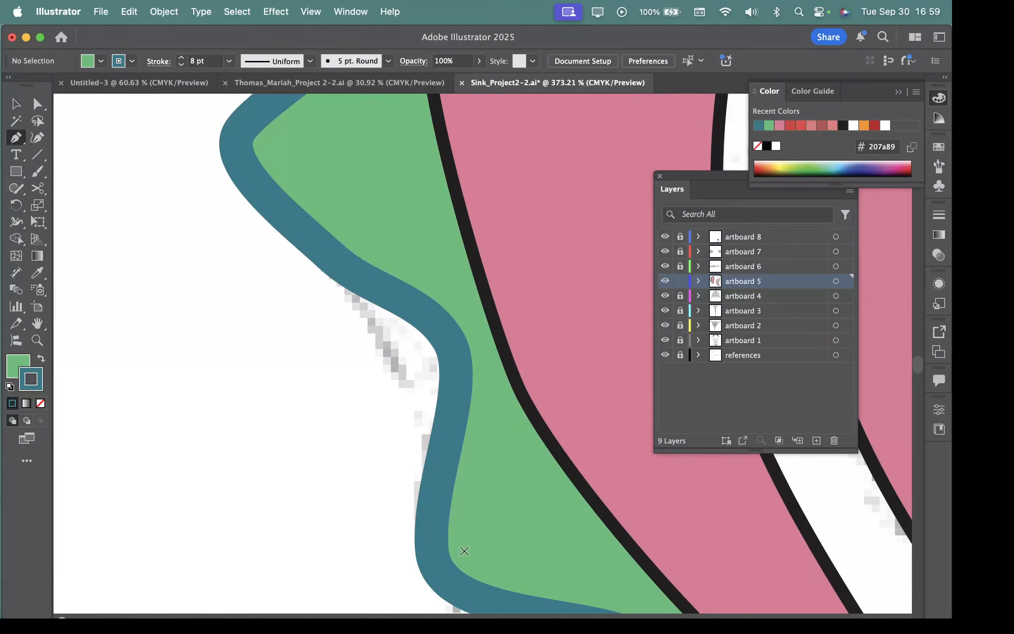
left_click_drag(457, 475, 443, 466)
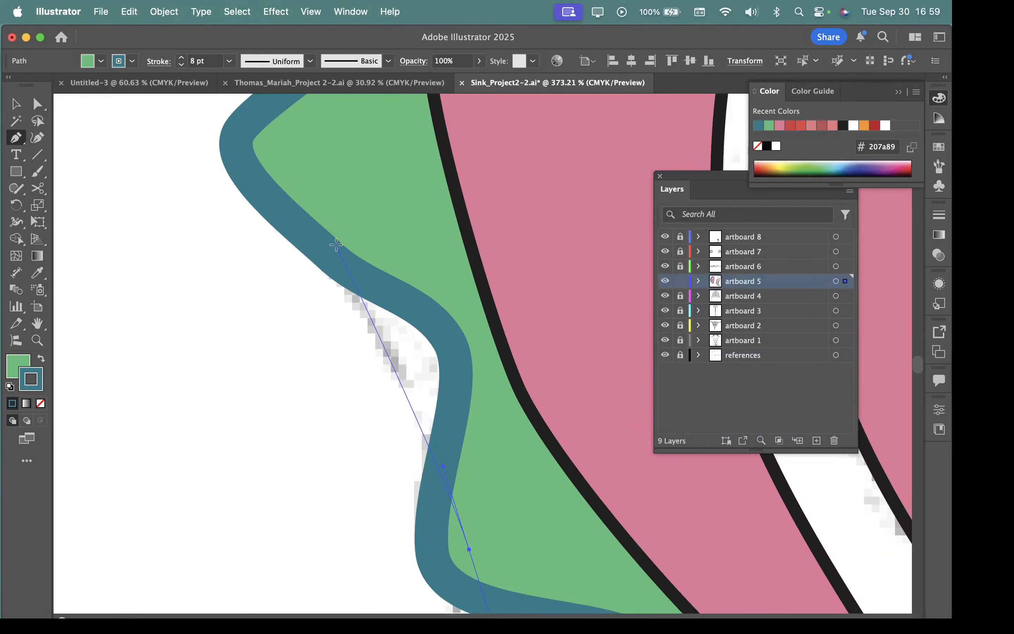
left_click_drag(332, 231, 269, 184)
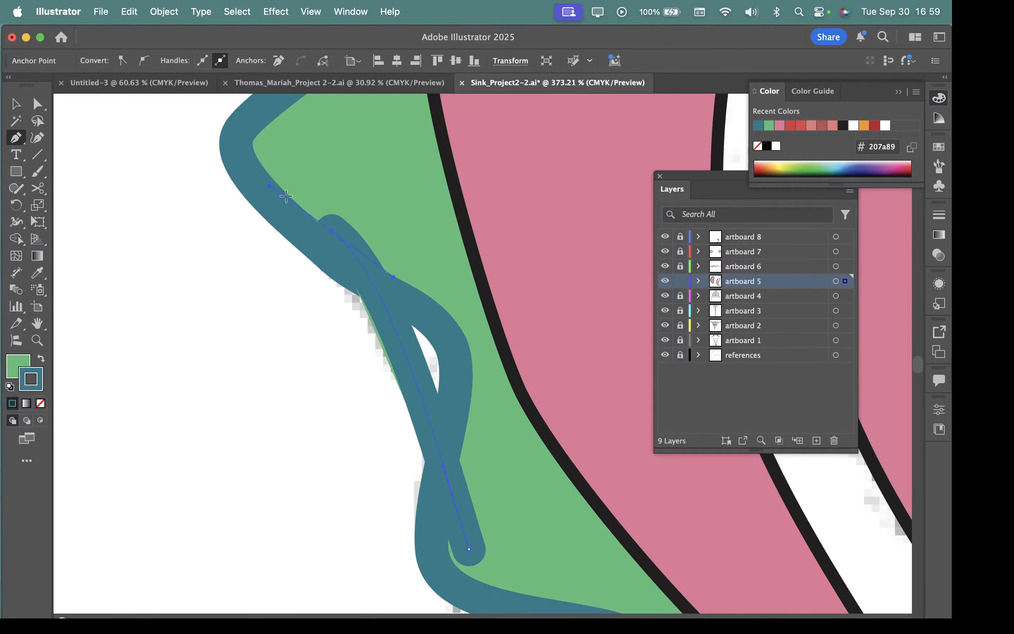
Step: Reset the new path to the default black stroke and remove its fill
left_click(16, 364)
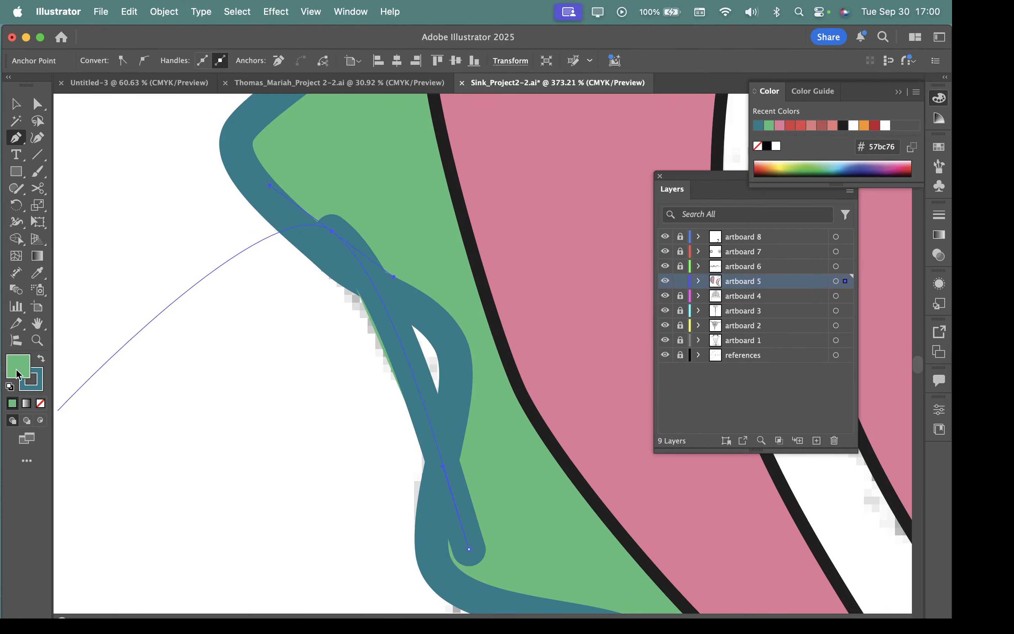
left_click(9, 387)
left_click(40, 404)
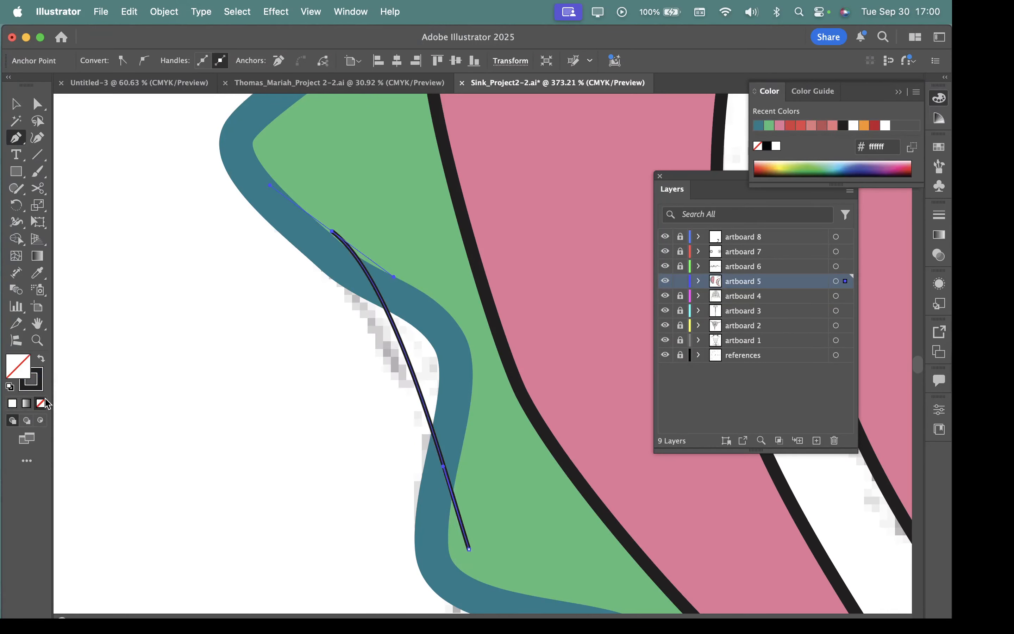
left_click(42, 388)
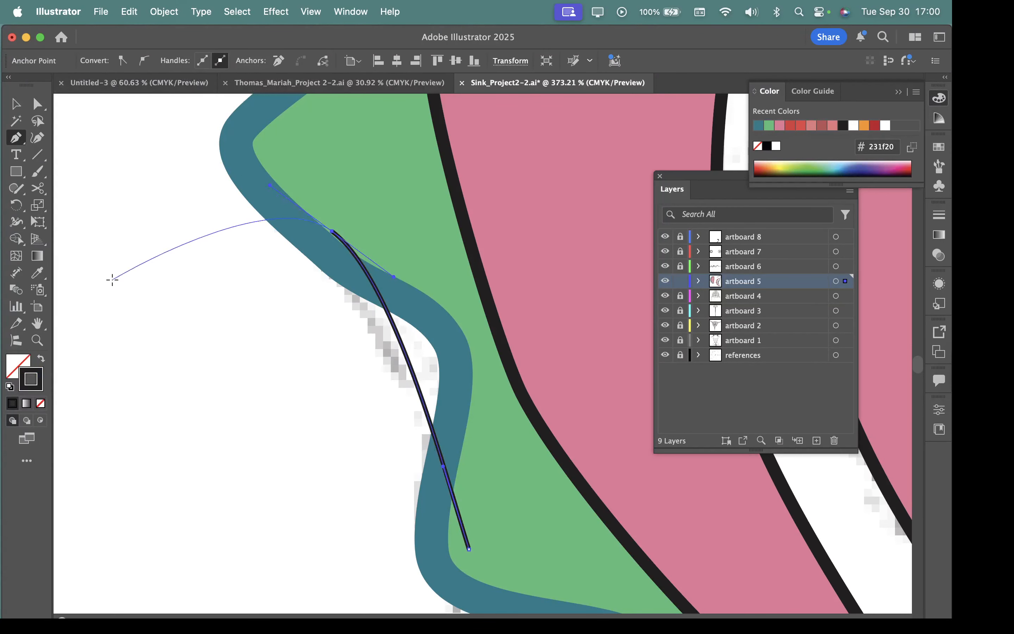
left_click(939, 216)
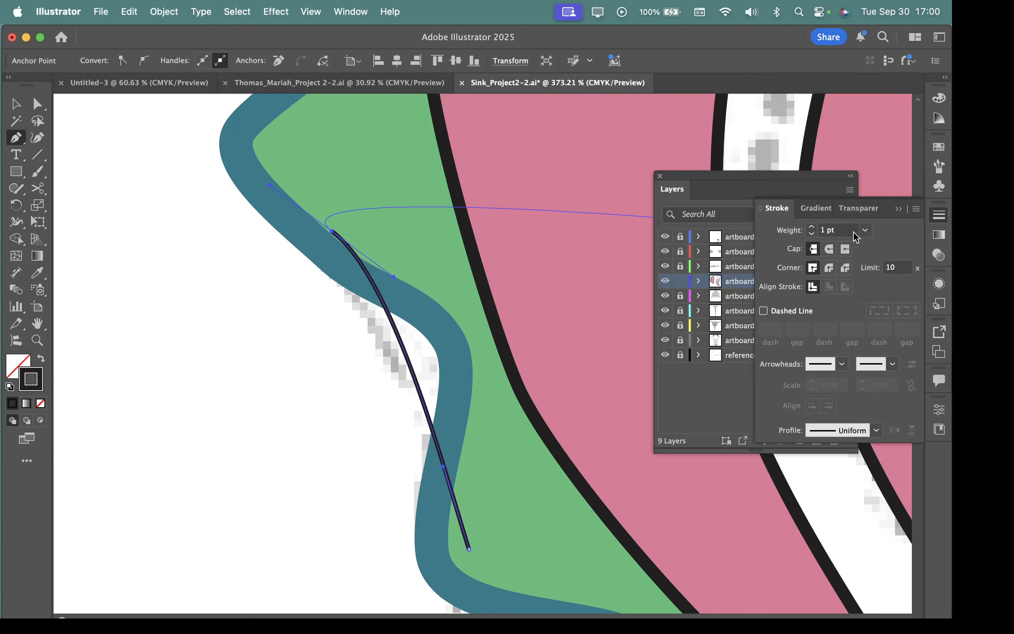
left_click(945, 216)
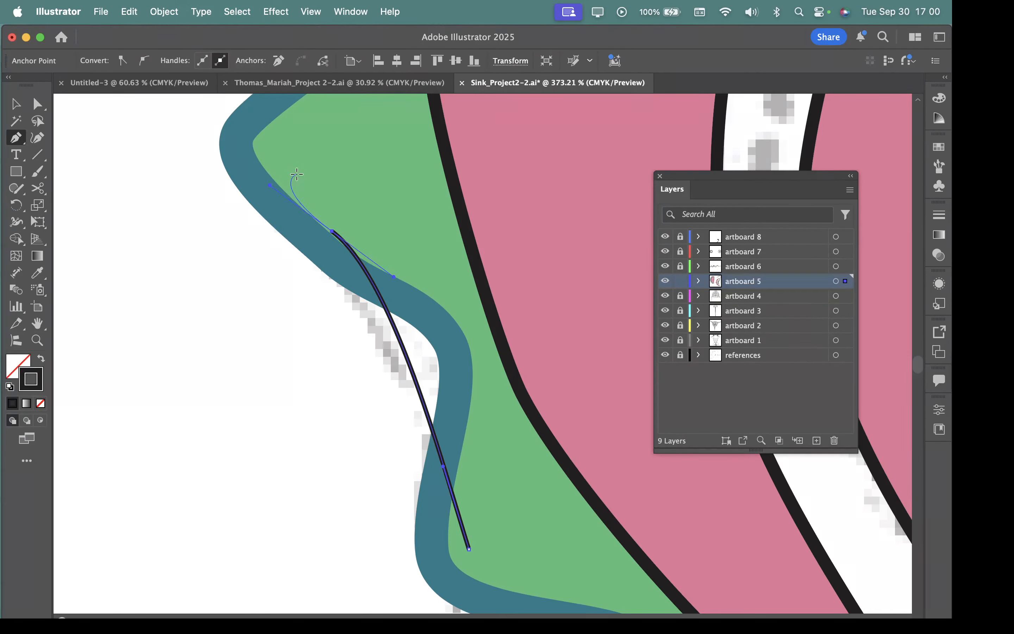
Step: Continue the path upward along the reference line across the membrane's waves to its upper corner
key("space")
left_click_drag(313, 160, 324, 376)
left_click_drag(318, 259, 295, 401)
key("space")
mouse_move(316, 301)
left_mouse_down()
mouse_move(325, 253)
mouse_move(303, 536)
left_mouse_up()
key("space")
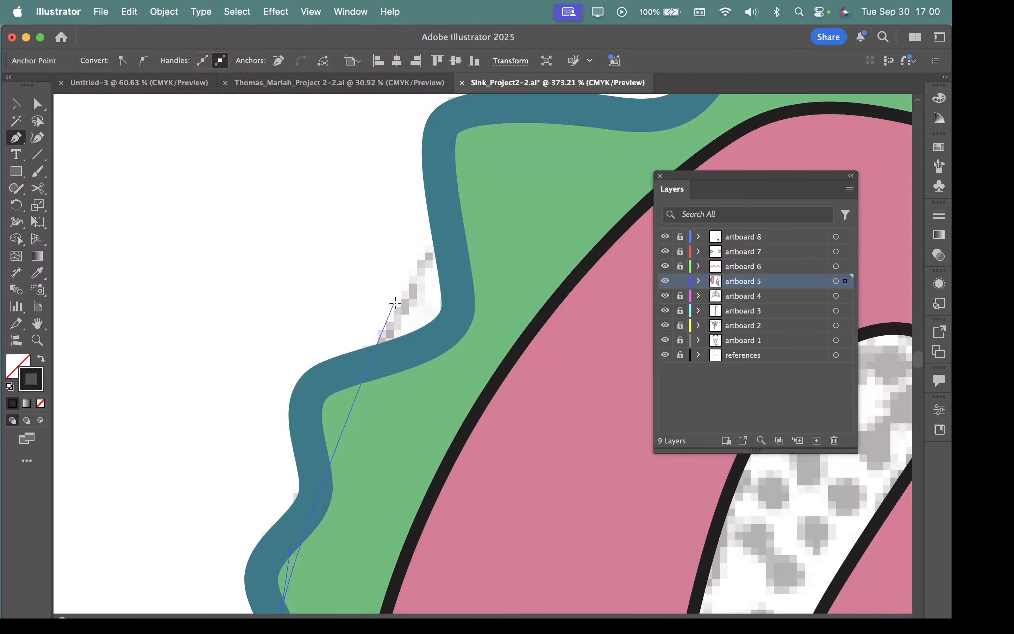
mouse_move(463, 192)
left_mouse_down()
mouse_move(482, 172)
mouse_move(330, 362)
mouse_move(435, 97)
left_mouse_up()
Step: Loop the path over at the upper corner and run it down inside the body's edge, closing it at the starting anchor
key("space")
key("super+space")
left_click_drag(478, 242, 250, 218)
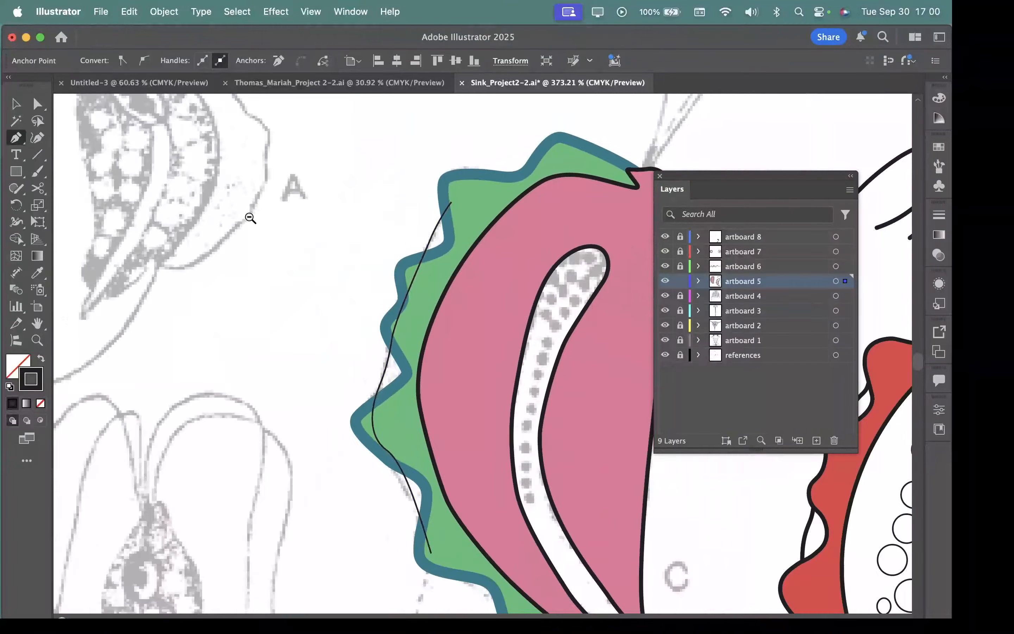
left_click_drag(492, 211, 493, 236)
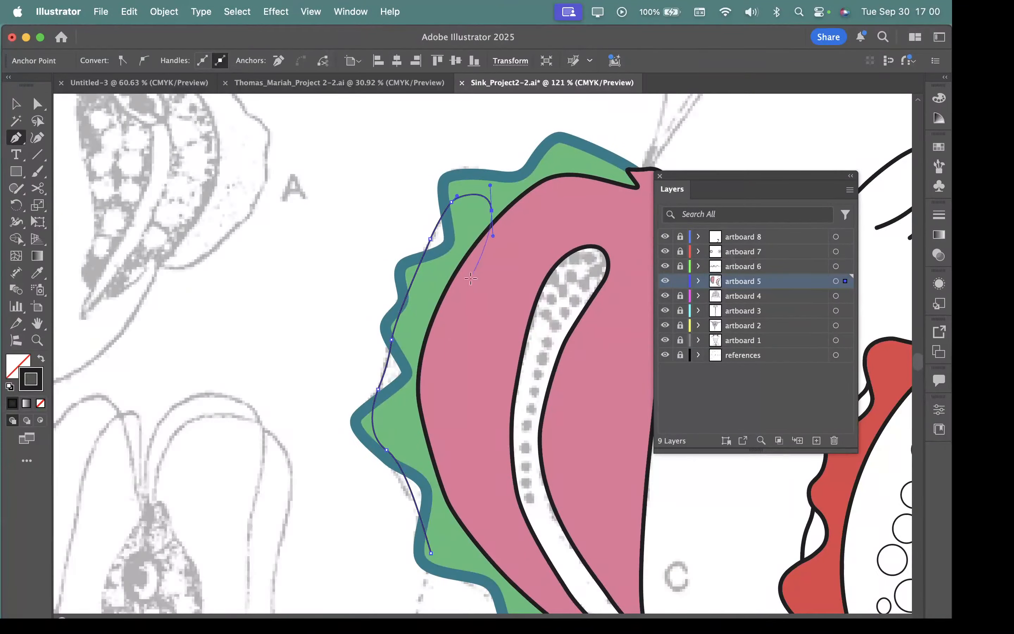
left_click_drag(442, 331, 436, 382)
left_click_drag(443, 494, 408, 514)
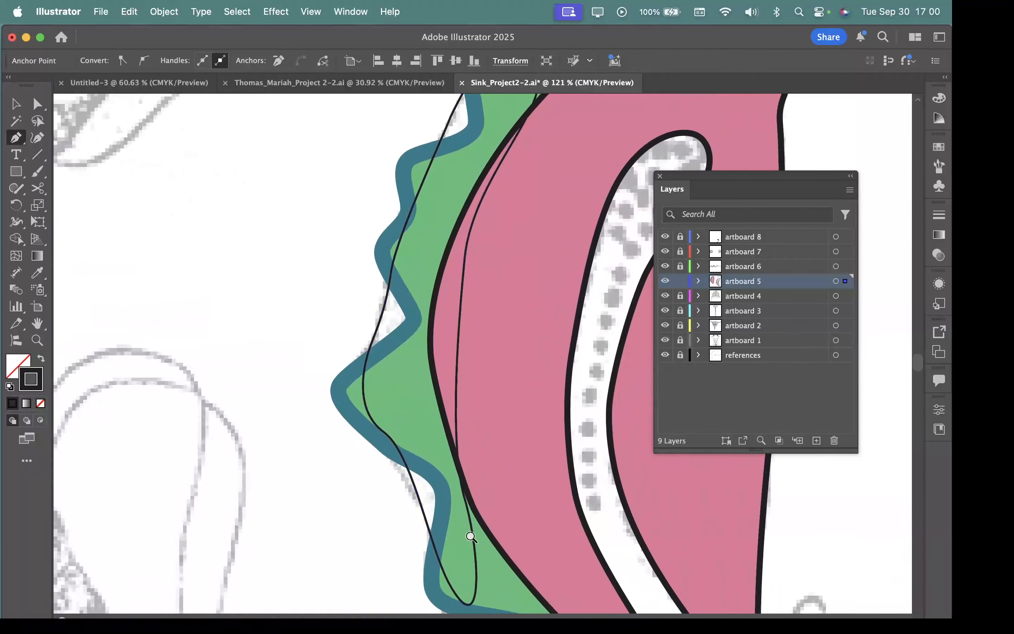
Step: Reshape the lower part of the new closed path with the Direct Selection tool, moving its anchors onto the reference line
scroll(391, 461, "up", 3)
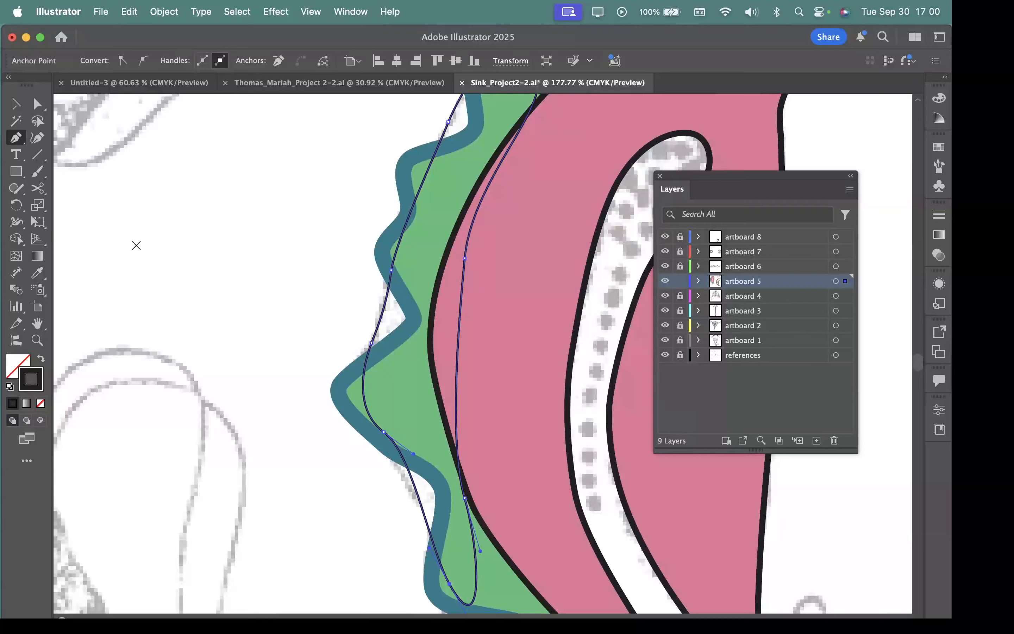
left_click(37, 103)
left_click_drag(384, 434, 423, 461)
left_click_drag(448, 585, 444, 576)
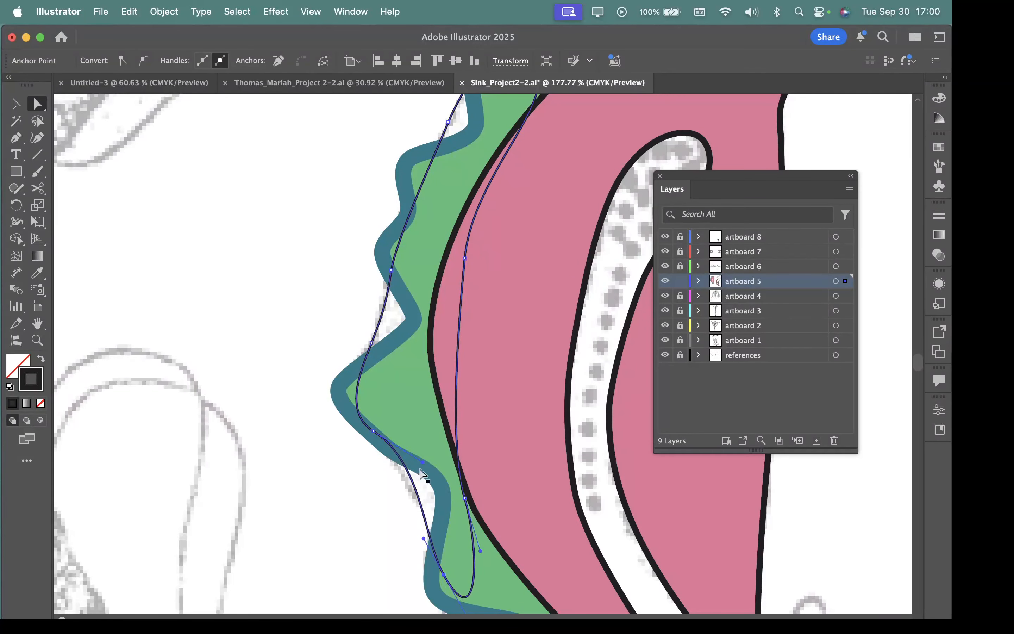
left_click_drag(373, 430, 368, 424)
left_click_drag(371, 344, 375, 331)
Step: Adjust the anchor and curve handle near the top of the closed path to follow the reference line
left_click_drag(446, 322, 452, 359)
scroll(451, 344, "up", 5)
left_click_drag(477, 311, 486, 288)
left_click_drag(501, 386, 476, 374)
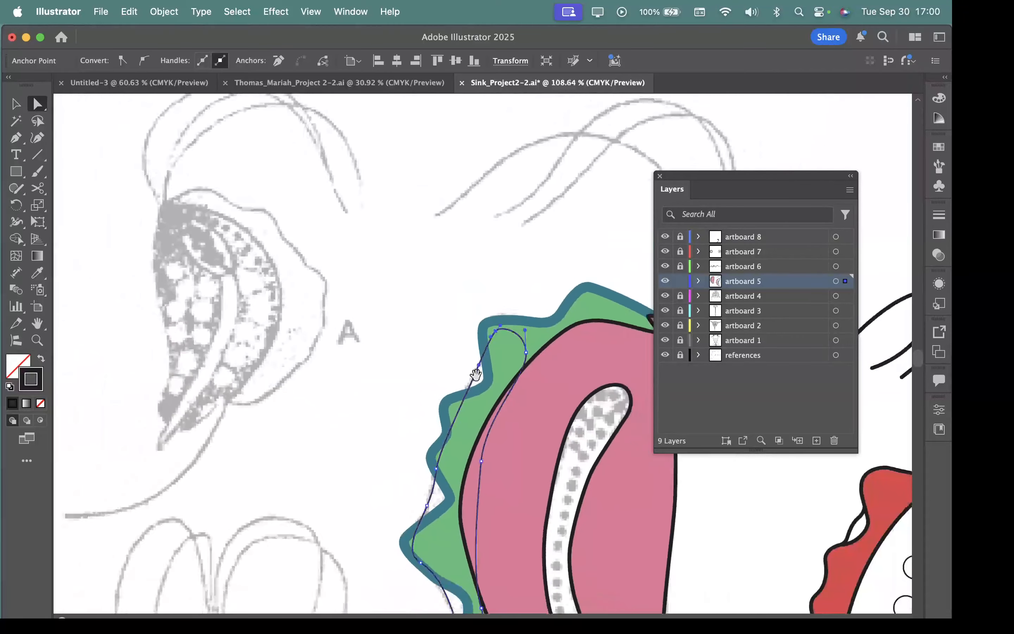
left_click_drag(477, 316, 624, 418)
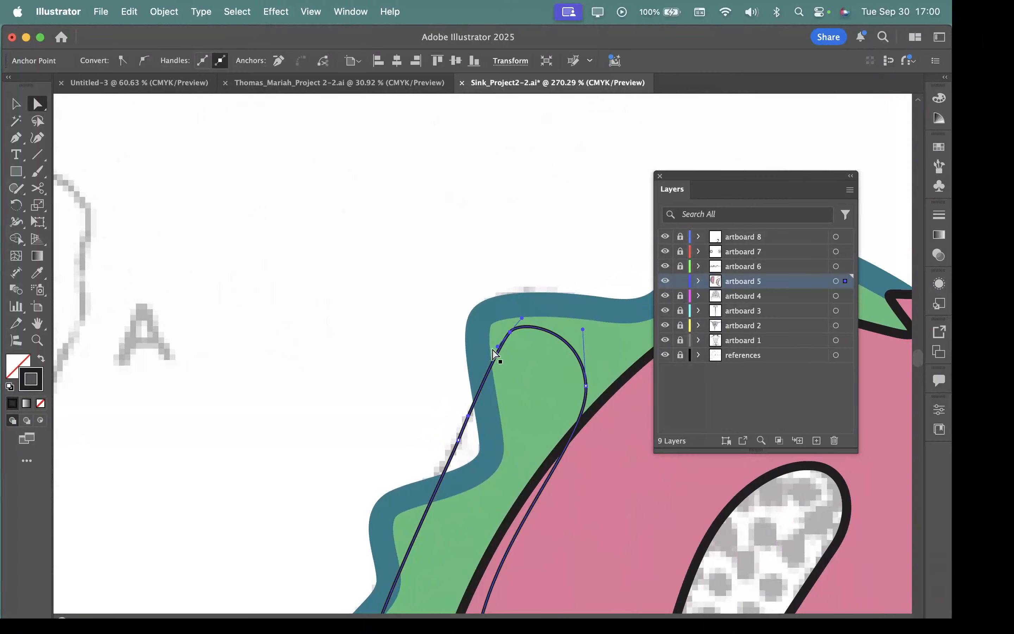
mouse_move(498, 346)
left_mouse_down()
mouse_move(502, 359)
mouse_move(494, 359)
left_mouse_up()
Step: Move the closed path's anchor beside the middle wave outward and shorten its upper handle to fit the reference line
left_click_drag(508, 466, 500, 135)
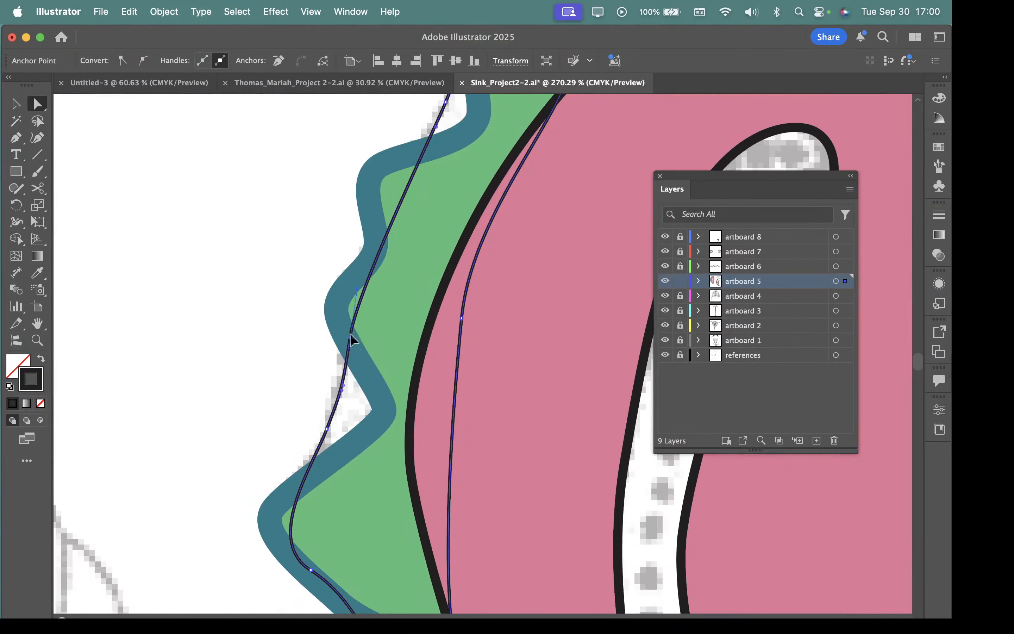
left_click_drag(350, 335, 338, 321)
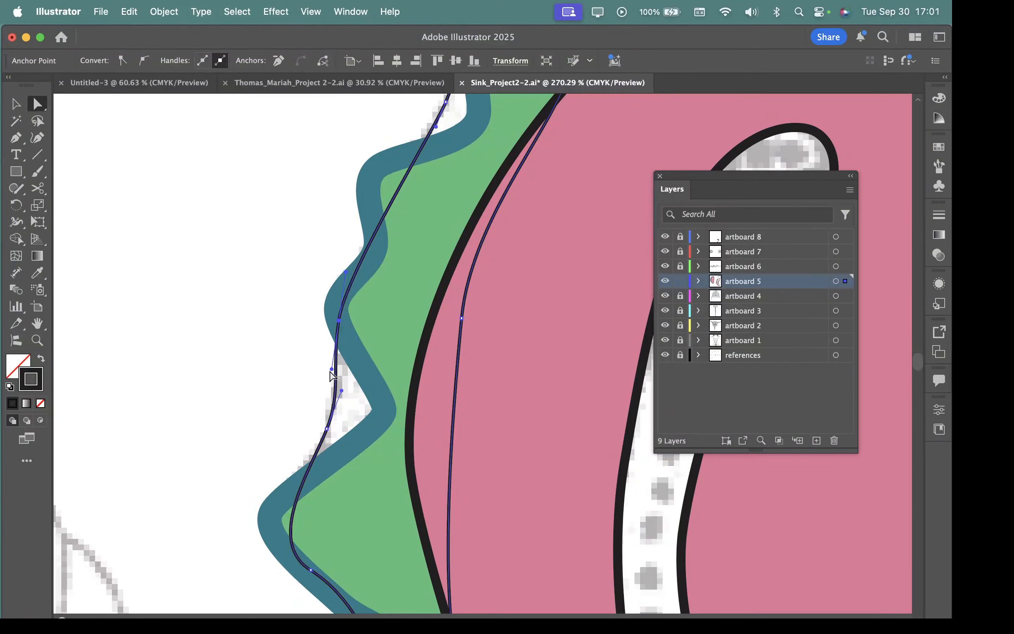
left_click_drag(440, 240, 421, 550)
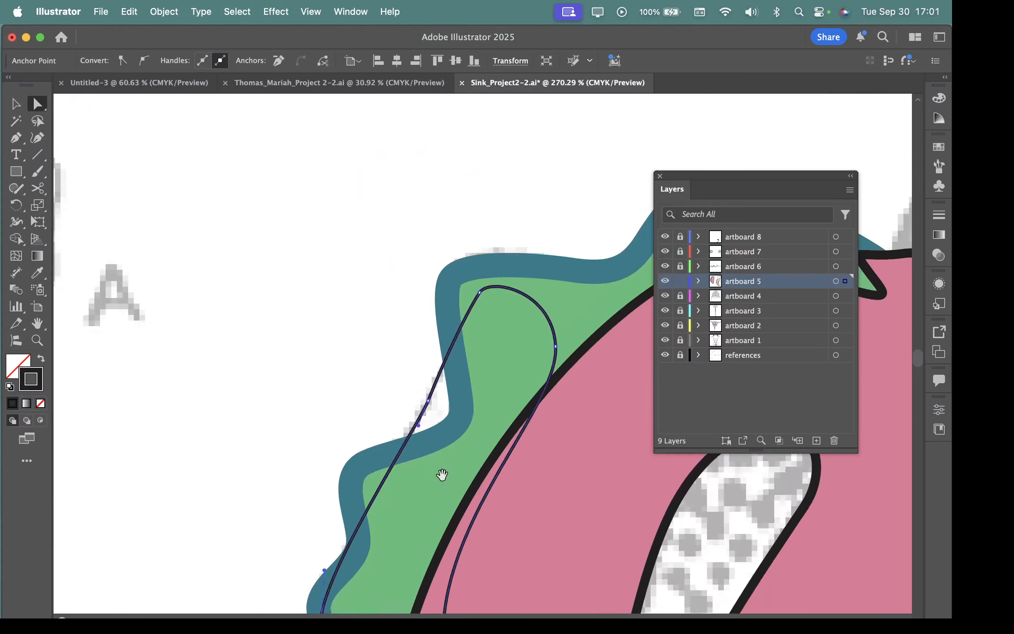
left_click_drag(442, 475, 421, 266)
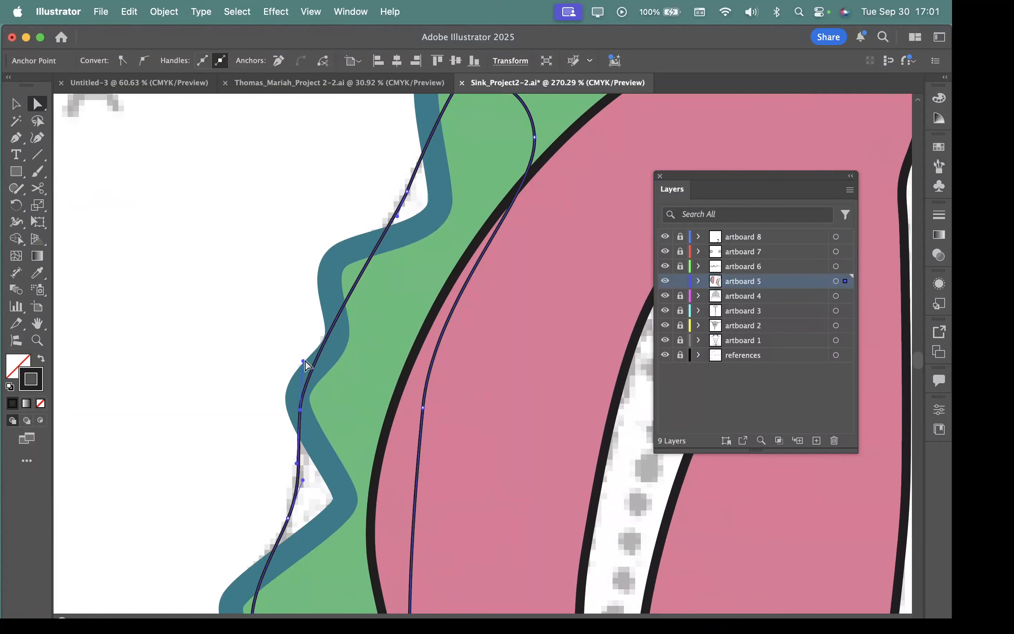
left_click_drag(304, 361, 300, 385)
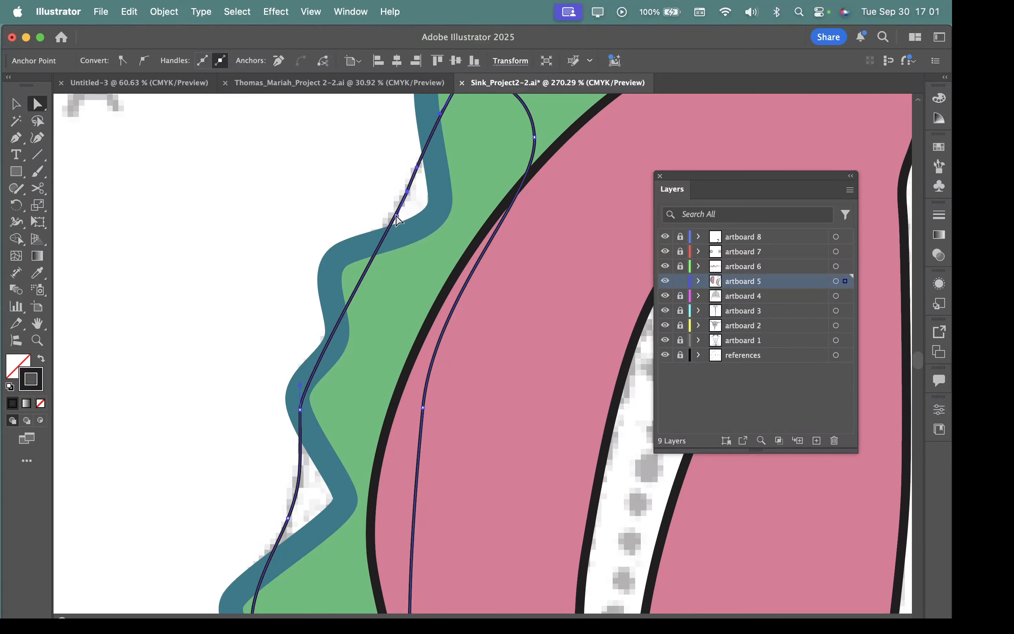
Step: Remove the long closed path and draw a small closed Pen path across the upper gap between the membrane's waves
left_click(434, 487)
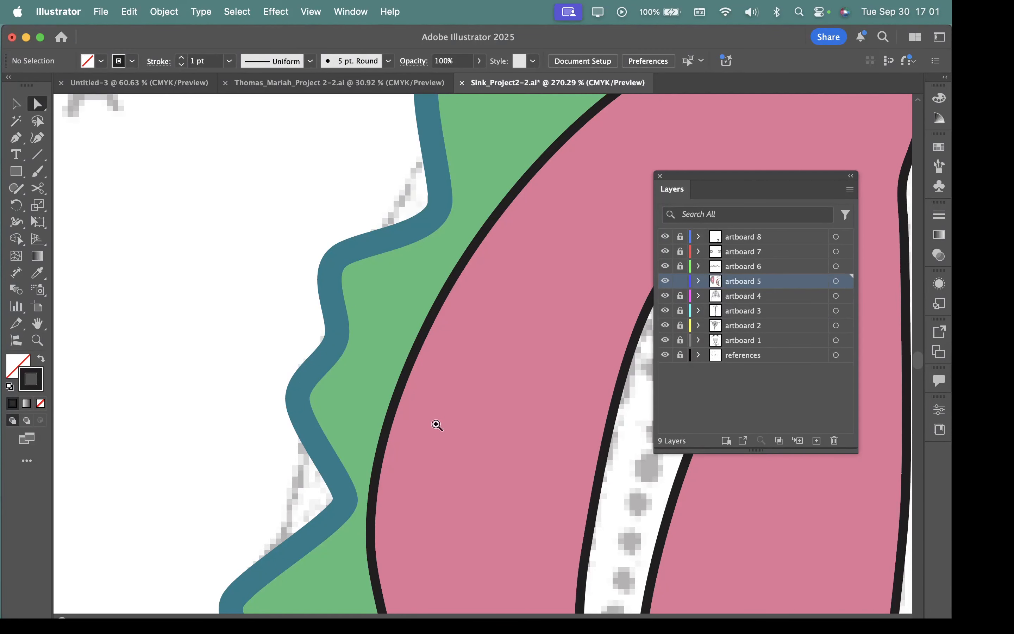
left_click_drag(401, 227, 451, 214)
left_click_drag(450, 214, 474, 408)
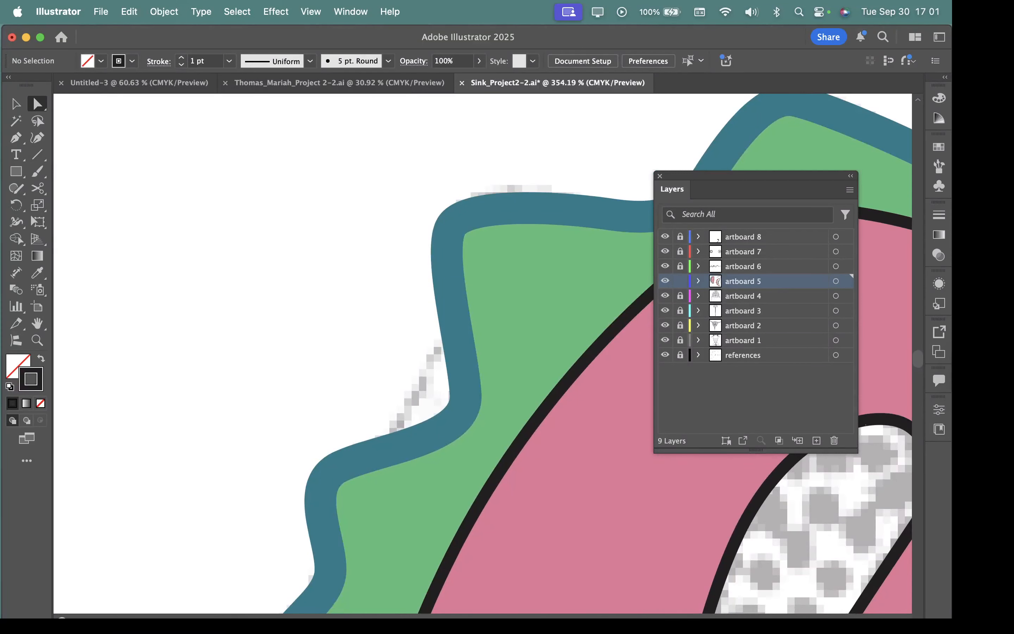
key("p")
left_click_drag(456, 323, 457, 321)
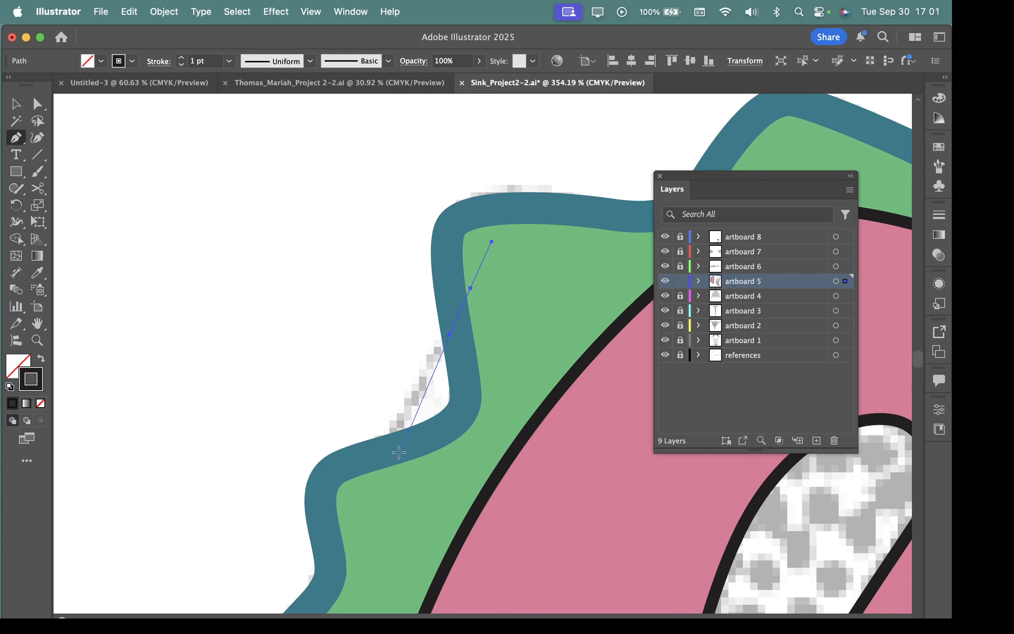
left_click_drag(365, 479, 344, 489)
left_click_drag(454, 522, 505, 469)
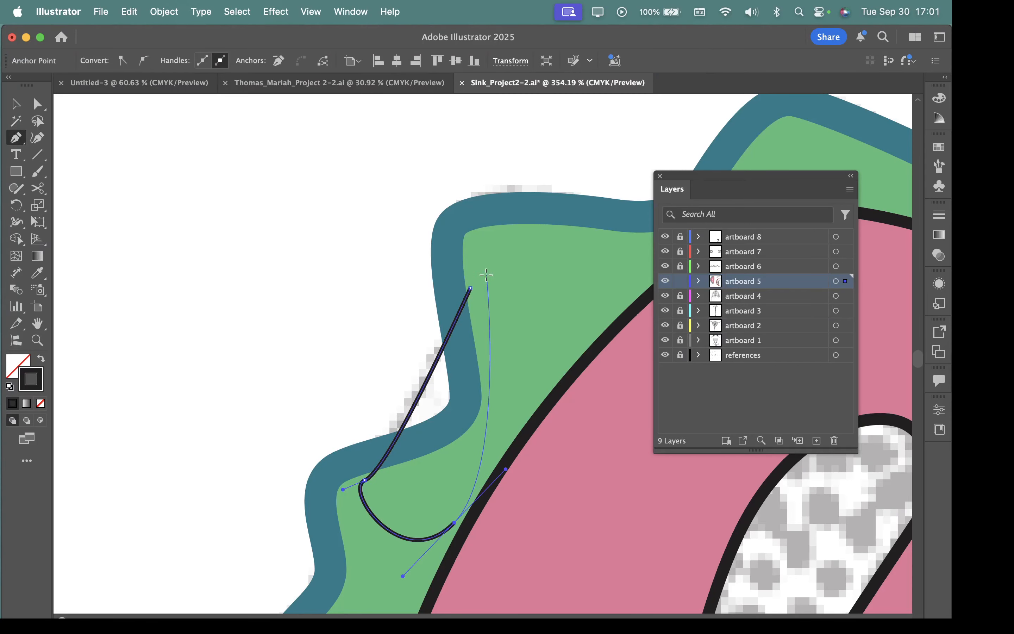
left_click_drag(470, 288, 438, 375)
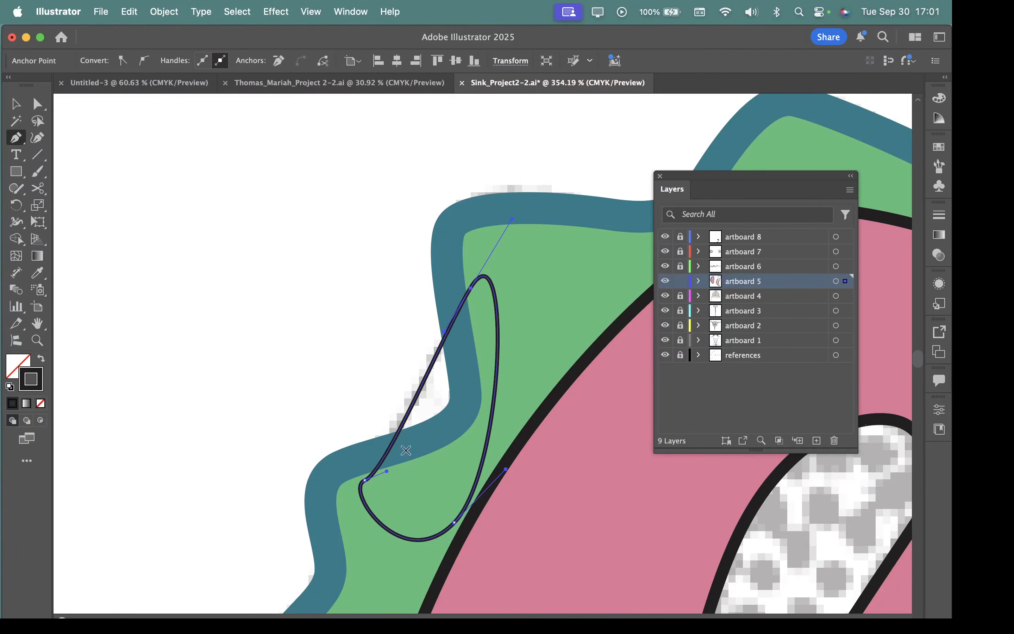
Step: Draw a second closed Pen path spanning the notch in the middle of the membrane, its outer edge along the reference line
scroll(487, 486, "down", 10)
scroll(486, 486, "left", 4)
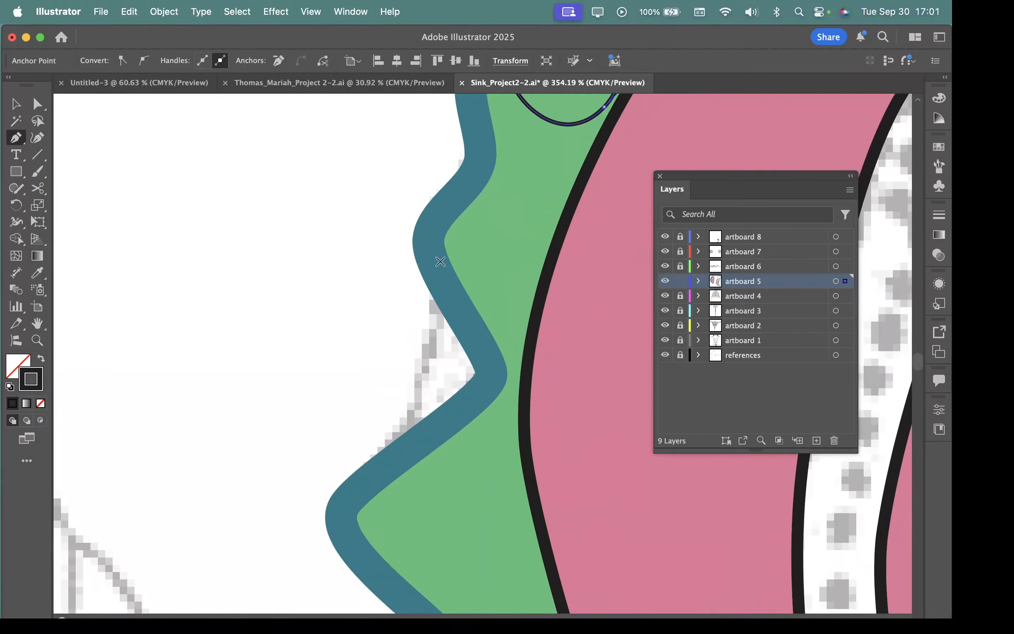
left_click(440, 255)
left_click(434, 321)
left_click_drag(400, 491, 374, 510)
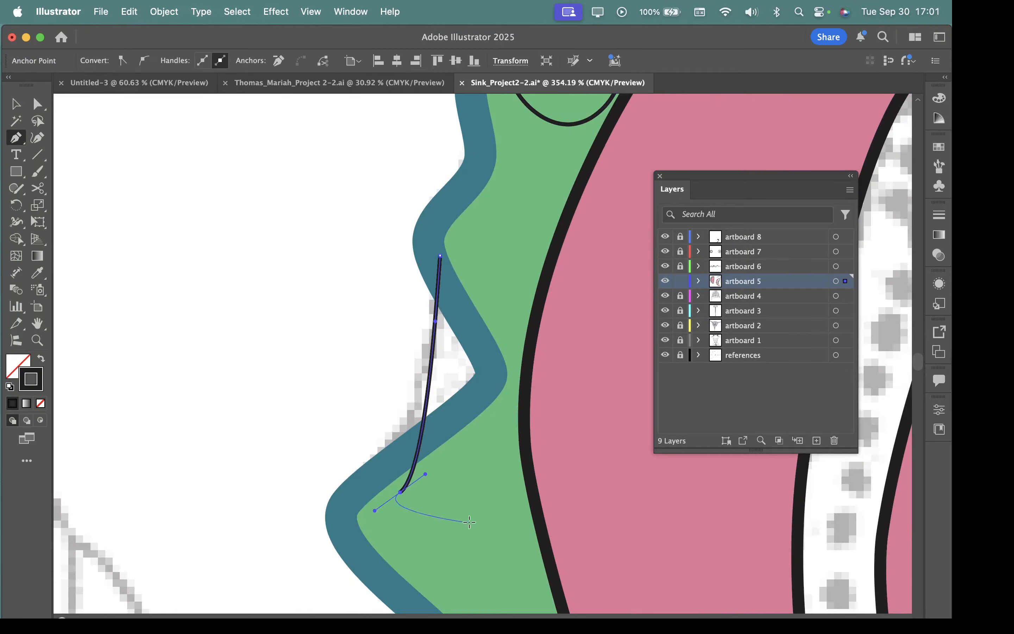
left_click_drag(469, 522, 512, 492)
left_click_drag(560, 403, 558, 346)
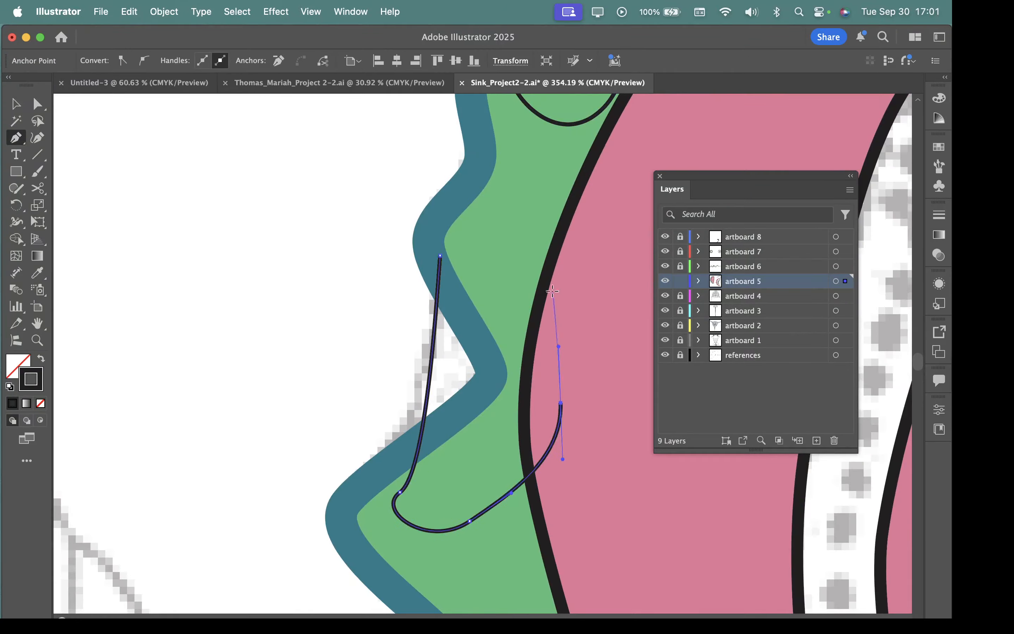
left_click_drag(550, 288, 516, 262)
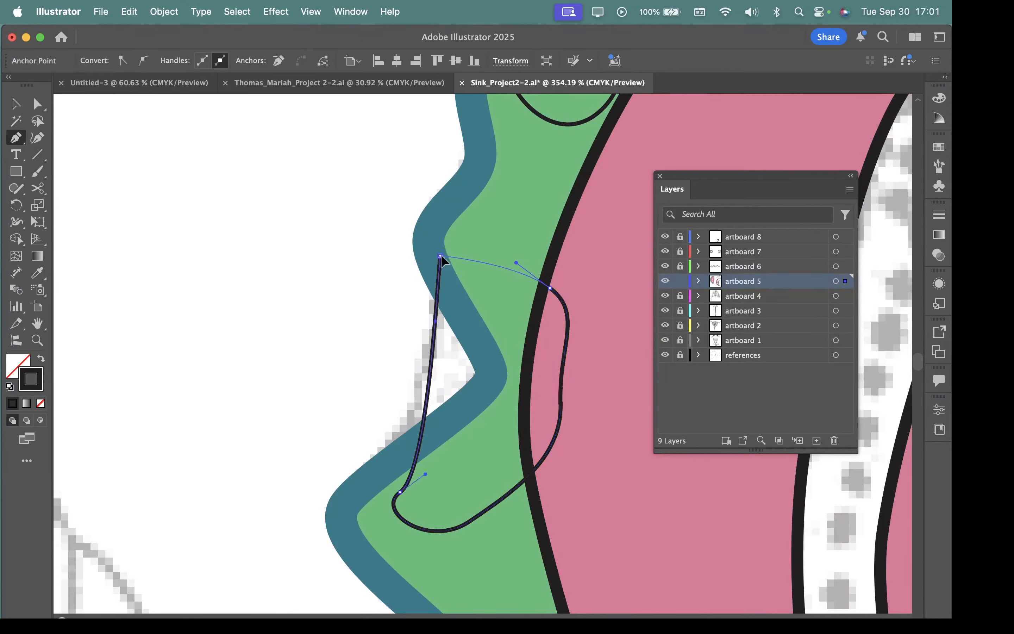
left_click_drag(440, 255, 441, 268)
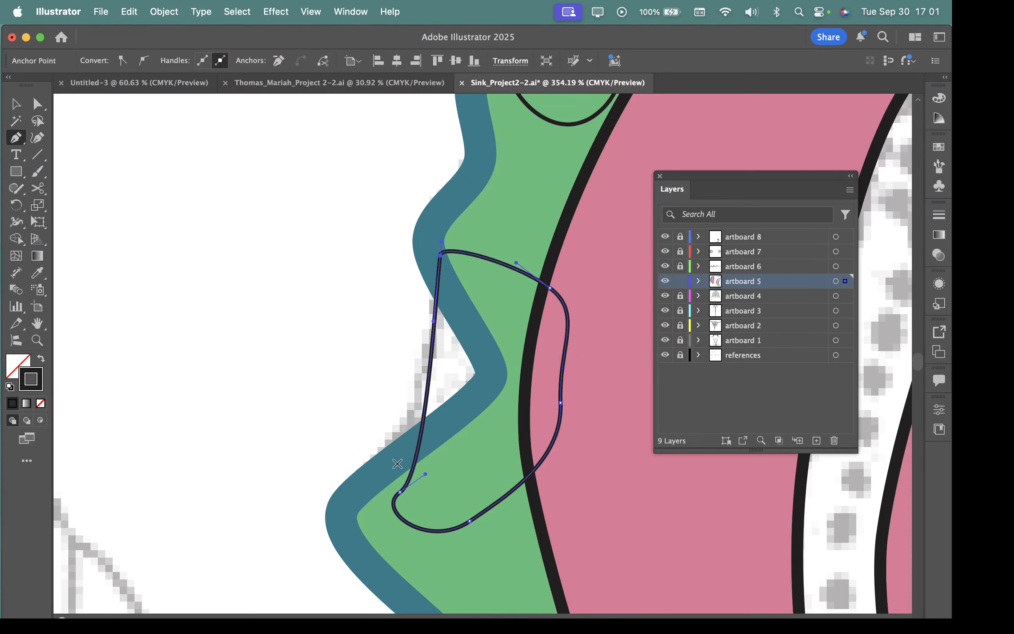
Step: Draw a third closed Pen path across the notch below the widest wave, following the reference line and closing inside the figure
left_click_drag(458, 513, 414, 162)
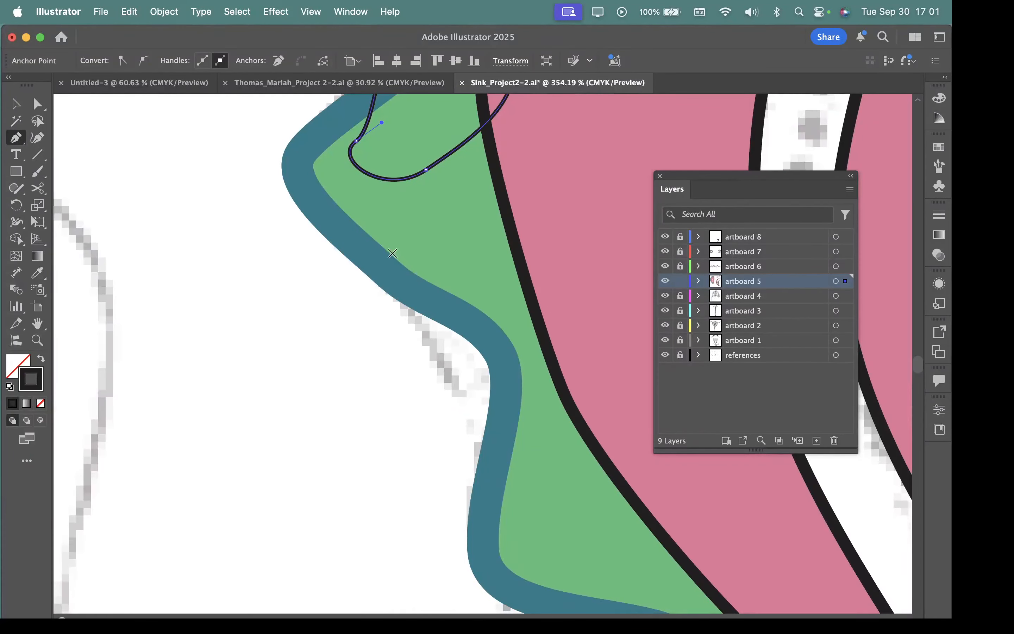
left_click_drag(364, 242, 384, 267)
left_click_drag(505, 483, 512, 531)
left_click(561, 413)
left_click(553, 316)
left_click_drag(473, 215, 550, 214)
left_click(364, 241)
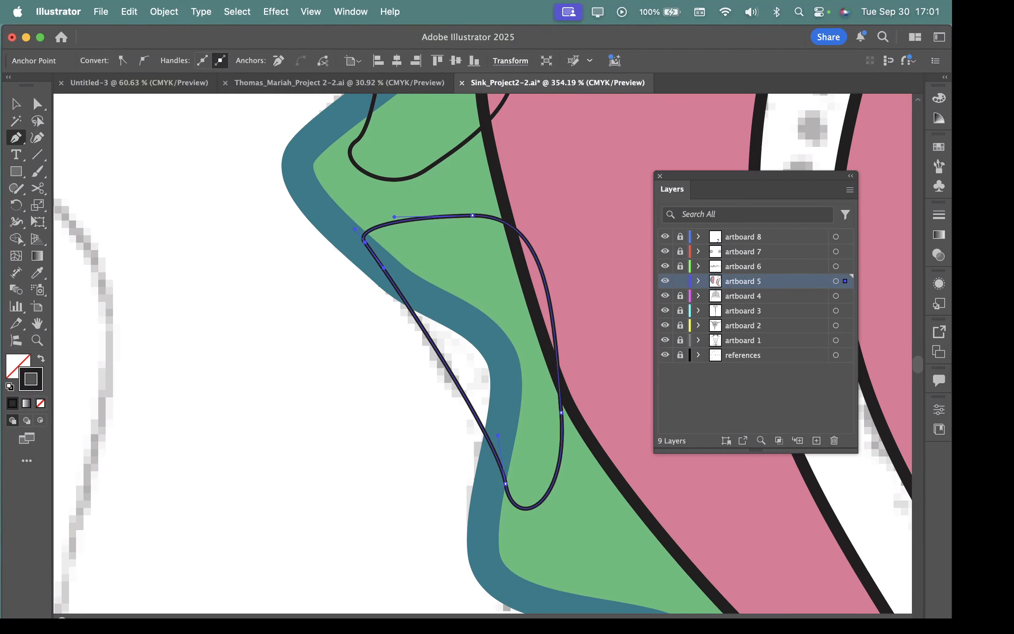
Step: Reshape the lowest closed path with the Direct Selection tool, shifting its bottom outer anchor and lengthening that anchor's upper handle
left_click(16, 103)
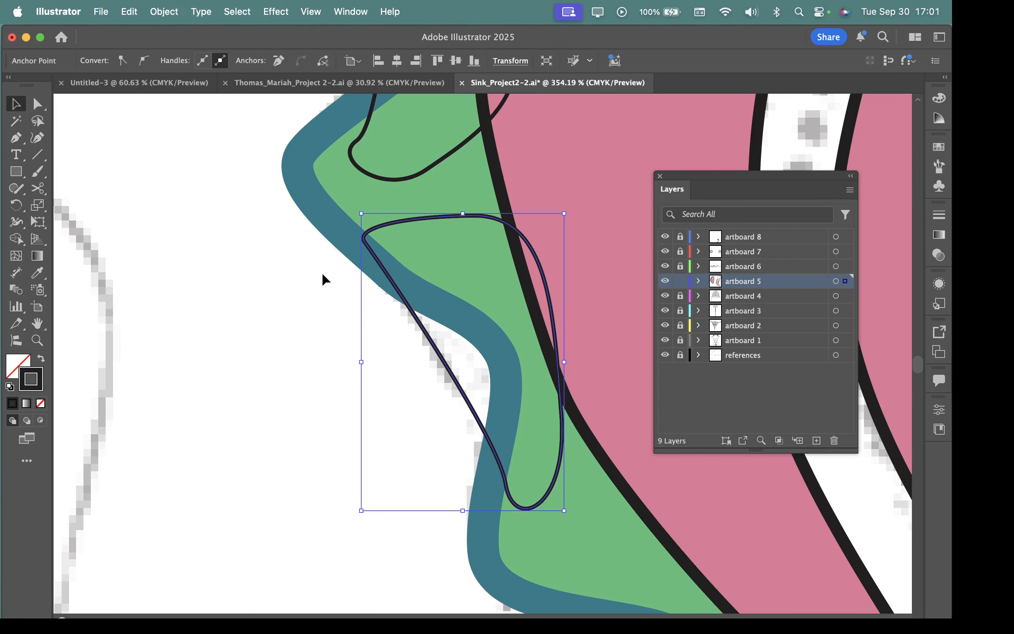
left_click(38, 103)
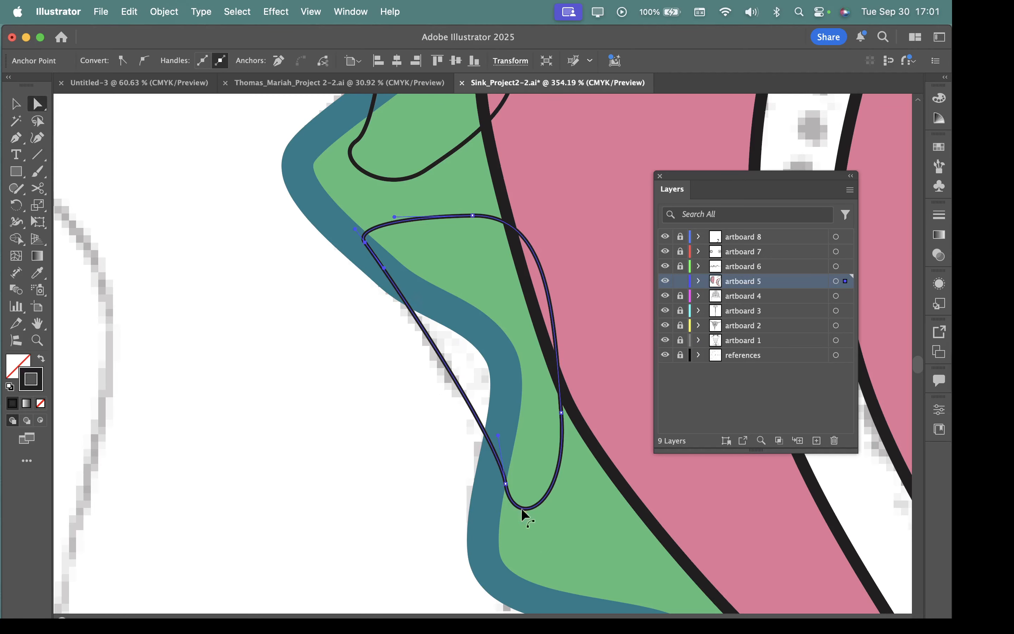
left_click_drag(506, 483, 500, 490)
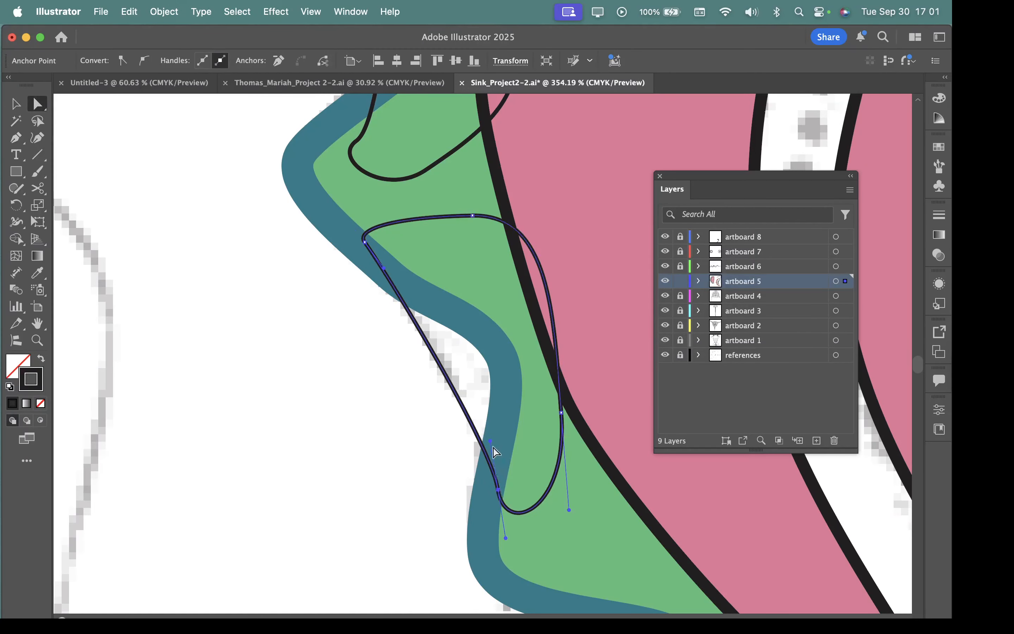
left_click_drag(490, 441, 485, 412)
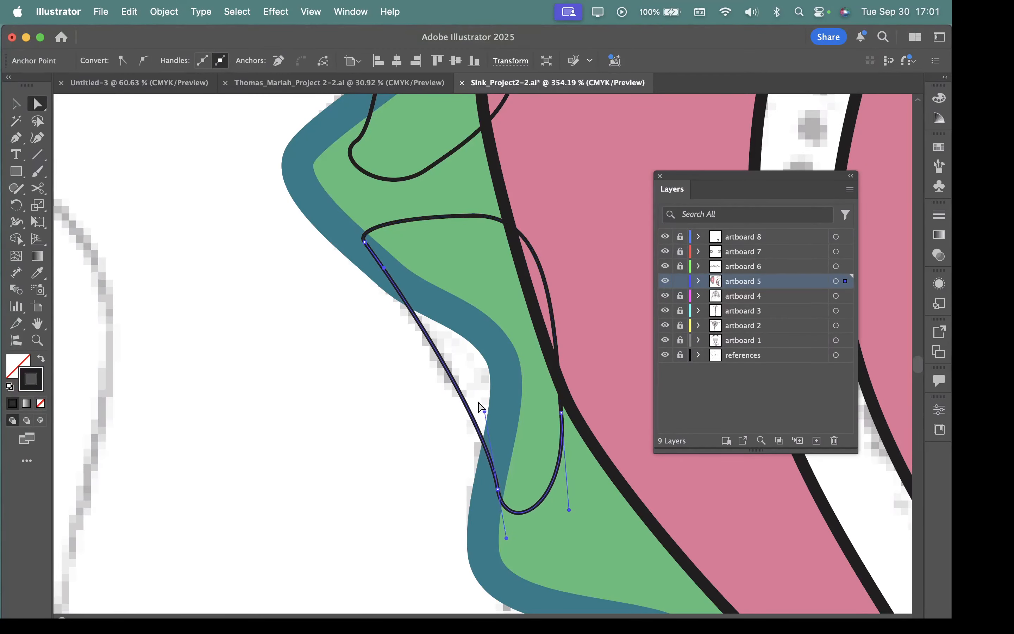
left_click(365, 242)
Step: Move the middle closed path's two outer anchors outward and adjust the top anchor's handle to match the reference line
scroll(431, 457, "up", 10)
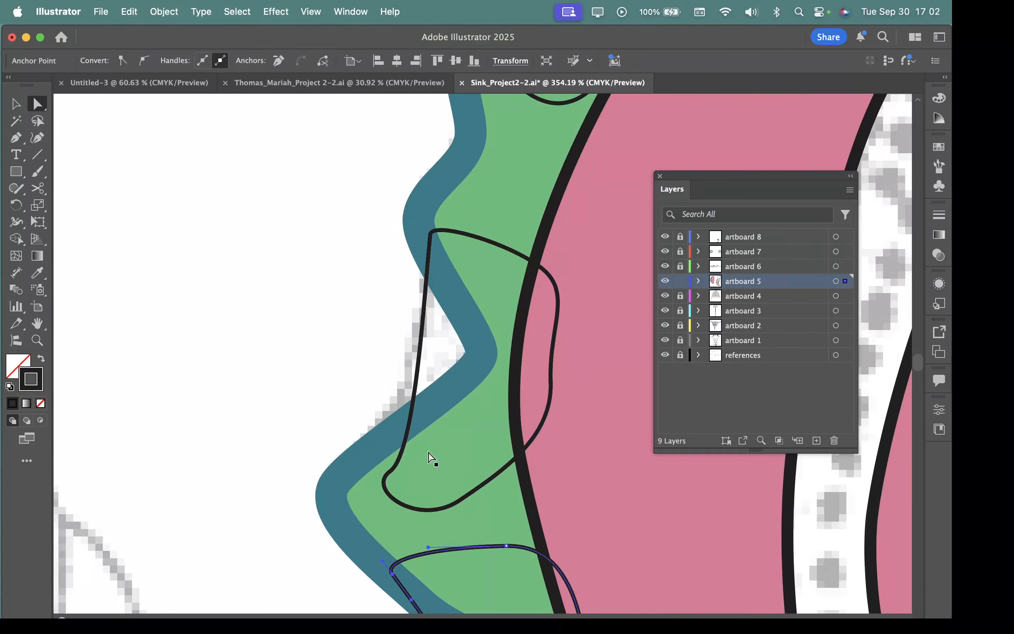
left_click(389, 477)
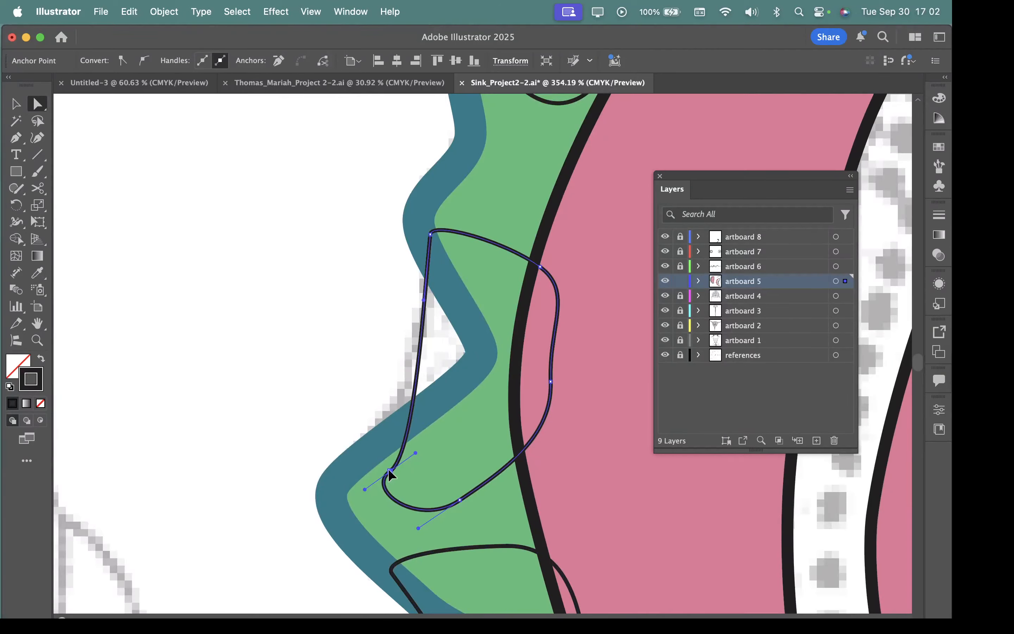
left_click_drag(389, 471, 370, 473)
left_click_drag(430, 235, 425, 230)
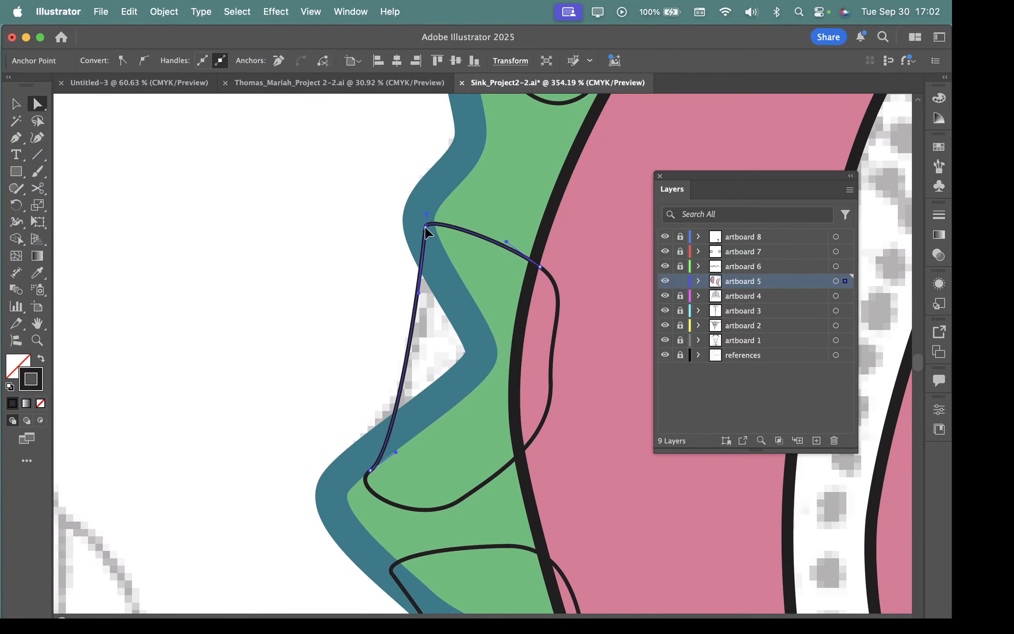
left_click_drag(419, 293, 424, 373)
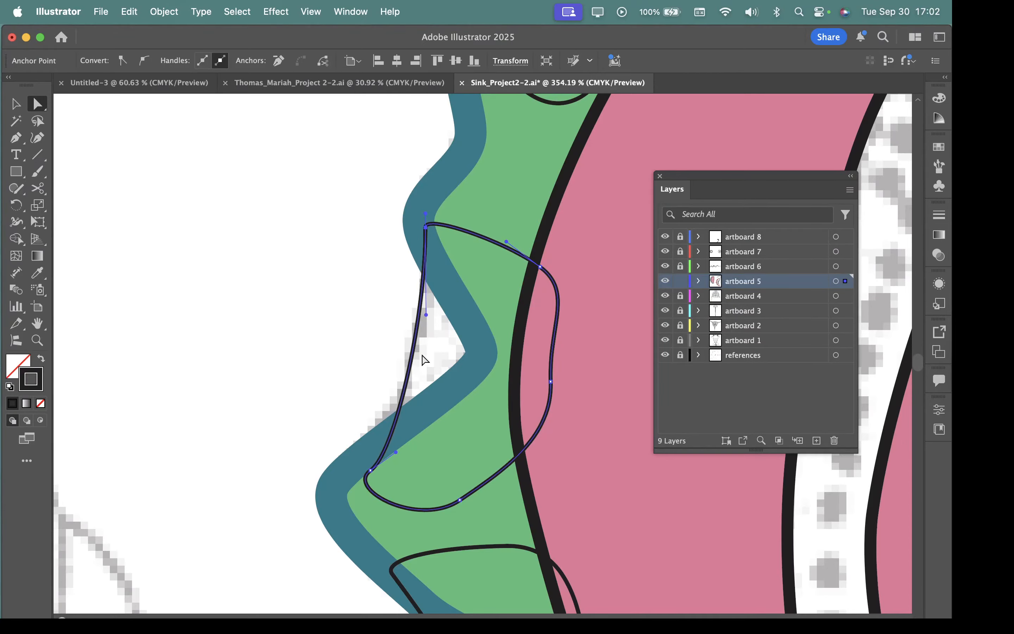
Step: Reshape the upper closed path by moving its lower outer and top anchors outward and adjusting the top anchor's handle
left_click_drag(485, 242, 475, 532)
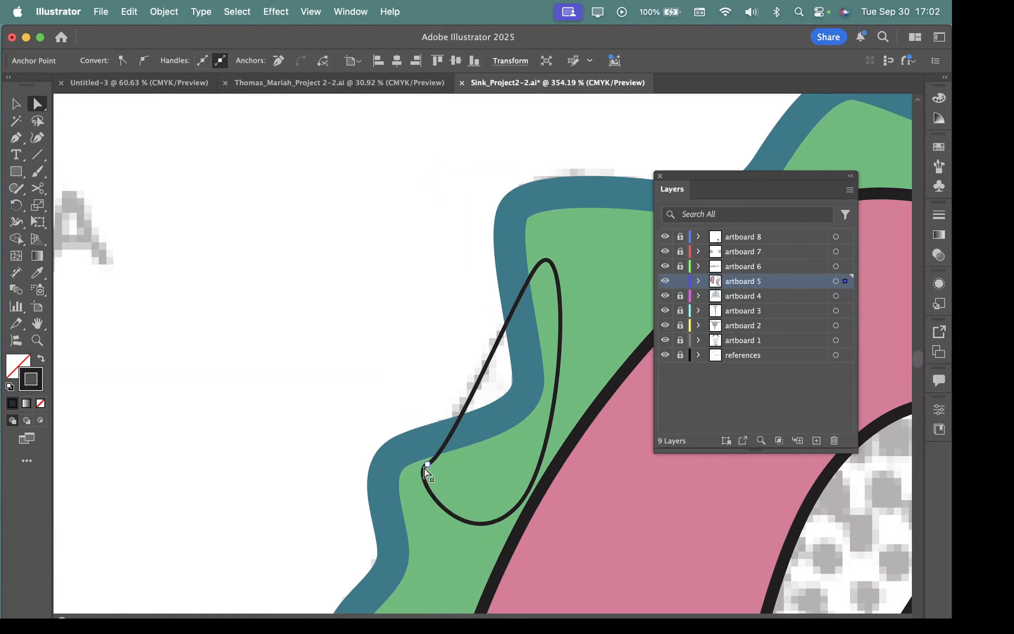
left_click_drag(423, 467, 460, 443)
left_click_drag(533, 271, 529, 255)
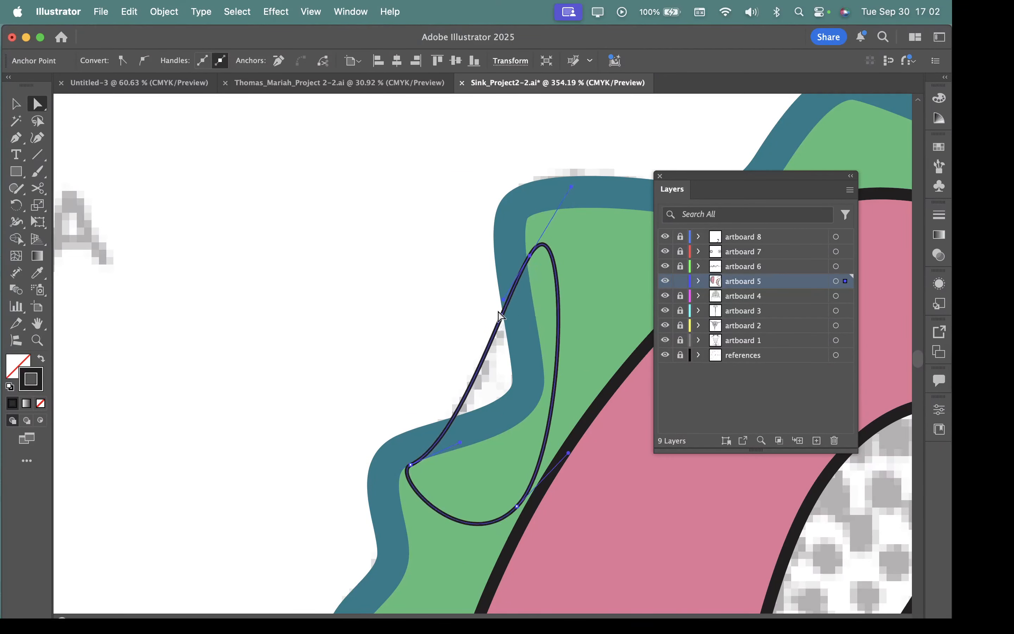
left_click_drag(502, 299, 503, 341)
Step: Select all three small closed paths along the membrane and fill them with orange dd931d
left_click_drag(582, 513, 383, 480)
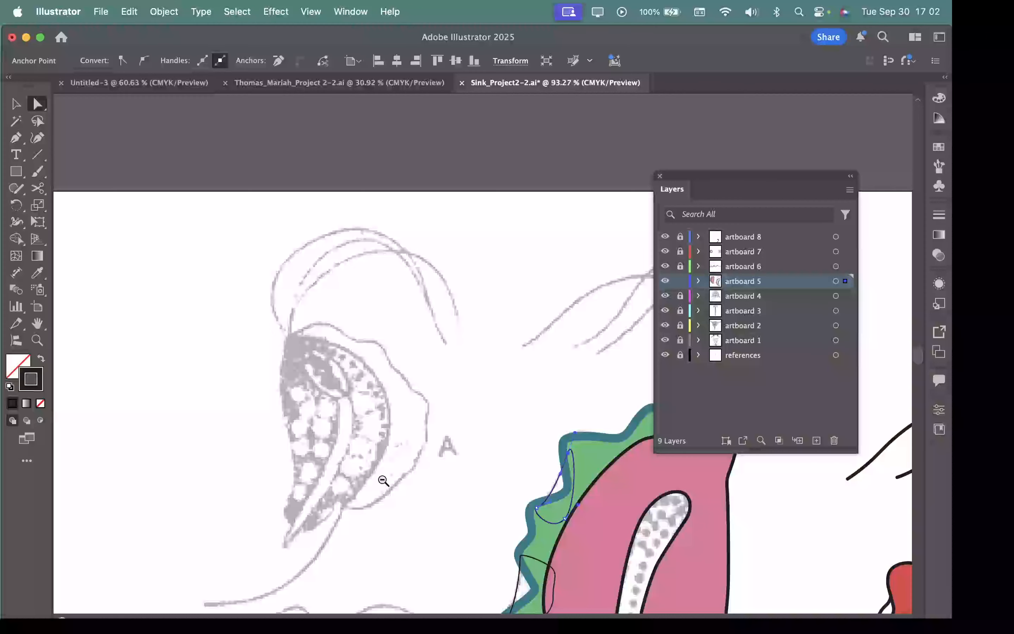
left_click_drag(560, 555, 418, 242)
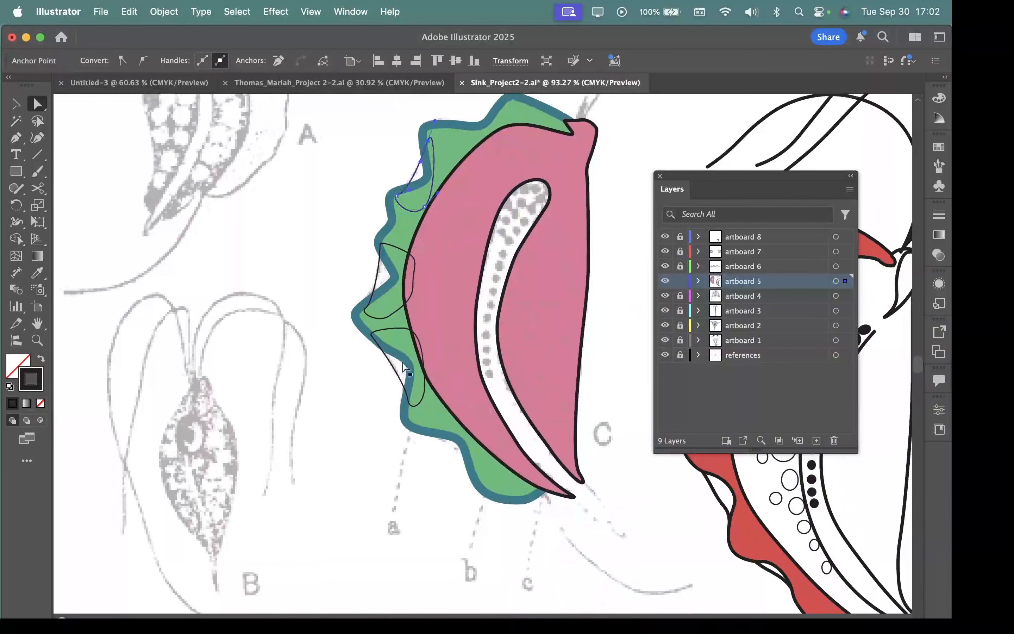
left_click(16, 103)
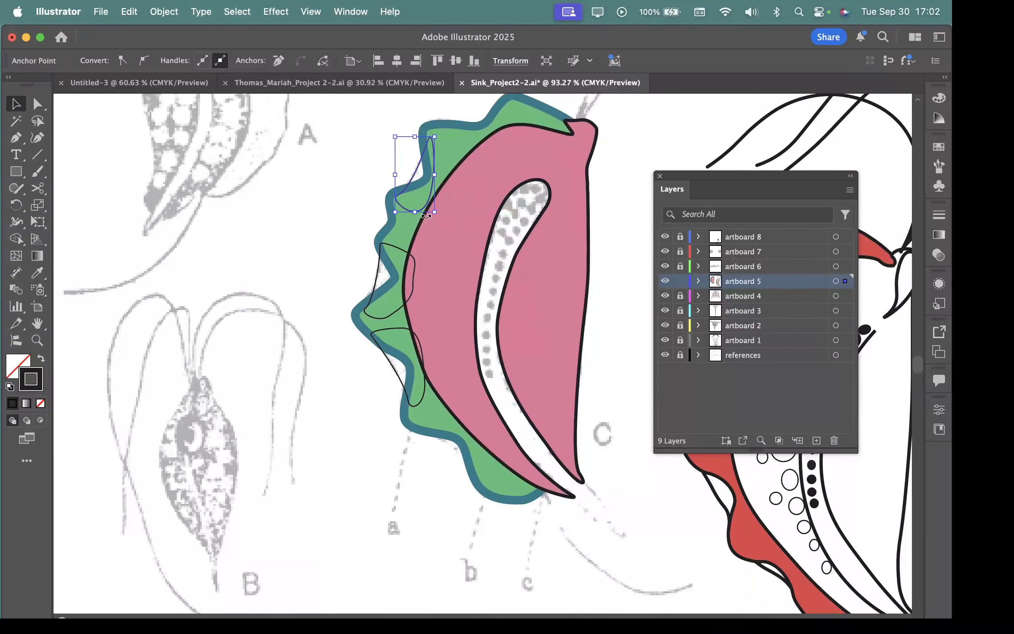
left_click(396, 246, "shift")
left_click(389, 326, "shift")
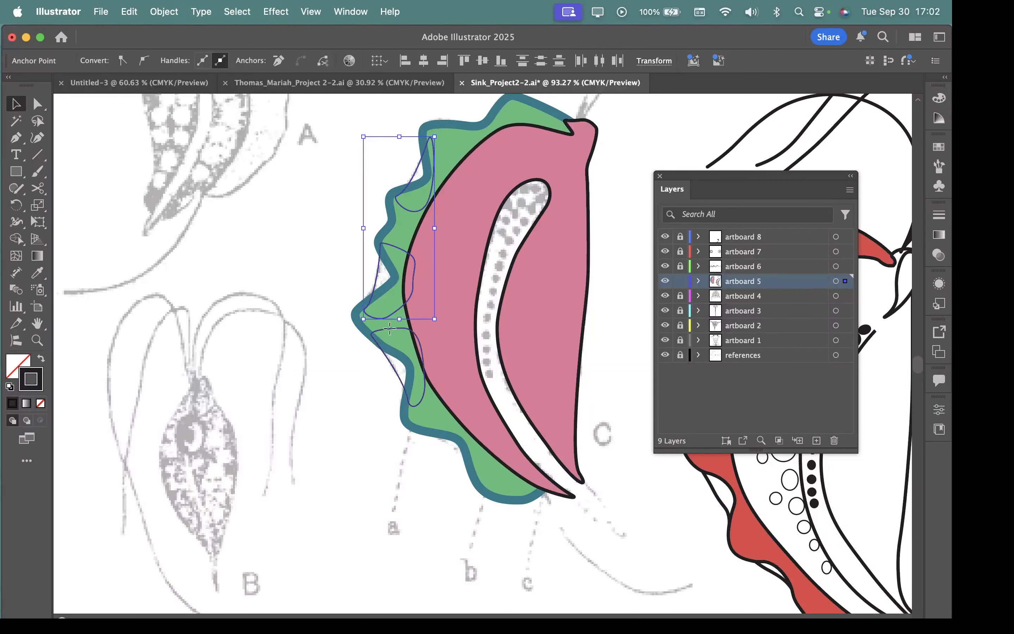
double_click(24, 365)
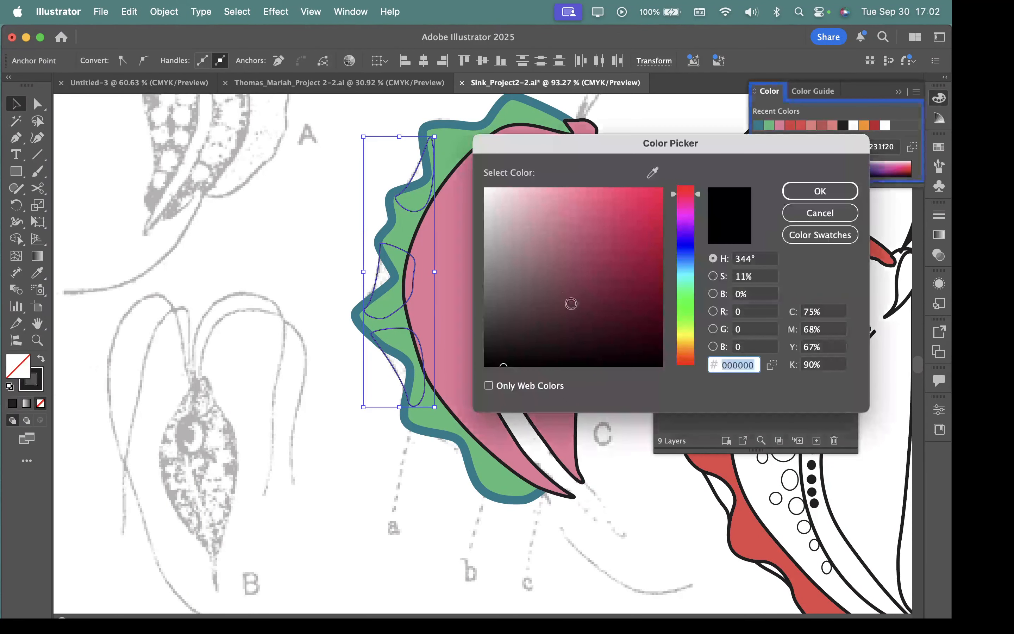
left_click(691, 312)
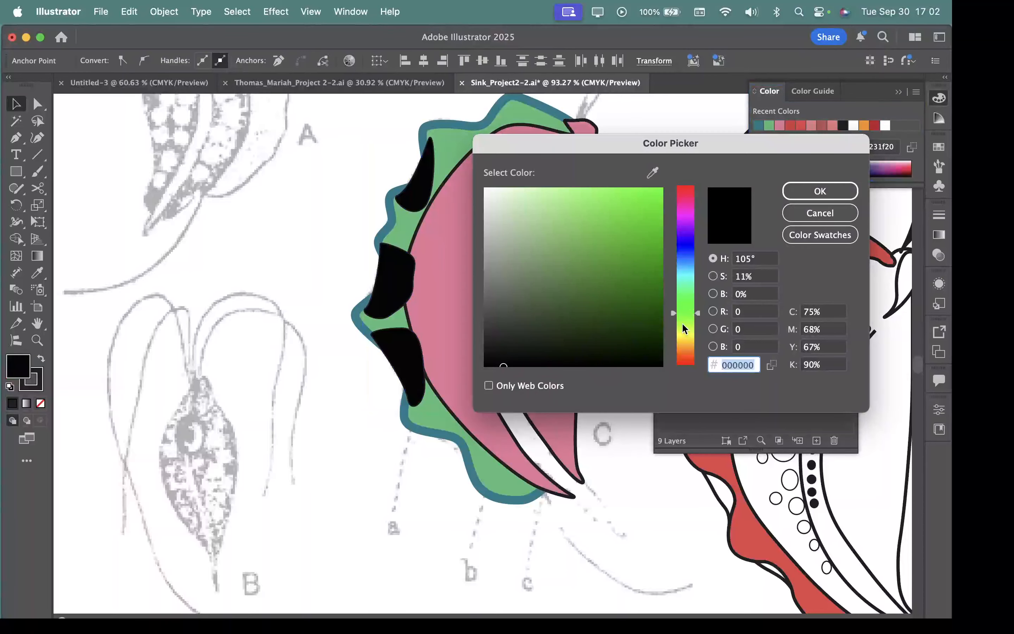
left_click_drag(653, 287, 647, 320)
left_click(686, 335)
left_click(604, 299)
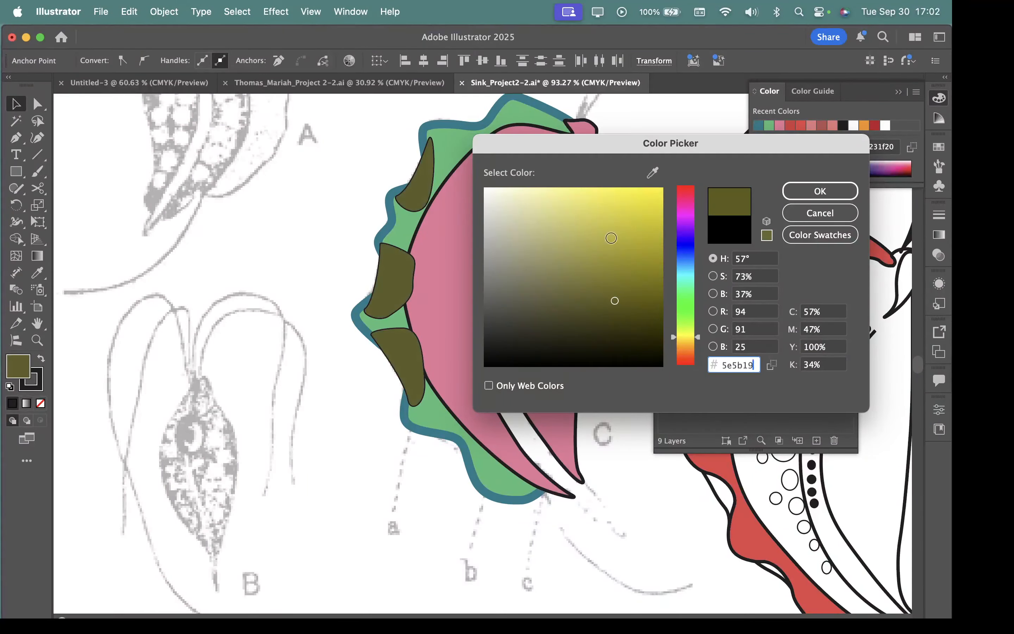
left_click(625, 202)
mouse_move(635, 233)
left_mouse_down()
mouse_move(648, 254)
mouse_move(657, 233)
mouse_move(640, 200)
mouse_move(639, 211)
left_mouse_up()
left_click(685, 341)
left_click(821, 191)
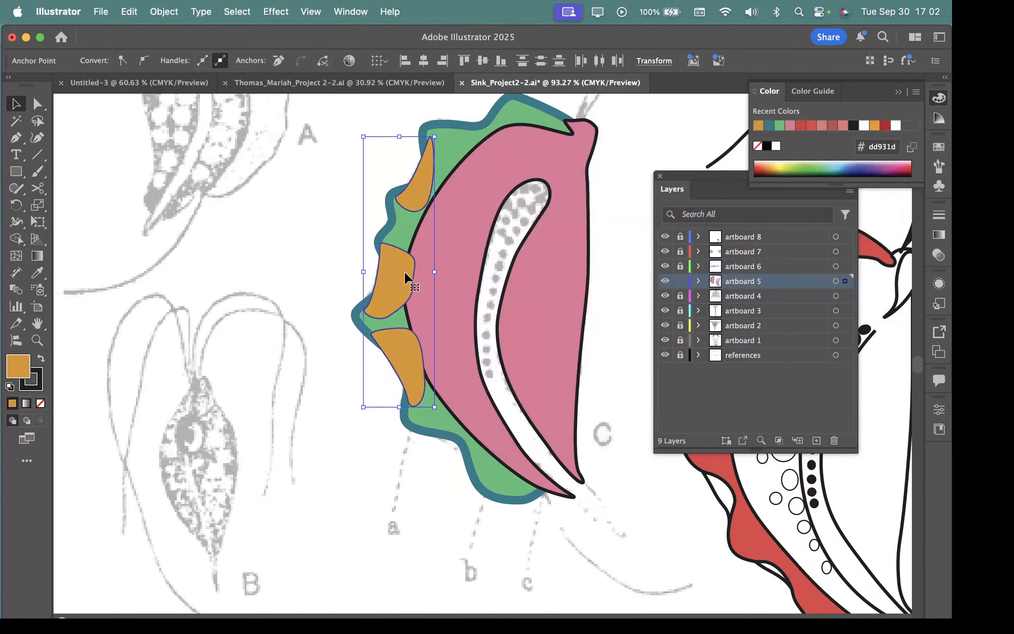
Step: Remove the stroke from the three orange shapes and send them to the back, behind the green membrane
left_click(37, 387)
left_click(40, 403)
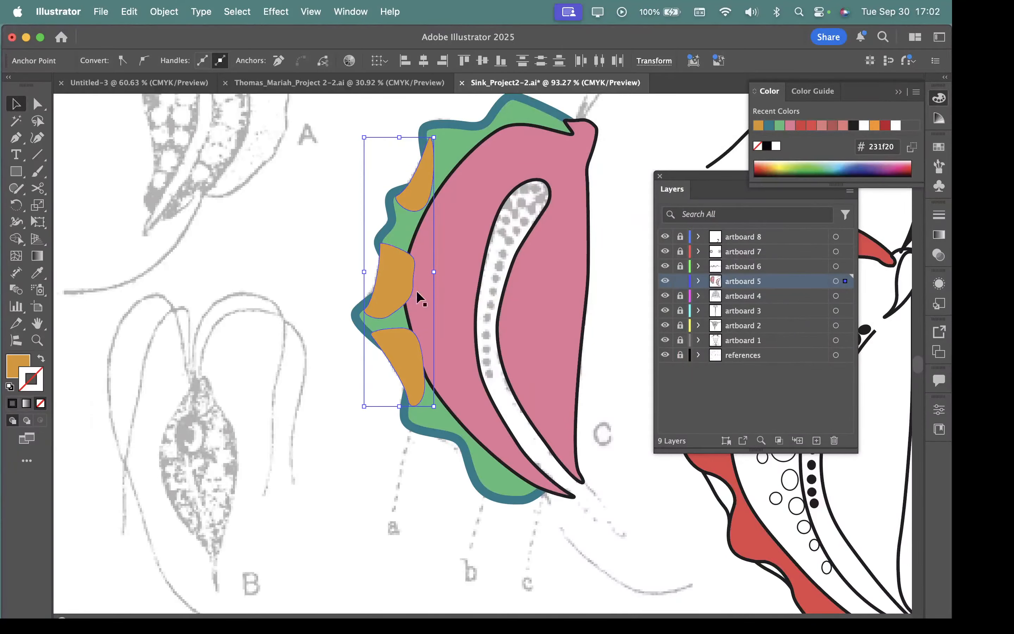
right_click(402, 269)
mouse_move(418, 542)
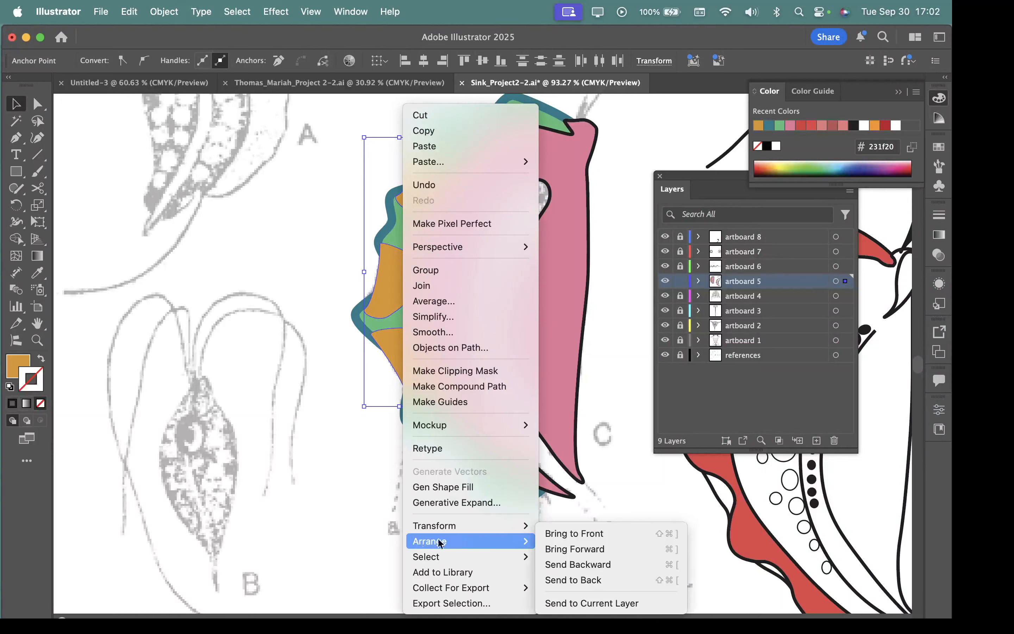
left_click(566, 581)
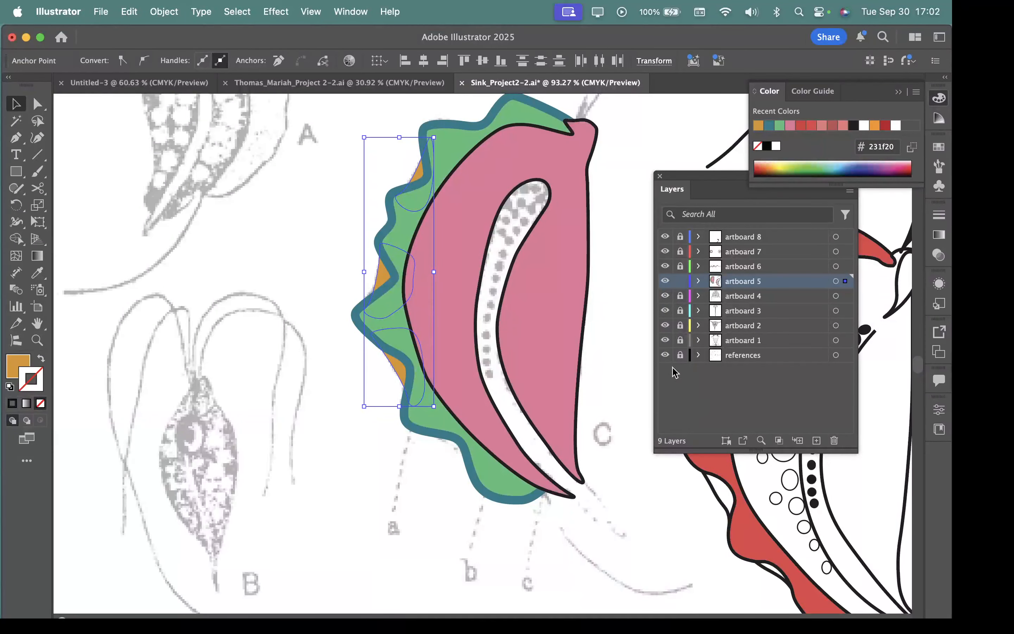
Step: Hide the references layer and deselect the orange shapes to view the coloured figure
left_click(665, 355)
left_click(606, 377)
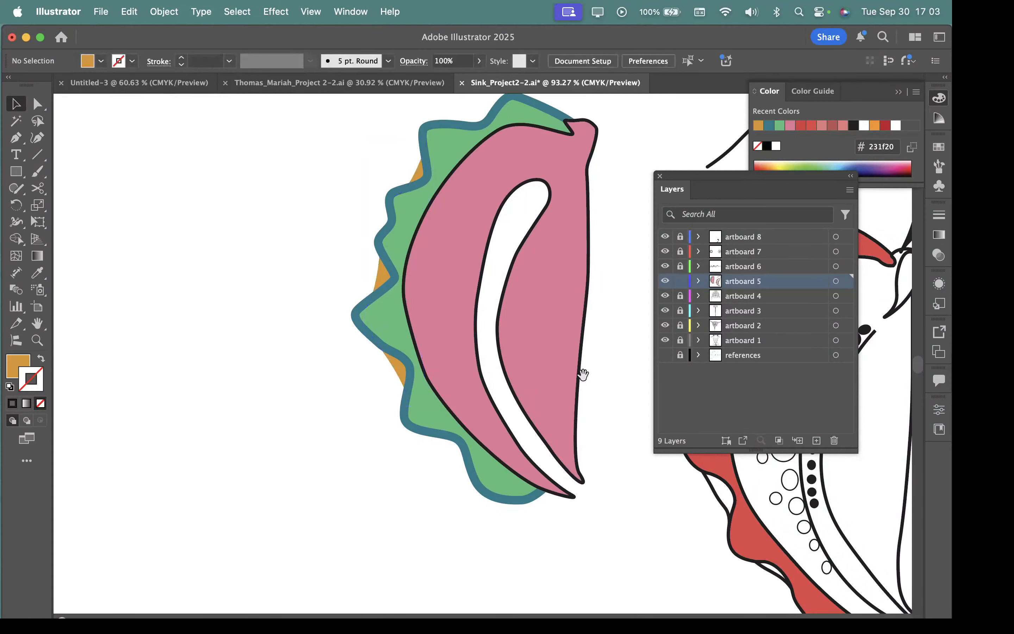
scroll(536, 357, "down", 5)
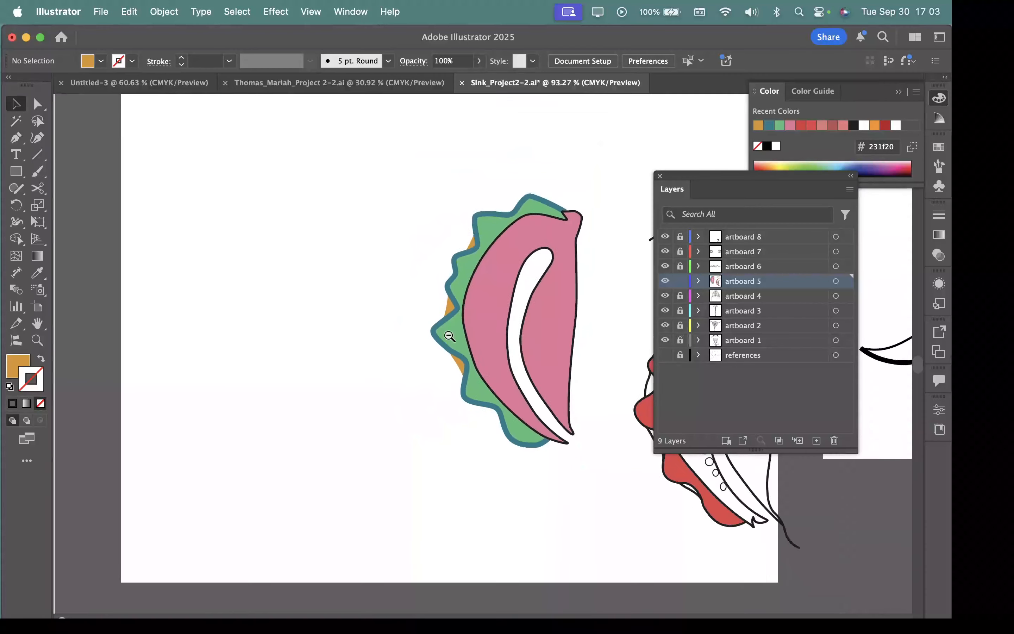
Step: Set the pink body's stroke colour to purple d050ef
left_click_drag(547, 326, 346, 367)
left_click_drag(289, 325, 478, 393)
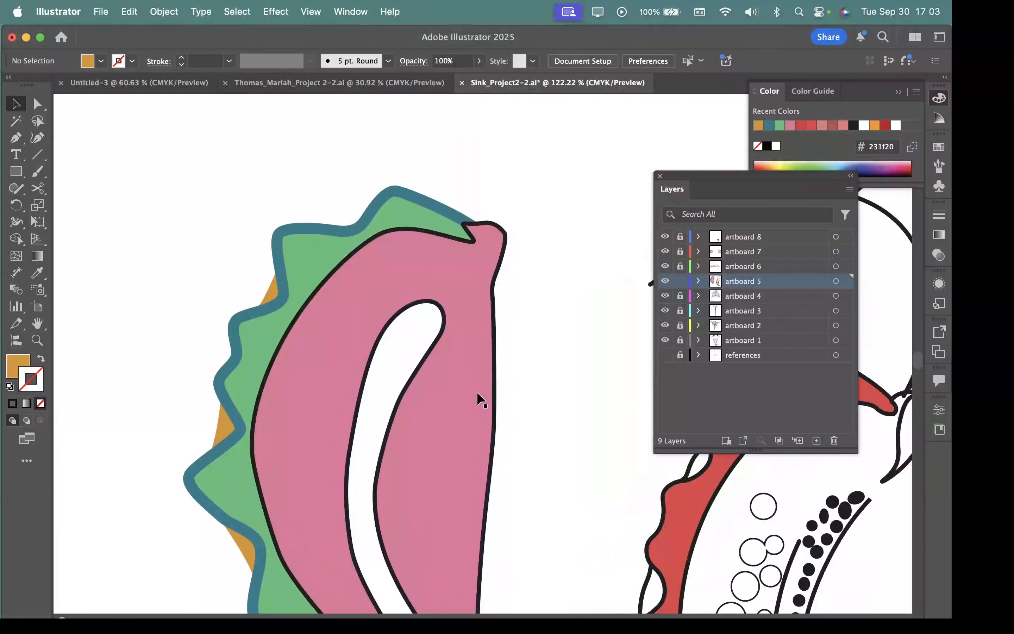
left_click(497, 384)
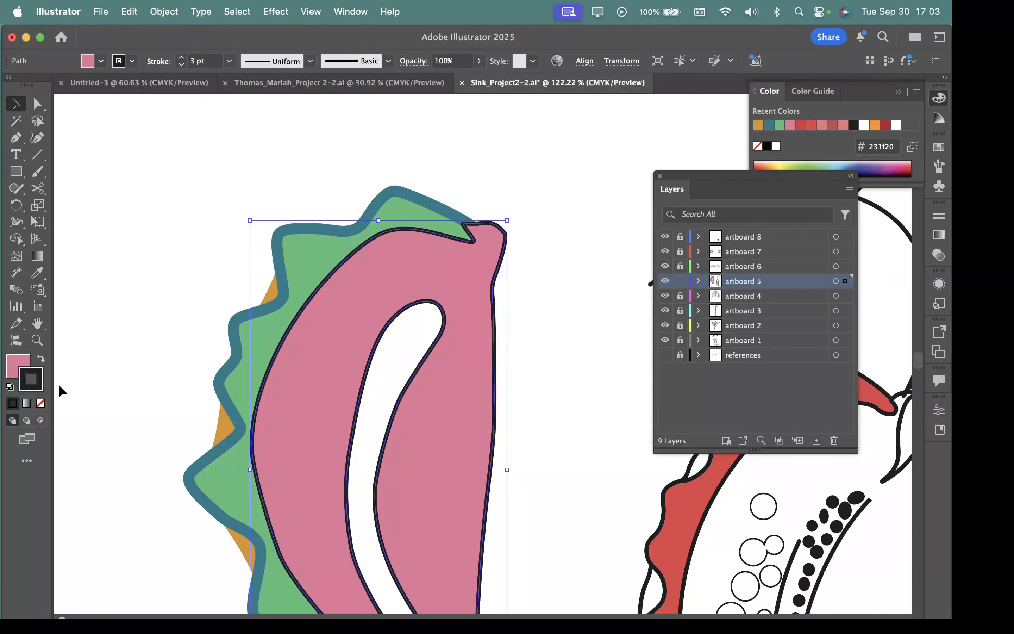
double_click(44, 377)
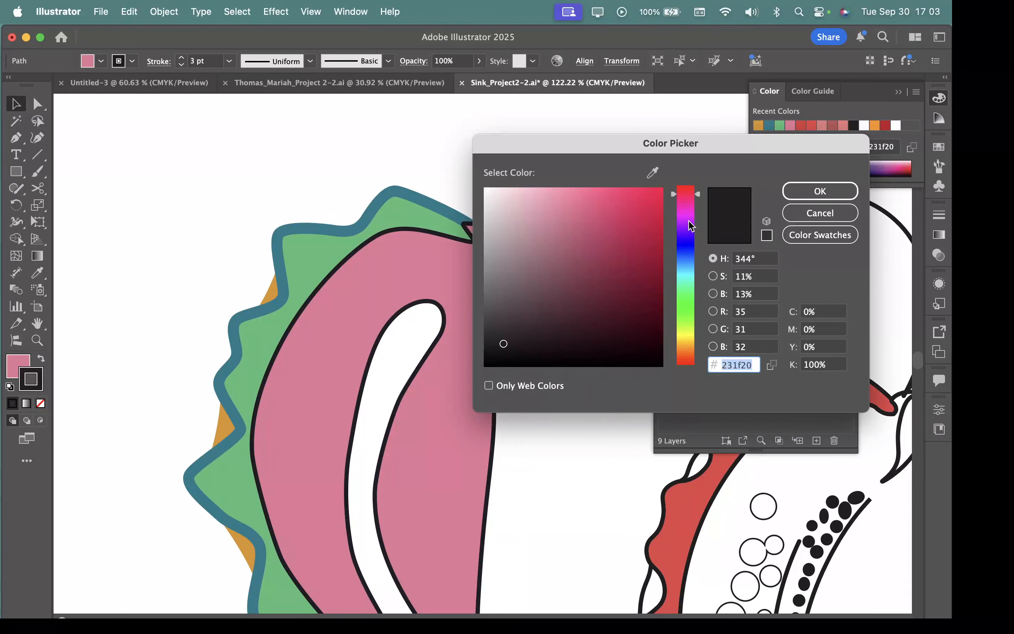
left_click(688, 221)
left_click(602, 201)
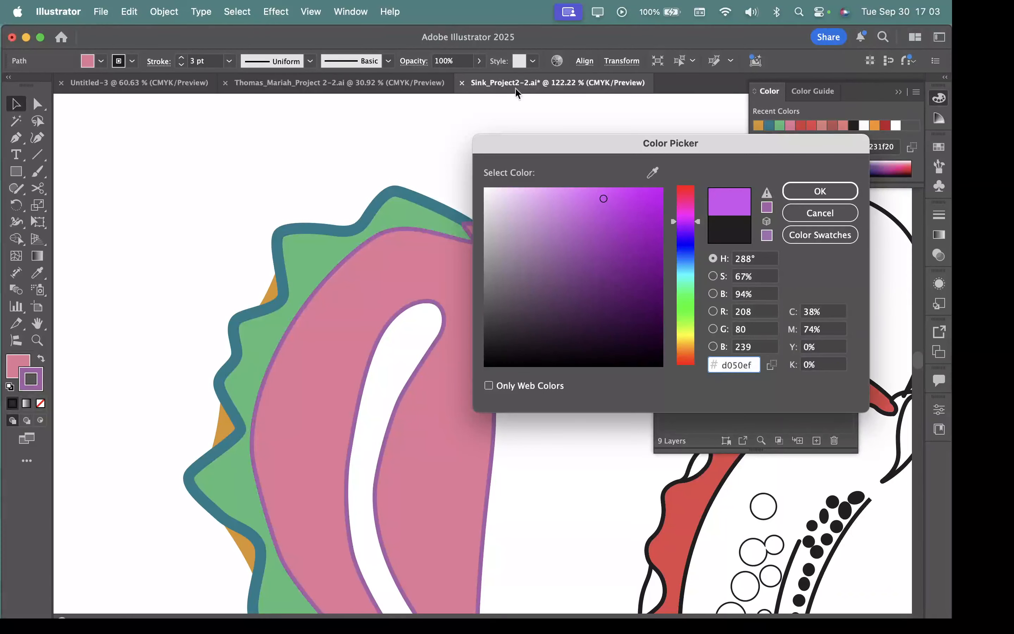
left_click(825, 190)
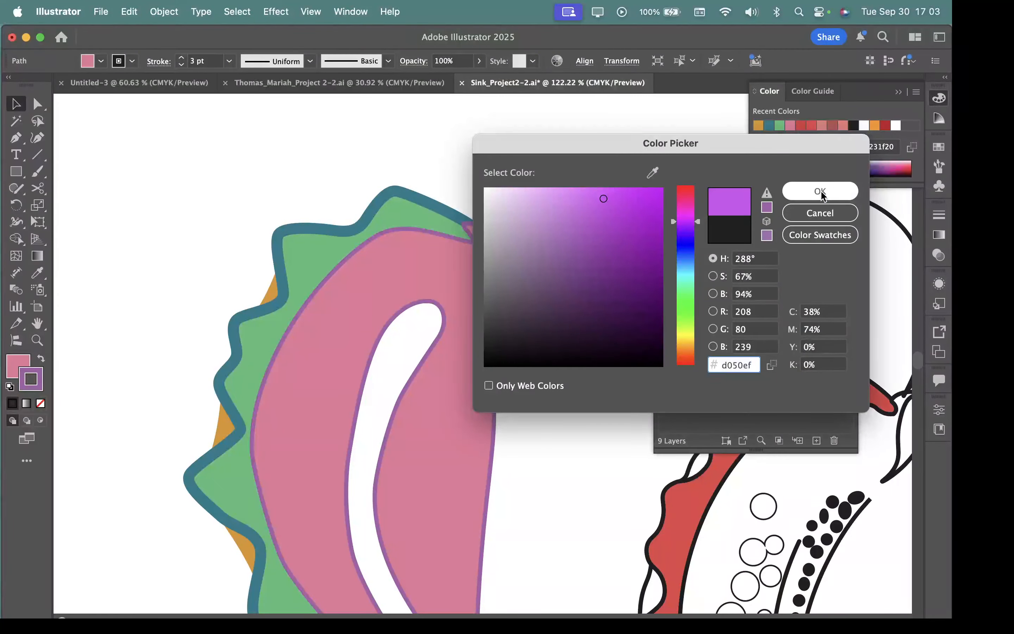
left_click(820, 191)
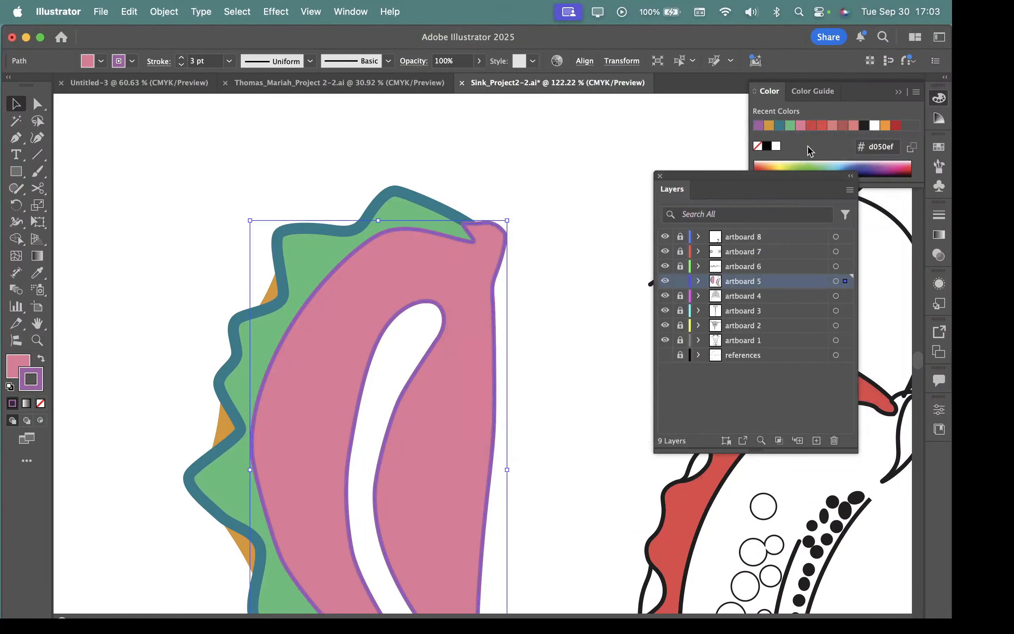
Step: Try an 8 pt stroke weight on the pink body's purple outline, then undo the weight change
left_click(938, 215)
left_click(865, 229)
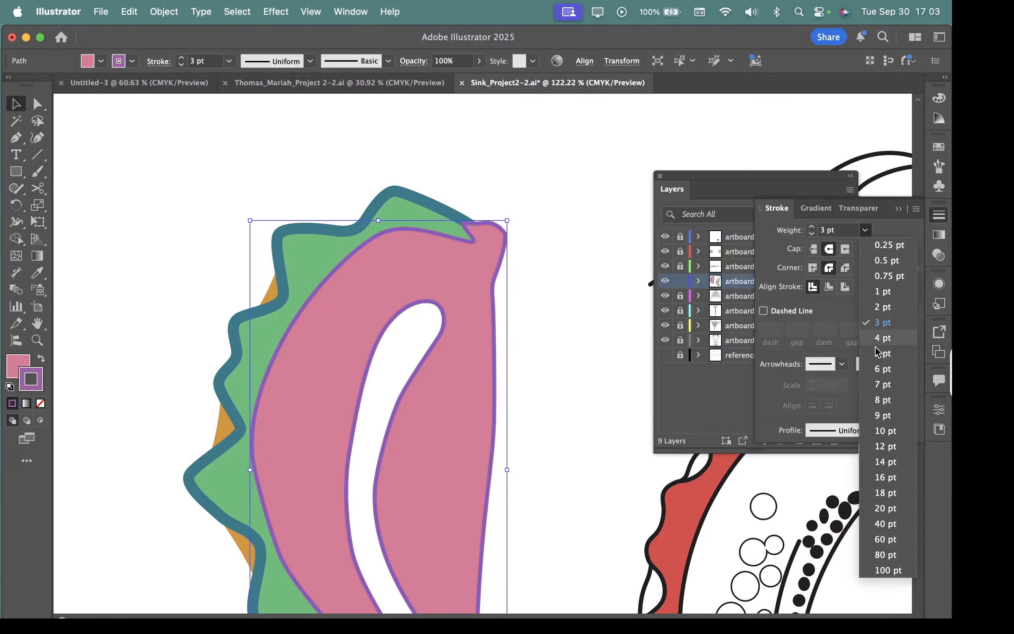
left_click(885, 404)
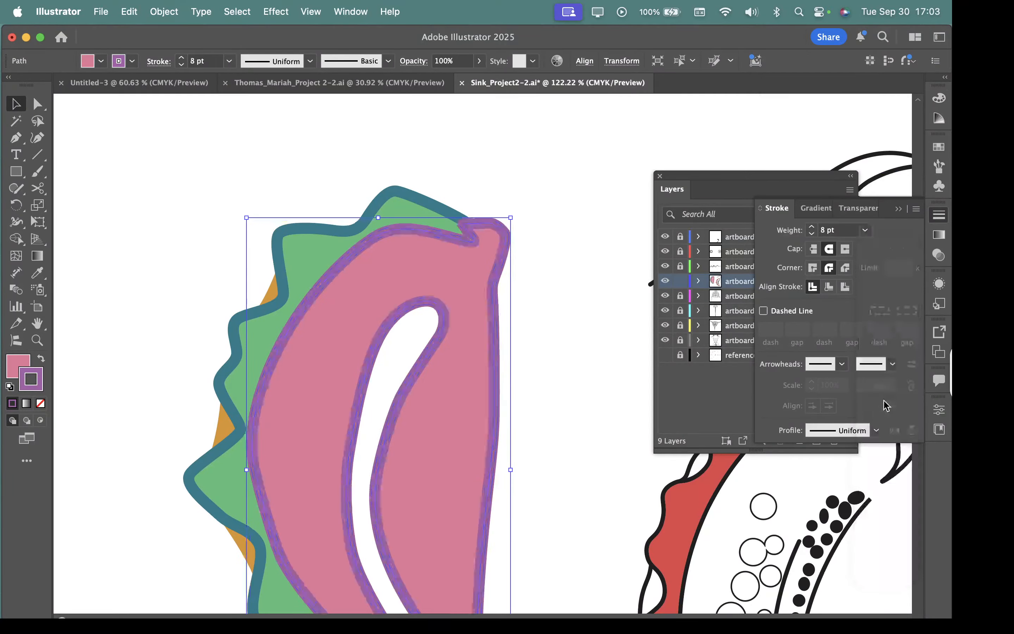
left_click(577, 359)
left_click_drag(576, 359, 478, 406)
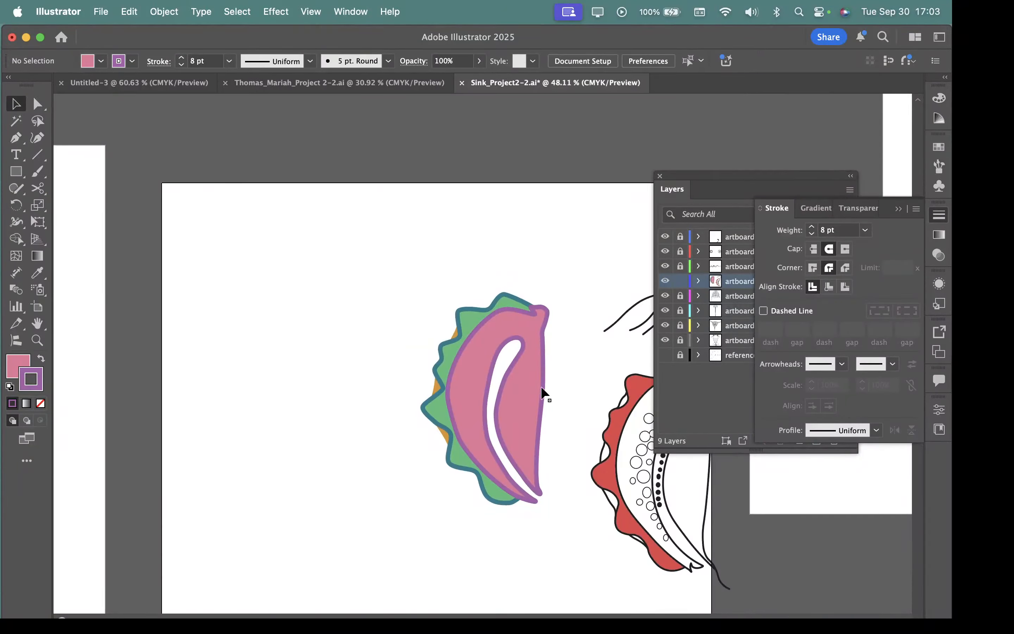
key("super+z")
left_click(397, 296)
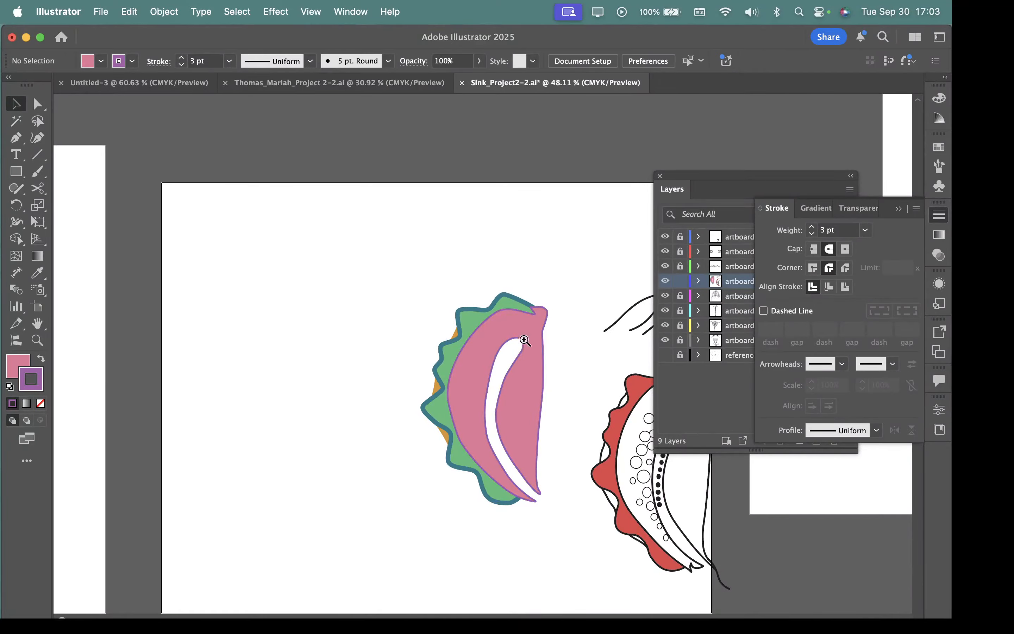
Step: Show the references layer and move the three long curved lines from the red figure onto figure C's reference lines
left_click_drag(532, 338, 670, 402)
left_click_drag(553, 390, 471, 278)
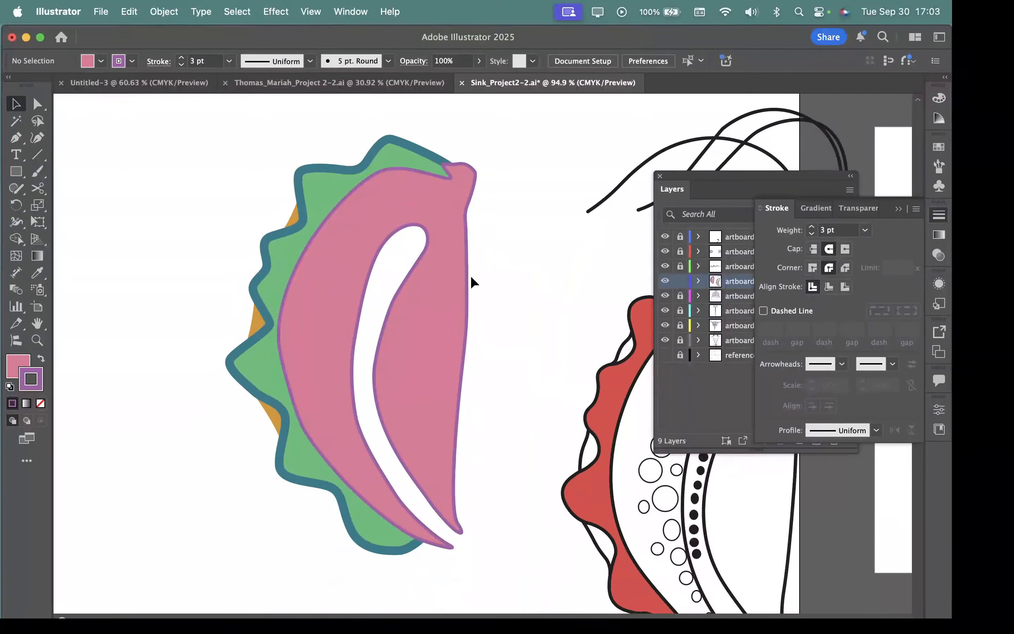
left_click_drag(571, 458, 409, 431)
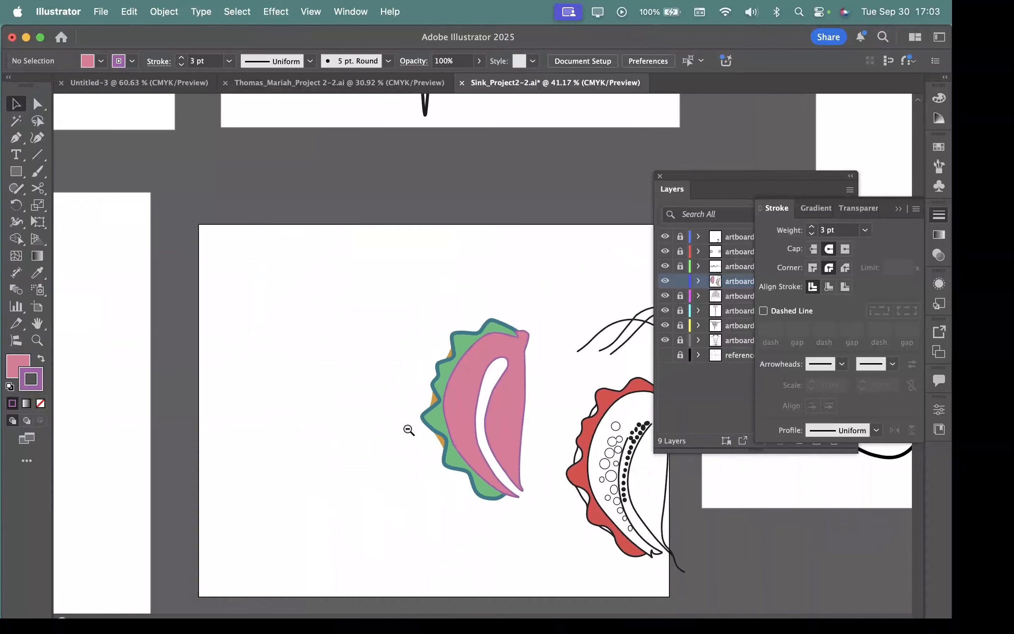
left_click_drag(516, 443, 384, 410)
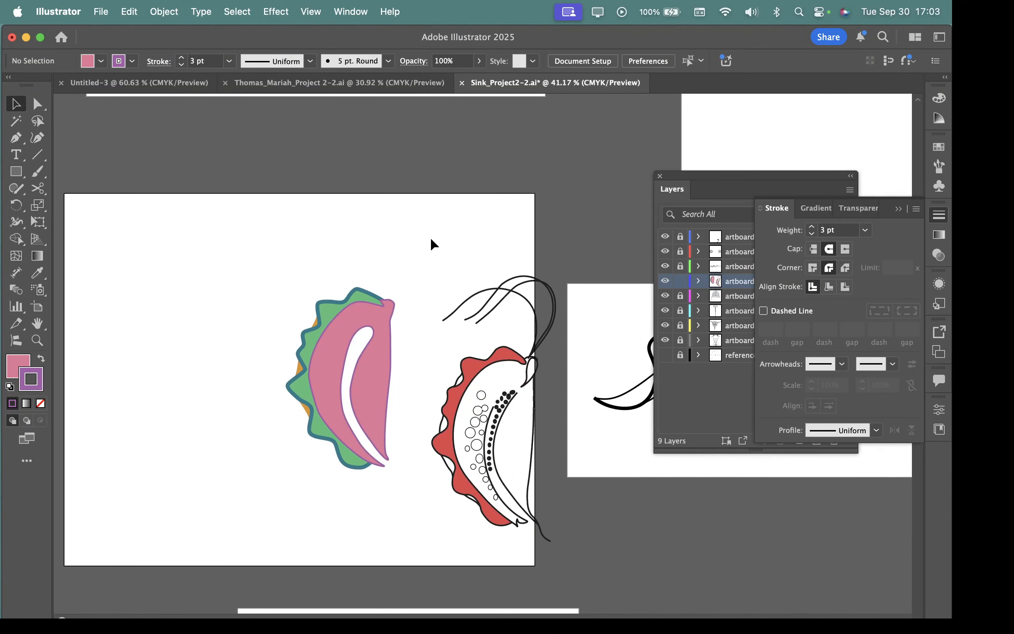
mouse_move(431, 238)
left_mouse_down()
mouse_move(446, 261)
mouse_move(573, 341)
left_mouse_up()
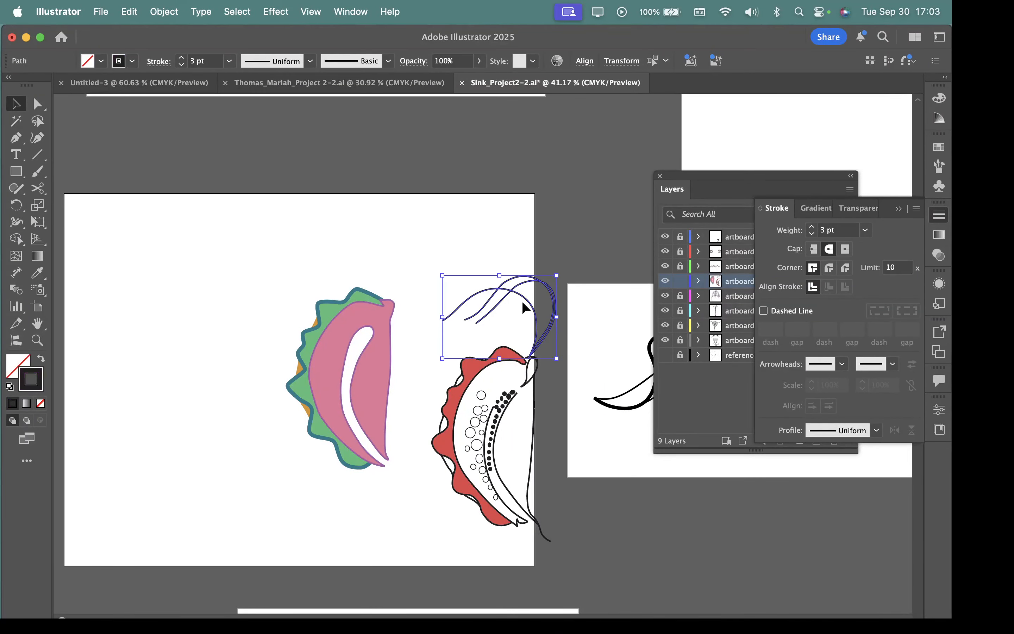
left_click_drag(525, 297, 510, 282)
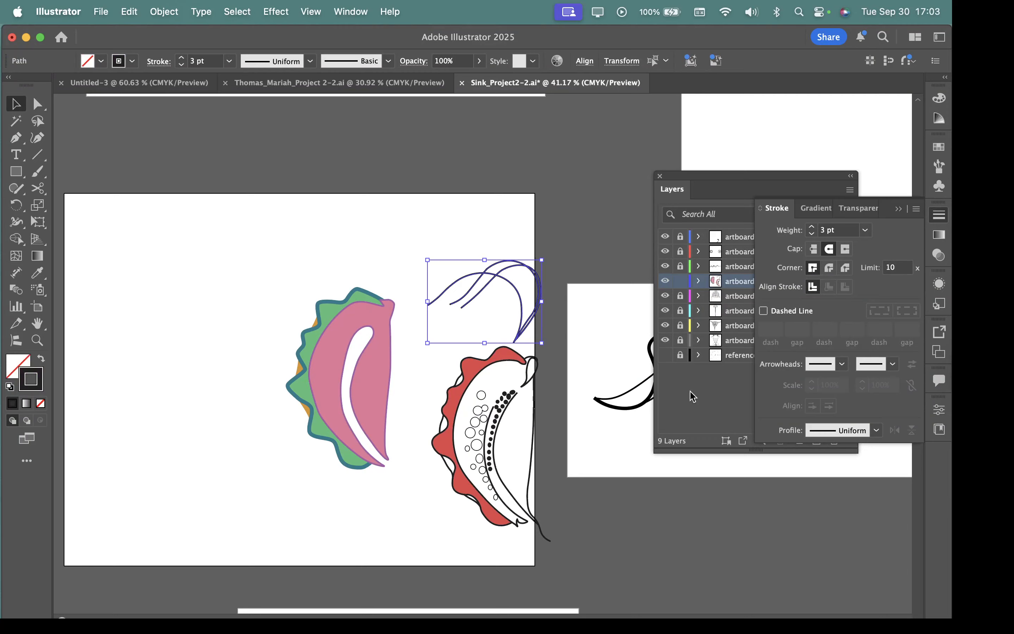
left_click(665, 355)
scroll(421, 255, "up", 3)
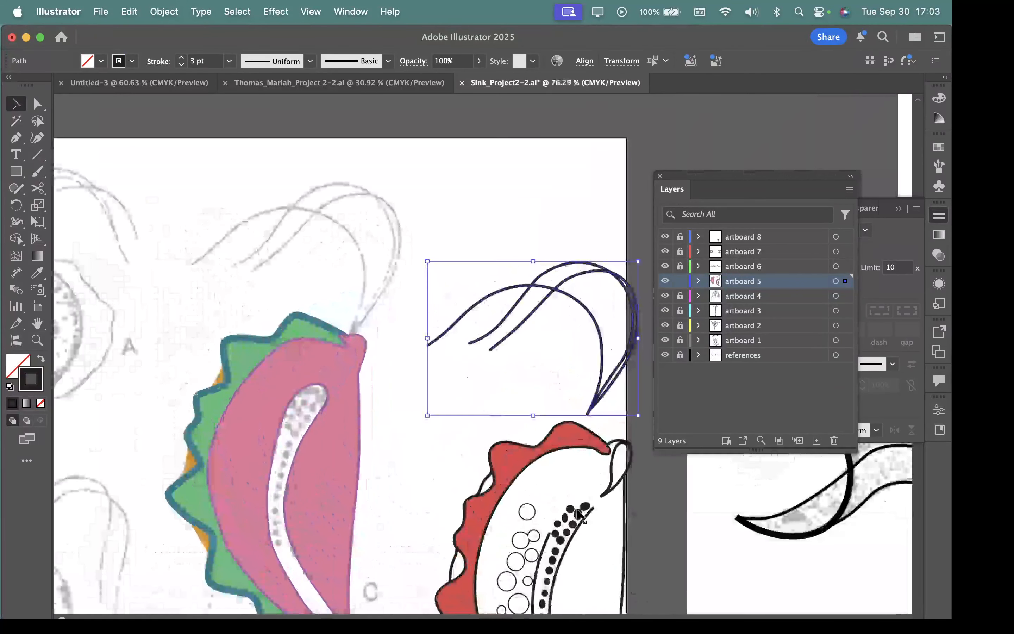
mouse_move(581, 304)
left_mouse_down()
mouse_move(538, 278)
mouse_move(335, 221)
mouse_move(345, 242)
left_mouse_up()
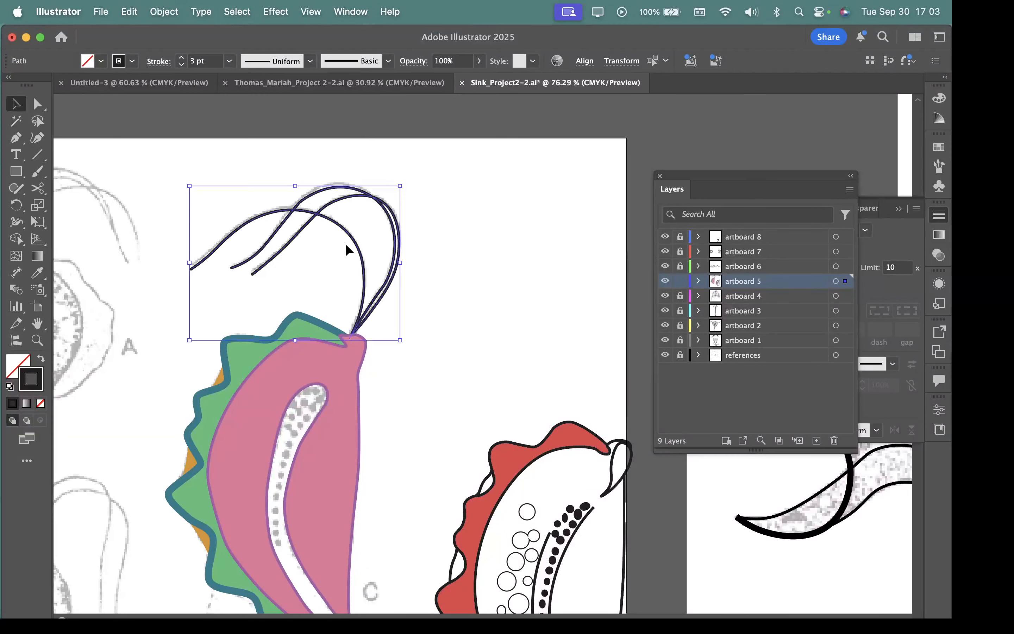
Step: Nudge the three curved lines slightly so that their shared base meets the pink body's upper tip
scroll(336, 273, "up", 5)
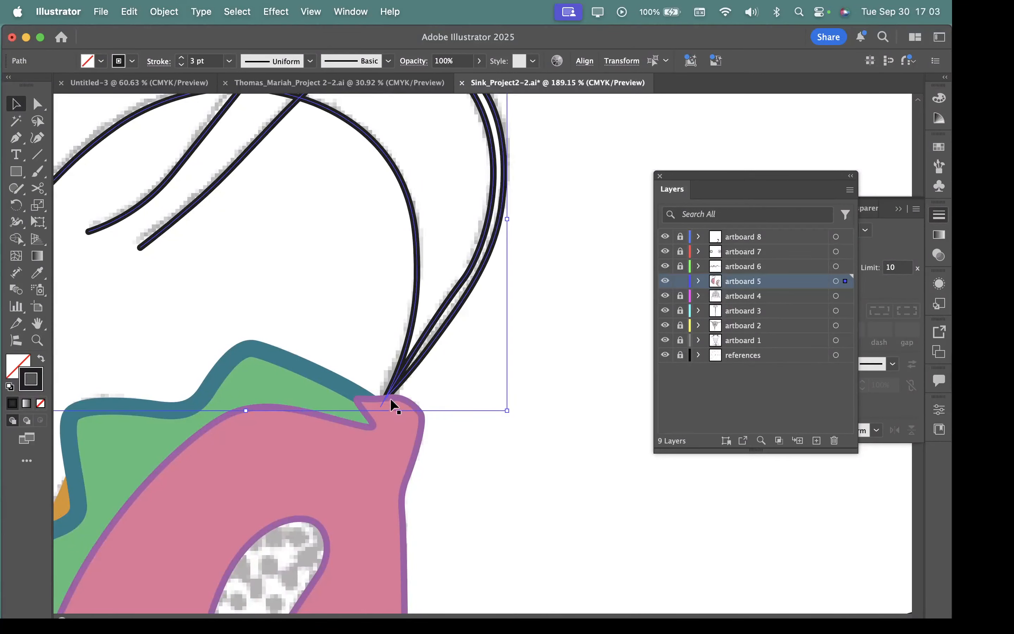
scroll(430, 378, "down", 5)
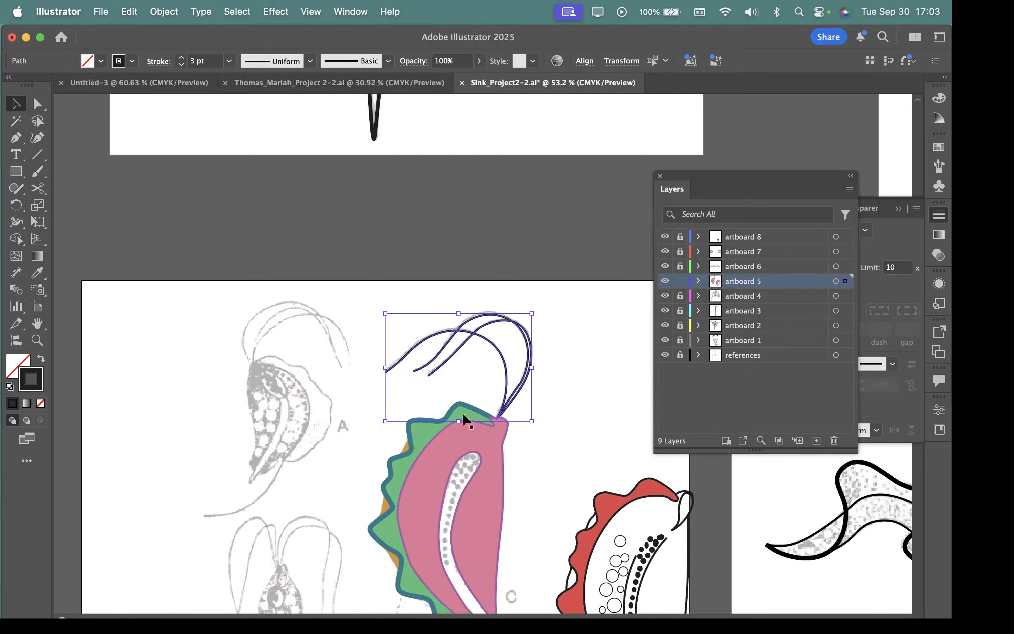
left_click_drag(511, 395, 620, 460)
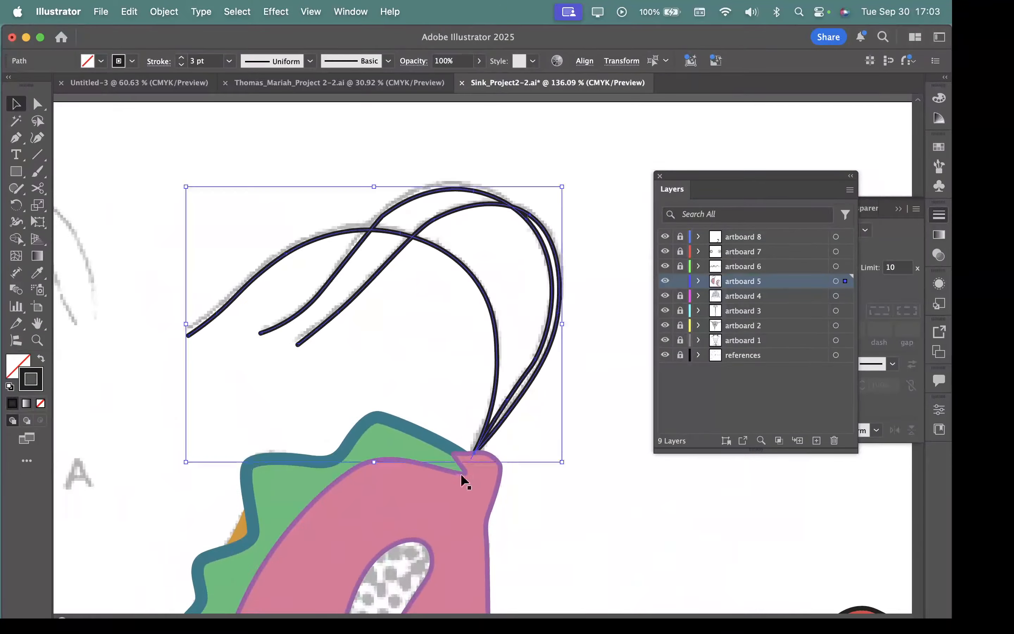
left_click_drag(547, 426, 426, 413)
left_click_drag(516, 465, 423, 402)
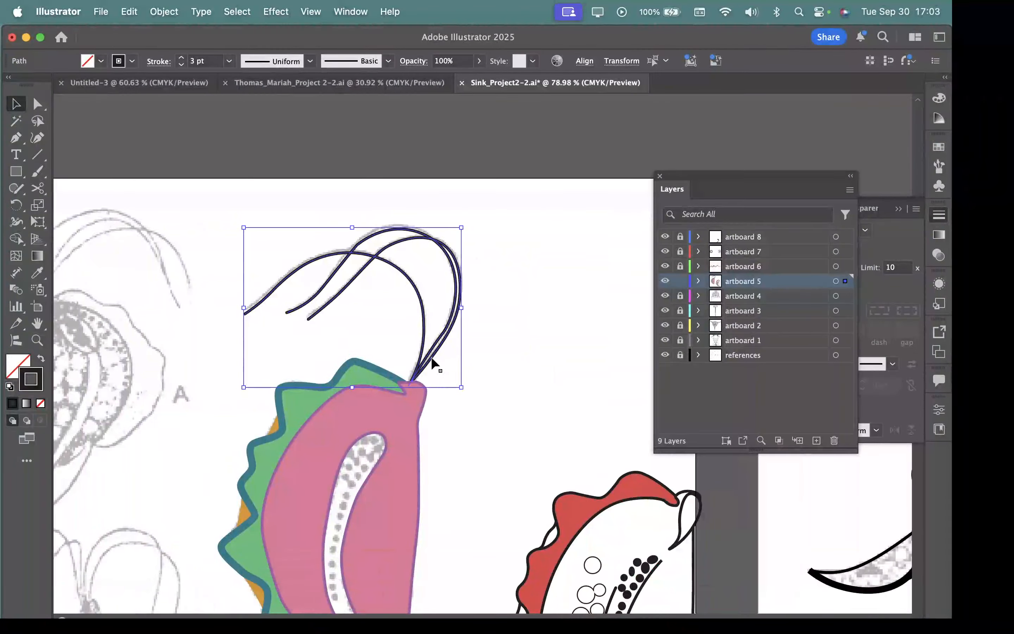
mouse_move(431, 359)
left_mouse_down()
mouse_move(398, 409)
mouse_move(404, 436)
mouse_move(423, 365)
left_mouse_up()
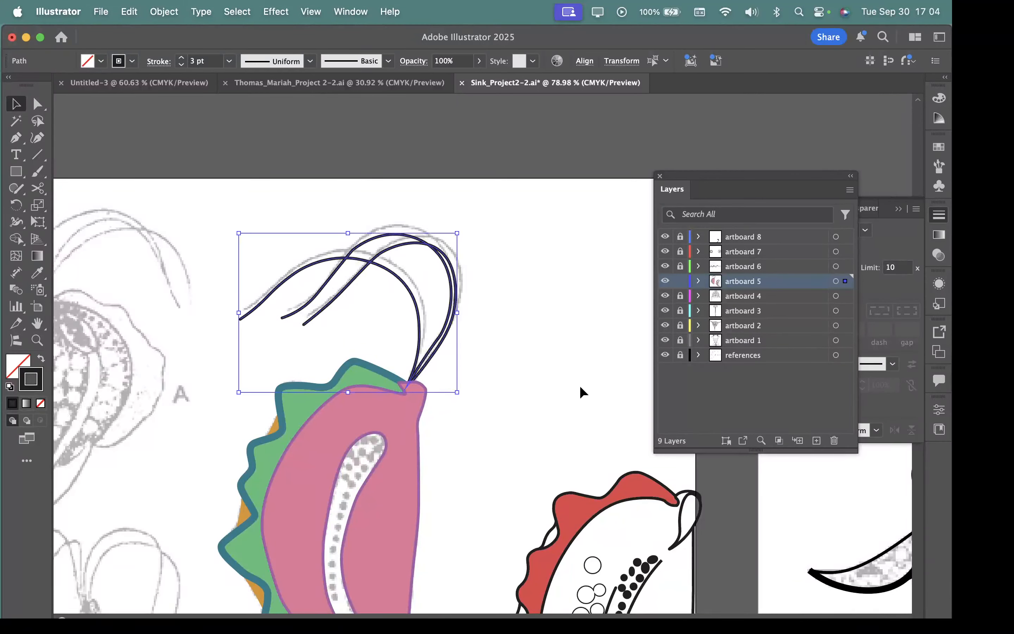
Step: Set the three curved lines' stroke to dark red 84092d and nudge them back closer to the reference lines
double_click(40, 388)
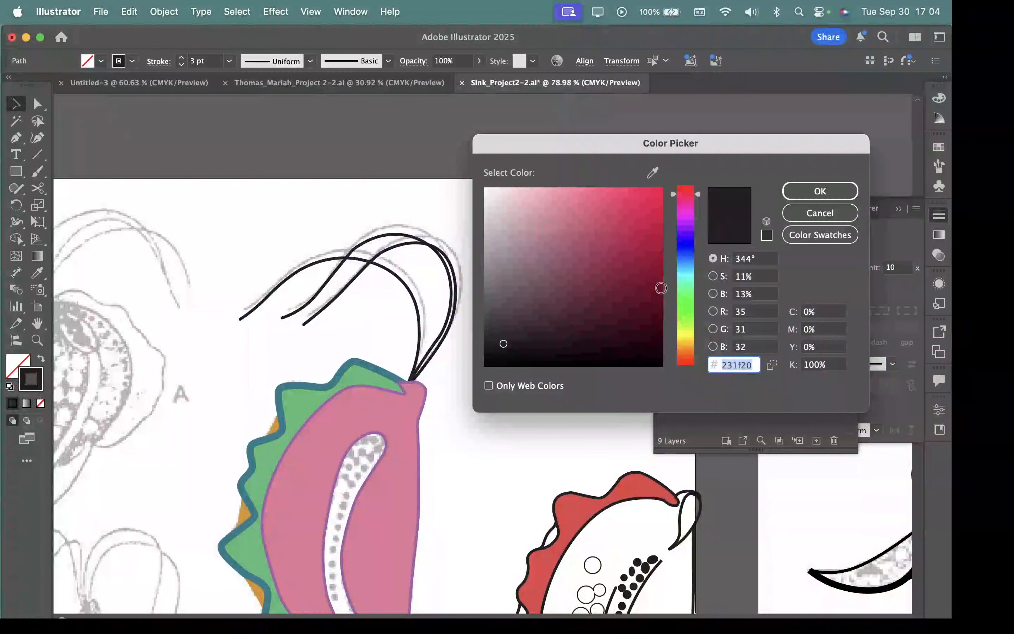
mouse_move(661, 288)
left_mouse_down()
mouse_move(645, 278)
mouse_move(652, 272)
left_mouse_up()
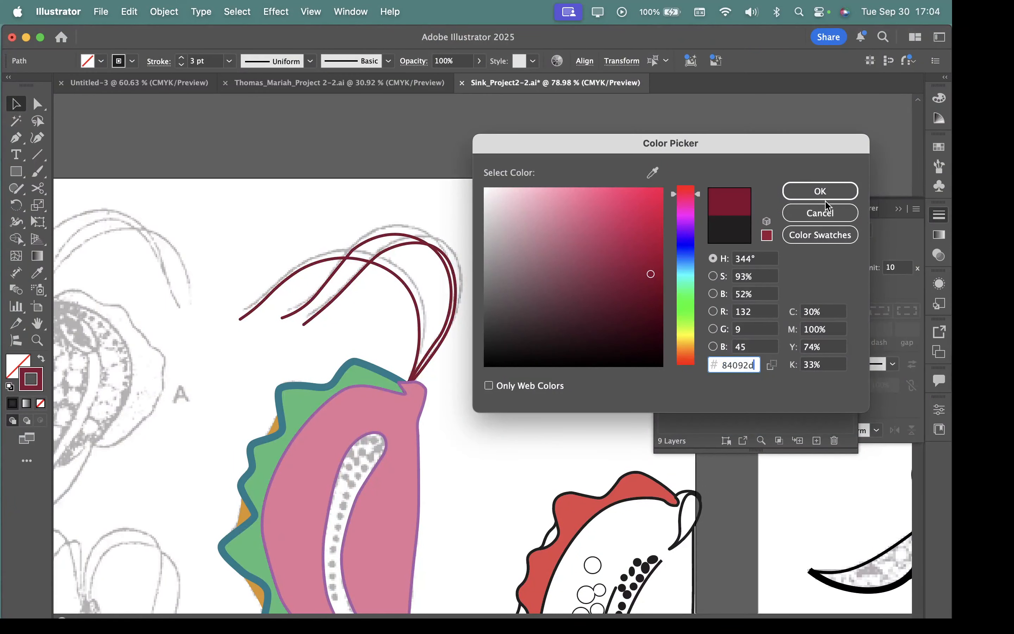
left_click(822, 190)
left_click_drag(438, 344, 443, 335)
left_click_drag(561, 440, 488, 256)
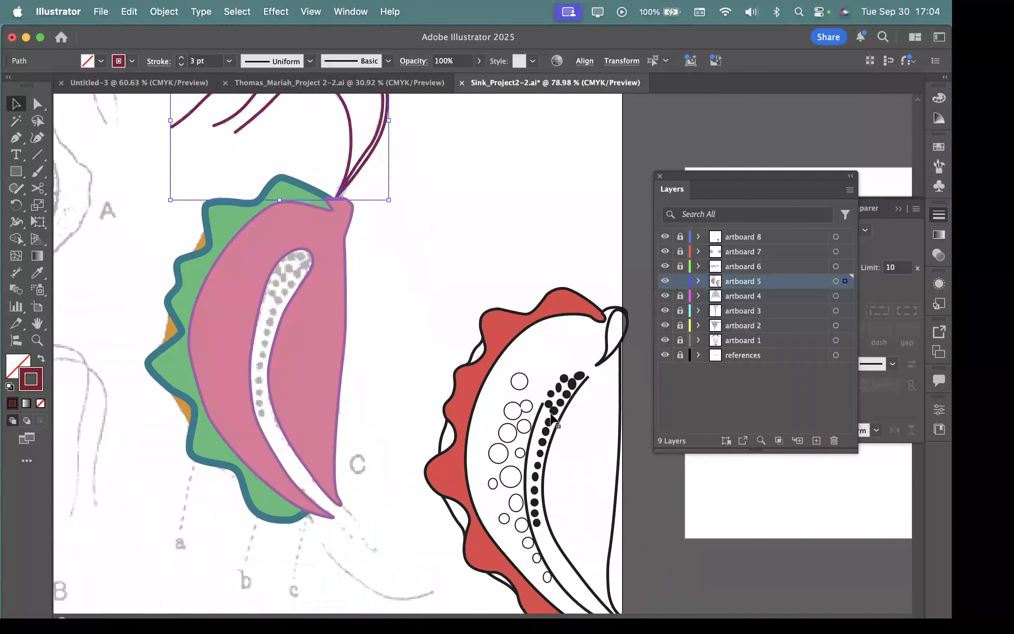
left_click(518, 387)
left_click(514, 385)
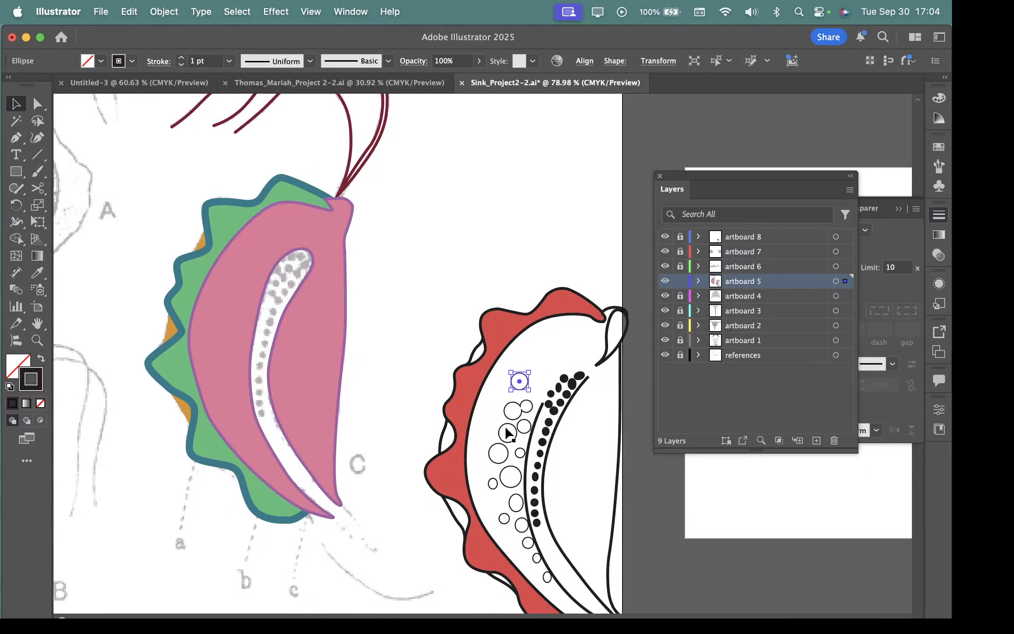
key("z")
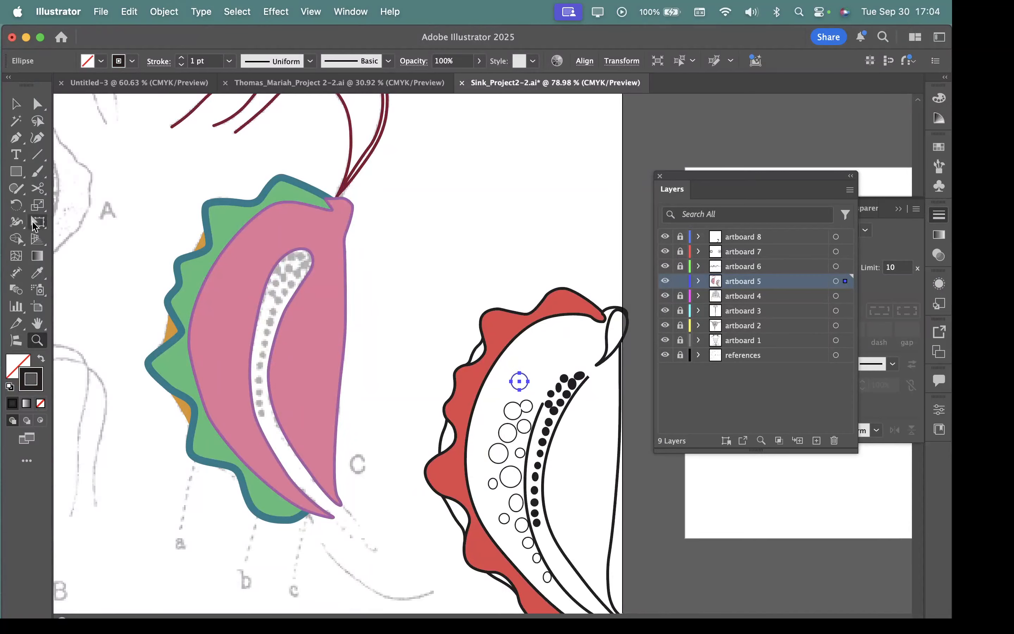
key("v")
Step: Bring the red figure's teardrop loop to the front and place it inside the pink body's upper tip, above the white slit
left_click_drag(616, 352, 570, 346)
left_click_drag(479, 348, 326, 273)
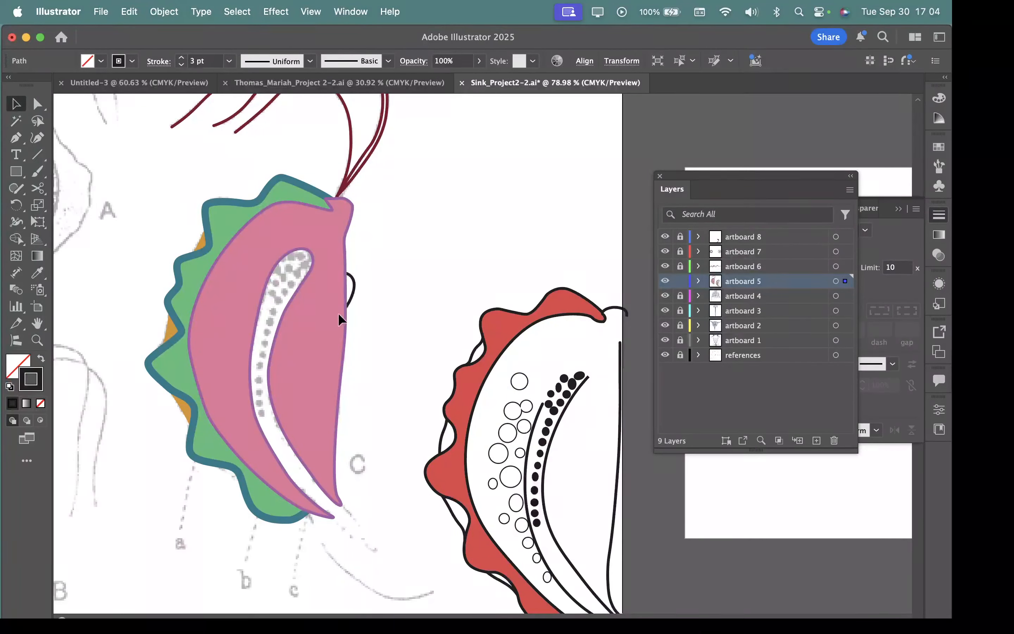
left_click_drag(338, 313, 389, 296)
right_click(388, 296)
mouse_move(418, 541)
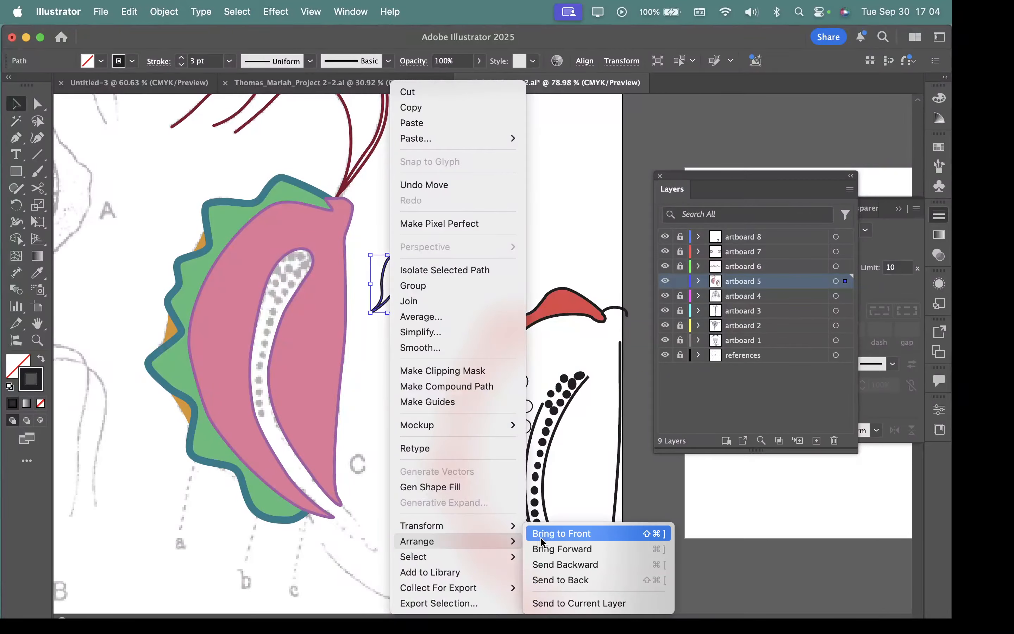
left_click(560, 533)
left_click_drag(389, 287, 361, 261)
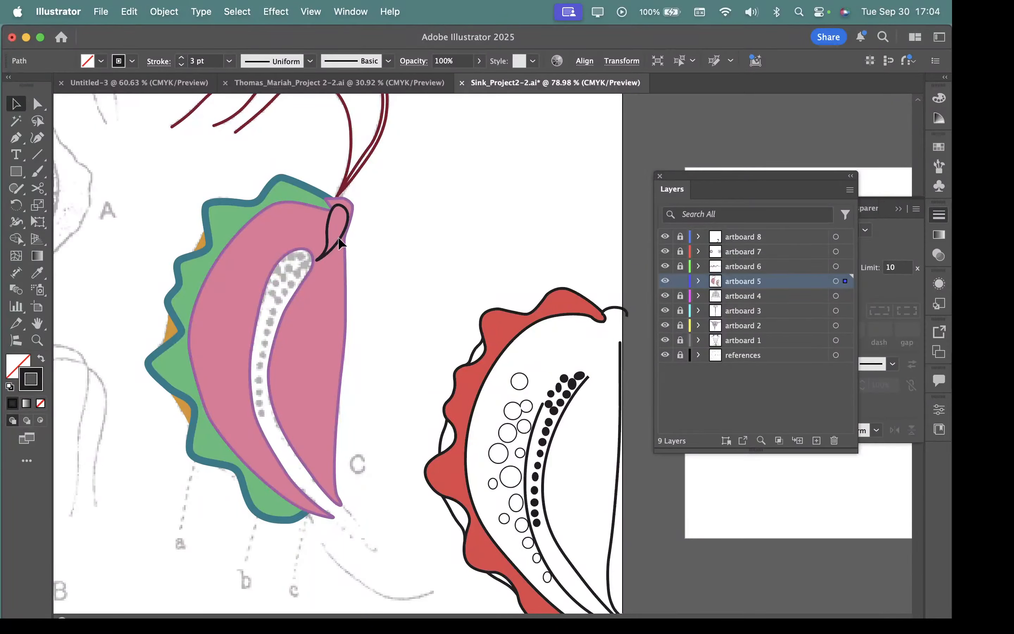
Step: Fill the teardrop shape on the pink body with green 12c489
left_click(337, 237)
double_click(8, 367)
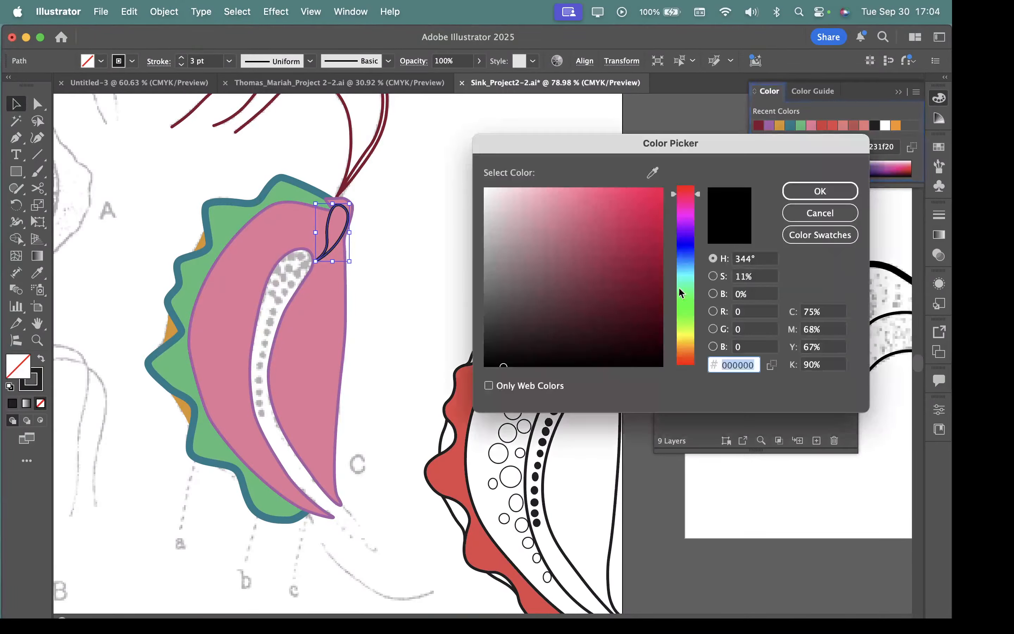
left_click(686, 288)
left_click(633, 256)
left_click(640, 233)
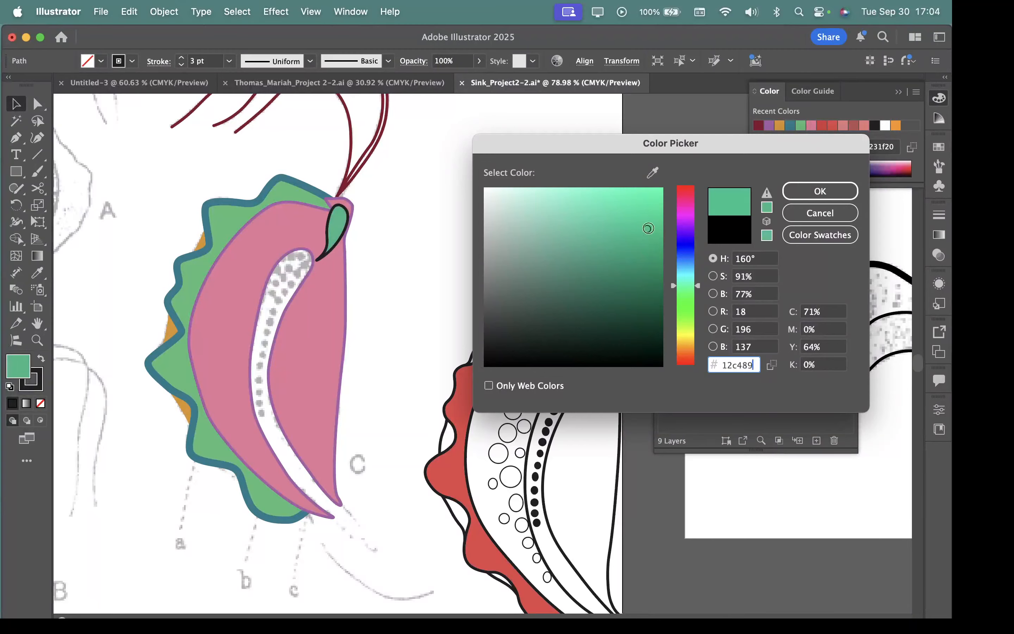
left_click(809, 191)
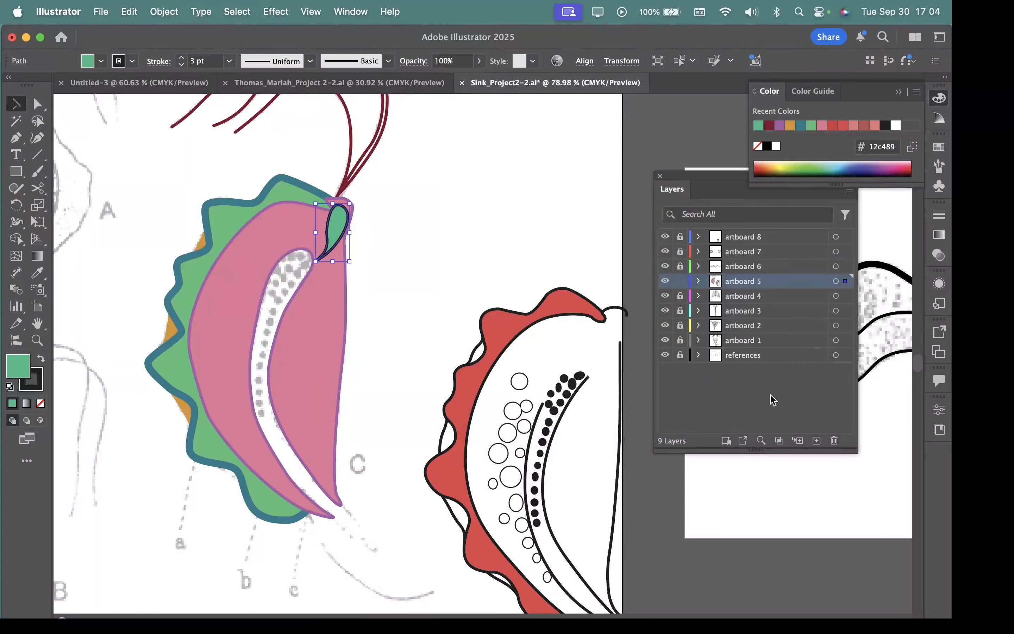
Step: Set the teardrop shape's stroke to a dark red like that of the three curved lines, and deselect it
double_click(37, 388)
left_click(652, 275)
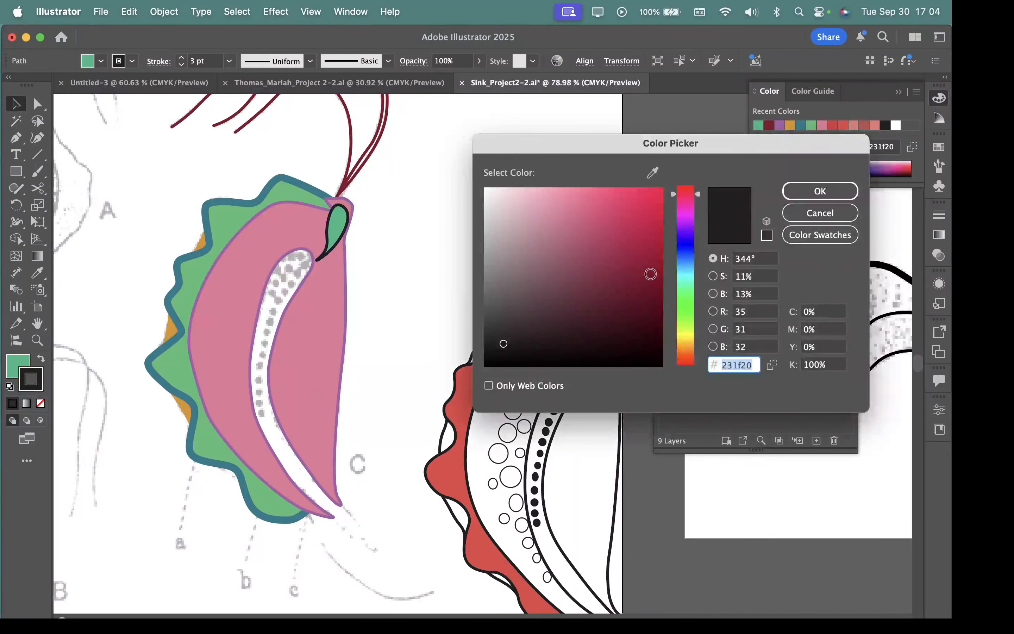
left_click(820, 191)
left_click(507, 242)
key("super+space")
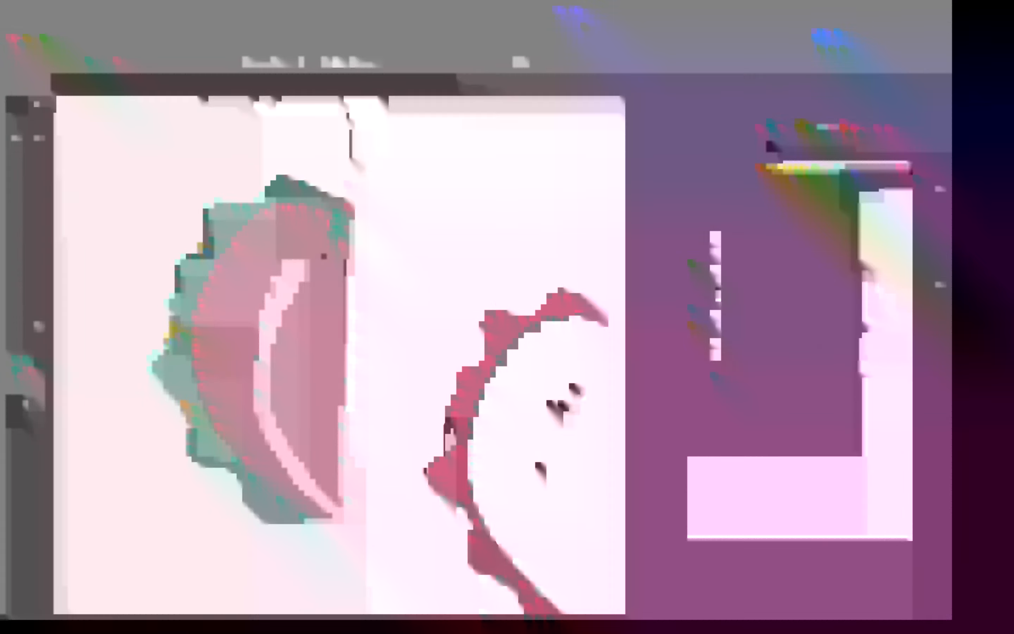
Step: Delete the red figure's straight side line, red membrane fill, wavy outline and body outline
left_click_drag(285, 237, 219, 225)
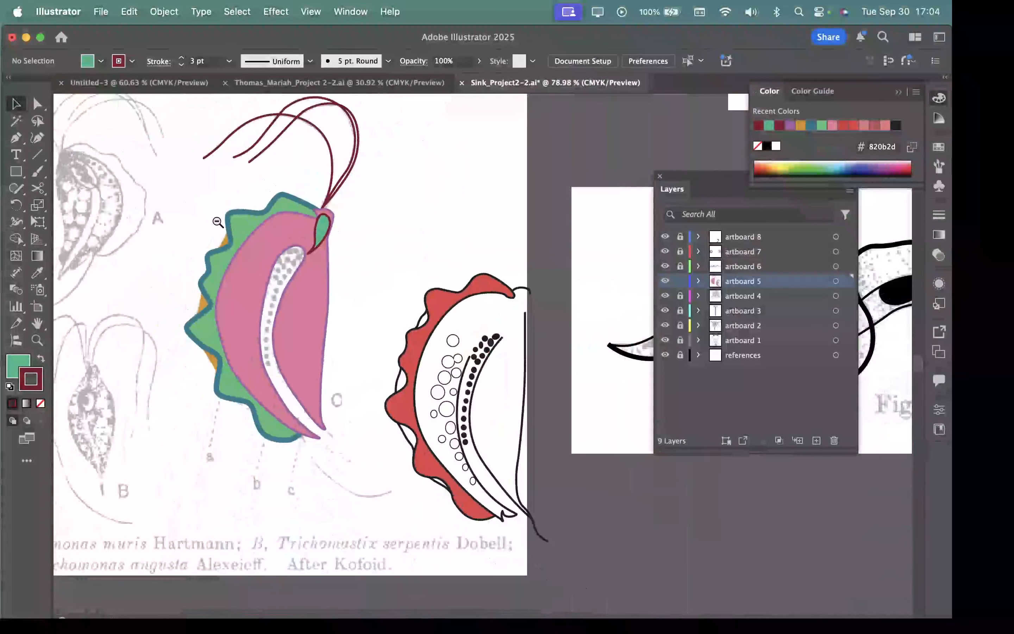
left_click(519, 472)
key("Delete")
left_click(448, 306)
key("Delete")
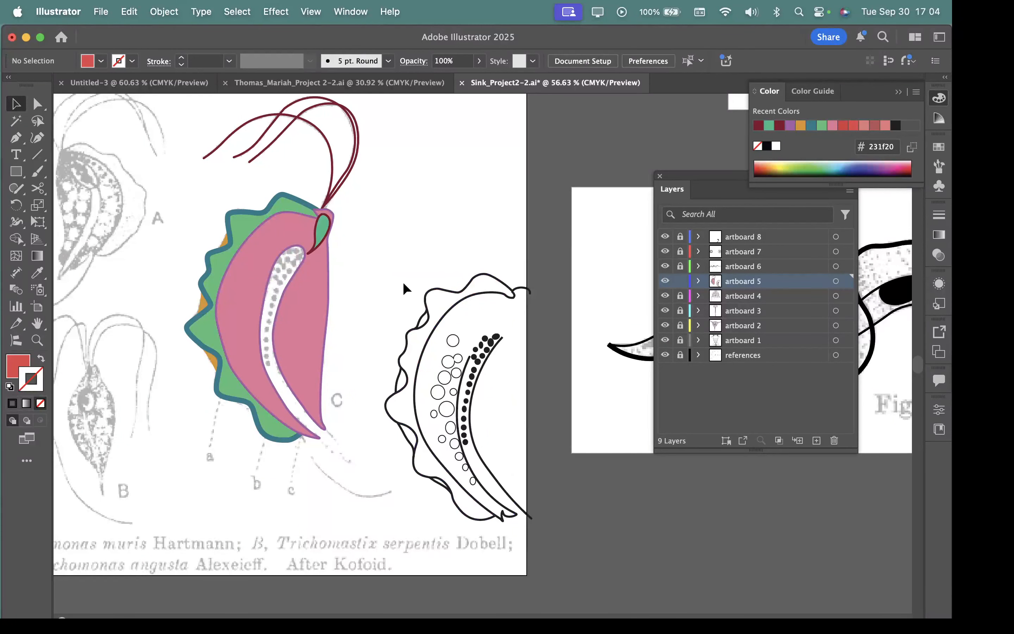
left_click_drag(484, 320, 490, 365)
key("Delete")
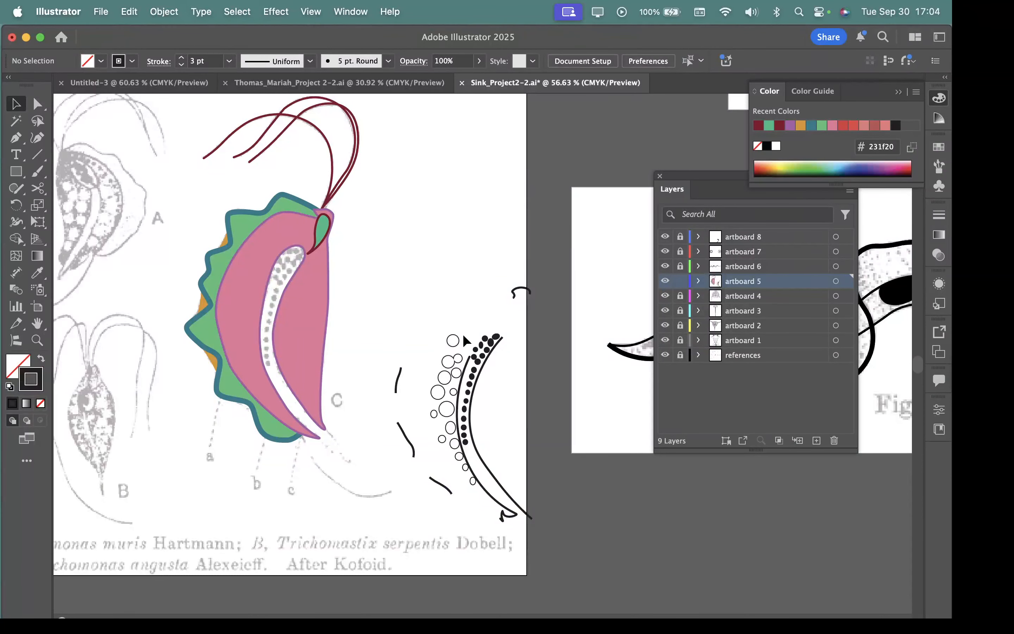
Step: Delete the old figure's leftover short membrane strokes, slit curves and small hooks, keeping only its black dots and open circles
left_click(403, 432)
key("Delete")
left_click(488, 482)
key("Delete")
left_click(482, 483)
key("Delete")
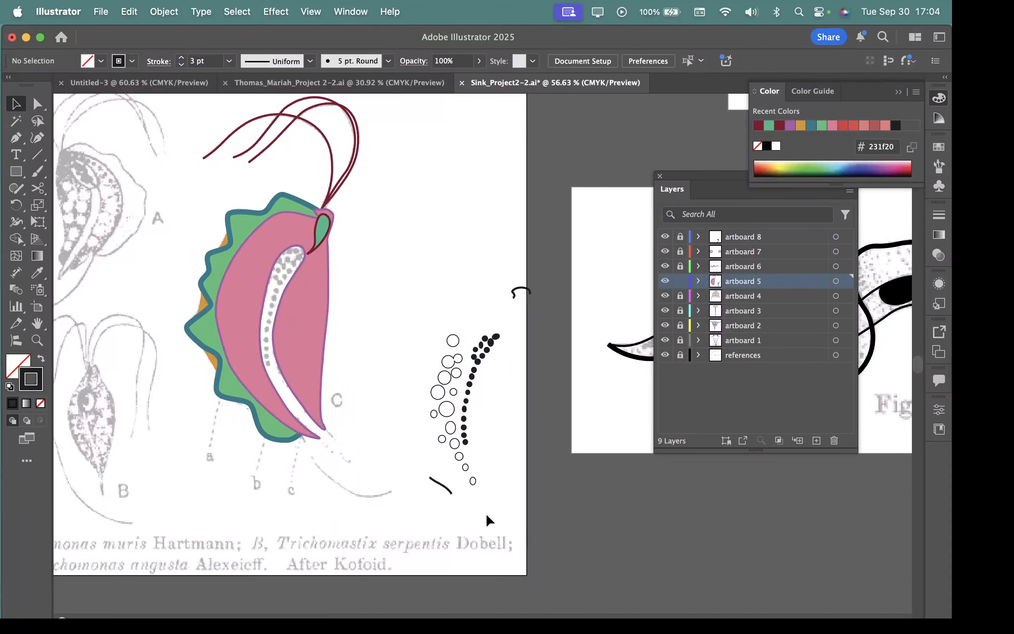
left_click(440, 484)
key("Delete")
left_click(520, 288)
key("Delete")
Step: Bring the old figure's black dots to the front and place them over the reference dots in the pink body's white slit
left_click_drag(473, 394, 472, 394)
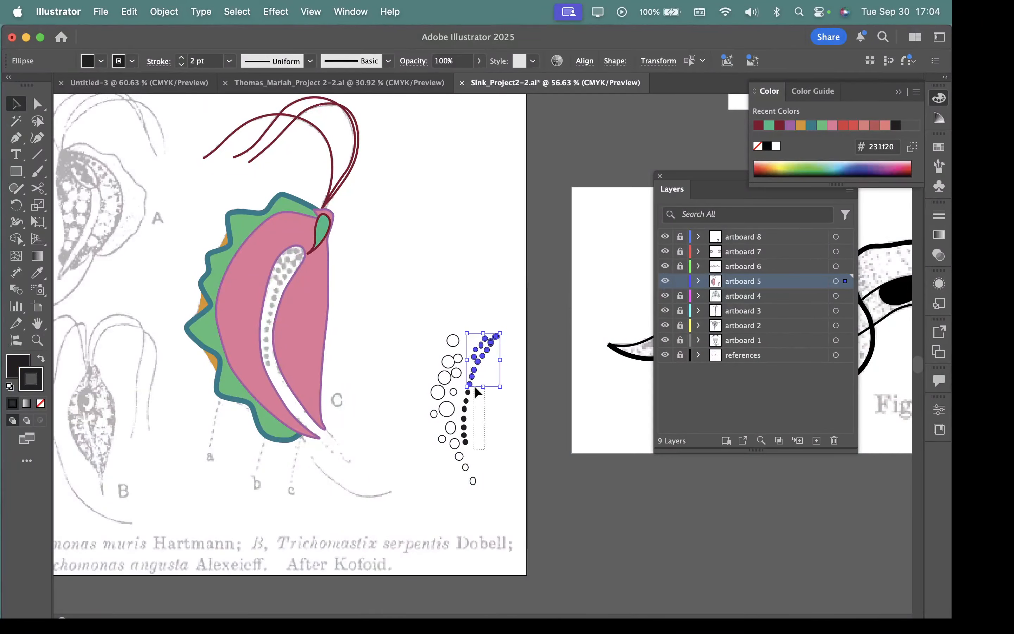
left_click_drag(463, 383, 464, 380)
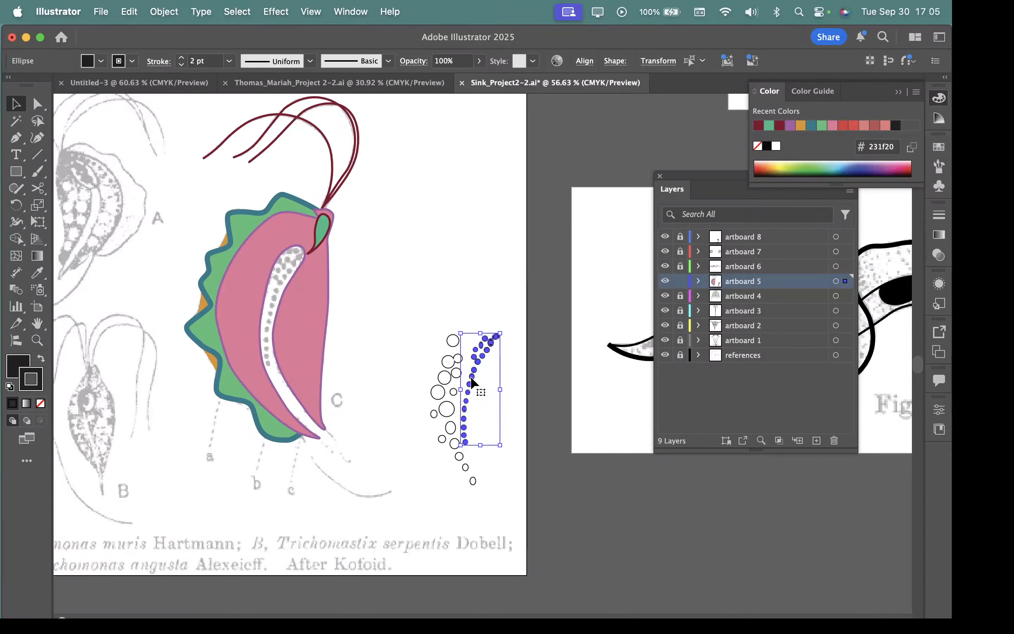
left_click_drag(471, 381, 350, 324)
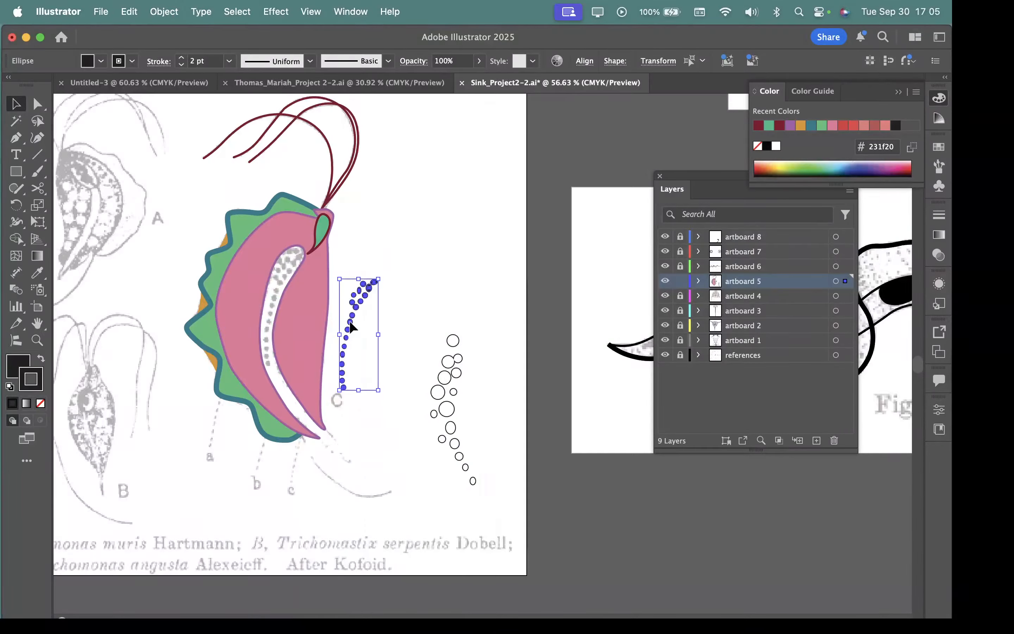
right_click(350, 325)
mouse_move(411, 545)
left_click(520, 534)
left_click_drag(349, 334, 273, 306)
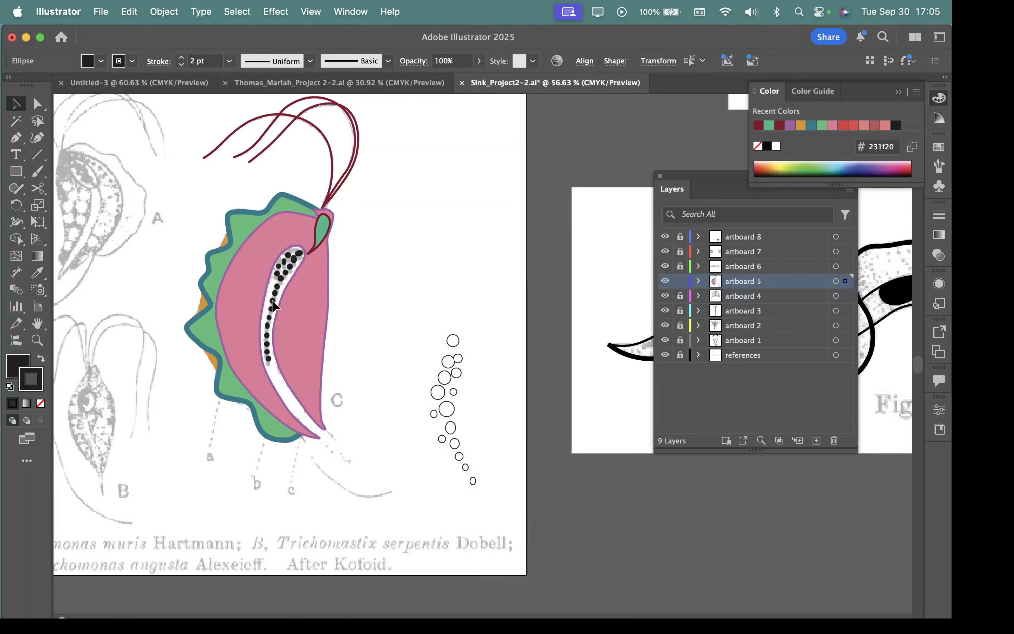
Step: Remove the stroke from the black dots in the white slit
left_click(272, 299)
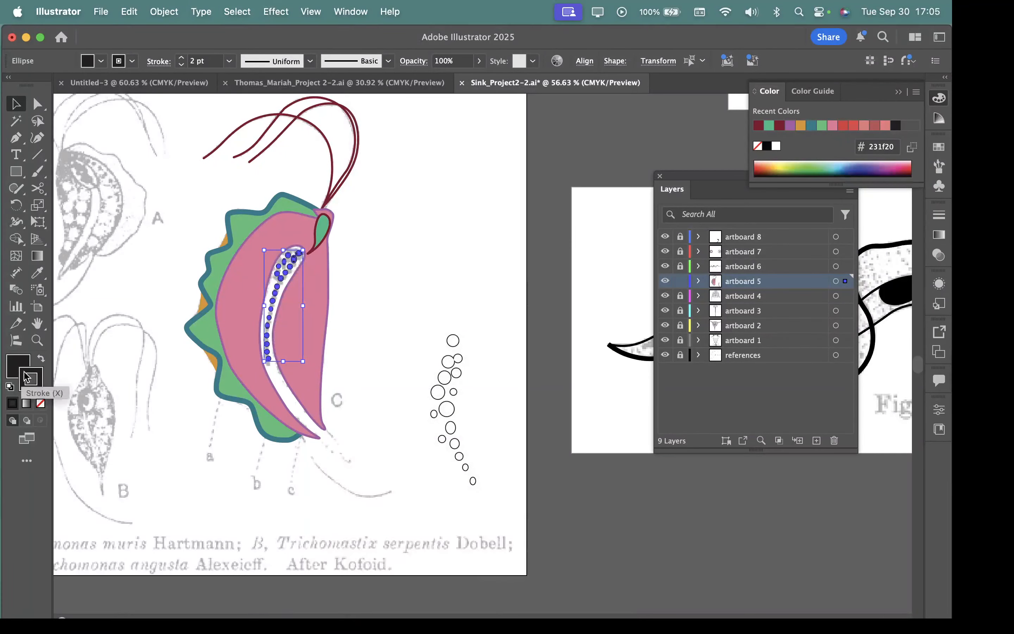
left_click(216, 385)
left_click_drag(149, 291, 290, 365)
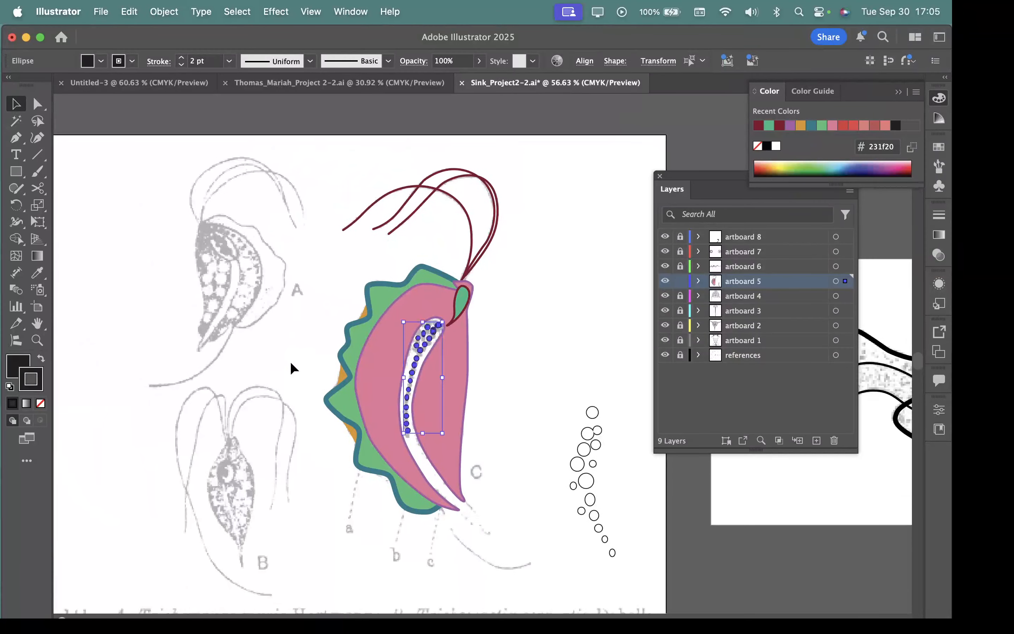
left_click_drag(362, 352, 798, 577)
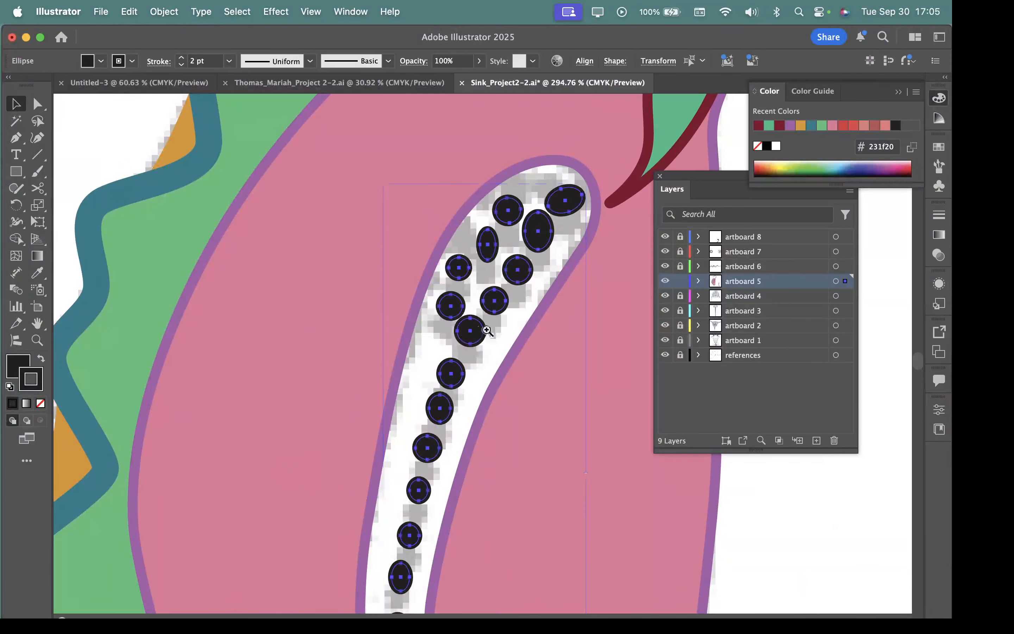
left_click_drag(476, 329, 659, 426)
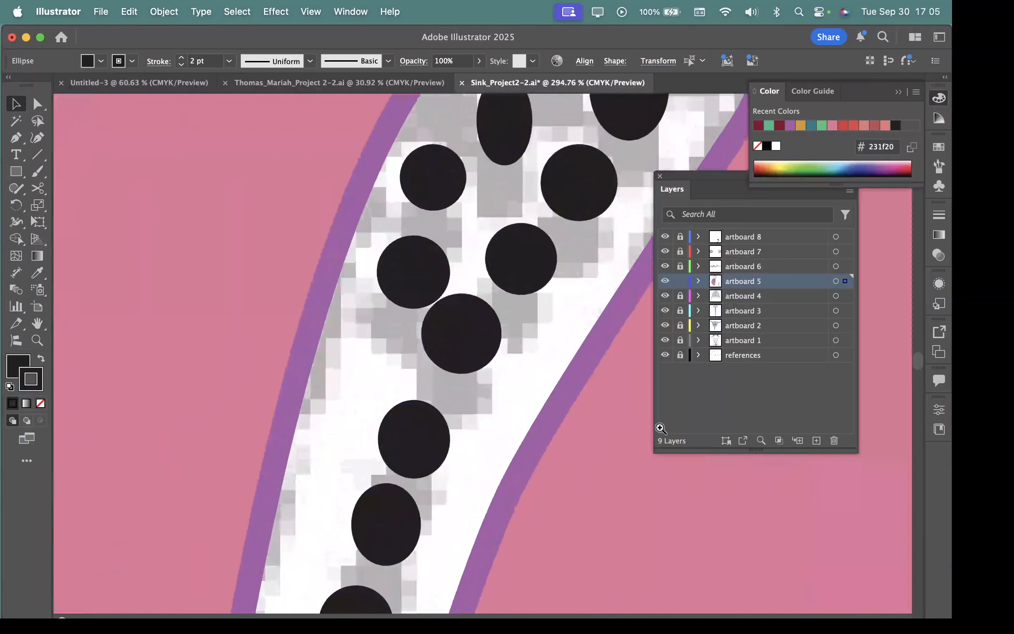
left_click(41, 403)
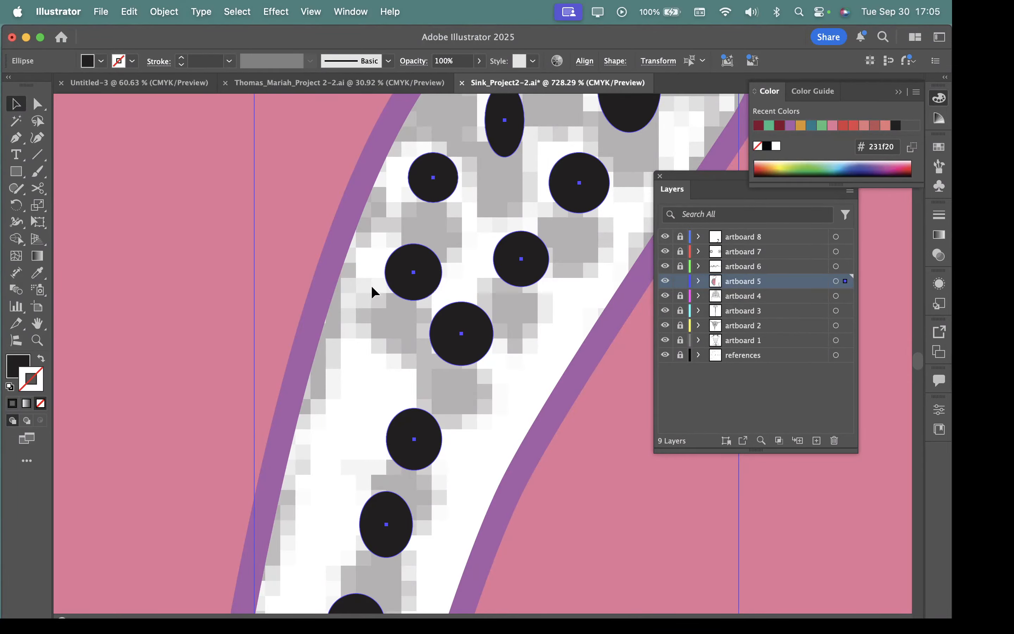
Step: Try a 4 pt stroke on the slit's dots and take the stroke off again
double_click(41, 381)
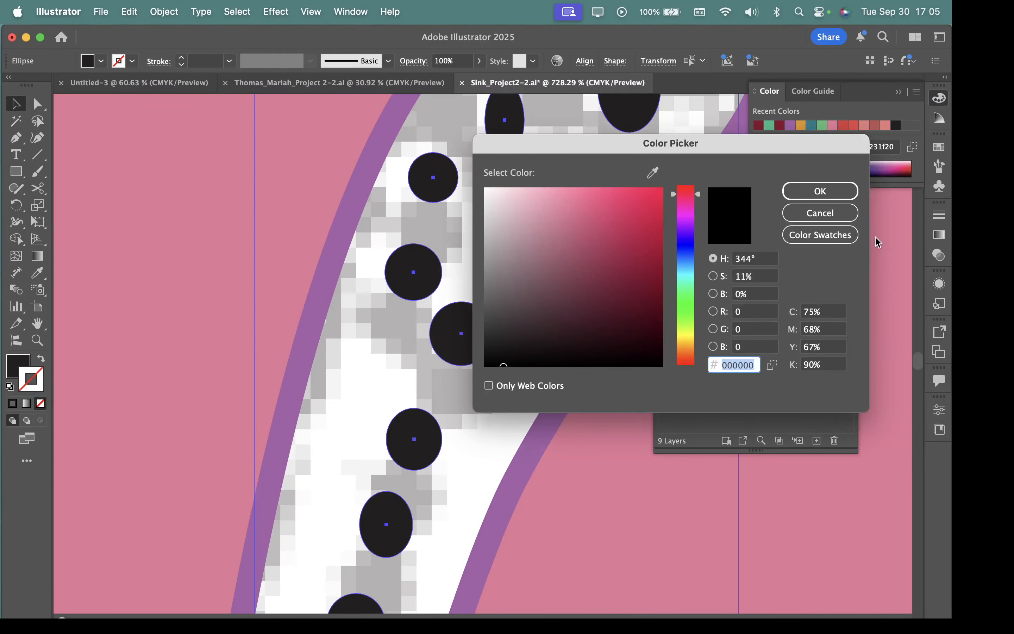
left_click(808, 216)
left_click(939, 214)
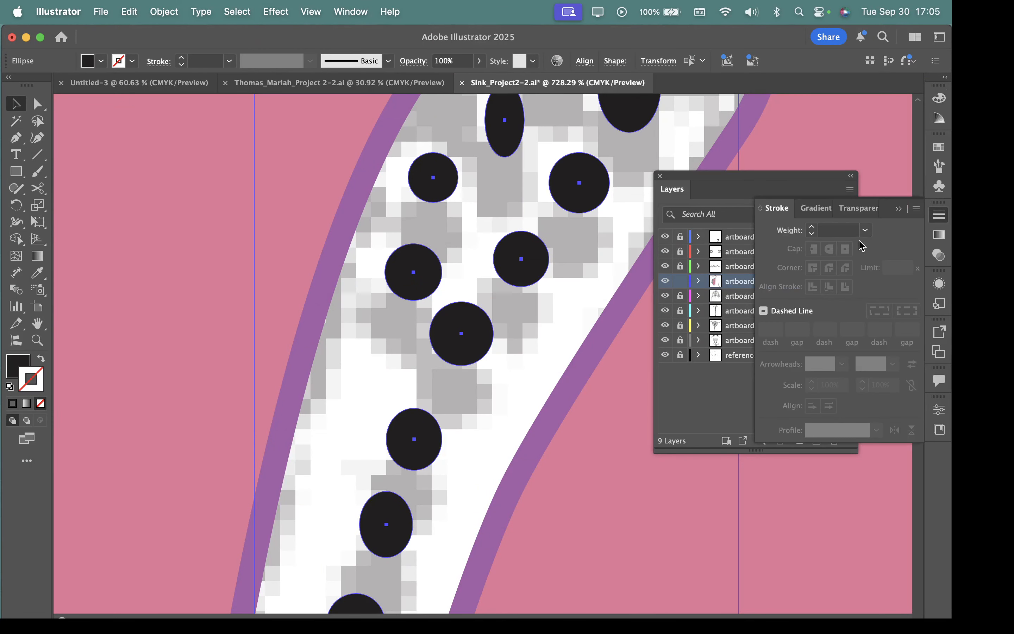
left_click(866, 230)
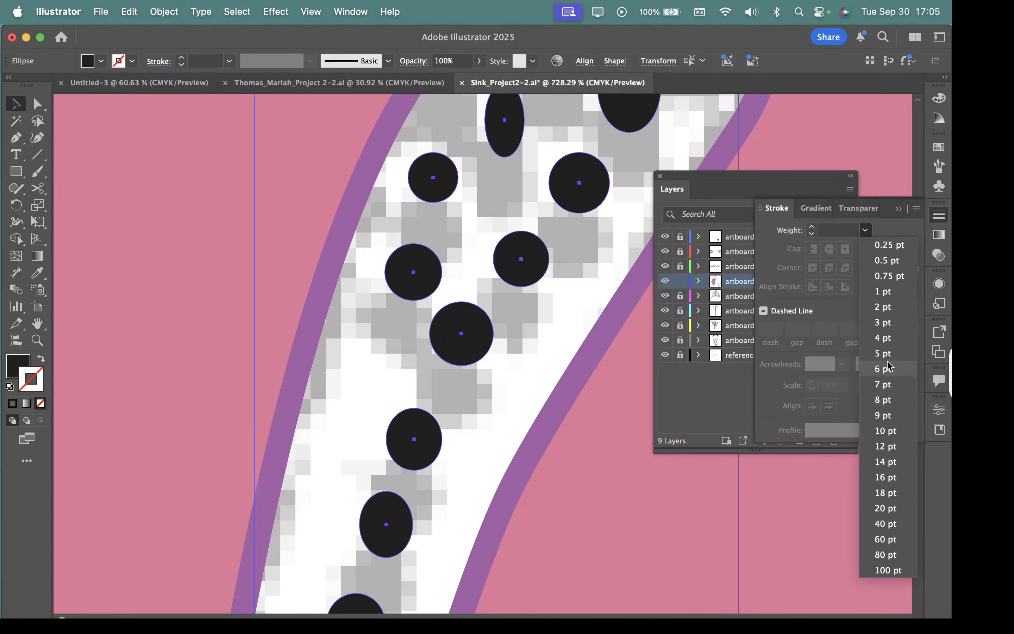
left_click(884, 338)
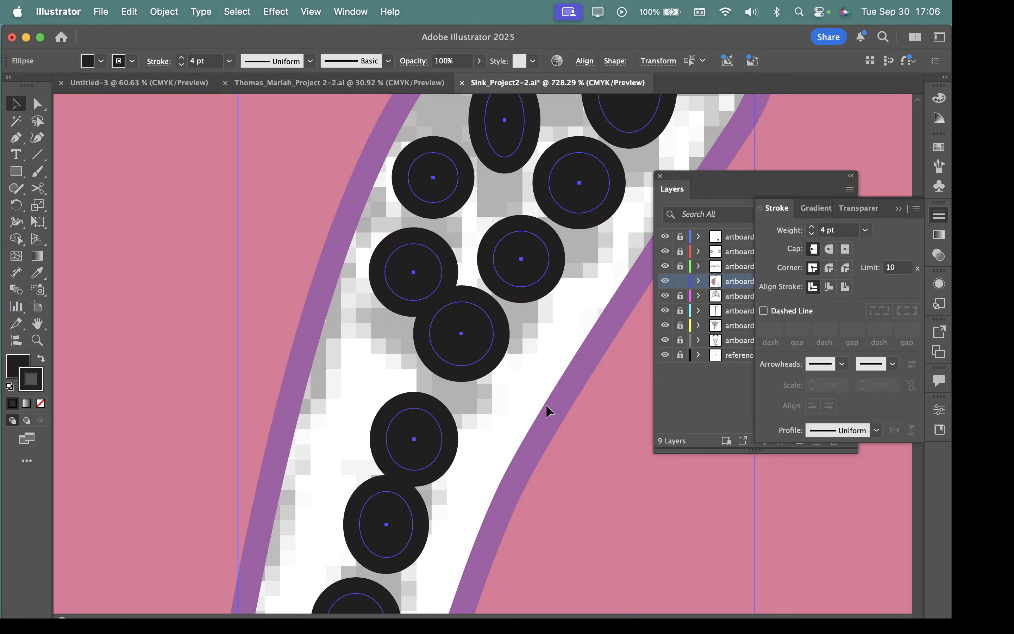
left_click(40, 404)
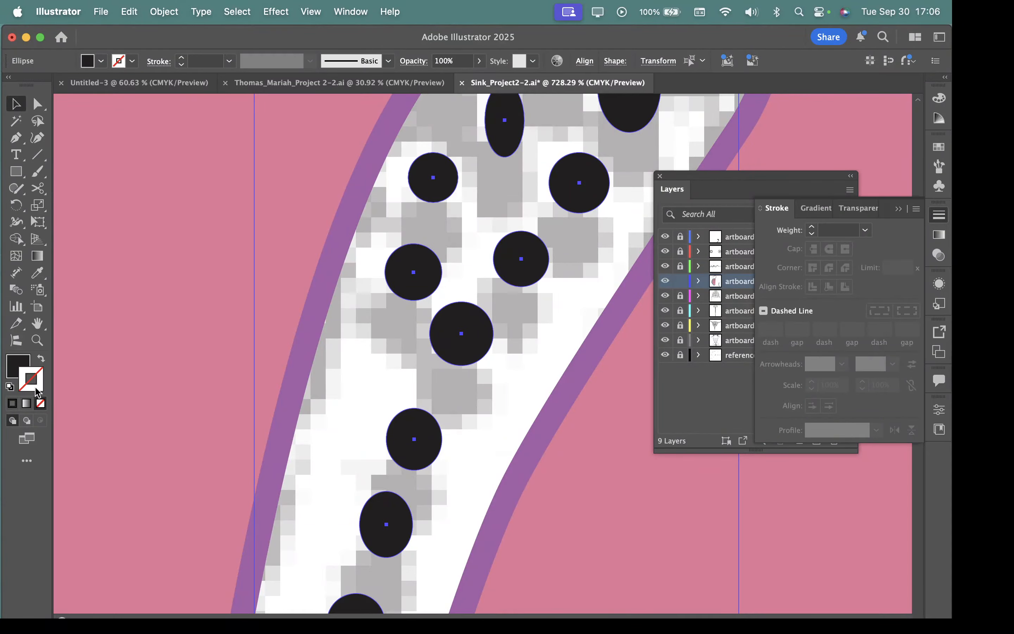
Step: Set the slit dots' stroke to crimson b51543 and align it to the inside of the dots
double_click(36, 390)
left_click(644, 239)
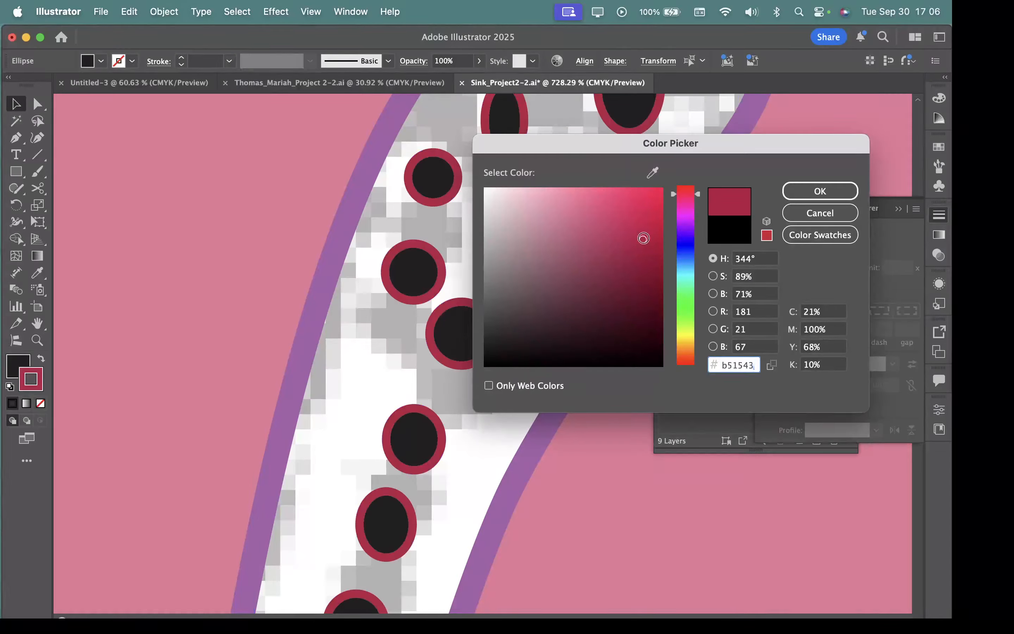
left_click(809, 196)
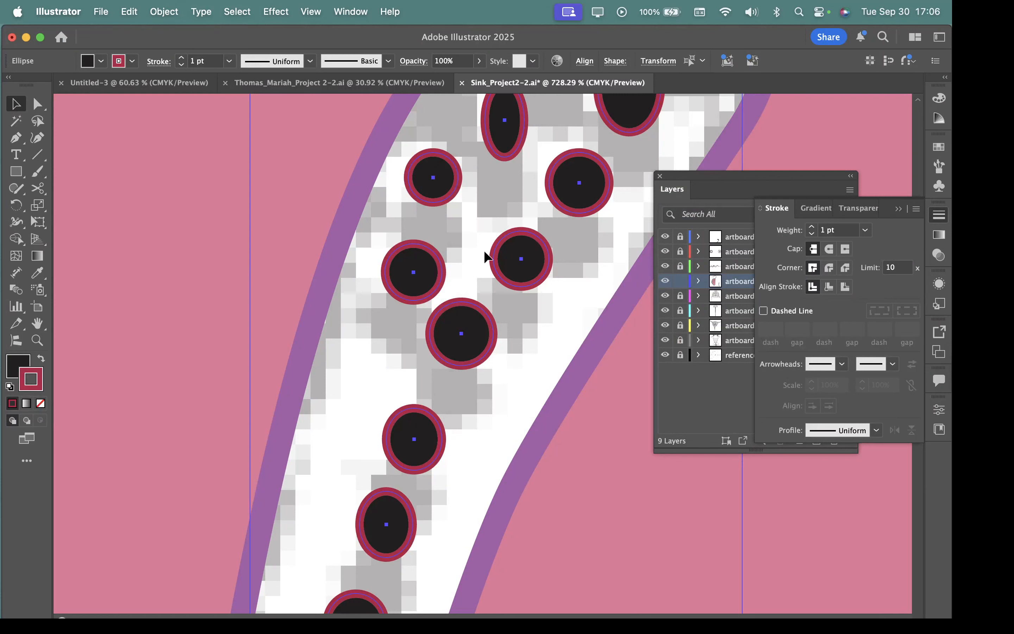
left_click(831, 290)
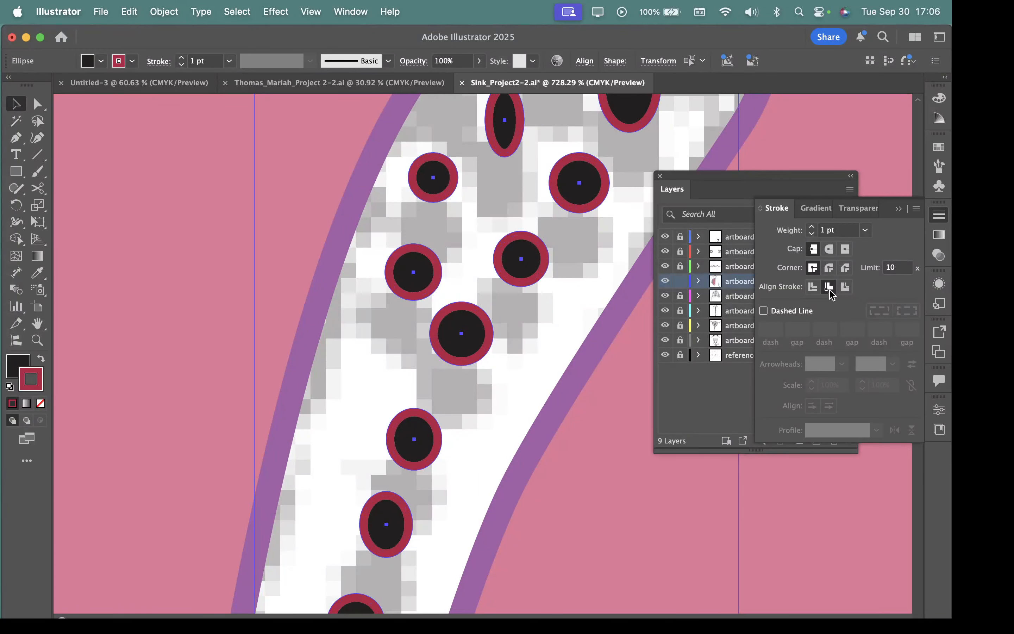
left_click(845, 289)
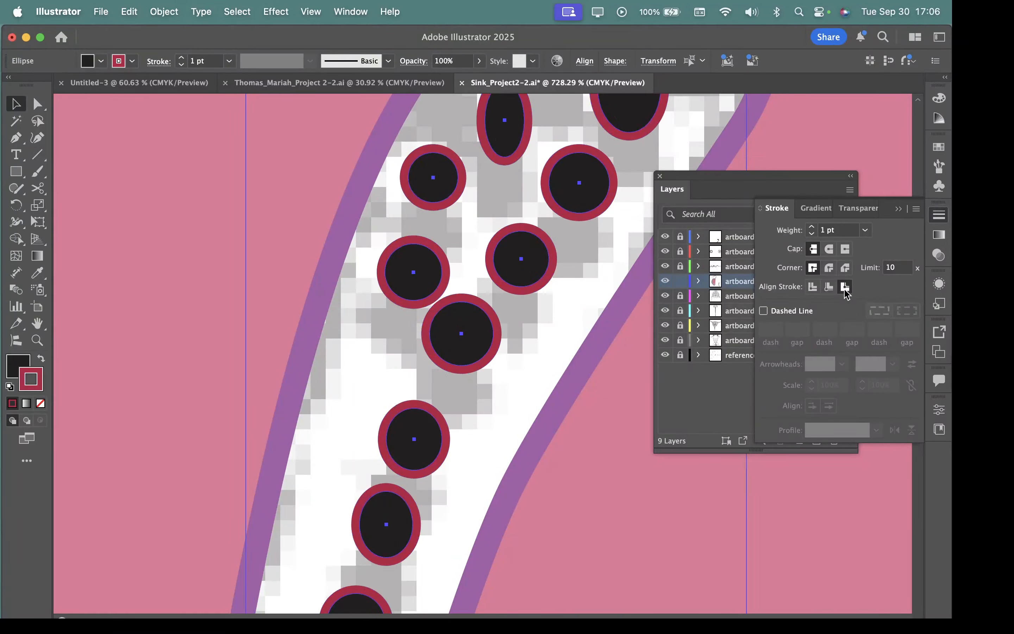
left_click(830, 289)
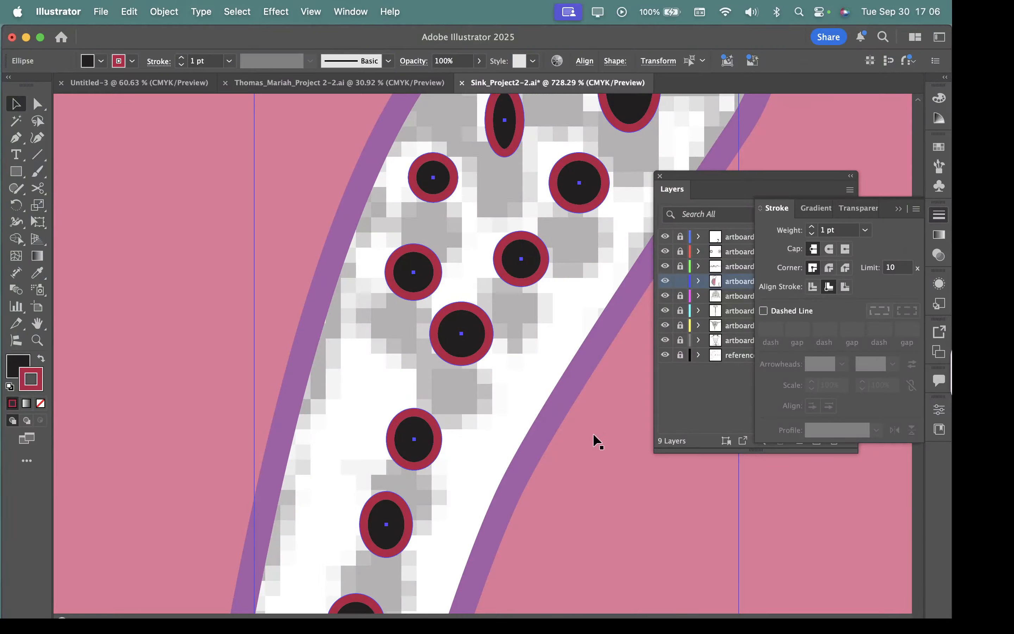
Step: Fill the slit's dots with blue 3577ed and deselect them
double_click(17, 362)
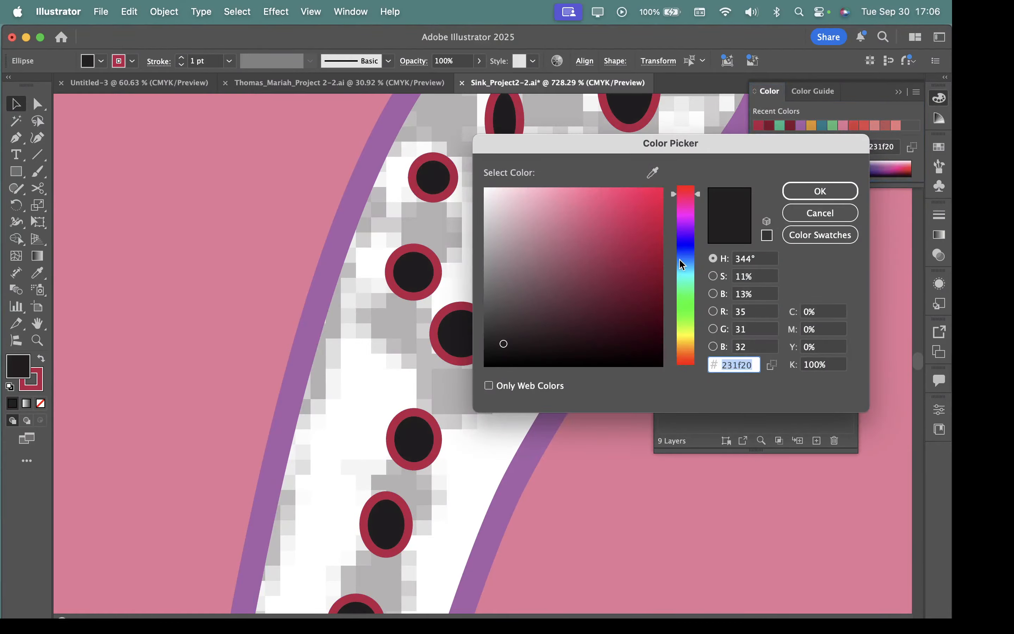
type("3577ed")
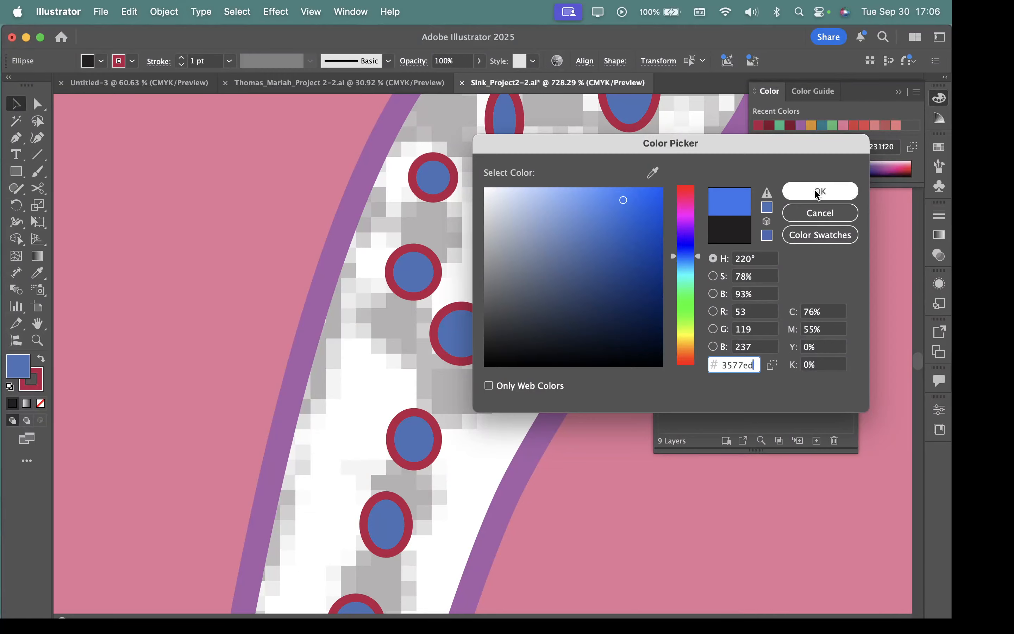
left_click(817, 192)
scroll(583, 485, "down", 3)
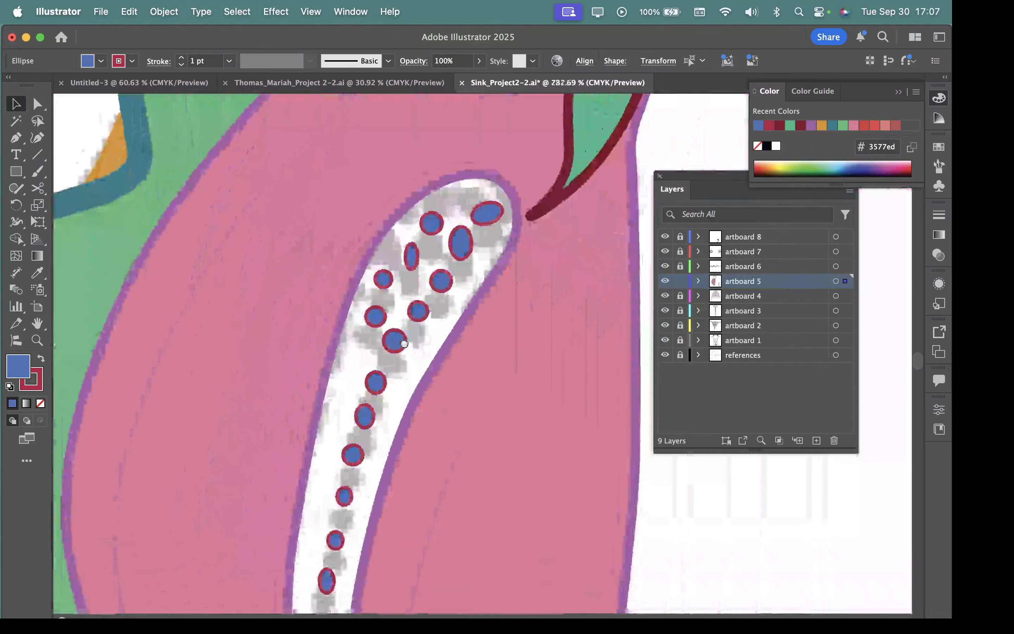
left_click_drag(389, 332, 387, 352)
left_click_drag(536, 439, 335, 387)
left_click(684, 533)
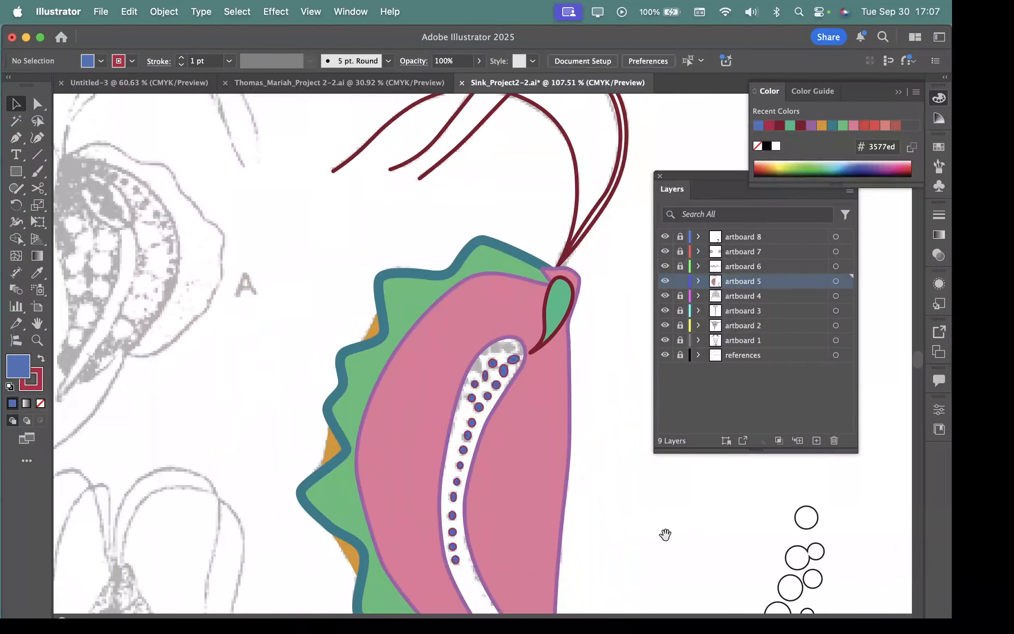
Step: Hide the references layer to check the coloured figure without the scan
left_click_drag(665, 534, 603, 449)
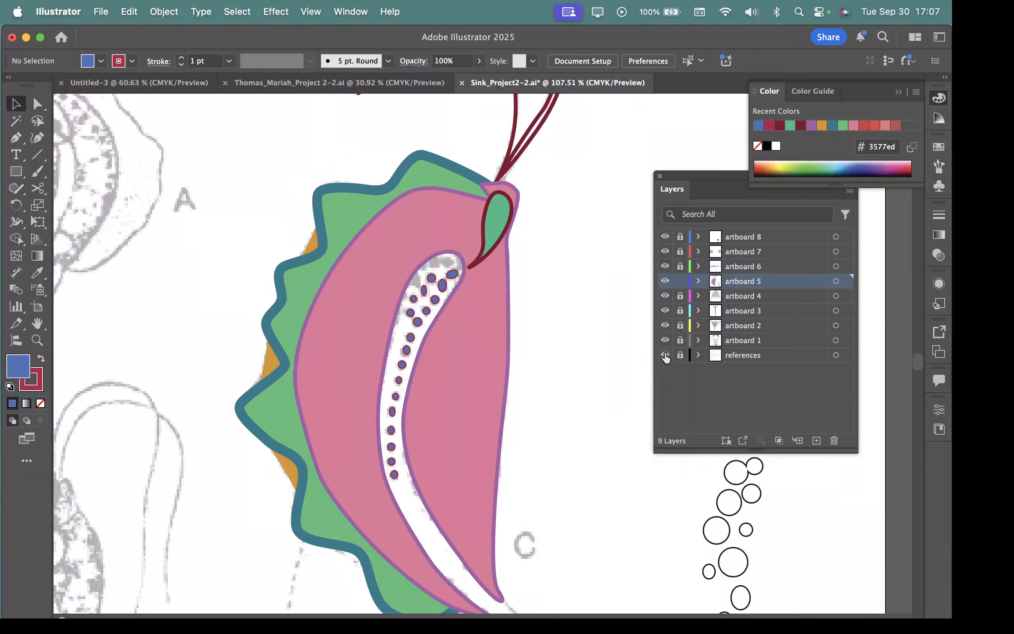
left_click(665, 354)
scroll(564, 419, "down", 5)
left_click_drag(584, 481, 589, 505)
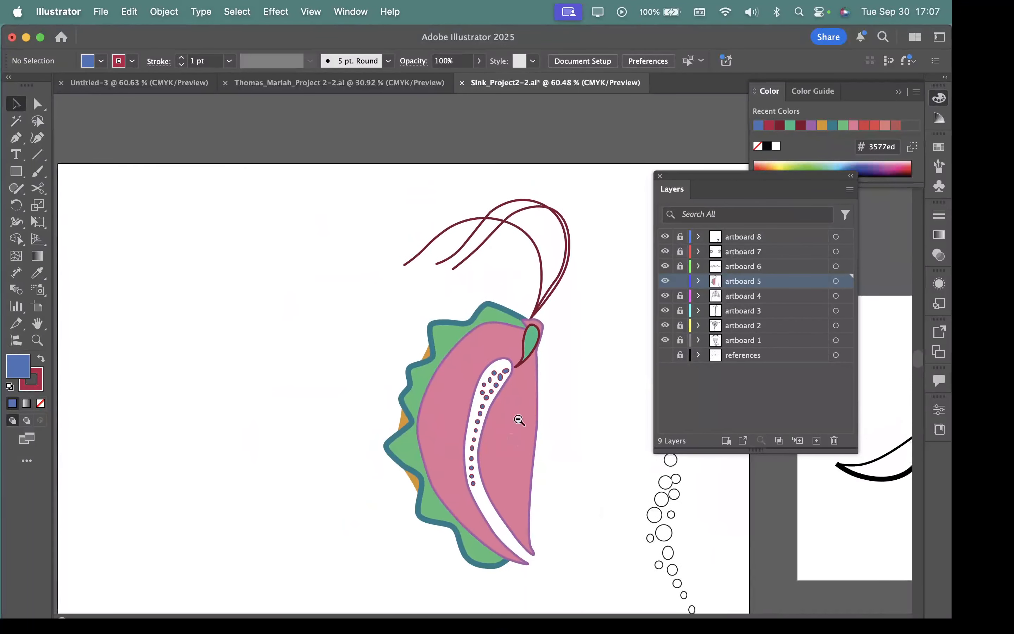
left_click_drag(522, 421, 410, 418)
left_click_drag(524, 392, 791, 519)
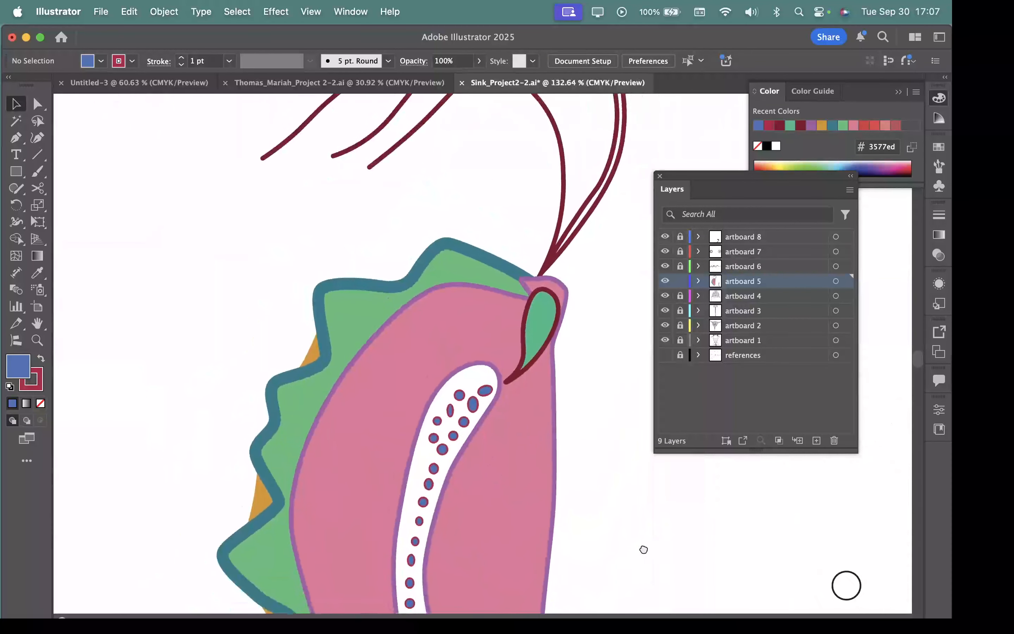
left_click_drag(642, 550, 626, 425)
Step: Select the pink body shape and apply a linear gradient to its fill
left_click(503, 441)
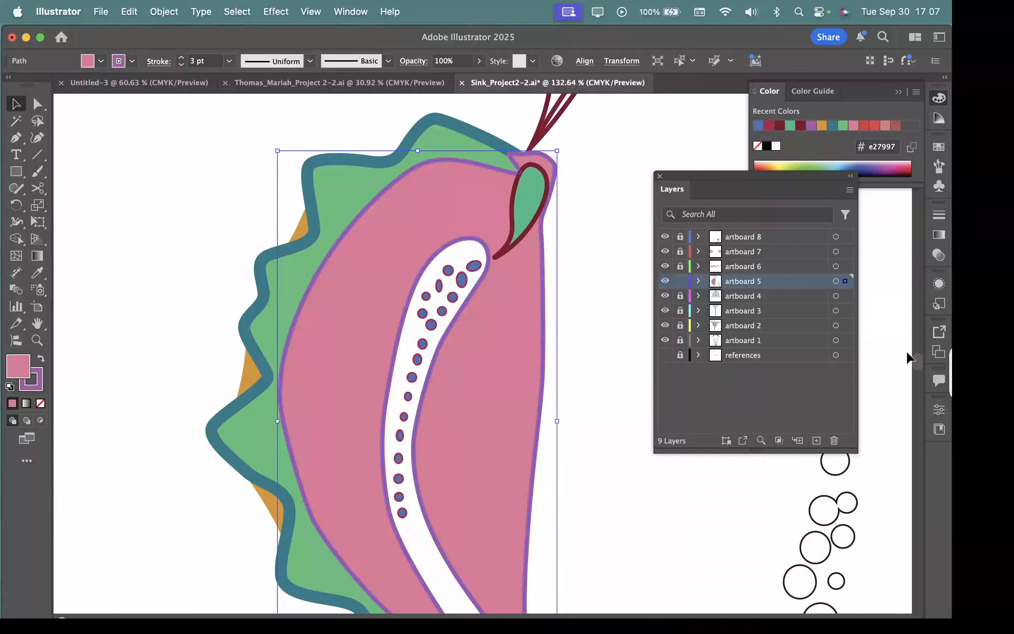
left_click(938, 235)
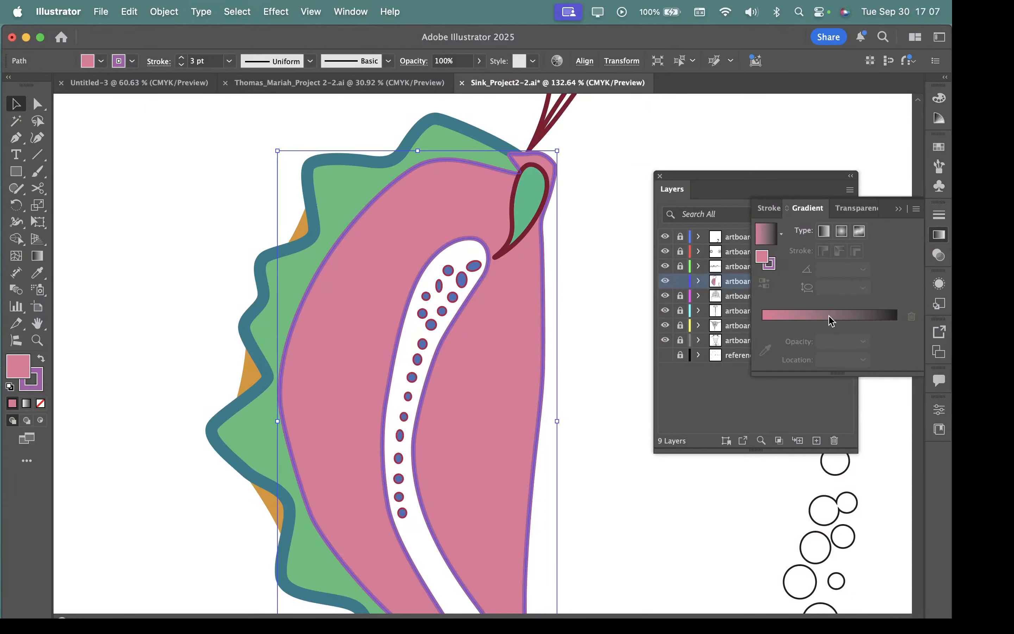
left_click(824, 231)
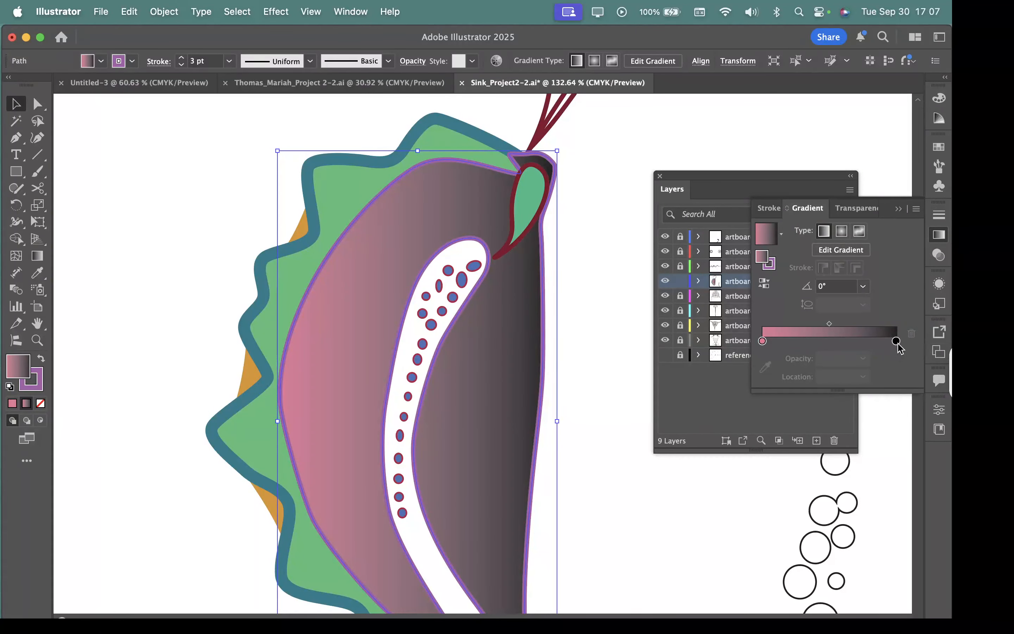
Step: Detach the gradient settings and park them over the empty canvas beside the figure
left_click(939, 149)
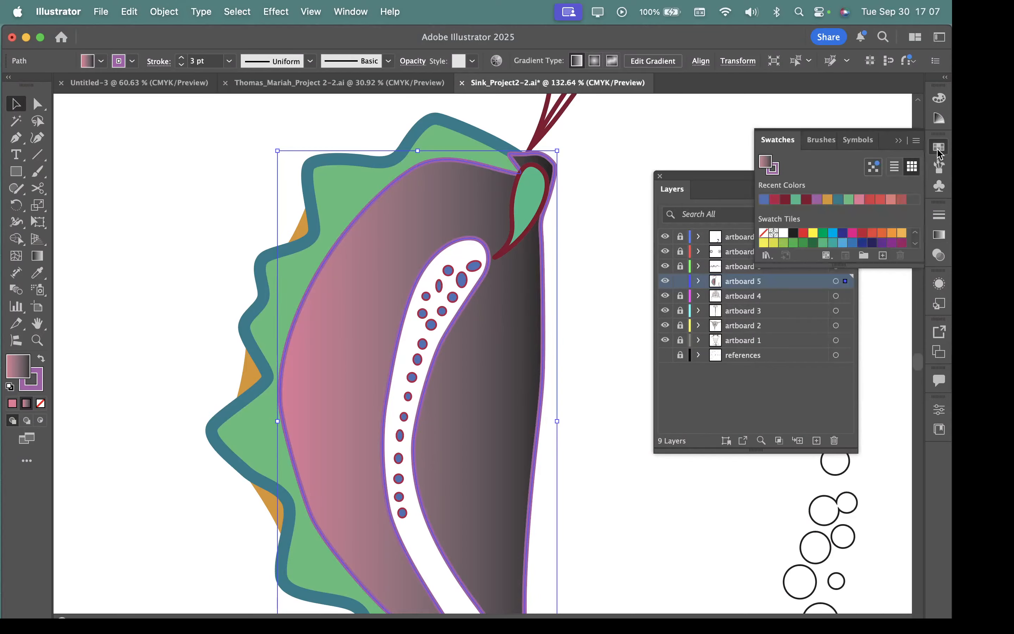
left_click(939, 147)
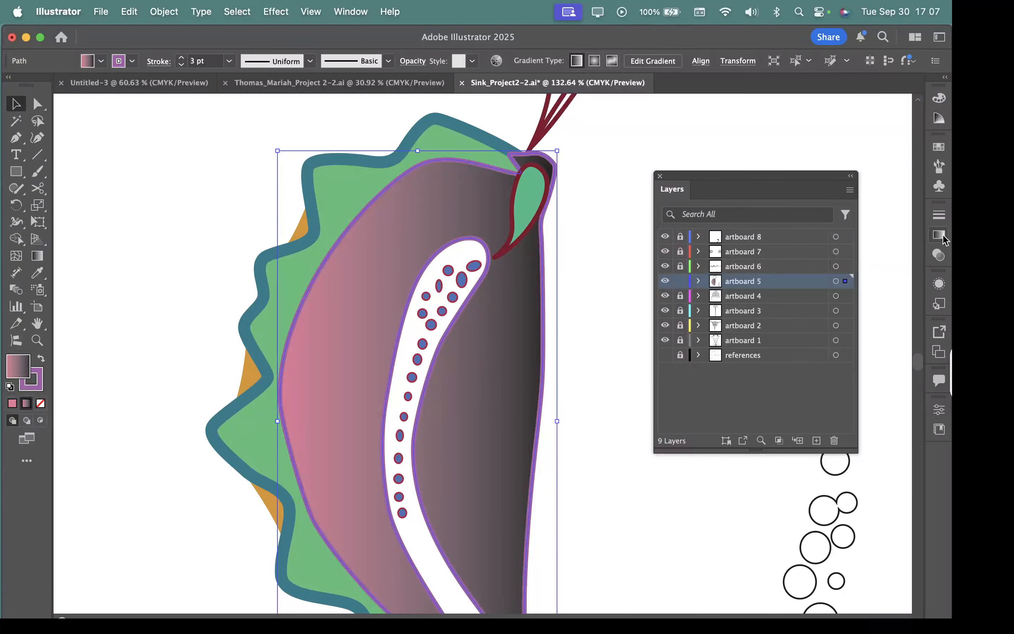
left_click(943, 237)
mouse_move(808, 209)
left_mouse_down()
mouse_move(668, 403)
mouse_move(615, 340)
left_mouse_up()
left_click(945, 237)
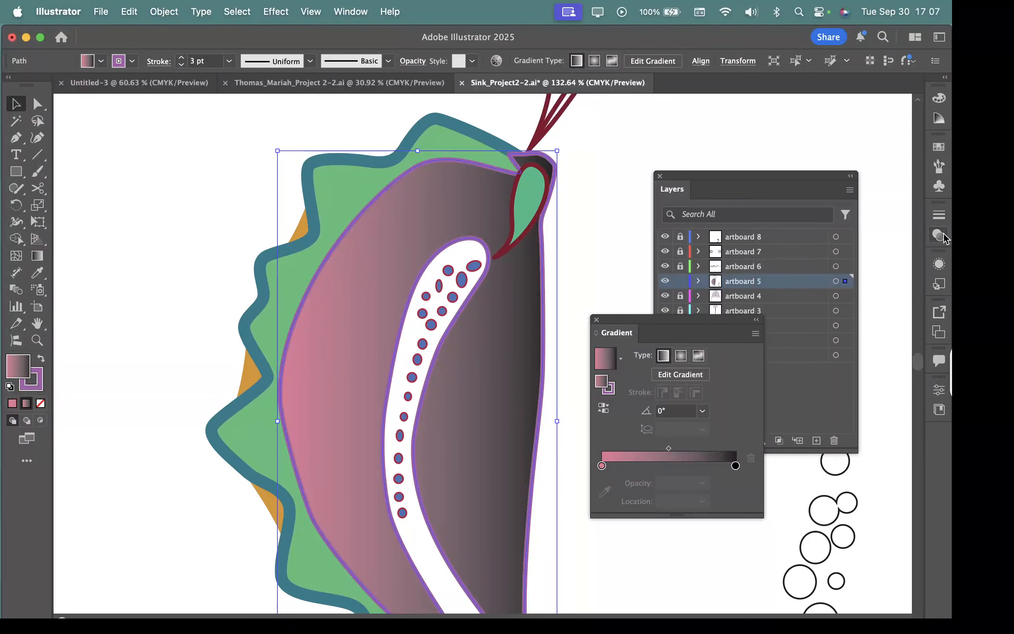
left_click_drag(738, 321, 818, 371)
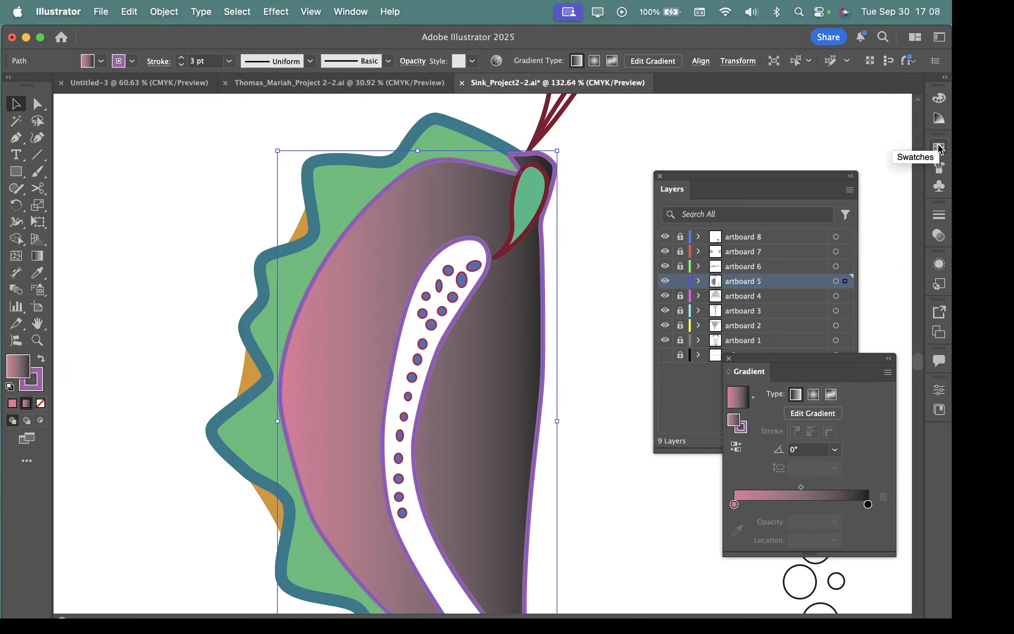
Step: Detach the swatches as well so they stay open together with the gradient settings
left_click(939, 148)
left_click_drag(776, 144, 626, 146)
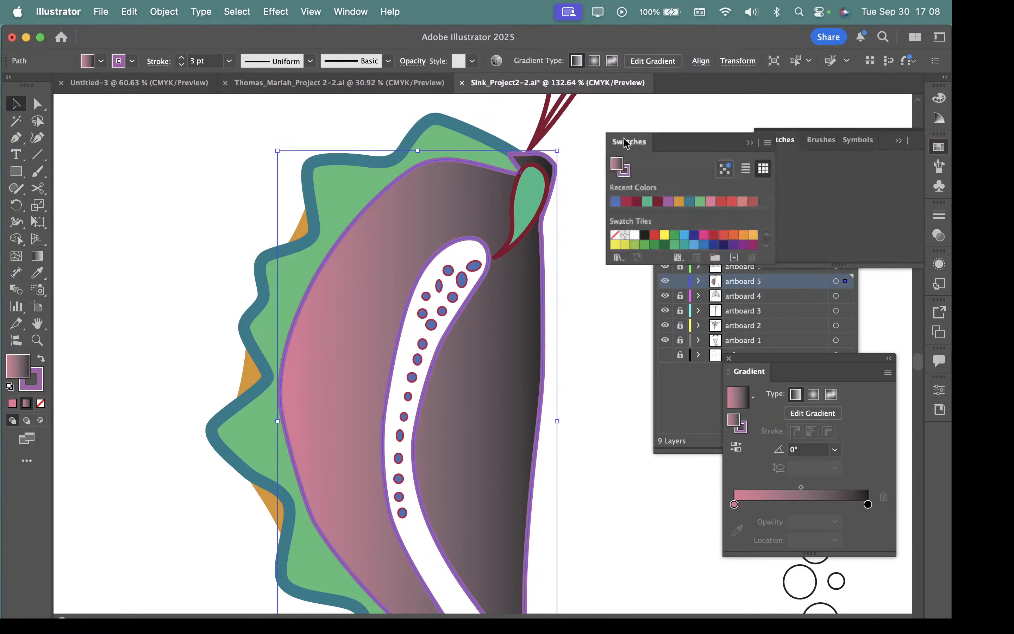
left_click(939, 167)
left_click(940, 167)
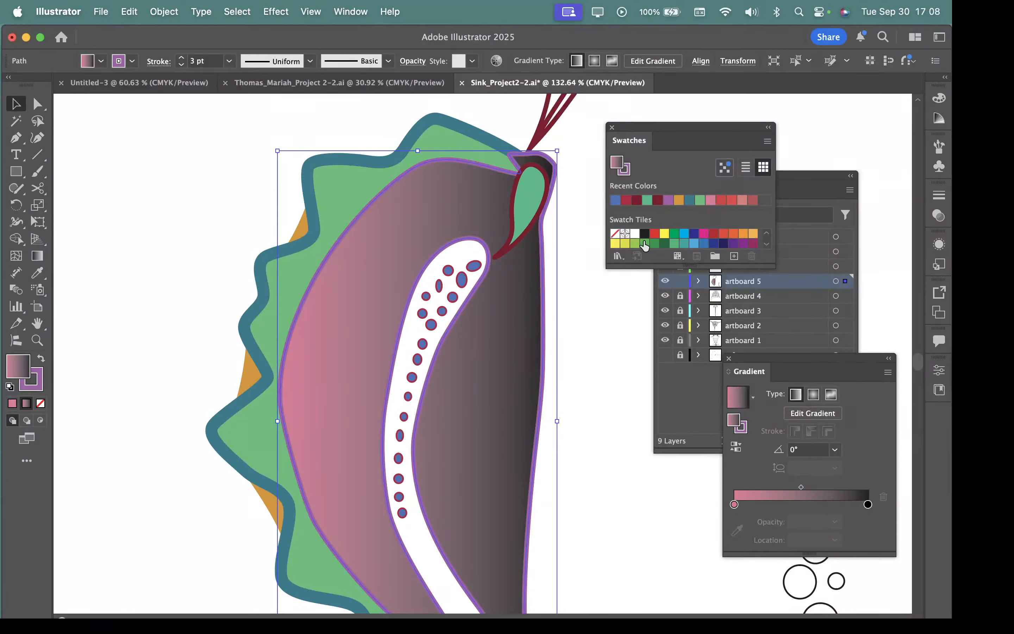
Step: Load the Foliage swatch library from the Nature set, enlarge it to show all colour groups and move it off the slit
left_click(767, 141)
mouse_move(666, 541)
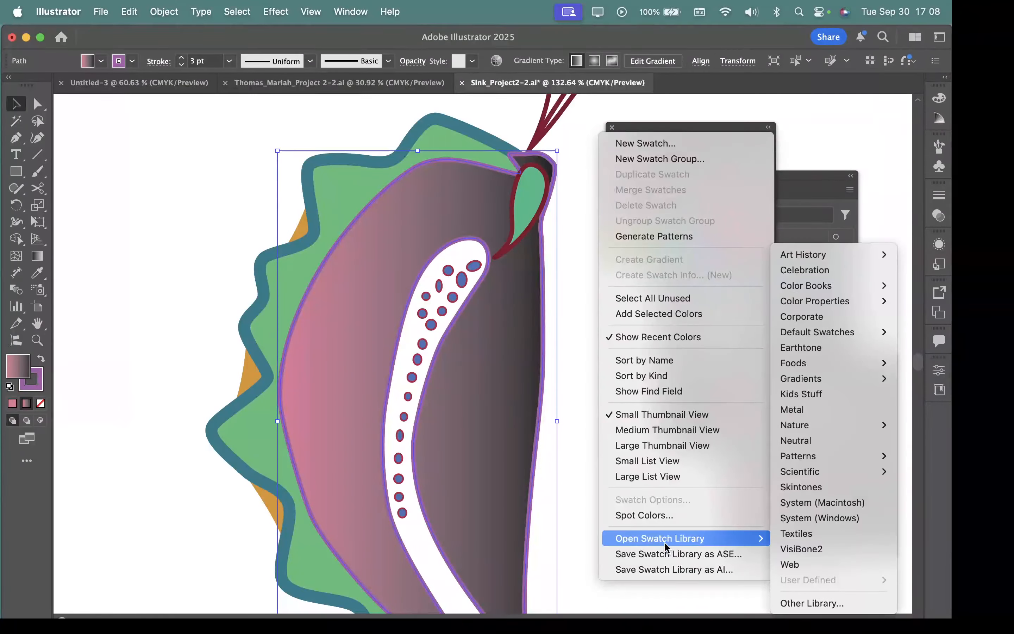
mouse_move(817, 341)
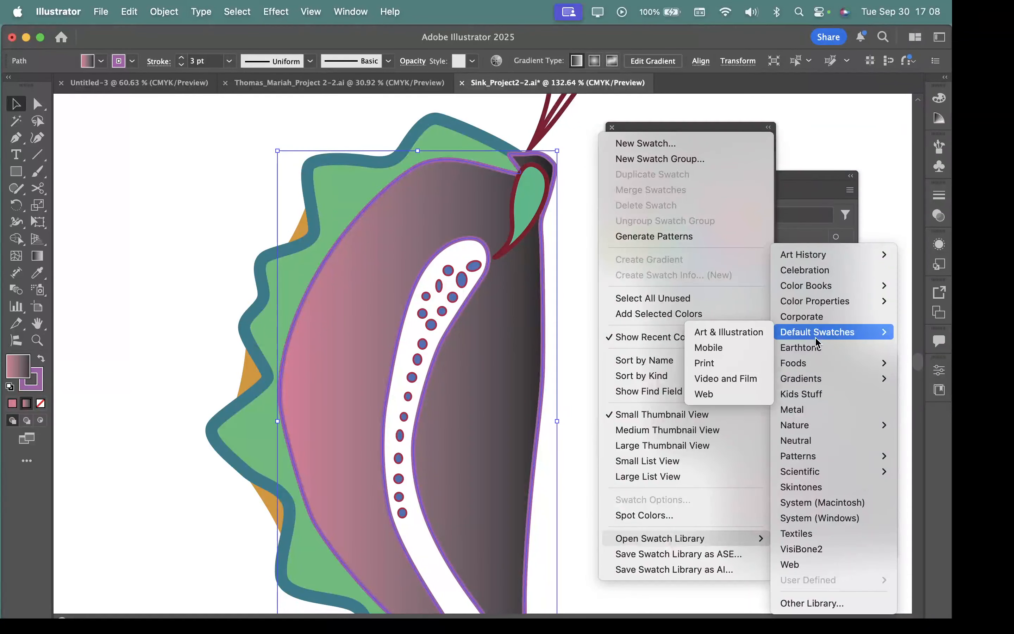
mouse_move(802, 430)
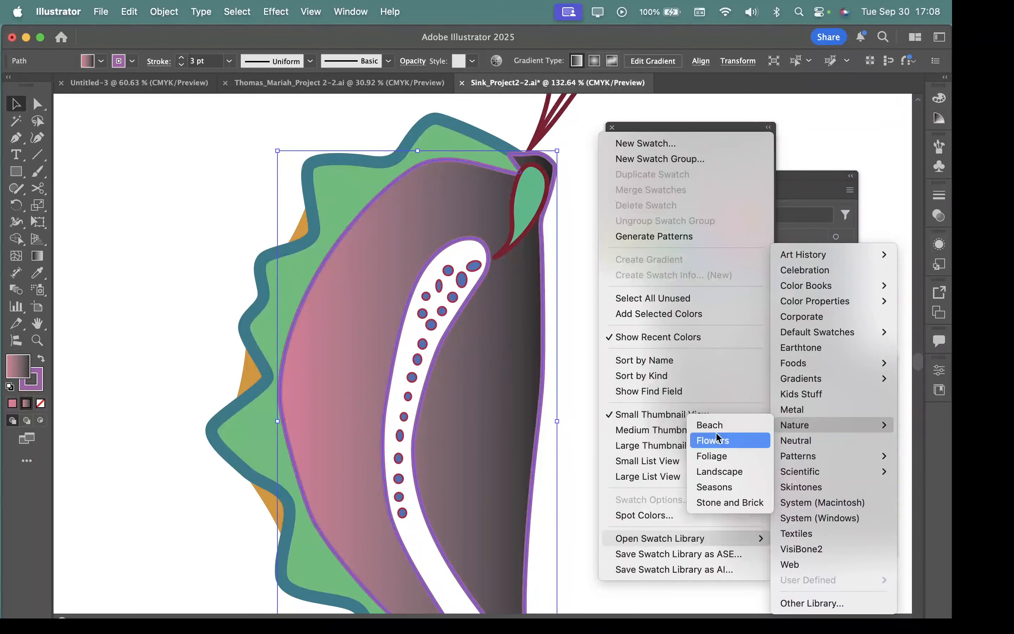
left_click(704, 458)
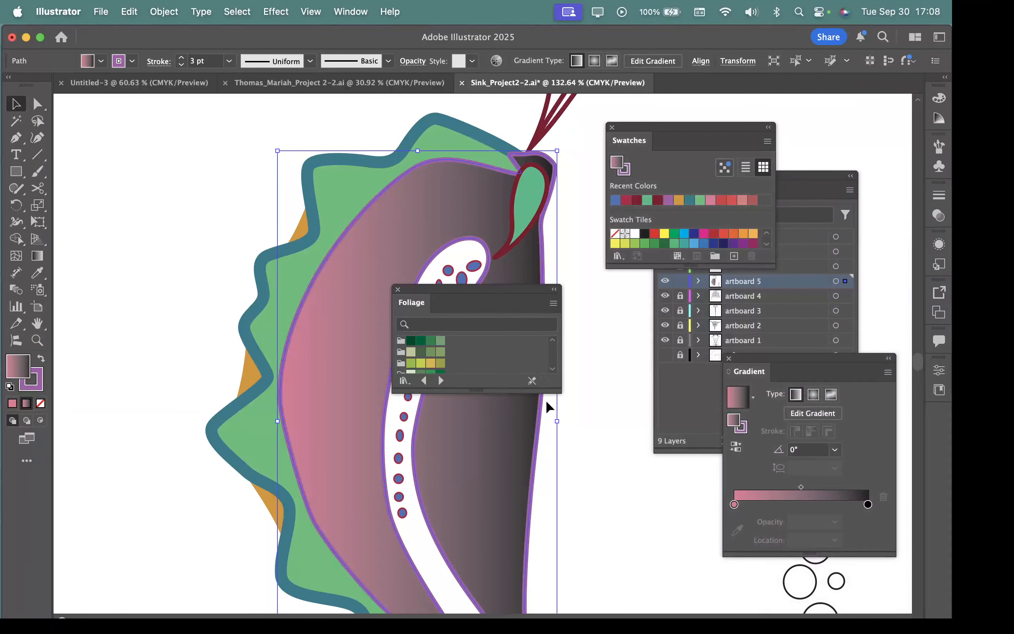
left_click_drag(552, 389, 577, 583)
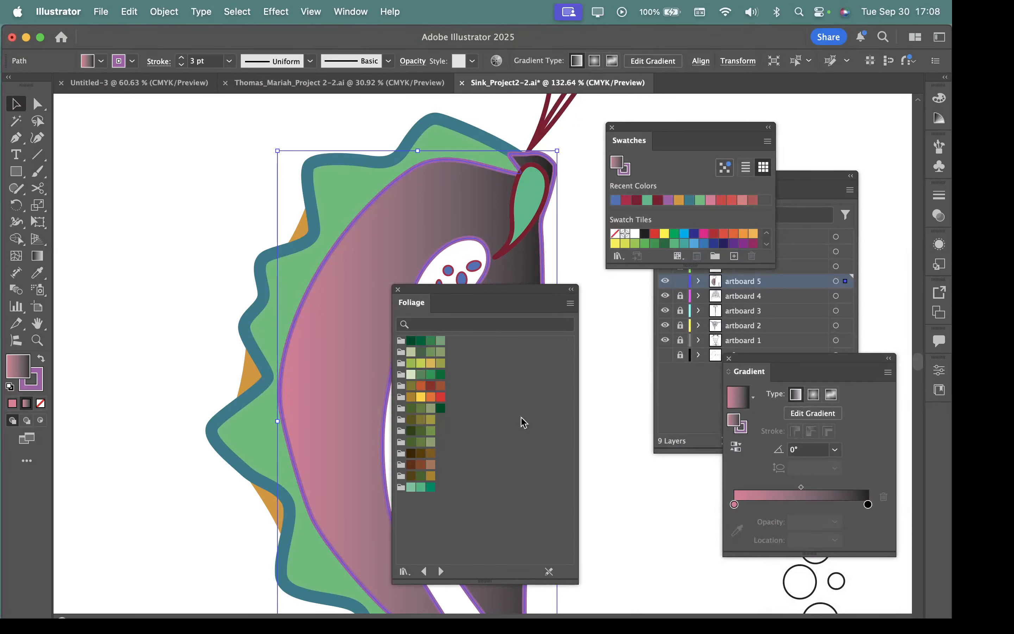
left_click_drag(505, 297, 573, 336)
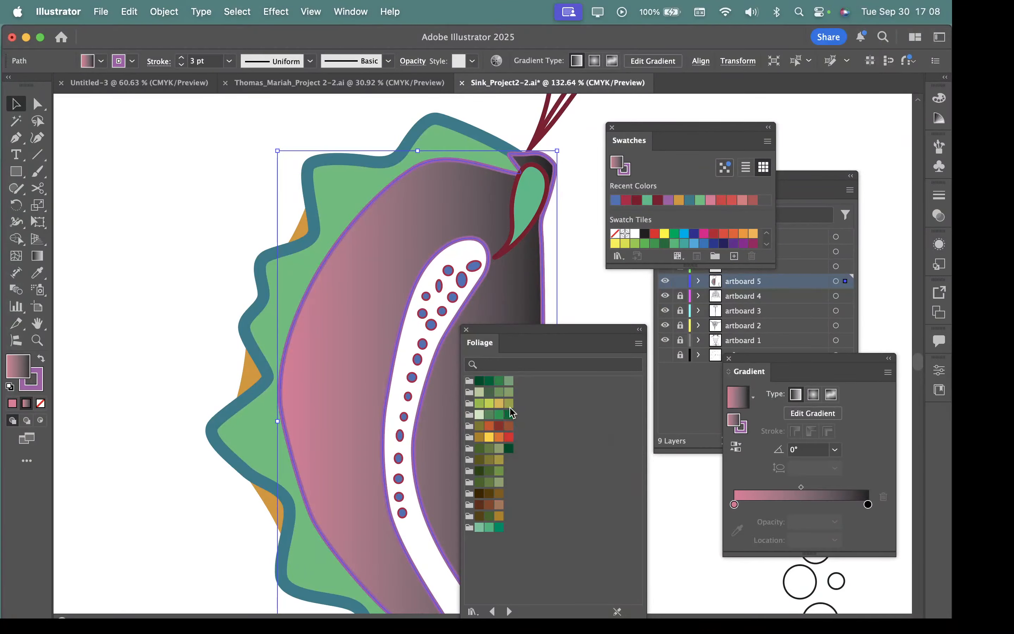
Step: Colour the body gradient's start stop yellow and its end stop olive green from the Foliage swatches, and make the gradient radial
left_click_drag(510, 406, 868, 505)
left_click_drag(591, 326, 202, 151)
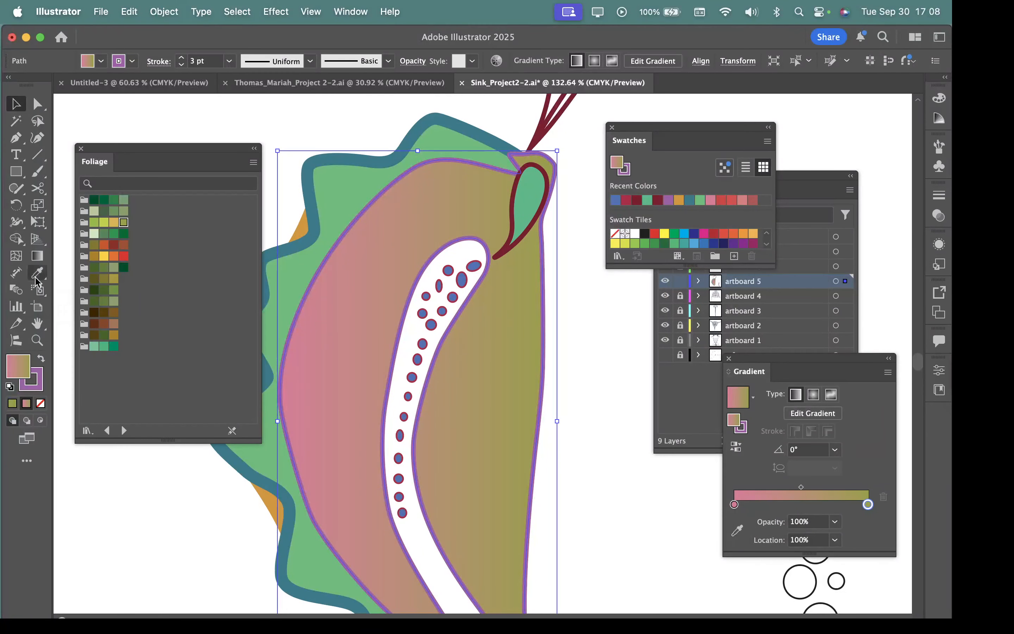
left_click_drag(104, 260, 733, 506)
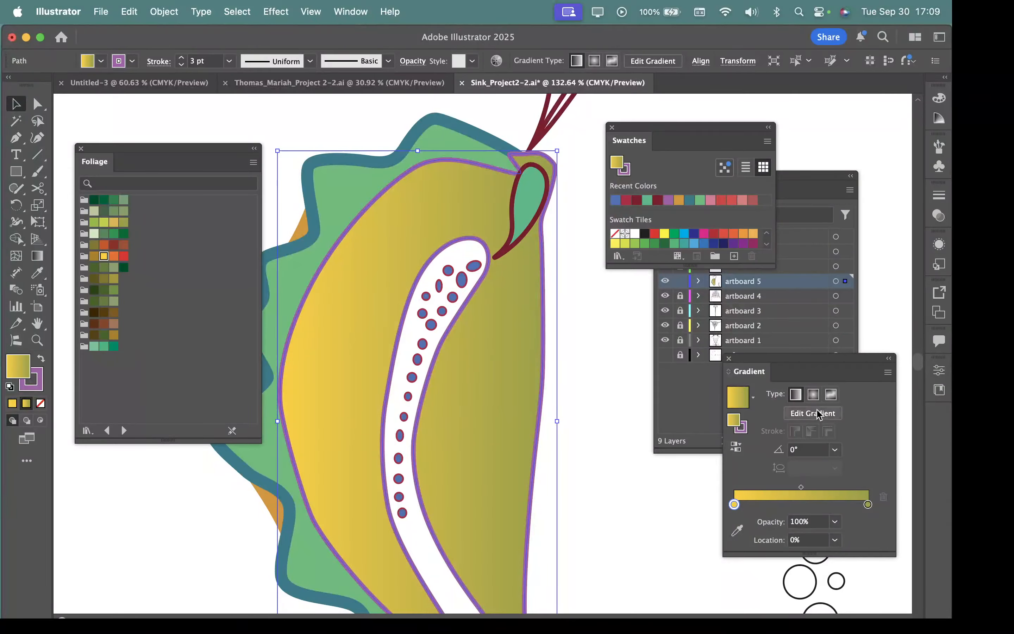
left_click(814, 394)
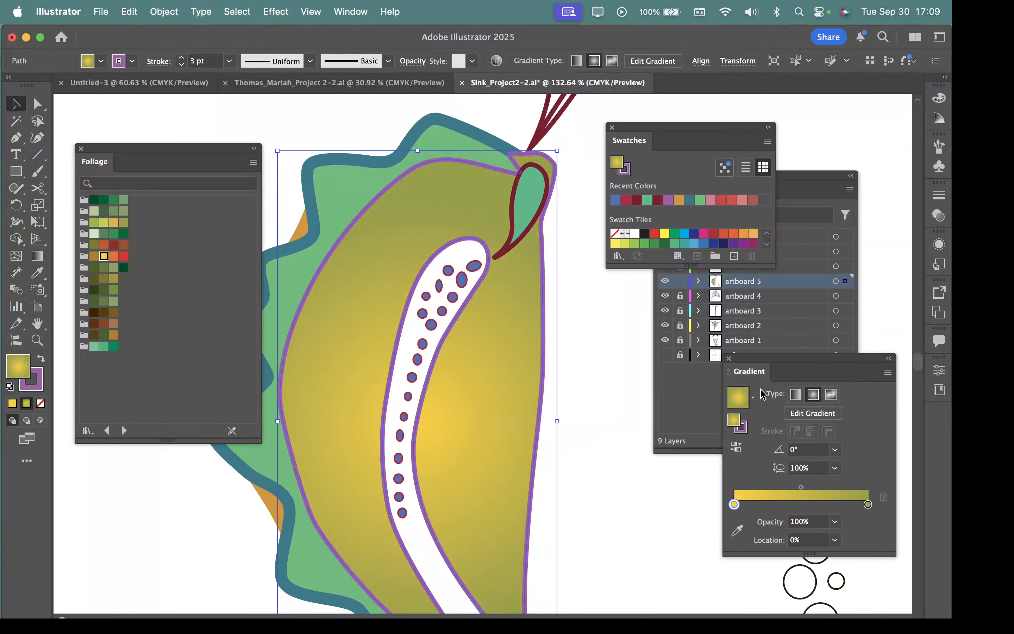
left_click_drag(581, 412, 449, 398)
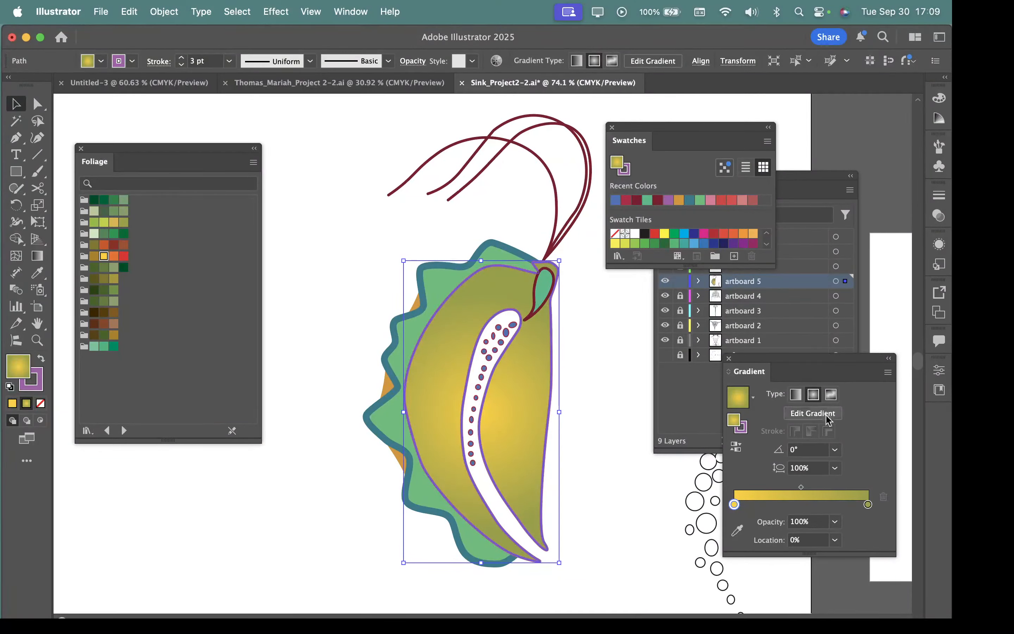
Step: Try aspect ratios of 70% and 300% on the body's radial gradient
left_click(835, 468)
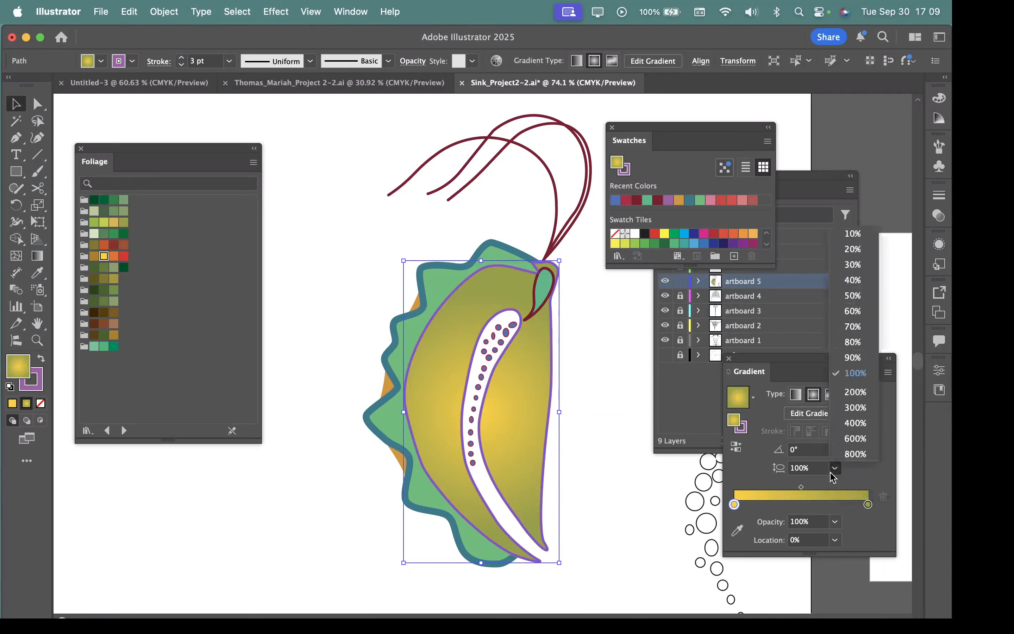
left_click(852, 326)
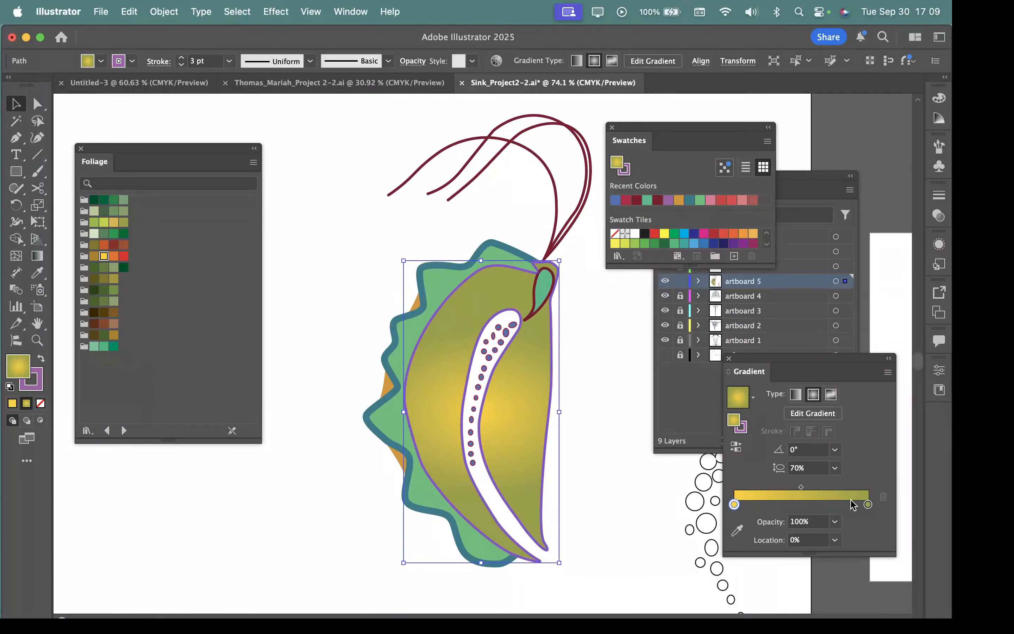
left_click(835, 469)
left_click(844, 413)
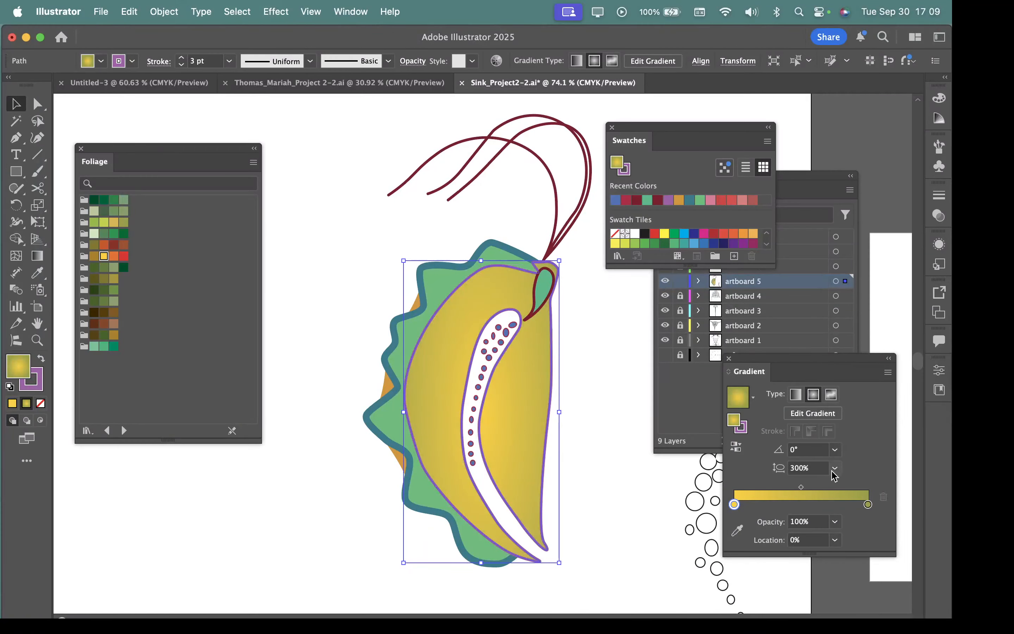
Step: Set the body's radial gradient to a 50% aspect ratio and a 60° angle
left_click(834, 468)
left_click(850, 299)
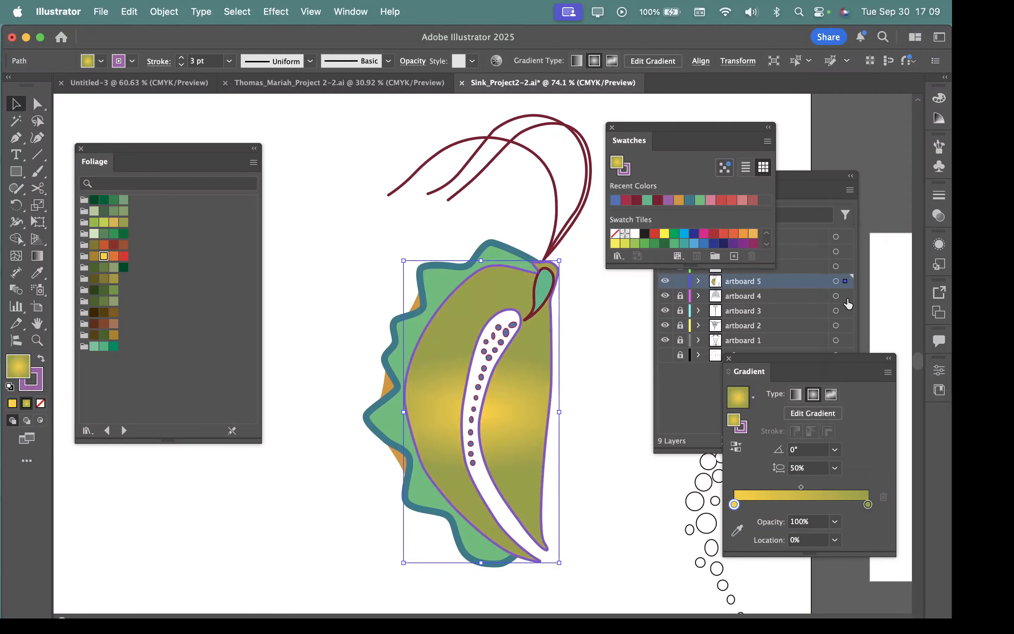
left_click(834, 449)
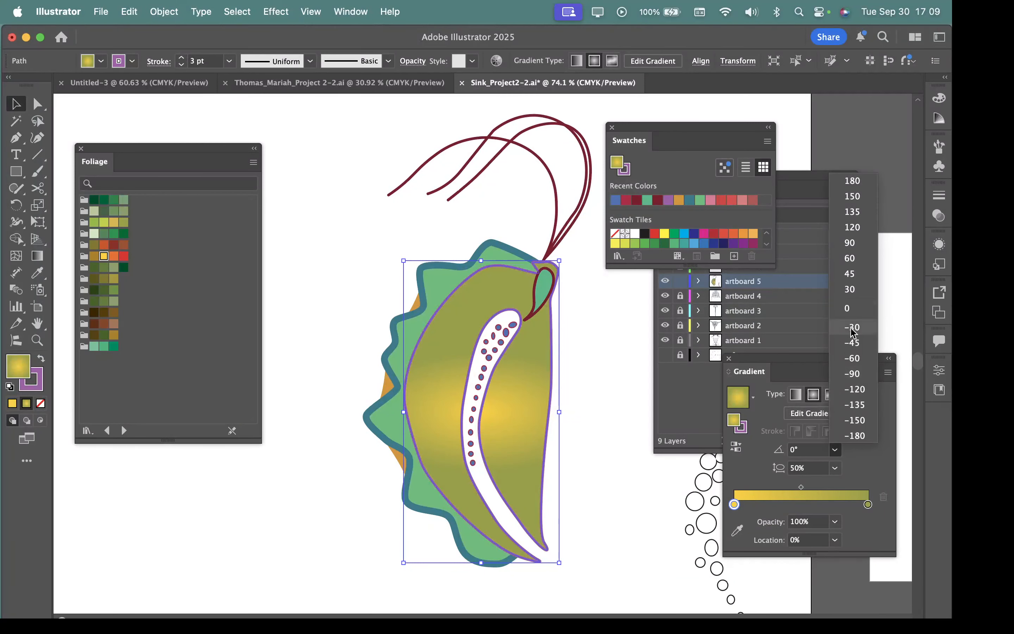
left_click(842, 269)
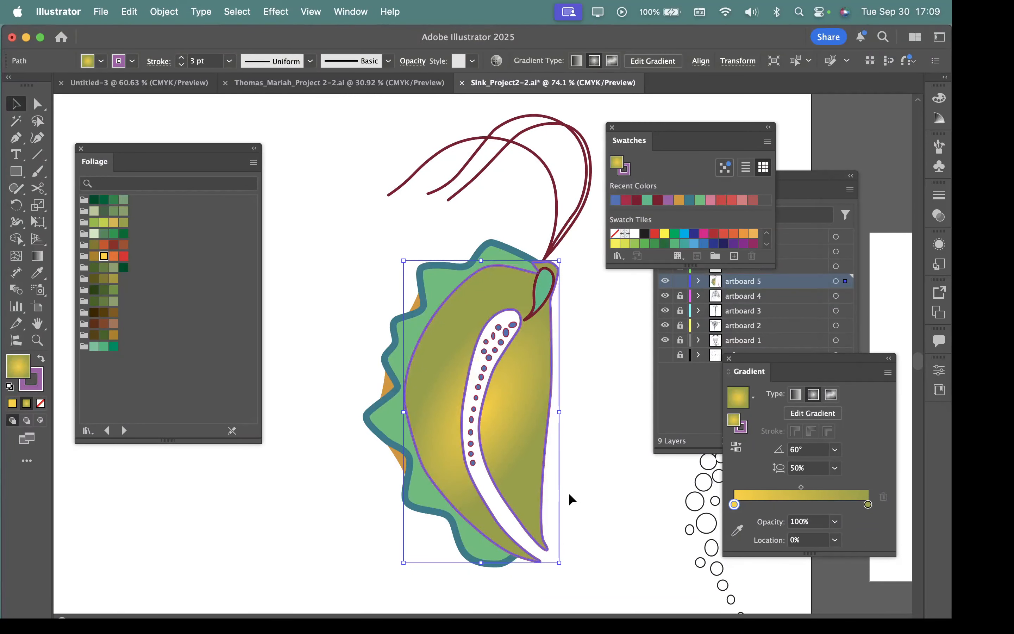
key("super+space")
left_click_drag(477, 329, 412, 342)
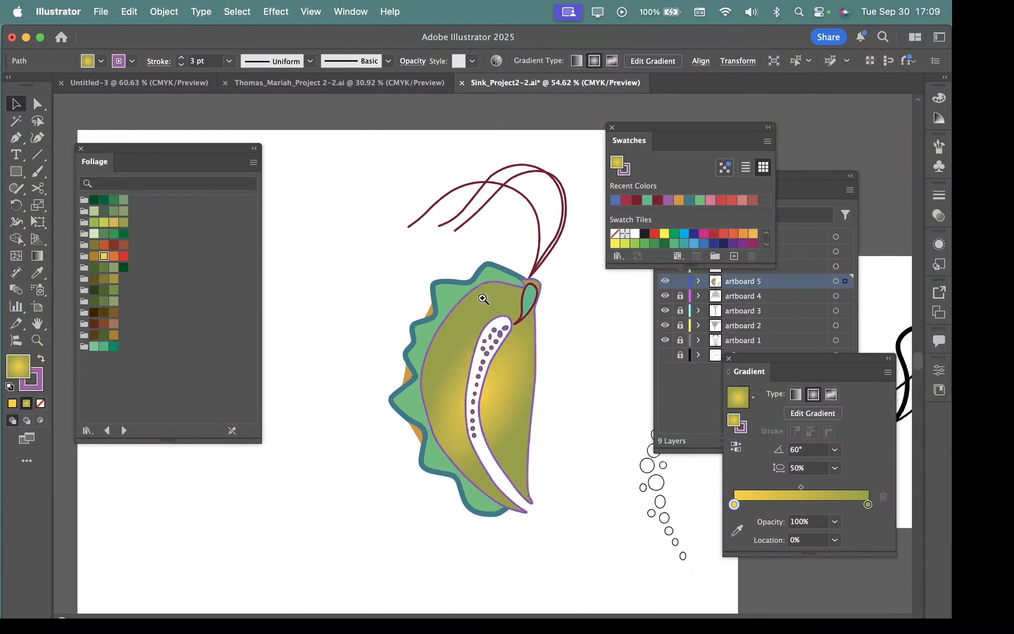
scroll(461, 289, "up", 3)
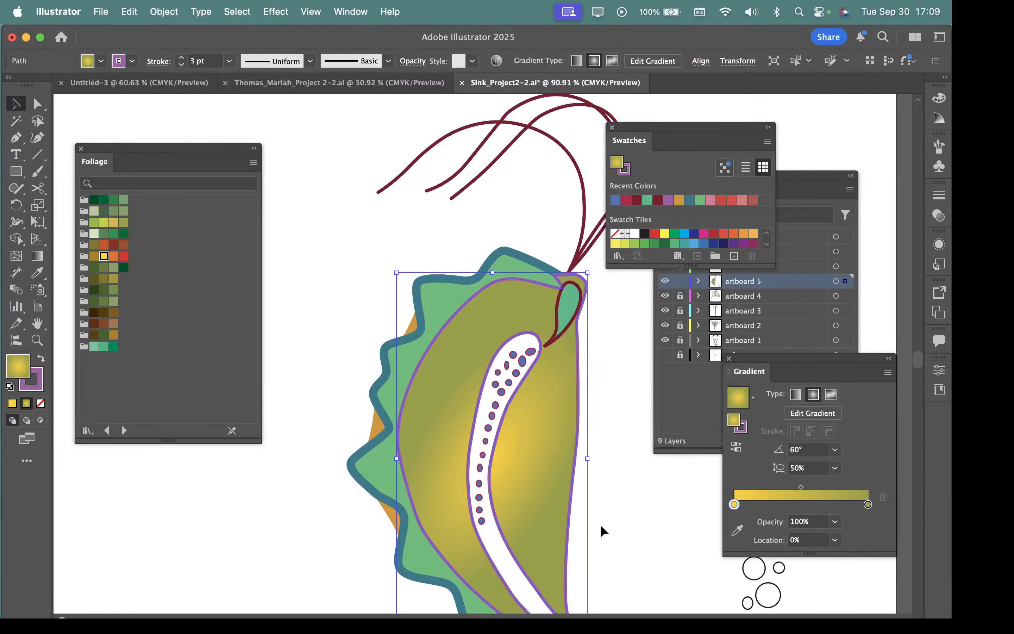
left_click_drag(638, 461, 489, 415)
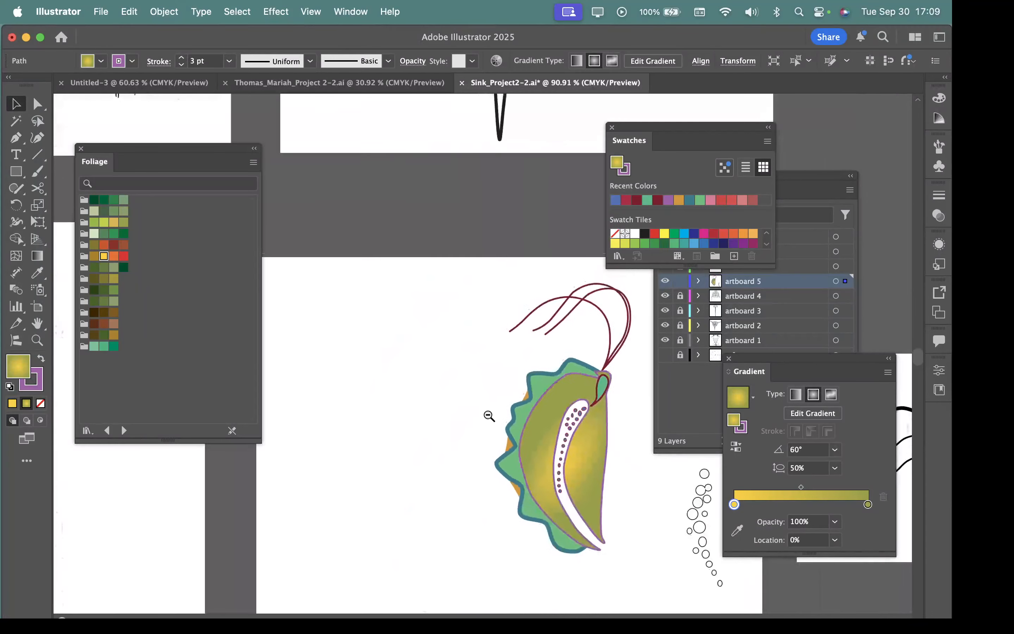